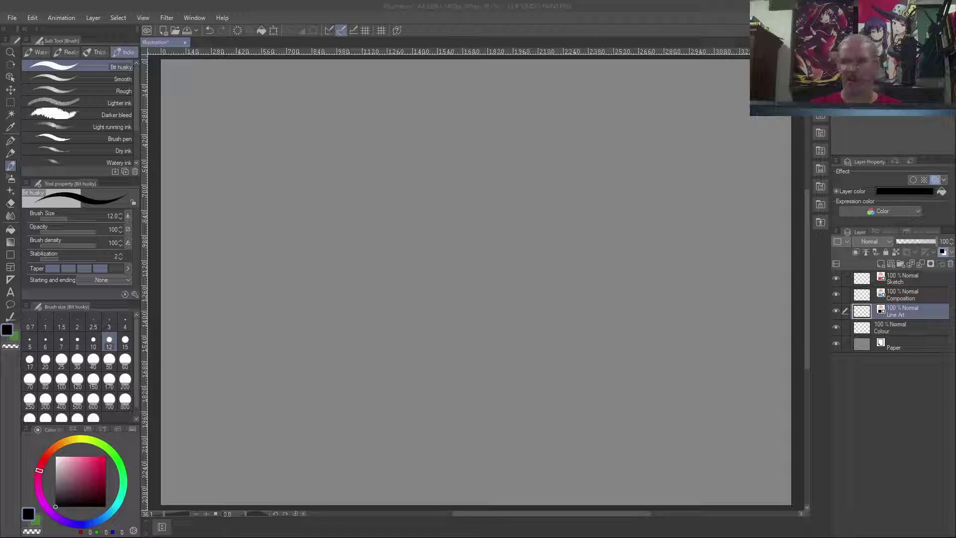
# Step: Select the Colour layer and draw a white wavy test stroke across the middle of the canvas
pyautogui.click(862, 349)
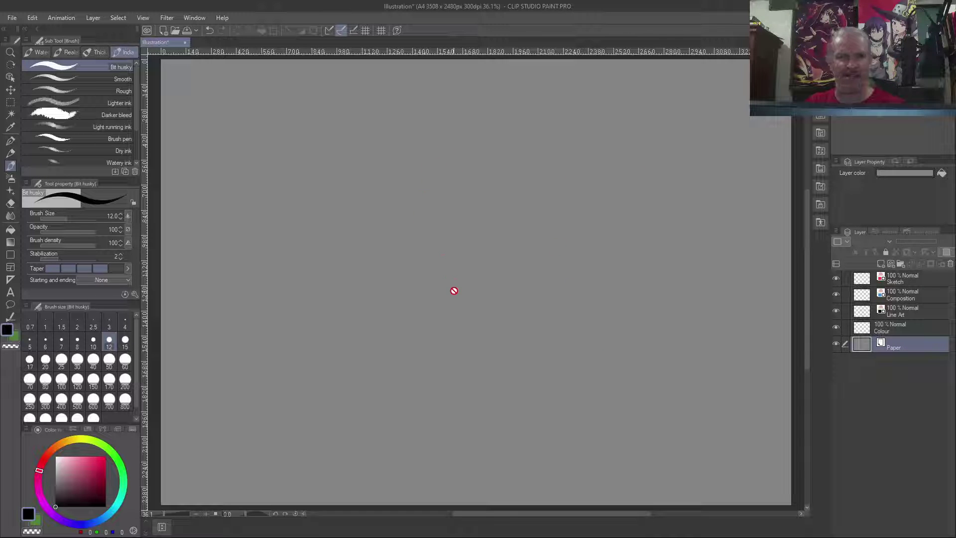
pyautogui.click(894, 312)
pyautogui.click(884, 333)
pyautogui.press('x')
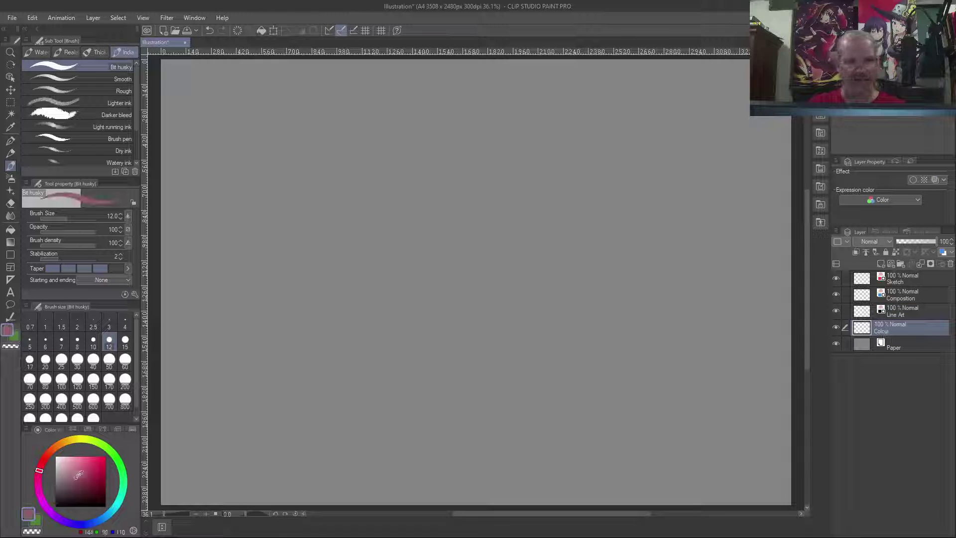
pyautogui.moveTo(628, 291)
pyautogui.mouseDown()
pyautogui.moveTo(385, 269)
pyautogui.moveTo(370, 299)
pyautogui.mouseUp()
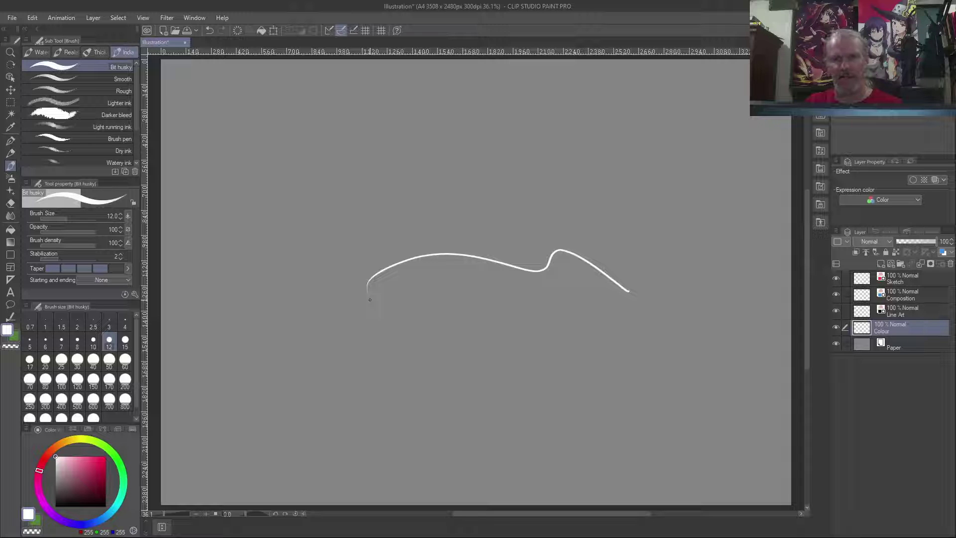
# Step: Draw several test strokes in muted pink and dark grey tones on the Colour layer, and clear the layer
pyautogui.keyDown('alt'); pyautogui.click(428, 380); pyautogui.keyUp('alt')
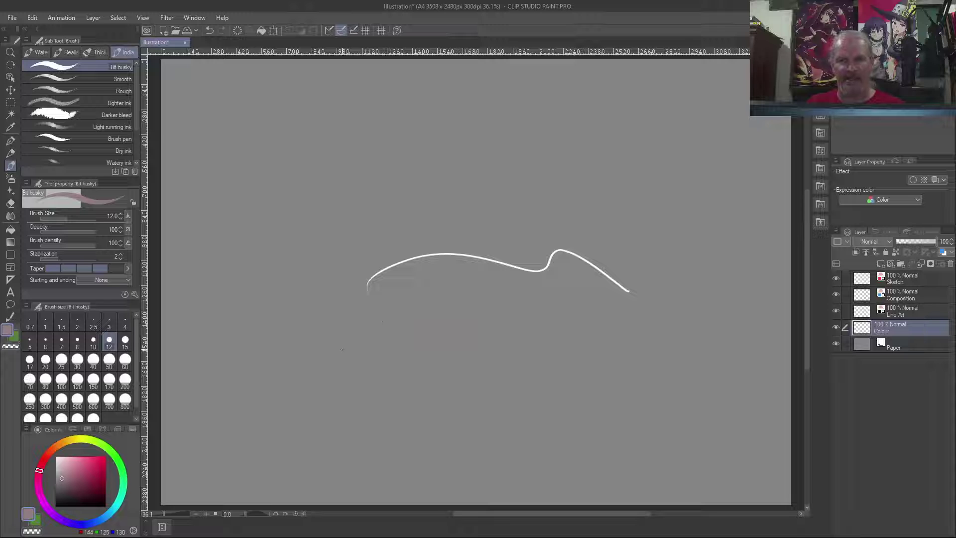
pyautogui.click(91, 481)
pyautogui.moveTo(572, 389)
pyautogui.mouseDown()
pyautogui.moveTo(431, 320)
pyautogui.moveTo(317, 368)
pyautogui.mouseUp()
pyautogui.moveTo(620, 351)
pyautogui.mouseDown()
pyautogui.moveTo(613, 333)
pyautogui.moveTo(445, 388)
pyautogui.mouseUp()
pyautogui.click(70, 478)
pyautogui.moveTo(352, 217)
pyautogui.mouseDown()
pyautogui.moveTo(393, 299)
pyautogui.moveTo(369, 371)
pyautogui.mouseUp()
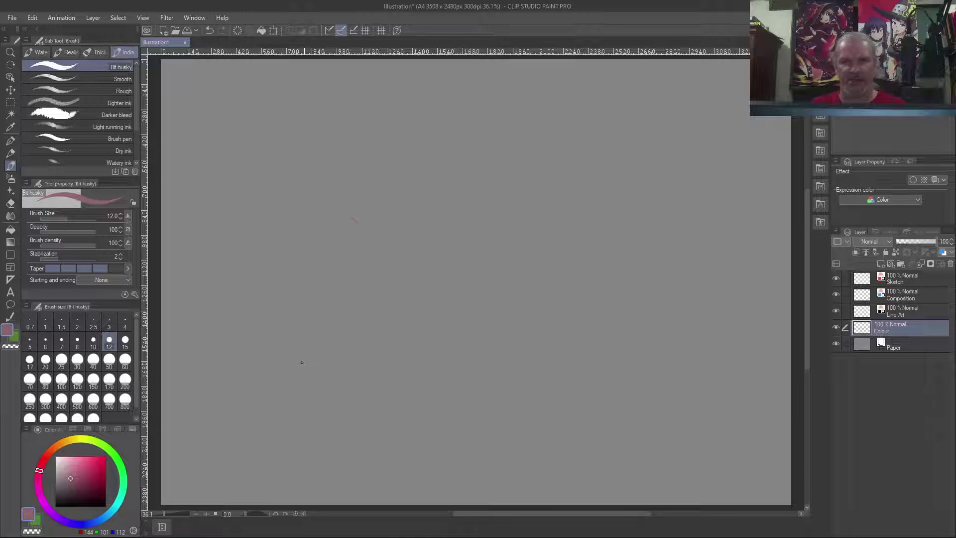
pyautogui.click(61, 486)
pyautogui.moveTo(532, 308)
pyautogui.mouseDown()
pyautogui.moveTo(406, 248)
pyautogui.moveTo(291, 345)
pyautogui.mouseUp()
pyautogui.press('Delete')
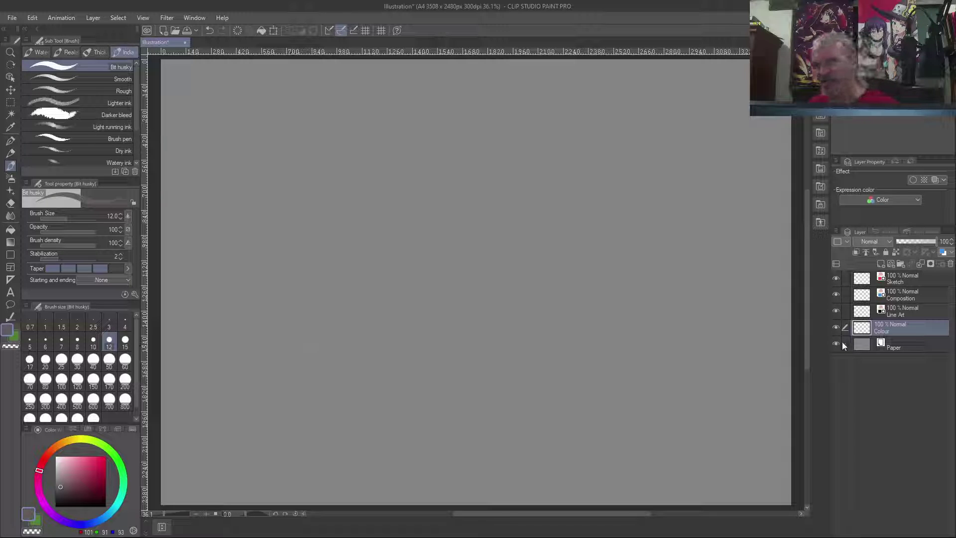
# Step: Darken the Paper layer's grey by setting its HSV brightness to 39
pyautogui.doubleClick(861, 344)
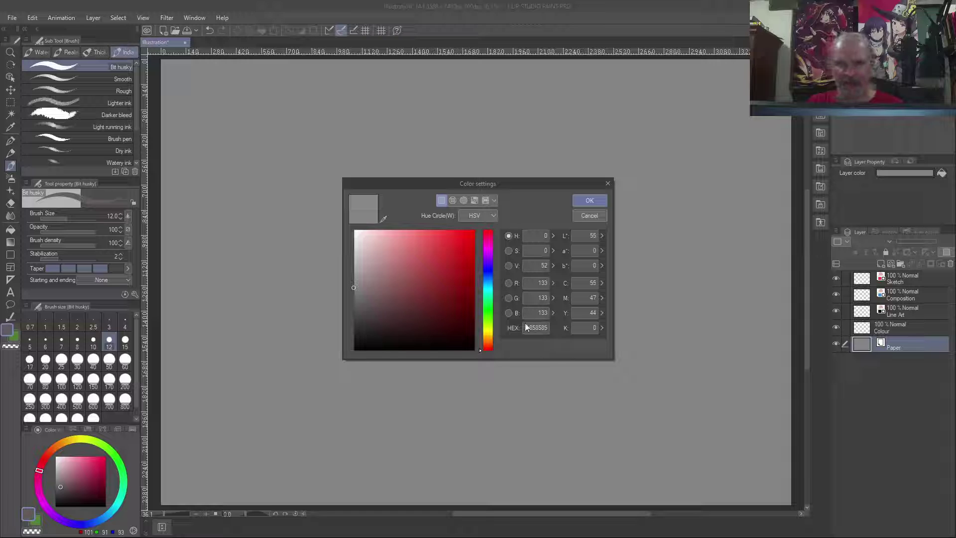
pyautogui.click(508, 265)
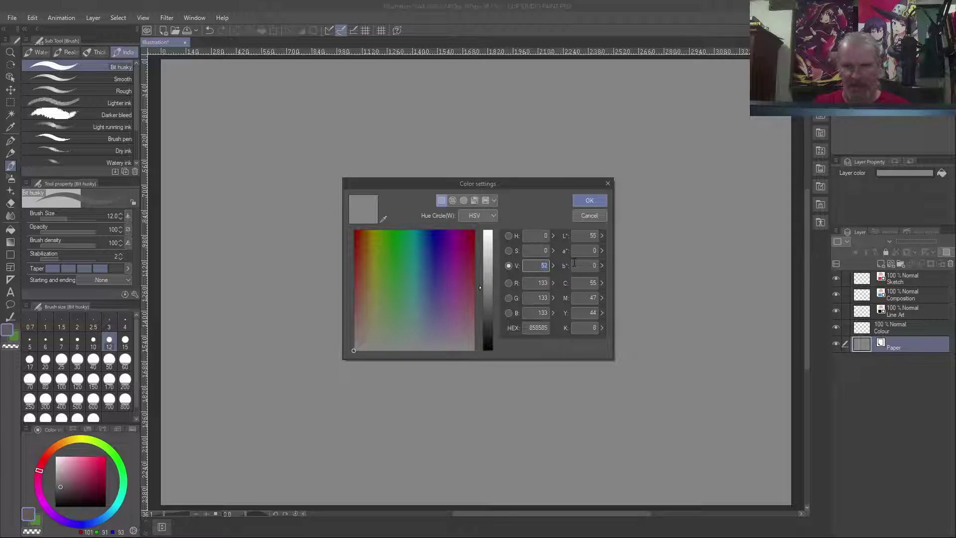
pyautogui.write('39')
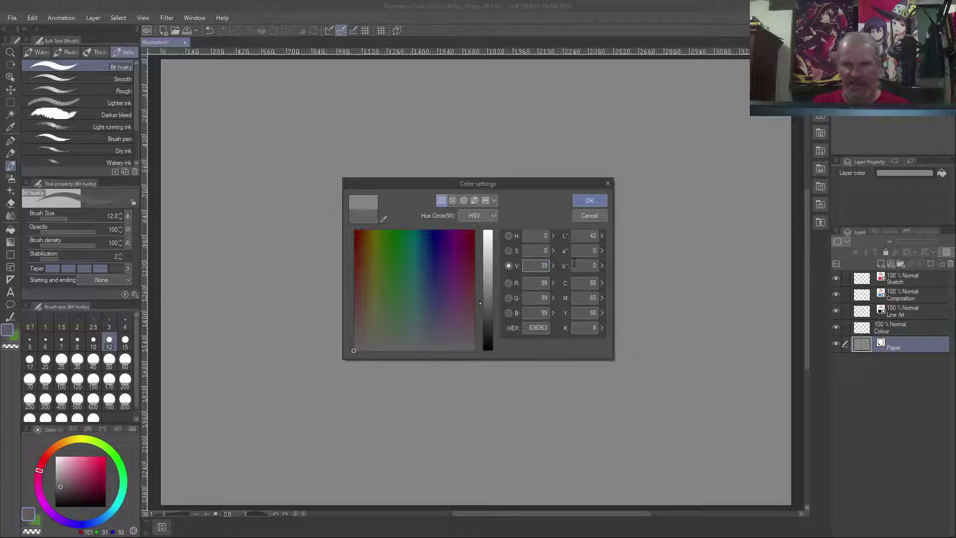
pyautogui.click(588, 201)
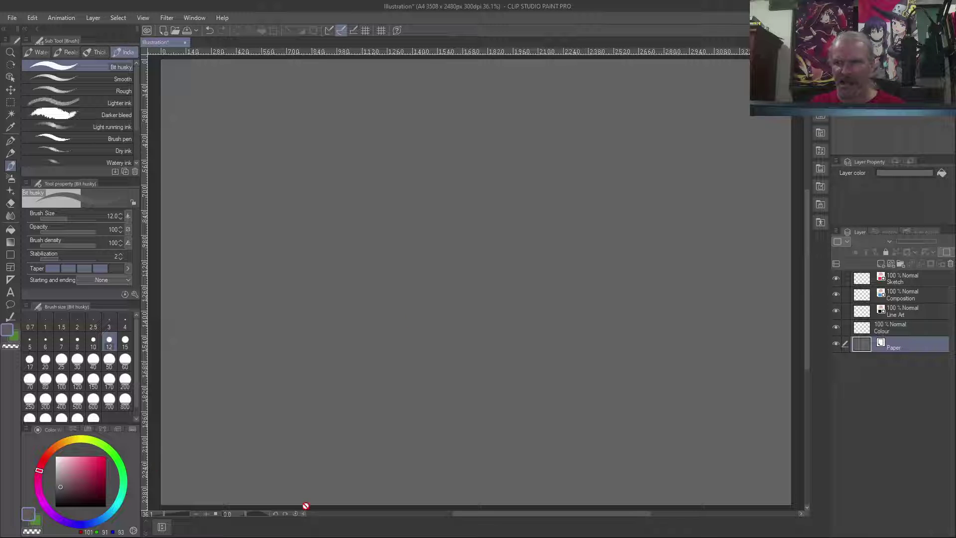
# Step: Draw zigzag test strokes in a dark and a lighter grey on the Colour layer, and clear them
pyautogui.click(901, 330)
pyautogui.click(57, 486)
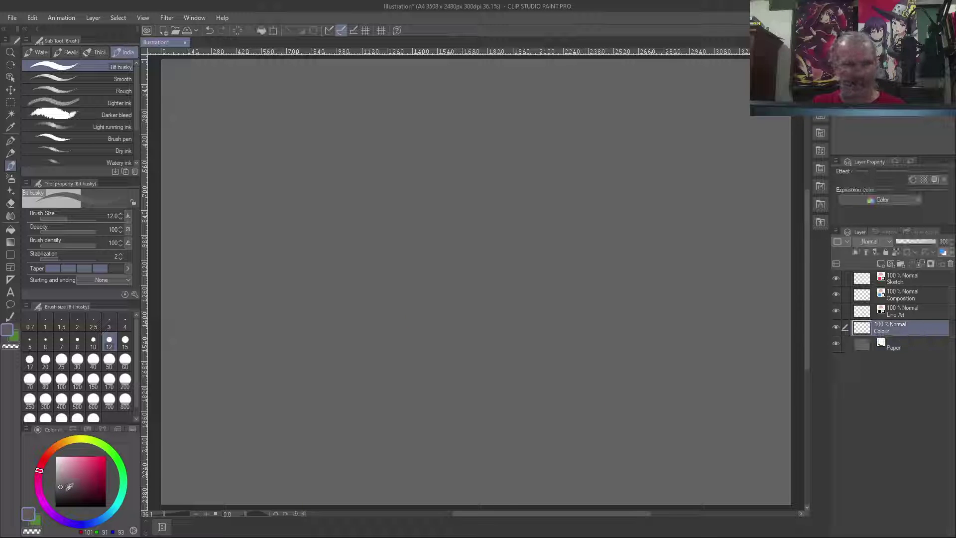
pyautogui.click(59, 491)
pyautogui.moveTo(385, 326)
pyautogui.mouseDown()
pyautogui.moveTo(383, 410)
pyautogui.moveTo(294, 426)
pyautogui.mouseUp()
pyautogui.click(60, 477)
pyautogui.moveTo(437, 302)
pyautogui.mouseDown()
pyautogui.moveTo(441, 341)
pyautogui.moveTo(285, 396)
pyautogui.mouseUp()
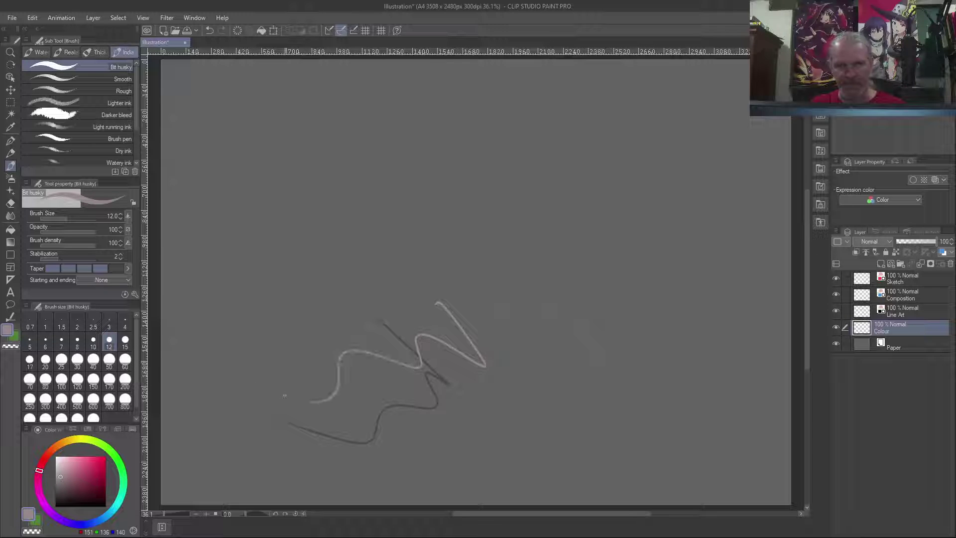
pyautogui.press('Delete')
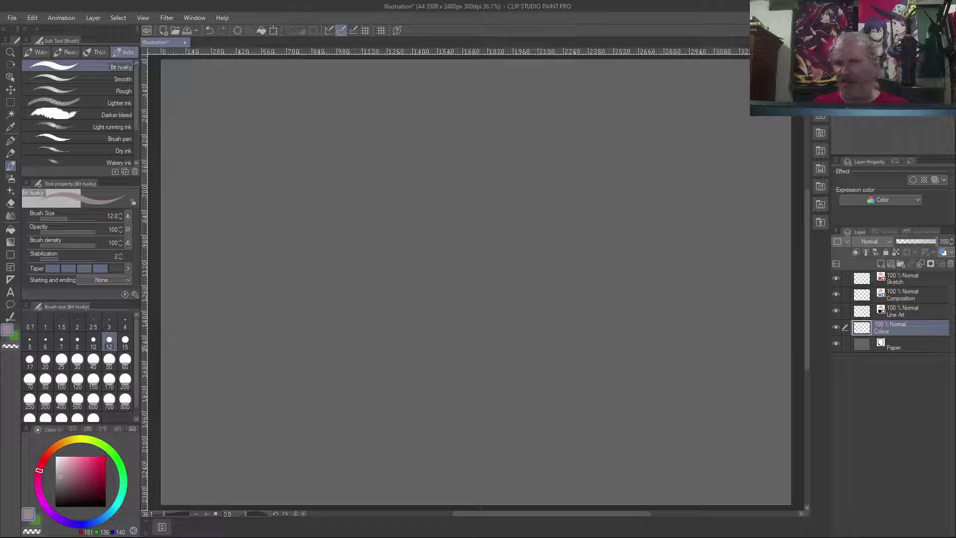
# Step: Set the Paper layer's HSV brightness to 52, giving mid-grey 858585
pyautogui.doubleClick(859, 345)
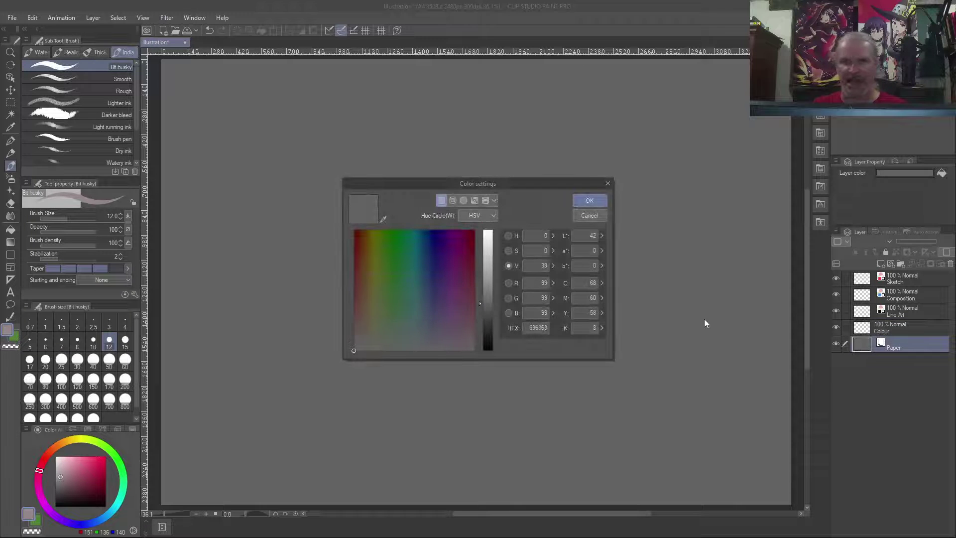
pyautogui.click(539, 265)
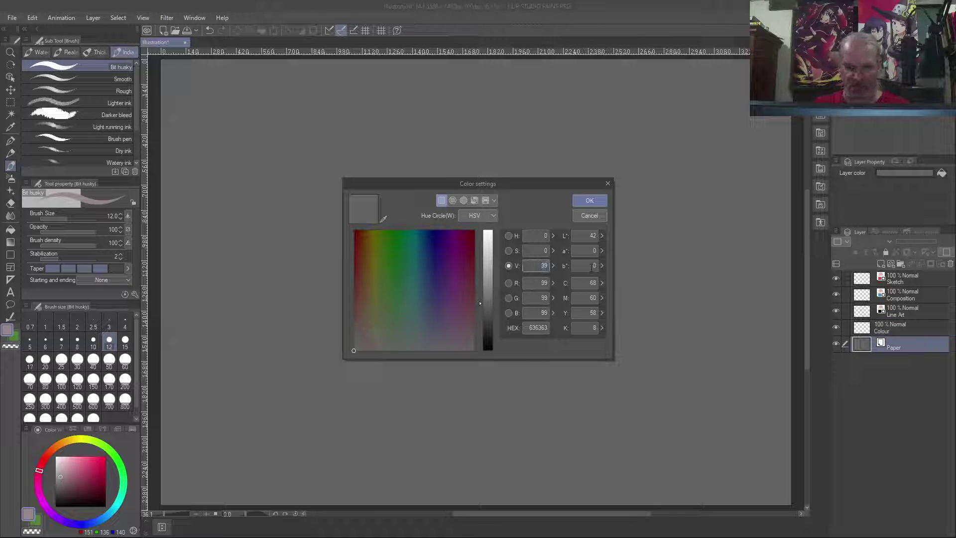
pyautogui.write('55')
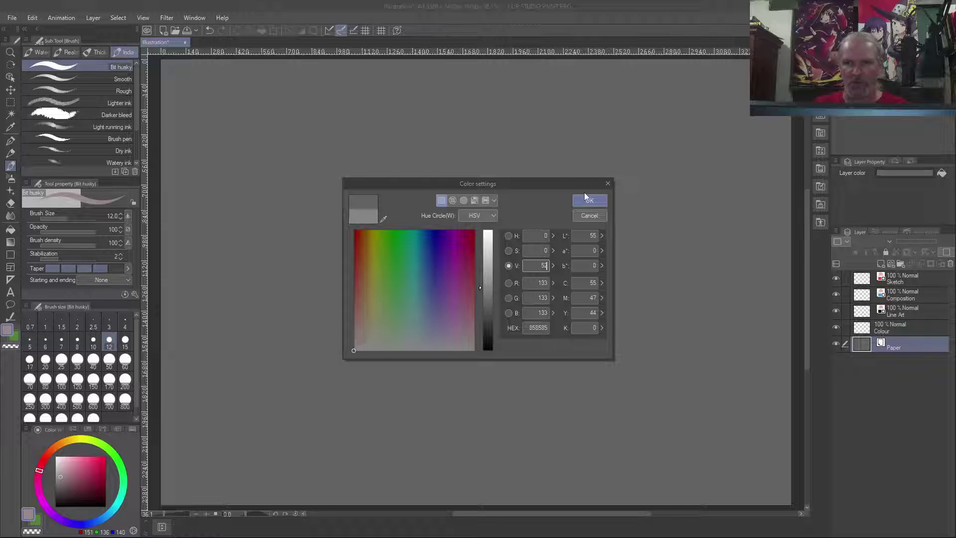
pyautogui.click(586, 199)
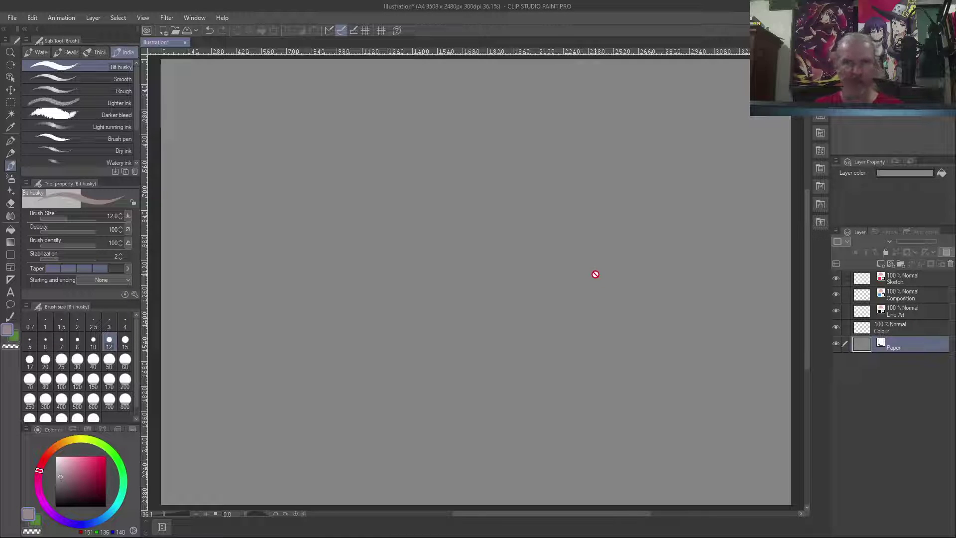
# Step: Draw test strokes in light grey, pink and dark muted red on the Colour layer, and clear them
pyautogui.click(916, 329)
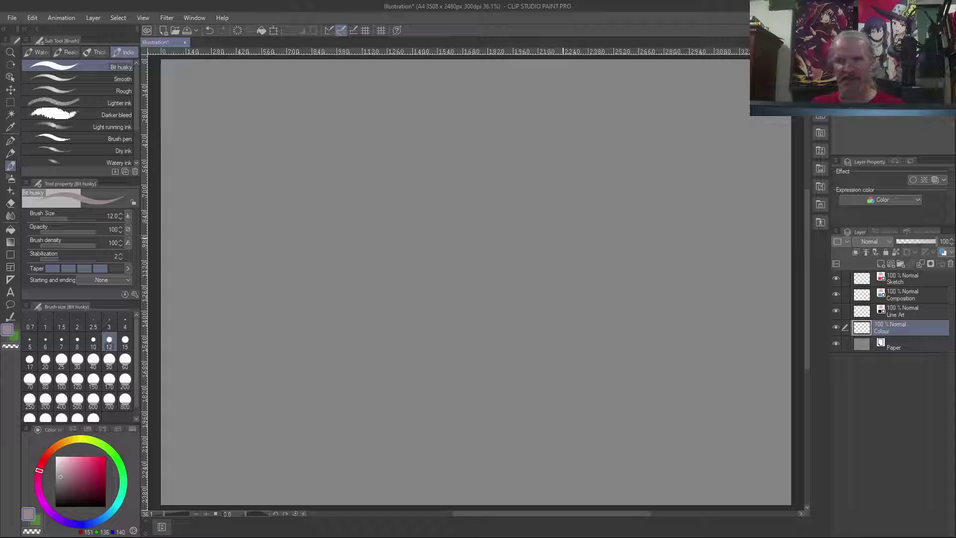
pyautogui.click(60, 479)
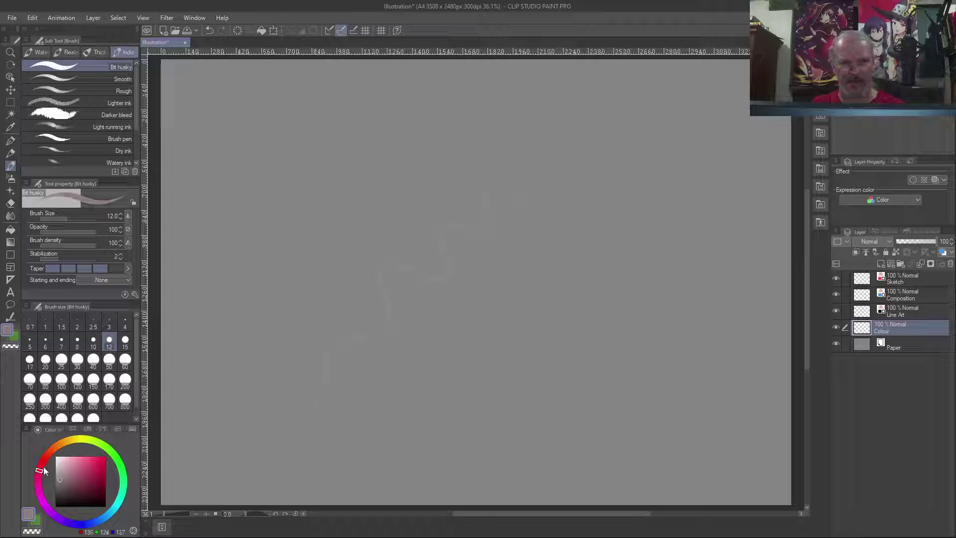
pyautogui.click(56, 472)
pyautogui.moveTo(320, 235)
pyautogui.mouseDown()
pyautogui.moveTo(348, 299)
pyautogui.moveTo(317, 344)
pyautogui.moveTo(310, 396)
pyautogui.mouseUp()
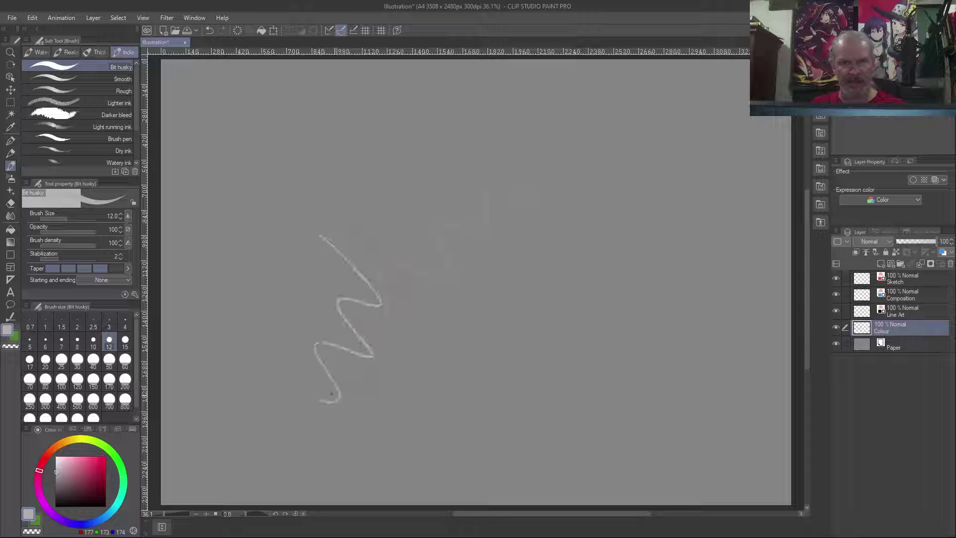
pyautogui.click(69, 466)
pyautogui.moveTo(336, 224)
pyautogui.mouseDown()
pyautogui.moveTo(413, 321)
pyautogui.moveTo(406, 370)
pyautogui.mouseUp()
pyautogui.moveTo(624, 319)
pyautogui.mouseDown()
pyautogui.moveTo(417, 309)
pyautogui.moveTo(405, 381)
pyautogui.mouseUp()
pyautogui.click(71, 482)
pyautogui.moveTo(557, 341)
pyautogui.mouseDown()
pyautogui.moveTo(521, 308)
pyautogui.moveTo(339, 345)
pyautogui.mouseUp()
pyautogui.click(65, 477)
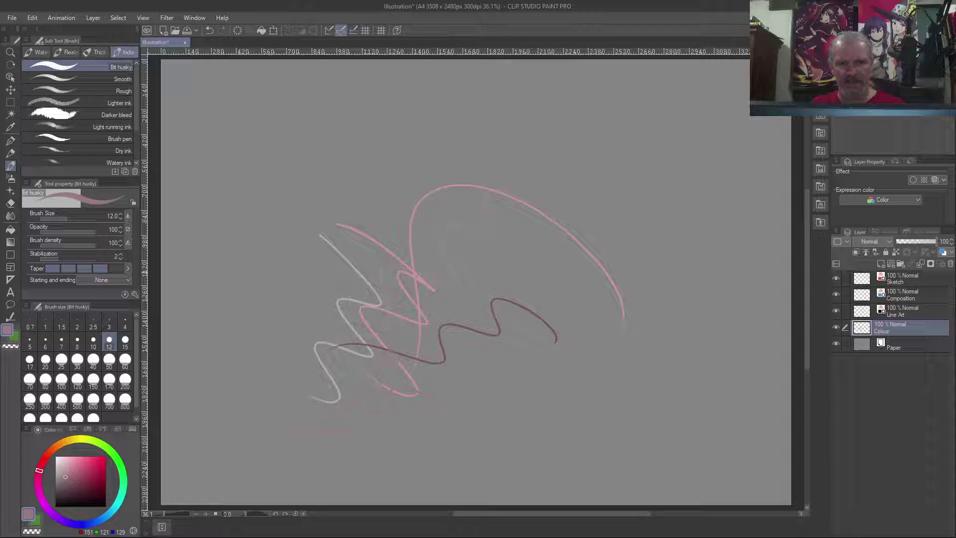
pyautogui.press('Delete')
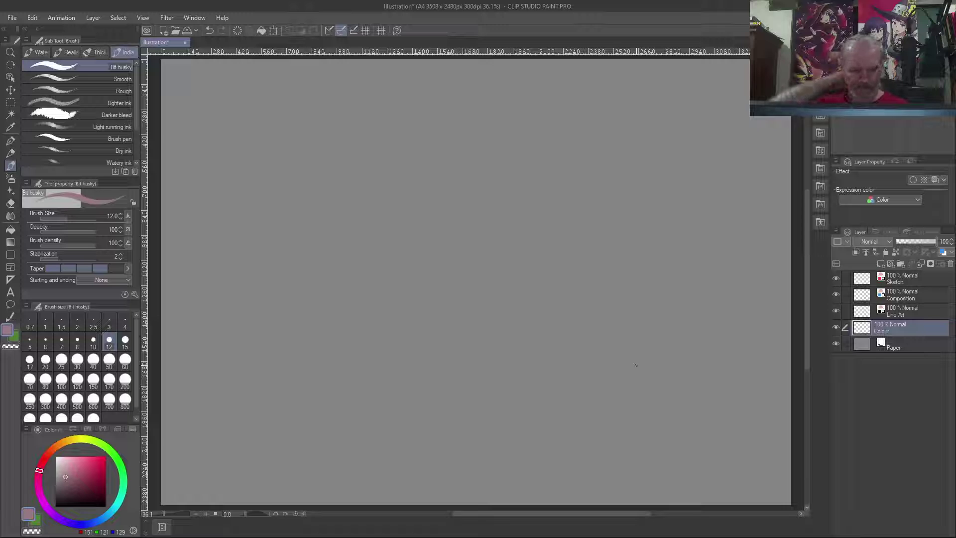
# Step: Sketch the bent outline of an open mouth in black on the Colour layer
pyautogui.moveTo(77, 490); pyautogui.dragTo(55, 506)
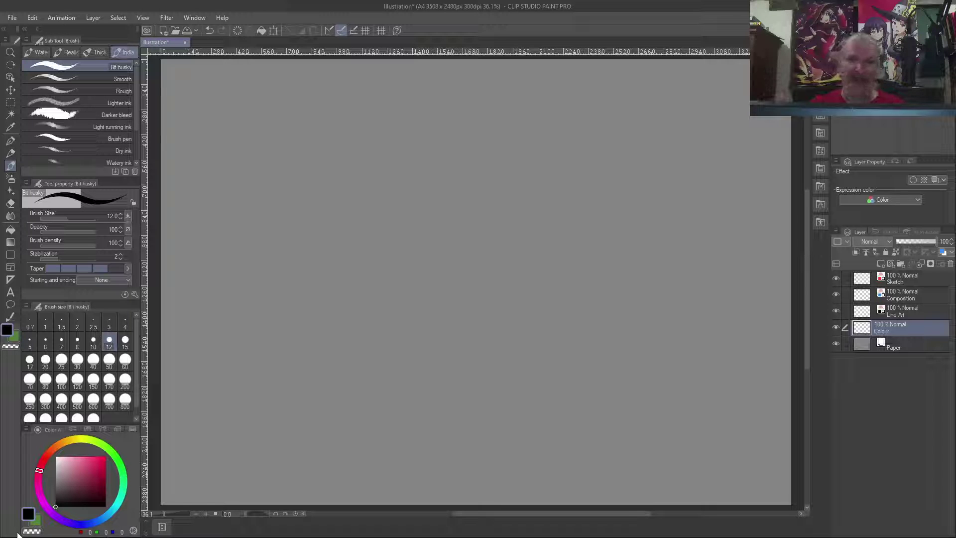
pyautogui.moveTo(431, 238)
pyautogui.mouseDown()
pyautogui.moveTo(463, 193)
pyautogui.moveTo(390, 186)
pyautogui.moveTo(352, 260)
pyautogui.moveTo(405, 330)
pyautogui.moveTo(448, 326)
pyautogui.moveTo(424, 269)
pyautogui.mouseUp()
# Step: Sketch two round eyes with pupils above the mouth outline, and undo them
pyautogui.moveTo(401, 139)
pyautogui.mouseDown()
pyautogui.moveTo(393, 170)
pyautogui.moveTo(386, 159)
pyautogui.mouseUp()
pyautogui.moveTo(441, 158); pyautogui.dragTo(452, 144)
pyautogui.moveTo(470, 173); pyautogui.dragTo(468, 174)
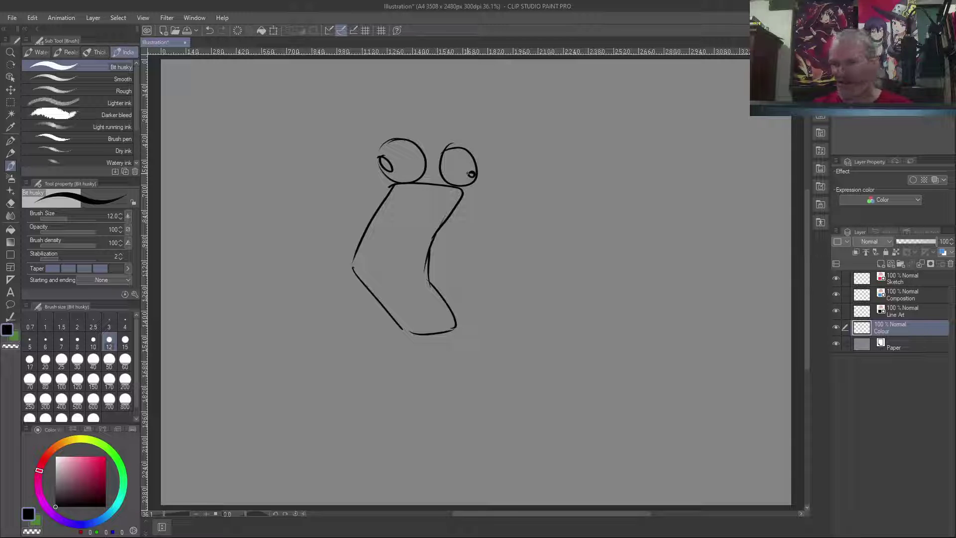
pyautogui.hotkey('ctrl', 'z')
pyautogui.hotkey('ctrl', 'z')
pyautogui.hotkey('ctrl', 'z')
pyautogui.hotkey('ctrl', 'z')
pyautogui.hotkey('ctrl', 'z')
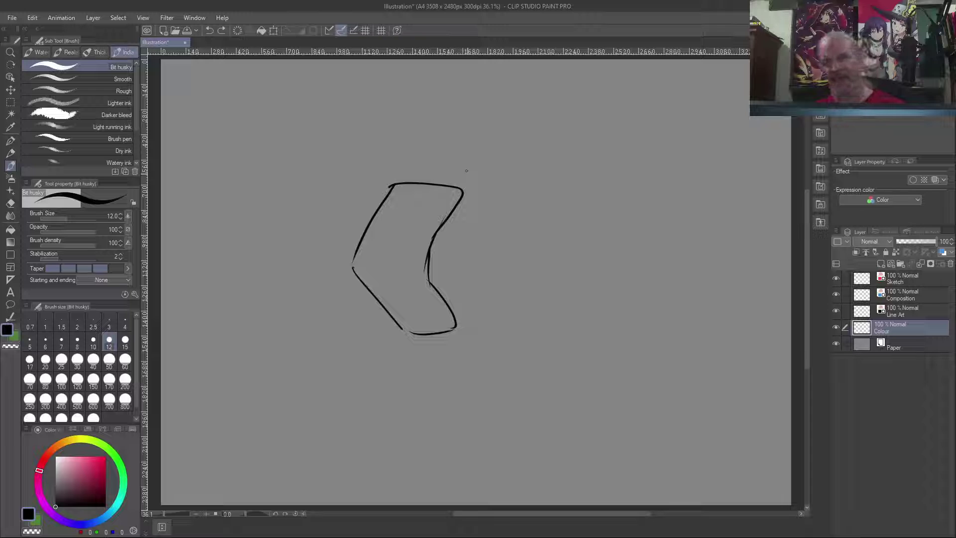
# Step: Draw the face contour lines above and below the mouth with the jaw, and outline the teeth and tongue inside
pyautogui.moveTo(465, 150); pyautogui.dragTo(464, 197)
pyautogui.moveTo(455, 330)
pyautogui.mouseDown()
pyautogui.moveTo(437, 394)
pyautogui.moveTo(336, 370)
pyautogui.moveTo(269, 288)
pyautogui.mouseUp()
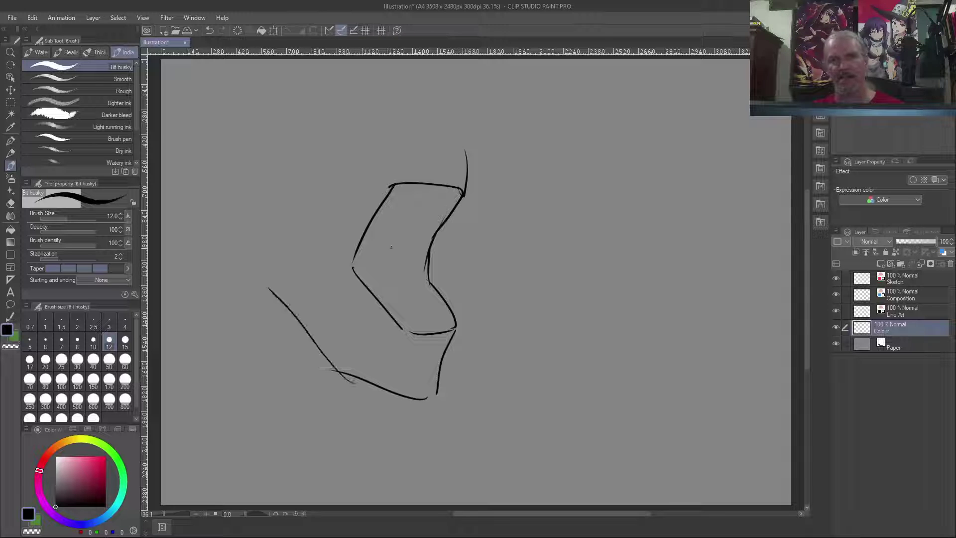
pyautogui.moveTo(462, 198); pyautogui.dragTo(384, 201)
pyautogui.moveTo(388, 181)
pyautogui.mouseDown()
pyautogui.moveTo(389, 195)
pyautogui.moveTo(413, 192)
pyautogui.mouseUp()
pyautogui.moveTo(445, 305)
pyautogui.mouseDown()
pyautogui.moveTo(438, 322)
pyautogui.moveTo(401, 322)
pyautogui.mouseUp()
pyautogui.moveTo(370, 287)
pyautogui.mouseDown()
pyautogui.moveTo(402, 319)
pyautogui.moveTo(399, 267)
pyautogui.moveTo(363, 276)
pyautogui.mouseUp()
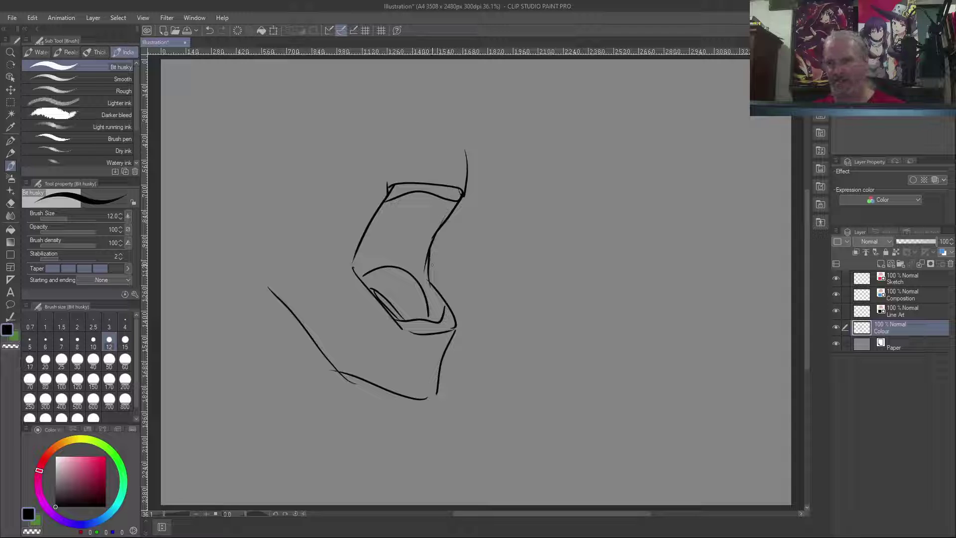
# Step: Scribble dark red (RGB 91, 24, 40) over the mouth interior and near-black shading toward its back
pyautogui.click(90, 471)
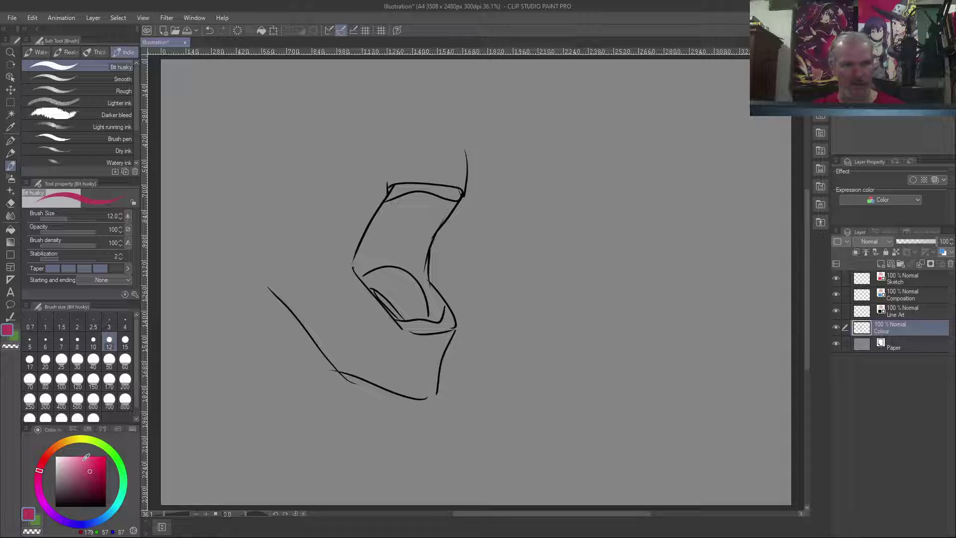
pyautogui.moveTo(90, 471); pyautogui.dragTo(93, 488)
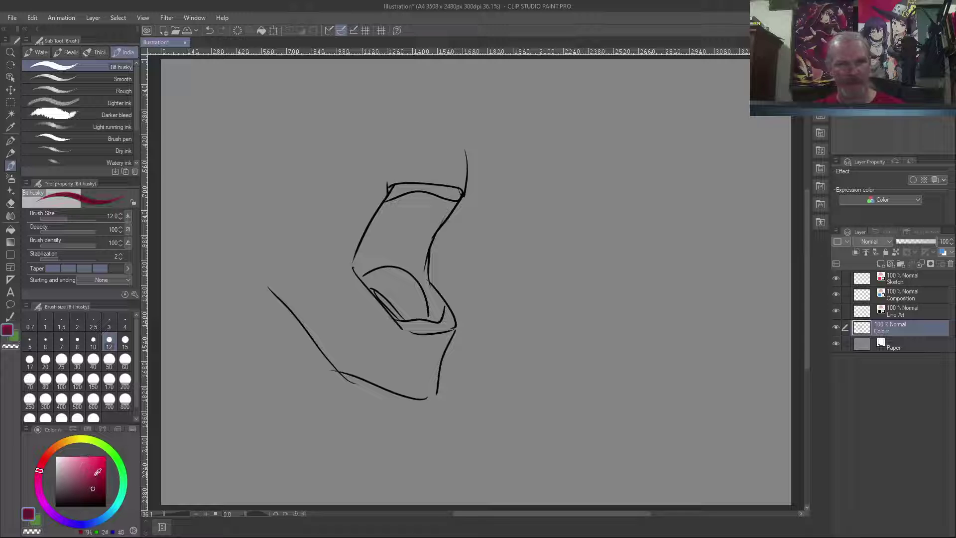
pyautogui.moveTo(446, 206)
pyautogui.mouseDown()
pyautogui.moveTo(424, 199)
pyautogui.moveTo(391, 208)
pyautogui.moveTo(436, 311)
pyautogui.moveTo(415, 260)
pyautogui.moveTo(384, 249)
pyautogui.moveTo(392, 258)
pyautogui.moveTo(405, 249)
pyautogui.moveTo(389, 213)
pyautogui.moveTo(407, 219)
pyautogui.moveTo(373, 239)
pyautogui.mouseUp()
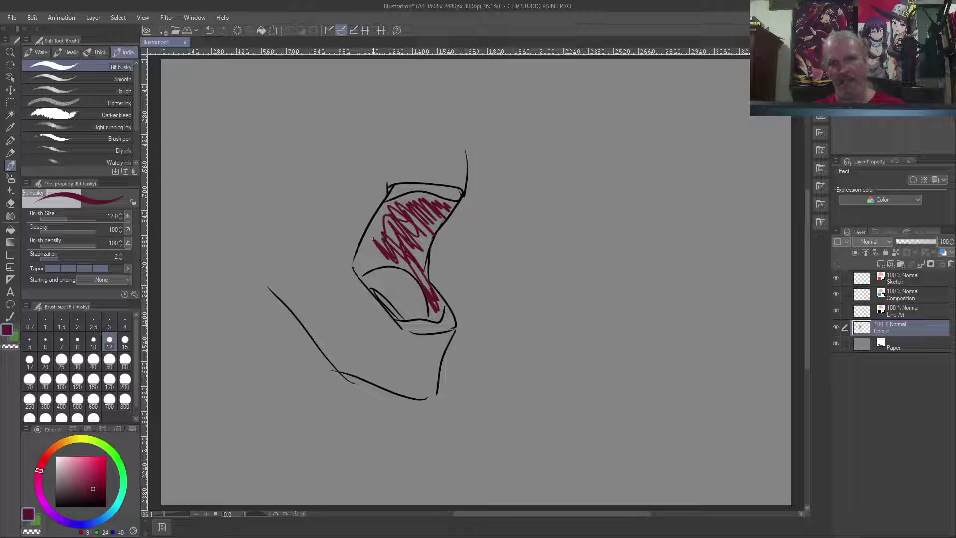
pyautogui.click(63, 498)
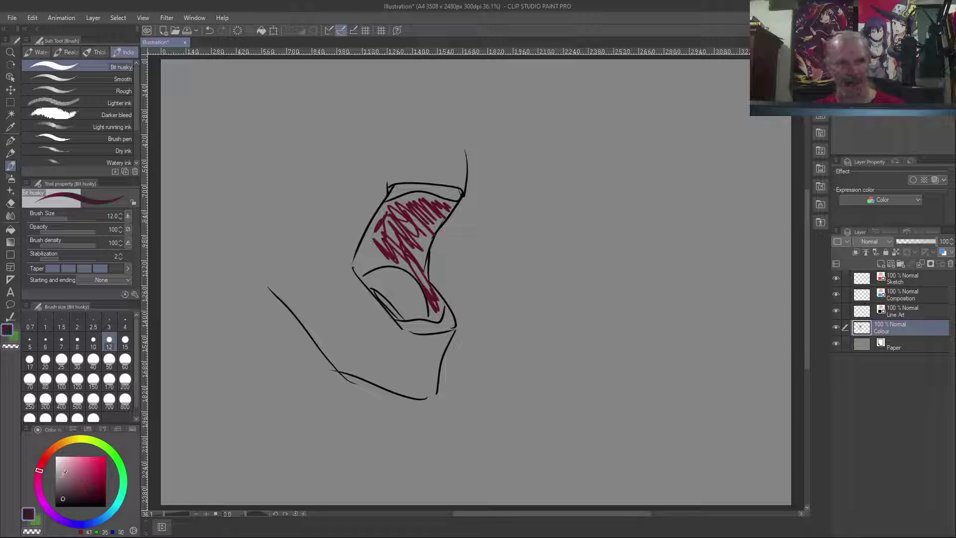
pyautogui.moveTo(371, 246)
pyautogui.mouseDown()
pyautogui.moveTo(366, 261)
pyautogui.moveTo(383, 234)
pyautogui.moveTo(396, 249)
pyautogui.moveTo(394, 222)
pyautogui.moveTo(420, 299)
pyautogui.moveTo(386, 274)
pyautogui.mouseUp()
# Step: Scribble pink over the tongue and near-white (RGB 219, 219, 219) over the lower and upper teeth
pyautogui.click(82, 480)
pyautogui.click(75, 471)
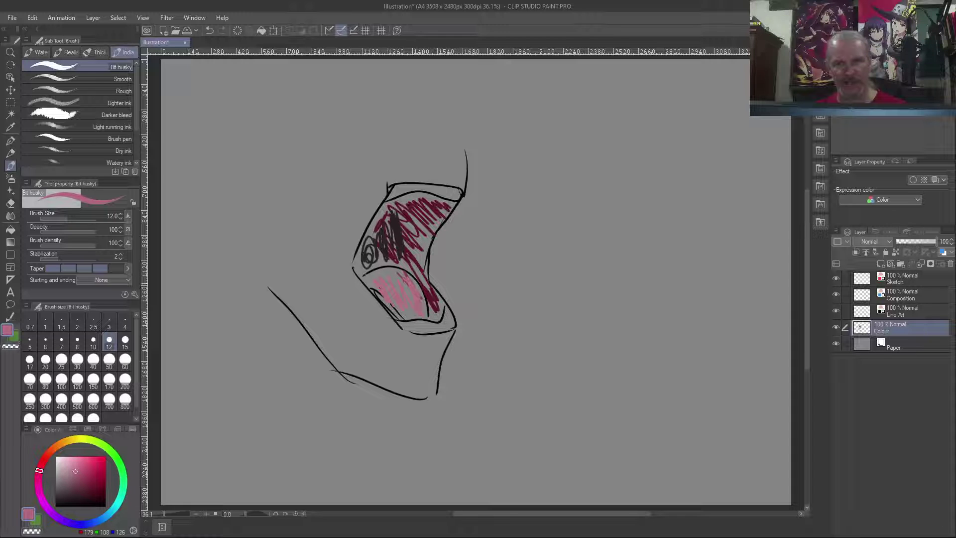
pyautogui.click(54, 460)
pyautogui.click(55, 463)
pyautogui.moveTo(450, 318); pyautogui.dragTo(393, 323)
pyautogui.moveTo(456, 188); pyautogui.dragTo(400, 191)
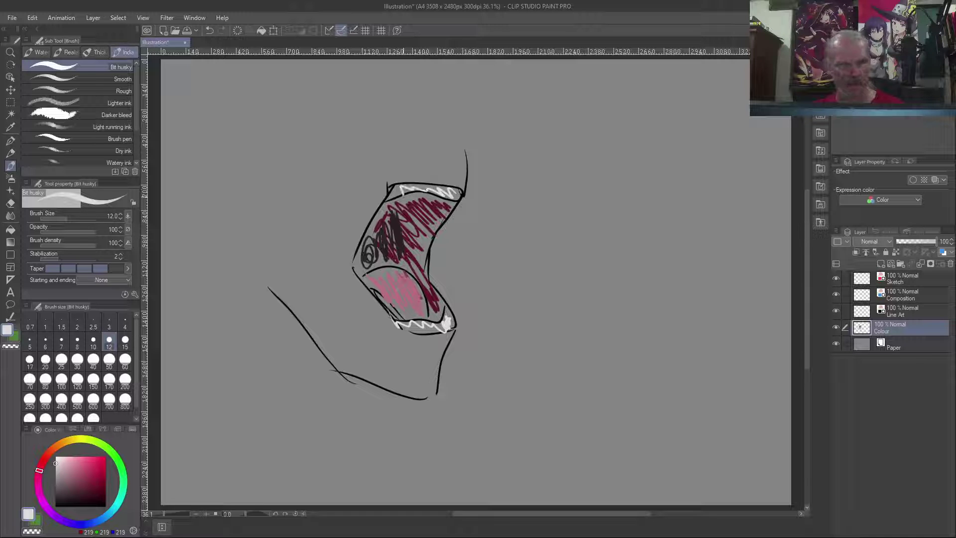
# Step: Scribble a light orange skin tone around the mouth, from above the upper teeth down to the jaw
pyautogui.moveTo(60, 446)
pyautogui.mouseDown()
pyautogui.moveTo(73, 438)
pyautogui.moveTo(67, 447)
pyautogui.mouseUp()
pyautogui.moveTo(75, 493)
pyautogui.mouseDown()
pyautogui.moveTo(82, 471)
pyautogui.moveTo(73, 458)
pyautogui.mouseUp()
pyautogui.moveTo(457, 149)
pyautogui.mouseDown()
pyautogui.moveTo(445, 175)
pyautogui.moveTo(461, 148)
pyautogui.moveTo(405, 169)
pyautogui.moveTo(371, 153)
pyautogui.moveTo(334, 200)
pyautogui.moveTo(296, 279)
pyautogui.moveTo(379, 351)
pyautogui.moveTo(324, 303)
pyautogui.moveTo(293, 348)
pyautogui.mouseUp()
# Step: Colour the lower lip beneath the bottom teeth with red strokes (RGB 204, 82, 73)
pyautogui.moveTo(54, 454)
pyautogui.mouseDown()
pyautogui.moveTo(45, 457)
pyautogui.moveTo(88, 466)
pyautogui.mouseUp()
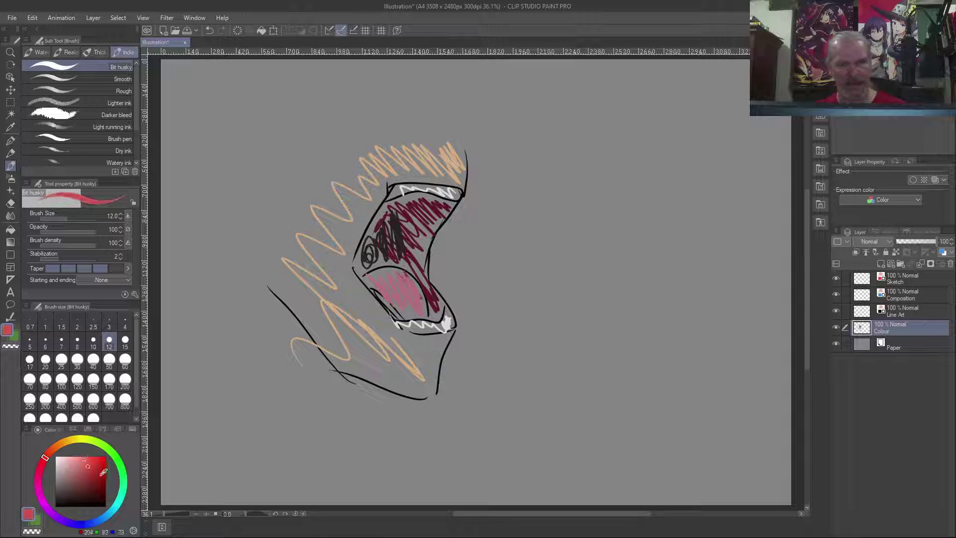
pyautogui.moveTo(385, 320)
pyautogui.mouseDown()
pyautogui.moveTo(403, 351)
pyautogui.moveTo(450, 340)
pyautogui.mouseUp()
pyautogui.moveTo(366, 288)
pyautogui.mouseDown()
pyautogui.moveTo(398, 349)
pyautogui.moveTo(453, 337)
pyautogui.mouseUp()
pyautogui.moveTo(395, 326); pyautogui.dragTo(416, 342)
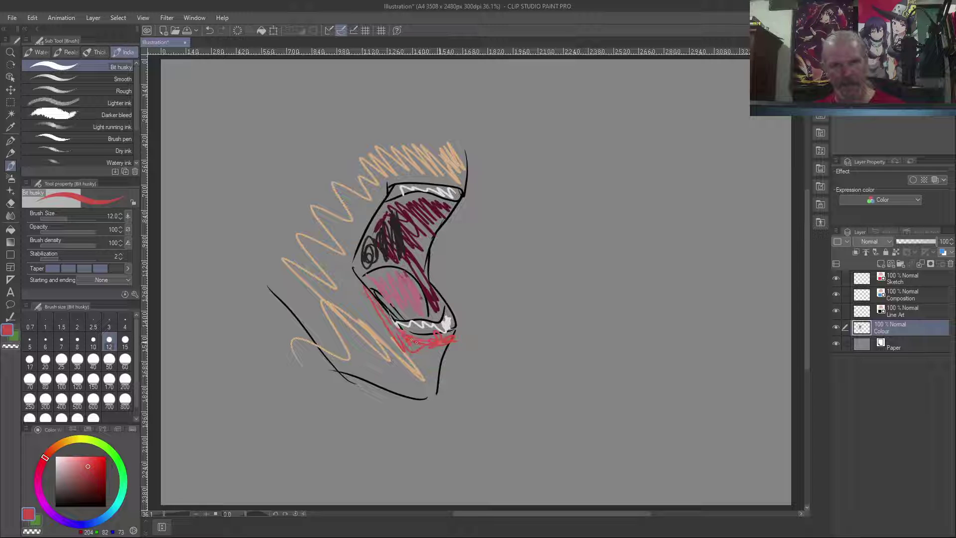
# Step: Colour the upper lip above the top teeth with red strokes (RGB 204, 82, 73)
pyautogui.moveTo(436, 175)
pyautogui.mouseDown()
pyautogui.moveTo(465, 185)
pyautogui.moveTo(443, 174)
pyautogui.moveTo(401, 182)
pyautogui.mouseUp()
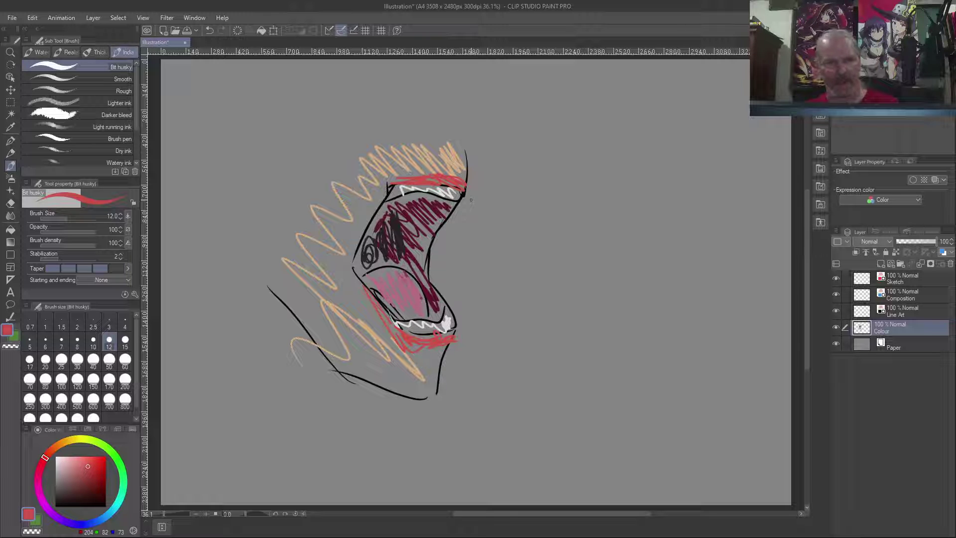
# Step: Start a black front-view mouth diagram beside the sketch with an upper teeth box and upper lip lines, labelled "Teeth" and "Lip"
pyautogui.click(55, 506)
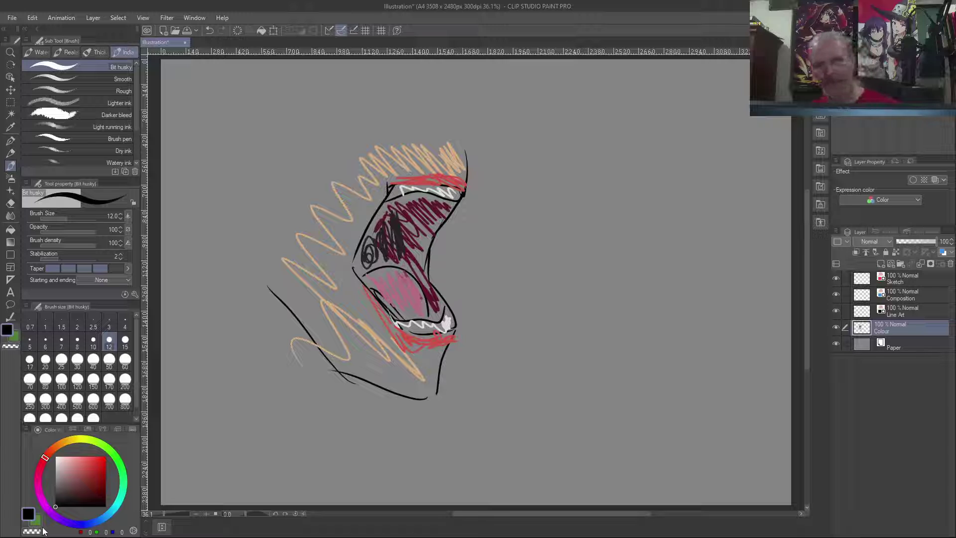
pyautogui.moveTo(676, 190)
pyautogui.mouseDown()
pyautogui.moveTo(607, 207)
pyautogui.moveTo(641, 192)
pyautogui.moveTo(716, 205)
pyautogui.moveTo(715, 191)
pyautogui.mouseUp()
pyautogui.moveTo(721, 202); pyautogui.dragTo(738, 206)
pyautogui.moveTo(739, 186)
pyautogui.mouseDown()
pyautogui.moveTo(742, 208)
pyautogui.moveTo(747, 195)
pyautogui.mouseUp()
pyautogui.moveTo(749, 185); pyautogui.dragTo(756, 200)
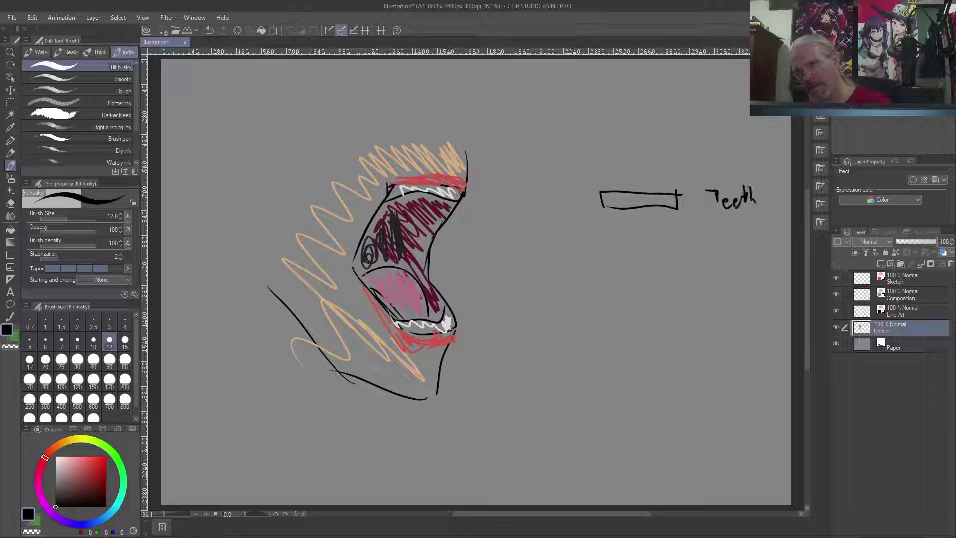
pyautogui.moveTo(690, 171)
pyautogui.mouseDown()
pyautogui.moveTo(683, 194)
pyautogui.moveTo(600, 192)
pyautogui.moveTo(569, 165)
pyautogui.mouseUp()
pyautogui.moveTo(702, 161); pyautogui.dragTo(721, 175)
pyautogui.click(715, 160)
# Step: Draw the diagram's outer sides, lower teeth and lower lip, and label the lower parts "Teeth" and "Lip"
pyautogui.moveTo(593, 195); pyautogui.dragTo(590, 291)
pyautogui.moveTo(689, 194)
pyautogui.mouseDown()
pyautogui.moveTo(672, 280)
pyautogui.moveTo(597, 280)
pyautogui.moveTo(598, 288)
pyautogui.moveTo(660, 301)
pyautogui.moveTo(706, 282)
pyautogui.mouseUp()
pyautogui.moveTo(701, 282)
pyautogui.mouseDown()
pyautogui.moveTo(703, 296)
pyautogui.moveTo(721, 297)
pyautogui.mouseUp()
pyautogui.moveTo(726, 282)
pyautogui.mouseDown()
pyautogui.moveTo(727, 298)
pyautogui.moveTo(731, 288)
pyautogui.mouseUp()
pyautogui.moveTo(731, 282); pyautogui.dragTo(739, 299)
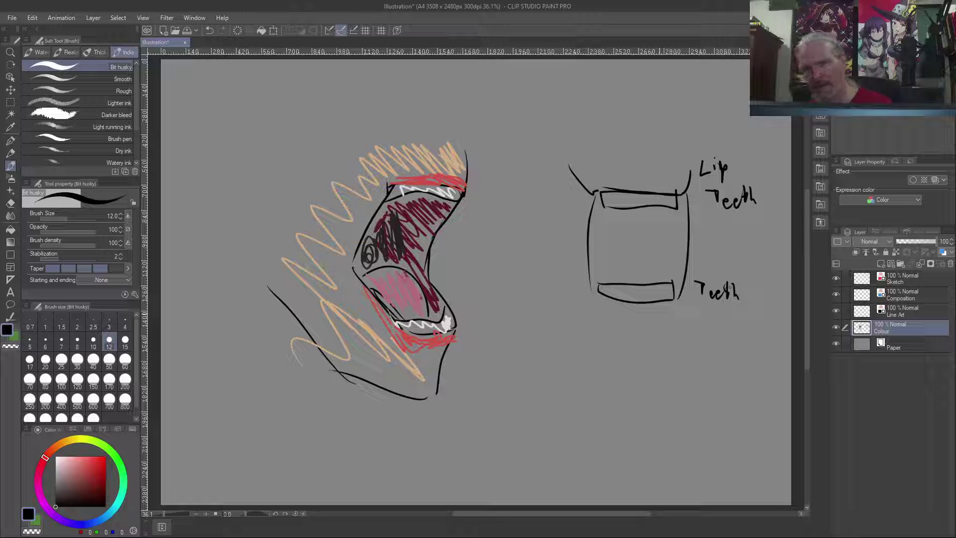
pyautogui.moveTo(678, 302)
pyautogui.mouseDown()
pyautogui.moveTo(582, 288)
pyautogui.moveTo(620, 337)
pyautogui.moveTo(678, 316)
pyautogui.moveTo(679, 303)
pyautogui.moveTo(712, 325)
pyautogui.mouseUp()
pyautogui.moveTo(718, 312)
pyautogui.mouseDown()
pyautogui.moveTo(718, 338)
pyautogui.moveTo(720, 329)
pyautogui.mouseUp()
# Step: Draw the inner cheek lines between the upper and lower teeth of the diagram and label them "Cheek"
pyautogui.moveTo(679, 211); pyautogui.dragTo(678, 279)
pyautogui.moveTo(599, 209); pyautogui.dragTo(598, 288)
pyautogui.moveTo(712, 233); pyautogui.dragTo(712, 259)
pyautogui.moveTo(717, 230); pyautogui.dragTo(723, 258)
pyautogui.moveTo(726, 252); pyautogui.dragTo(753, 261)
pyautogui.moveTo(762, 246)
pyautogui.mouseDown()
pyautogui.moveTo(763, 259)
pyautogui.moveTo(756, 255)
pyautogui.mouseUp()
# Step: Add a tongue labelled "Tongue" and a solid black throat opening above it, with an arrow and handwritten label pointing to the opening
pyautogui.moveTo(606, 272)
pyautogui.mouseDown()
pyautogui.moveTo(675, 271)
pyautogui.moveTo(621, 281)
pyautogui.moveTo(644, 281)
pyautogui.mouseUp()
pyautogui.moveTo(614, 269)
pyautogui.mouseDown()
pyautogui.moveTo(664, 282)
pyautogui.moveTo(638, 235)
pyautogui.moveTo(634, 252)
pyautogui.moveTo(642, 238)
pyautogui.moveTo(629, 238)
pyautogui.mouseUp()
pyautogui.moveTo(553, 190); pyautogui.dragTo(625, 233)
pyautogui.moveTo(617, 219); pyautogui.dragTo(626, 233)
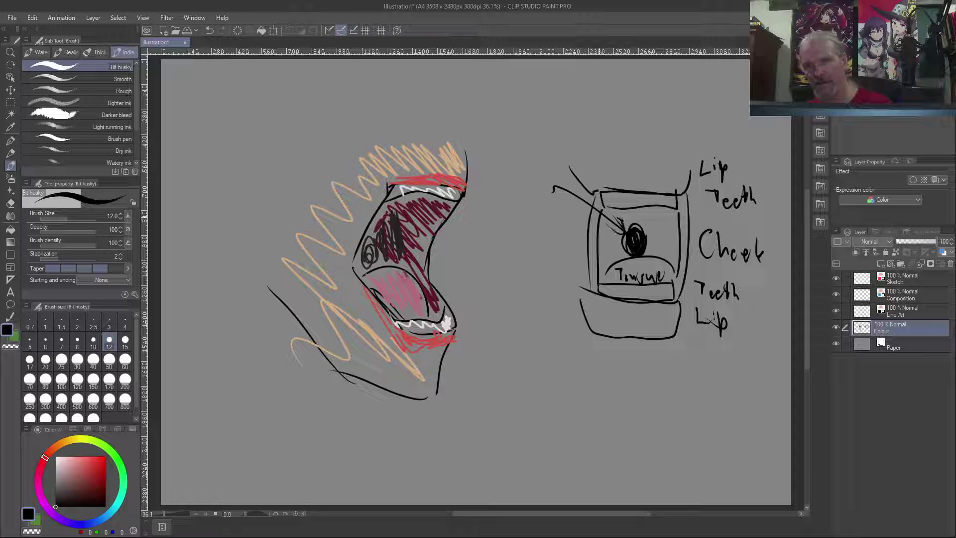
pyautogui.moveTo(516, 169)
pyautogui.mouseDown()
pyautogui.moveTo(514, 199)
pyautogui.moveTo(518, 177)
pyautogui.mouseUp()
pyautogui.moveTo(523, 168)
pyautogui.mouseDown()
pyautogui.moveTo(532, 188)
pyautogui.moveTo(555, 164)
pyautogui.moveTo(555, 180)
pyautogui.mouseUp()
pyautogui.moveTo(544, 165); pyautogui.dragTo(561, 161)
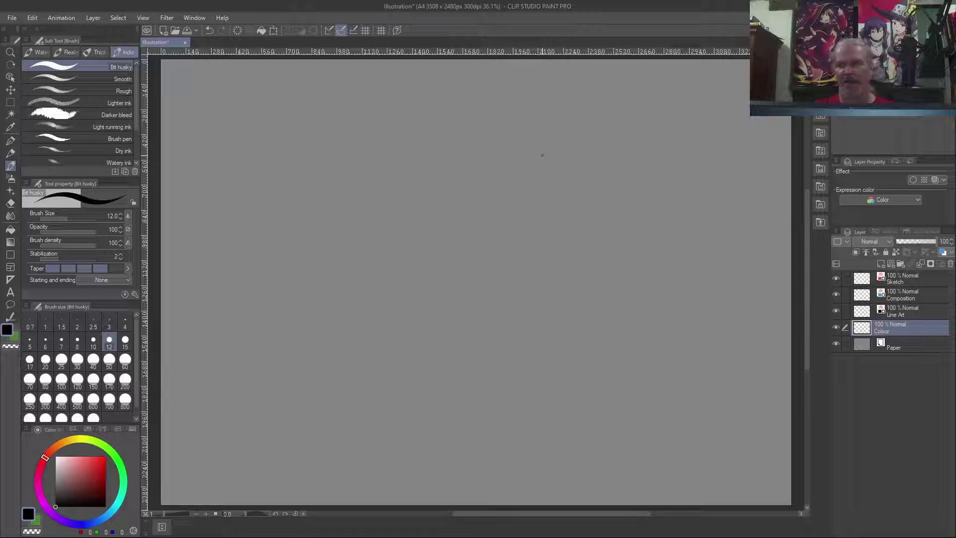
# Step: Make the Line Art layer the active layer
pyautogui.click(915, 309)
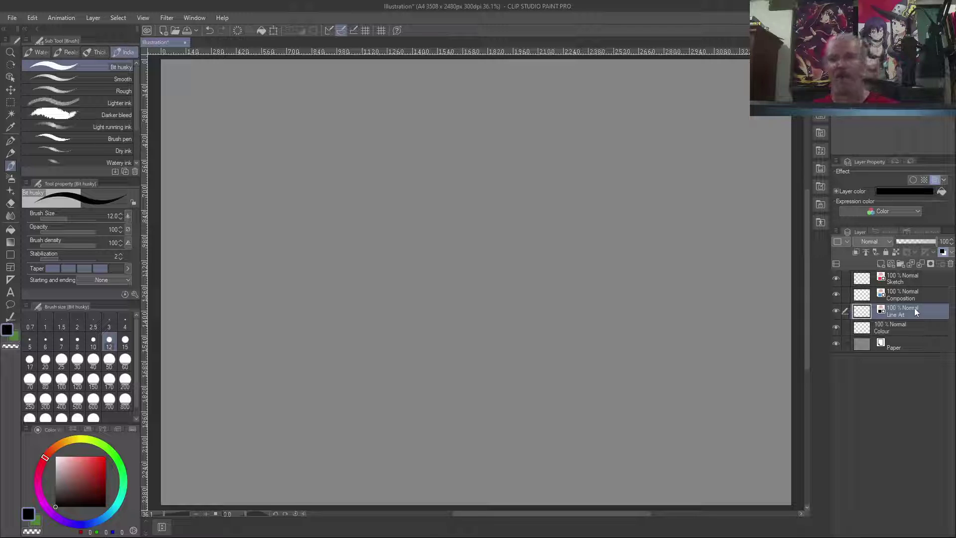
pyautogui.moveTo(482, 184)
pyautogui.mouseDown()
pyautogui.moveTo(420, 224)
pyautogui.moveTo(441, 188)
pyautogui.moveTo(406, 205)
pyautogui.mouseUp()
pyautogui.moveTo(529, 246); pyautogui.dragTo(451, 258)
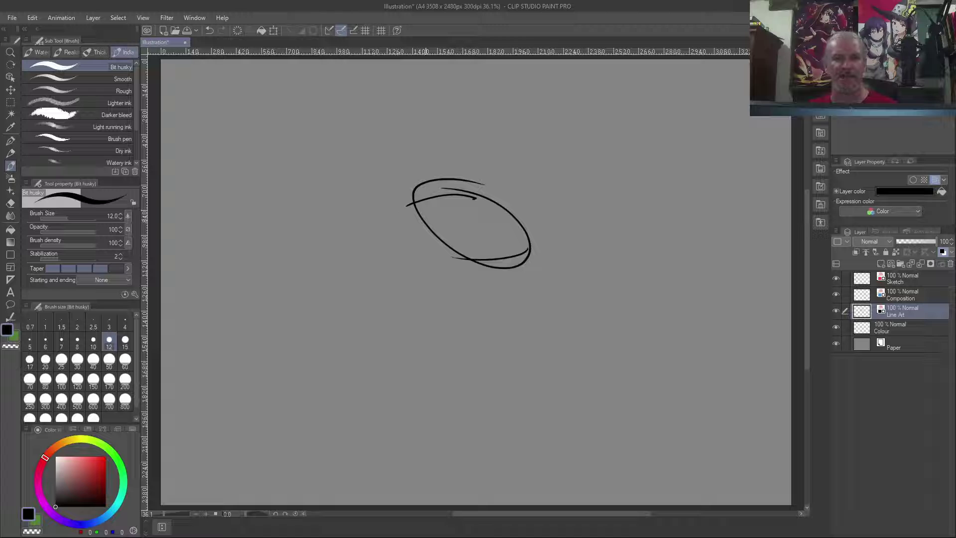
pyautogui.moveTo(525, 227); pyautogui.dragTo(463, 258)
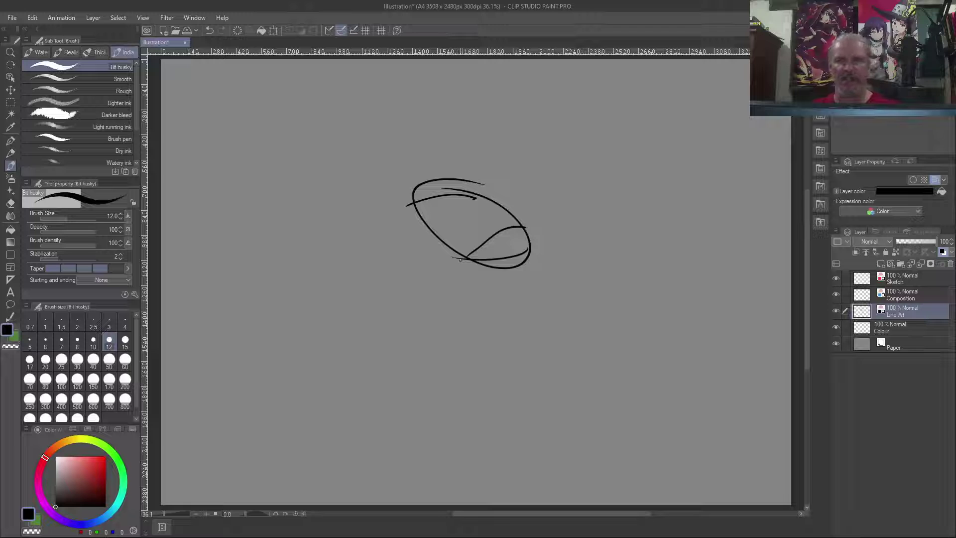
pyautogui.moveTo(477, 195); pyautogui.dragTo(432, 199)
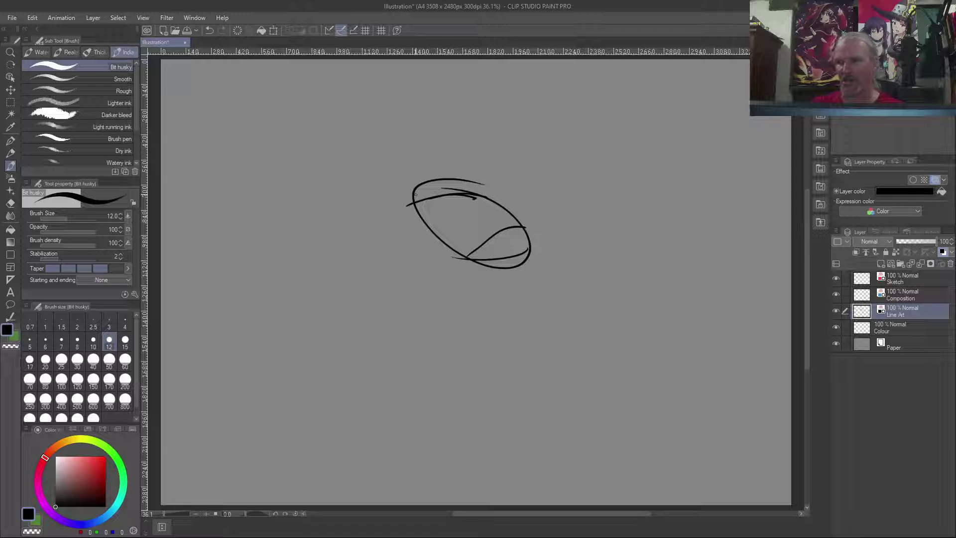
pyautogui.press('Delete')
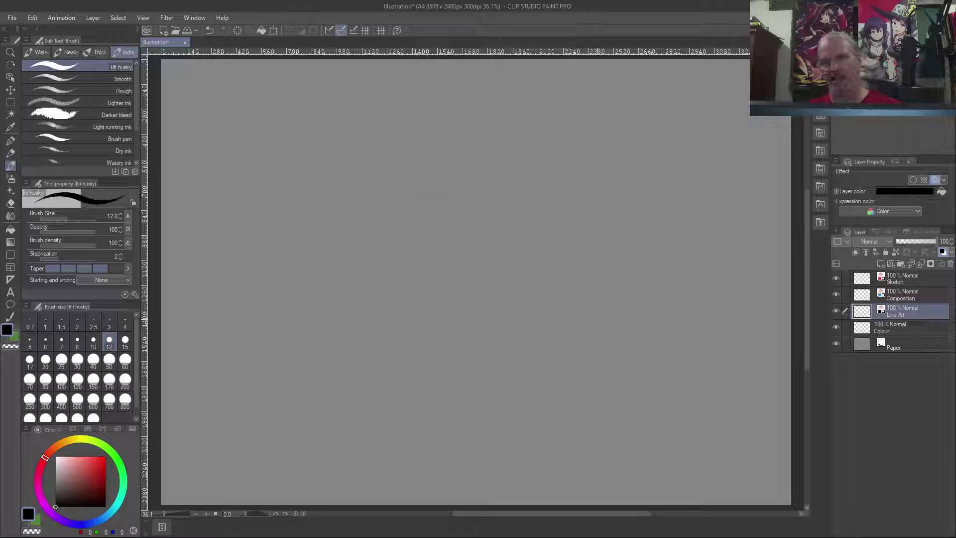
# Step: Draw a large bean-shaped open mouth in black on the Line Art layer, with an upper teeth line and a lower tongue line
pyautogui.moveTo(566, 272)
pyautogui.mouseDown()
pyautogui.moveTo(397, 234)
pyautogui.moveTo(576, 188)
pyautogui.moveTo(565, 273)
pyautogui.mouseUp()
pyautogui.moveTo(597, 214)
pyautogui.mouseDown()
pyautogui.moveTo(581, 201)
pyautogui.moveTo(444, 174)
pyautogui.mouseUp()
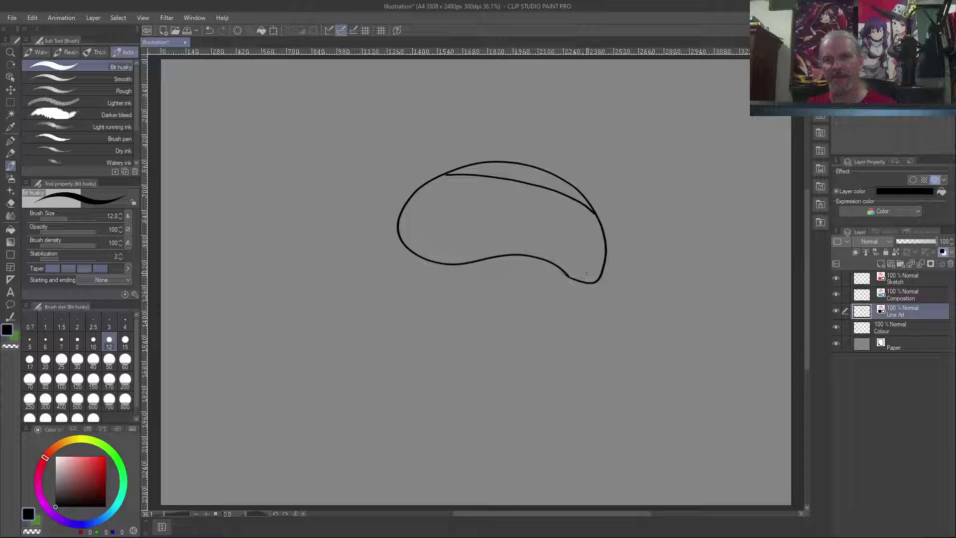
pyautogui.moveTo(582, 276)
pyautogui.mouseDown()
pyautogui.moveTo(539, 244)
pyautogui.moveTo(466, 262)
pyautogui.mouseUp()
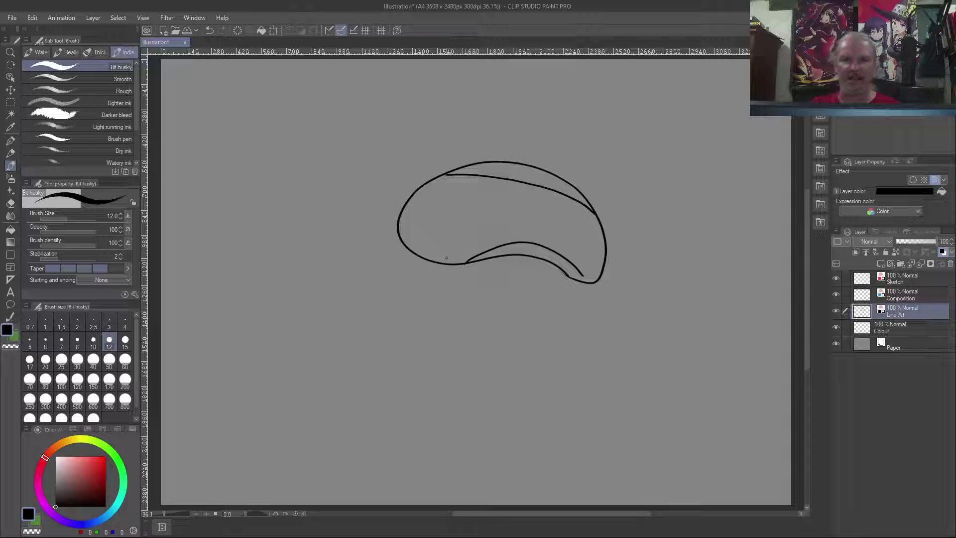
pyautogui.moveTo(582, 274)
pyautogui.mouseDown()
pyautogui.moveTo(588, 284)
pyautogui.moveTo(578, 271)
pyautogui.mouseUp()
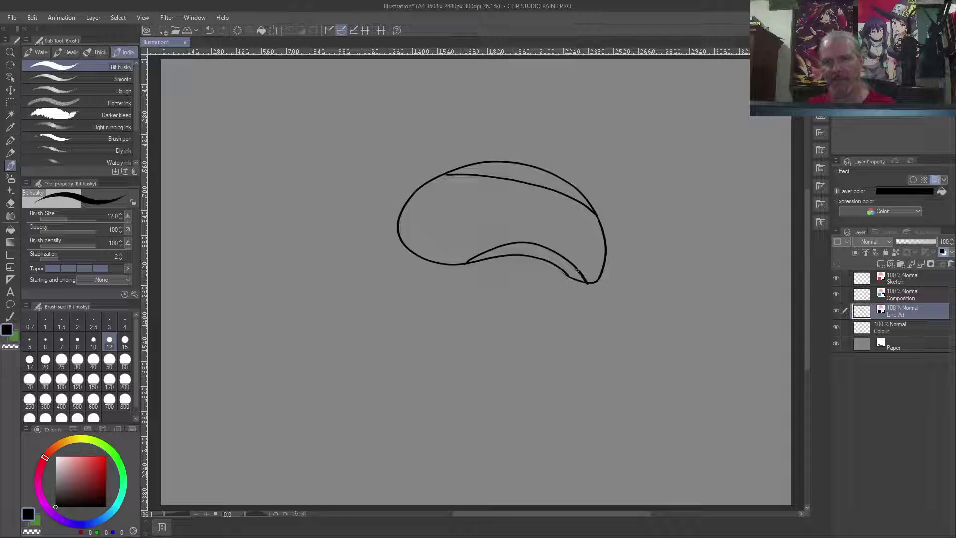
# Step: Fill the tongue with muted red (RGB 172, 95, 90) on the Colour layer, using the fill that refers to other layers
pyautogui.click(79, 473)
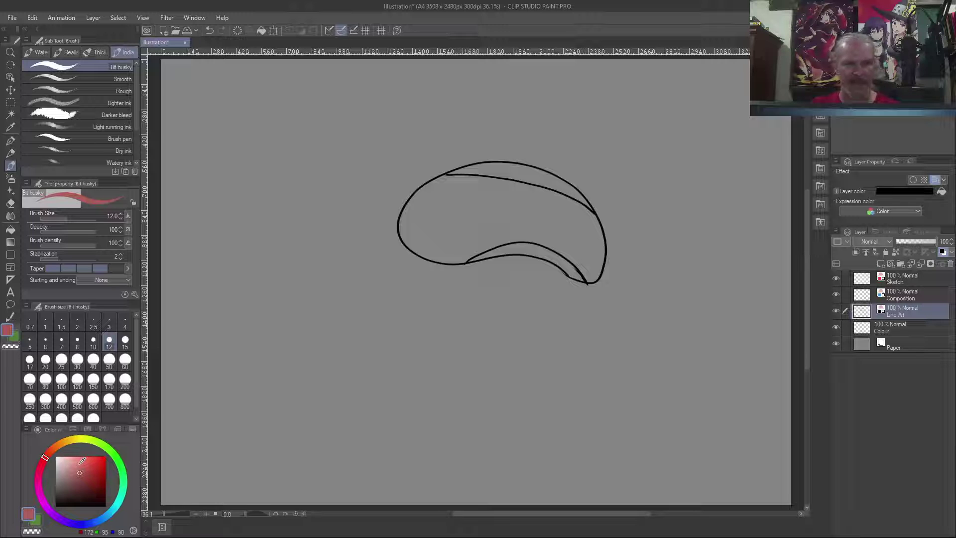
pyautogui.press('b')
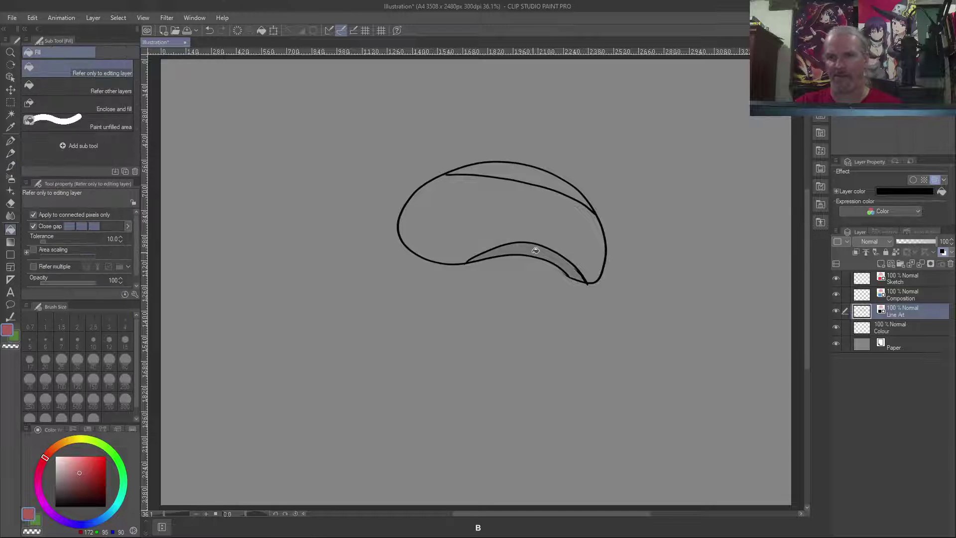
pyautogui.hotkey('ctrl', 'z')
pyautogui.click(890, 325)
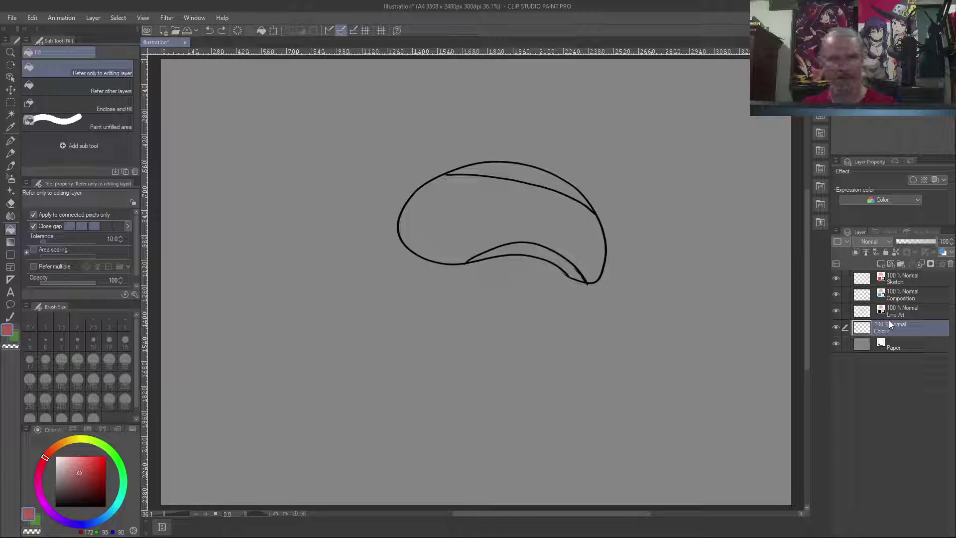
pyautogui.click(54, 93)
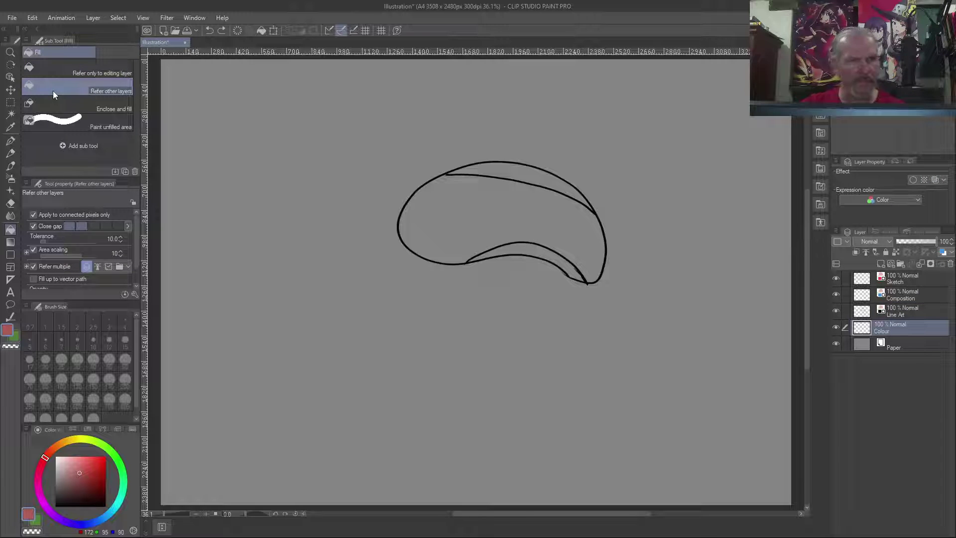
pyautogui.click(532, 249)
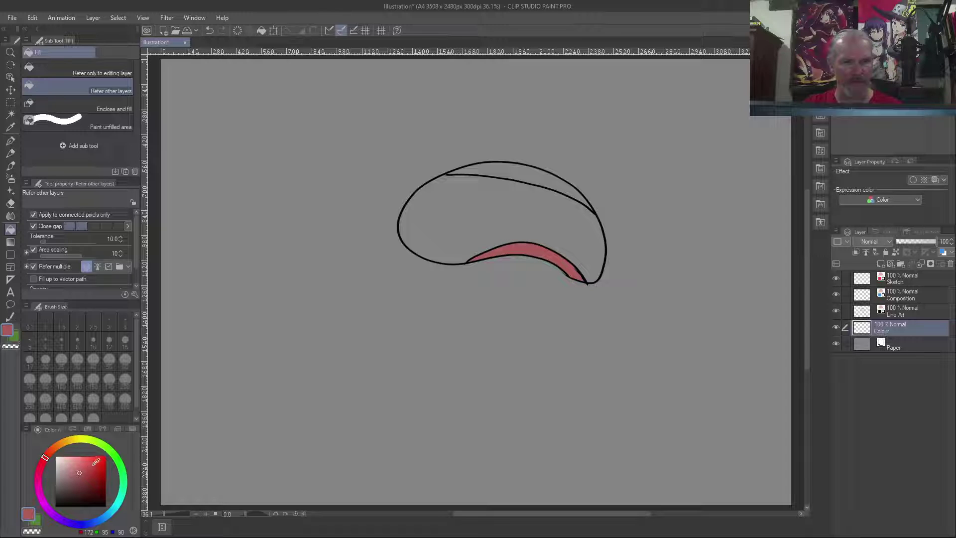
# Step: Fill the mouth interior with dark red (RGB 106, 37, 32) and the upper teeth with off-white (RGB 211, 212, 193)
pyautogui.click(91, 485)
pyautogui.click(482, 205)
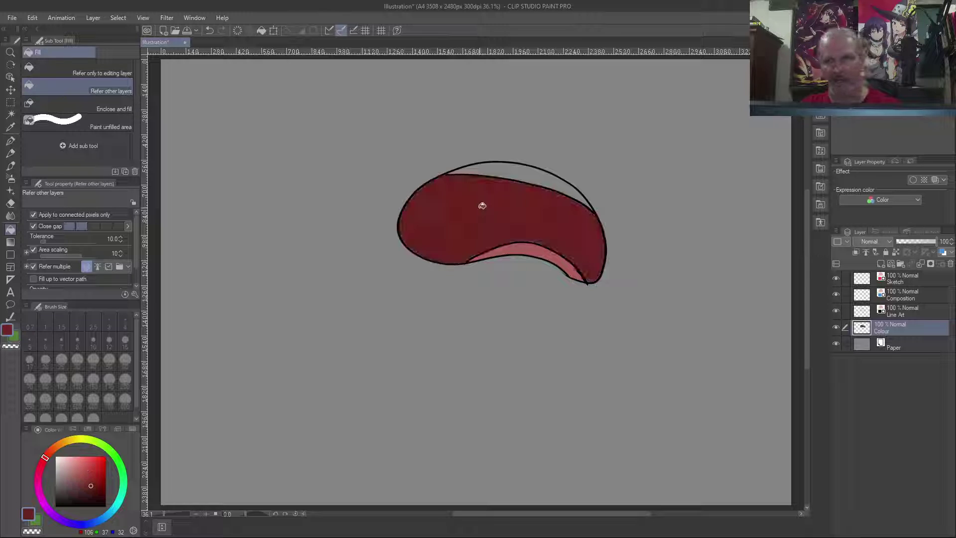
pyautogui.moveTo(61, 456)
pyautogui.mouseDown()
pyautogui.moveTo(58, 468)
pyautogui.moveTo(56, 459)
pyautogui.mouseUp()
pyautogui.click(57, 462)
pyautogui.click(60, 464)
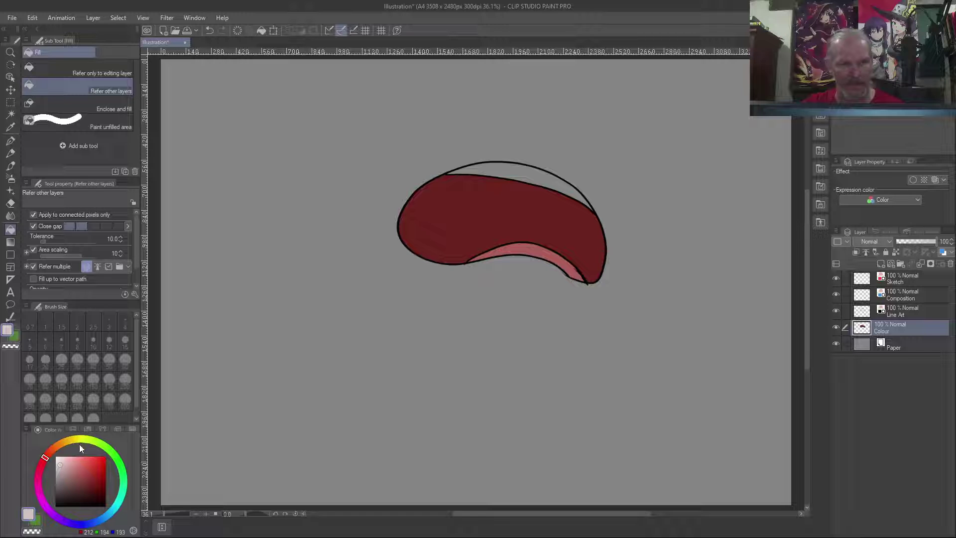
pyautogui.click(82, 441)
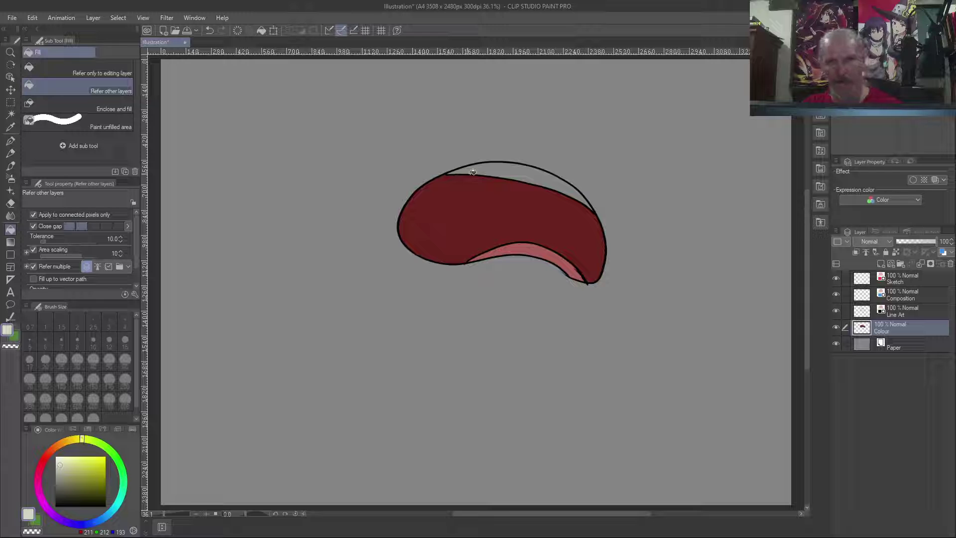
pyautogui.click(526, 179)
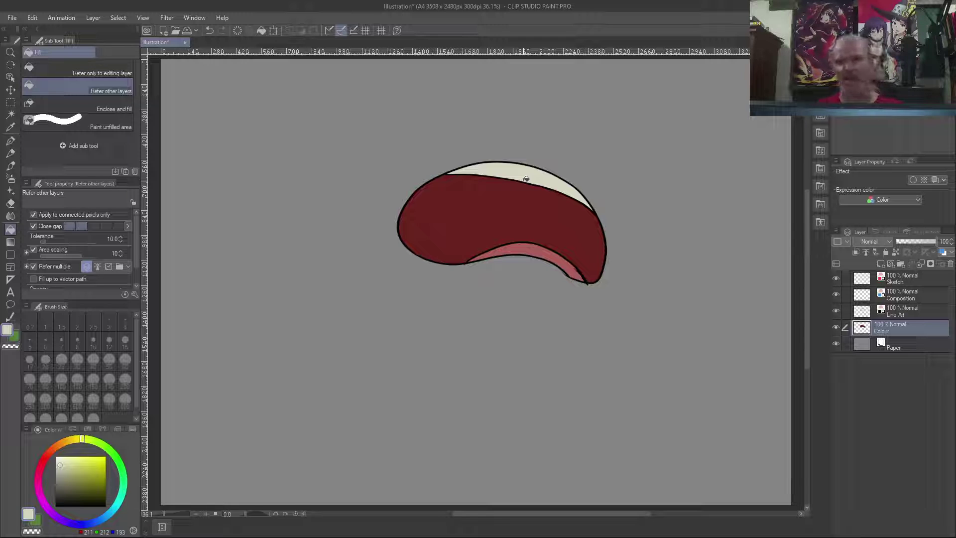
# Step: Toggle the Line Art layer's visibility to examine the fill edges around the mouth and tongue, leaving the line art shown
pyautogui.click(836, 312)
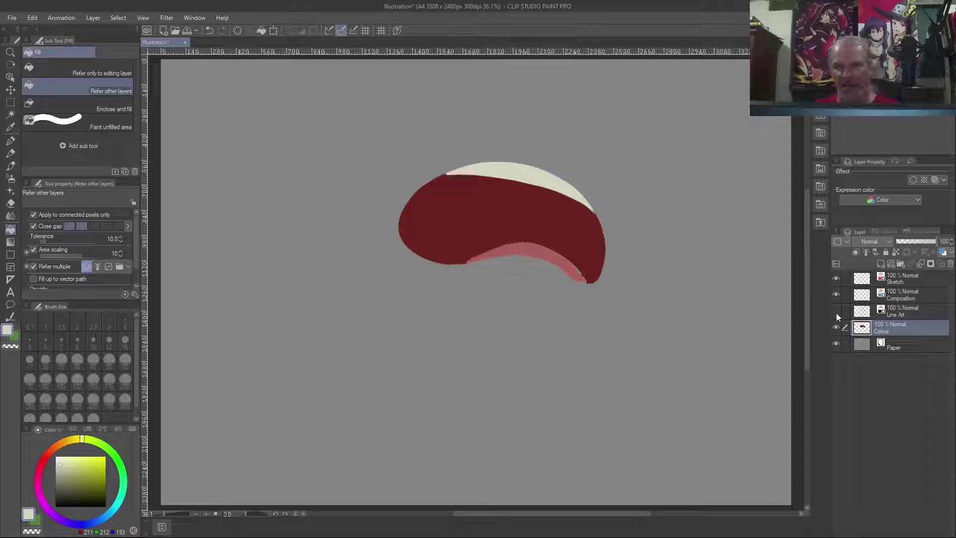
pyautogui.click(835, 311)
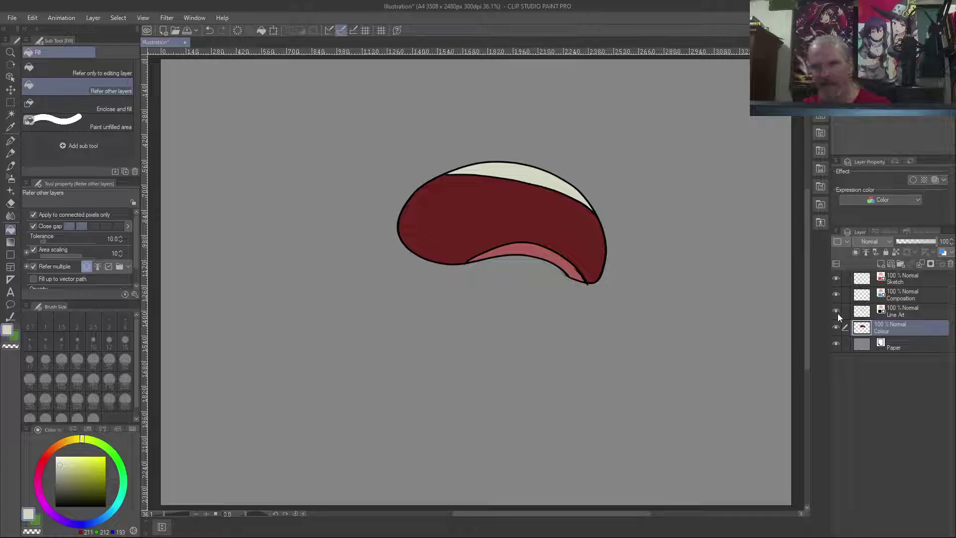
pyautogui.click(836, 311)
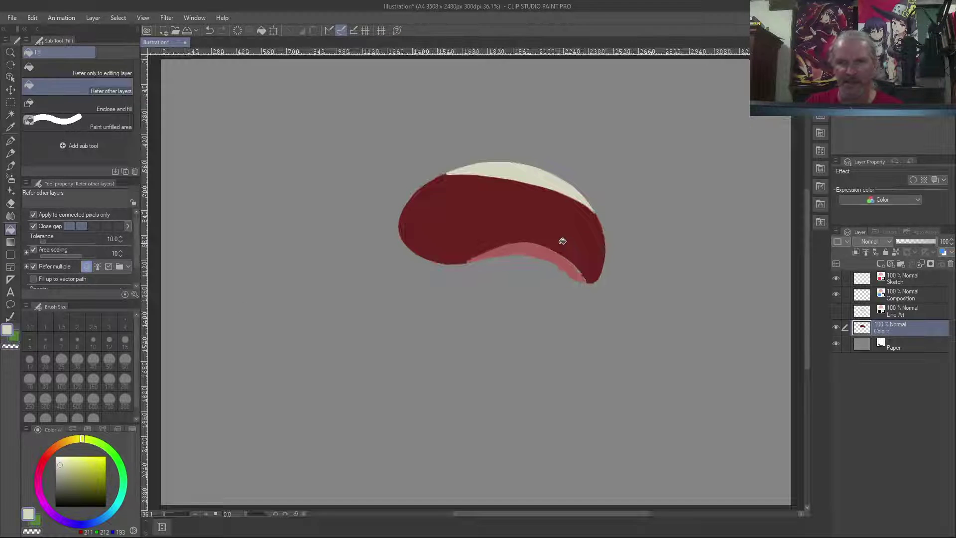
pyautogui.scroll(5, 562, 242)
pyautogui.scroll(4, 562, 241)
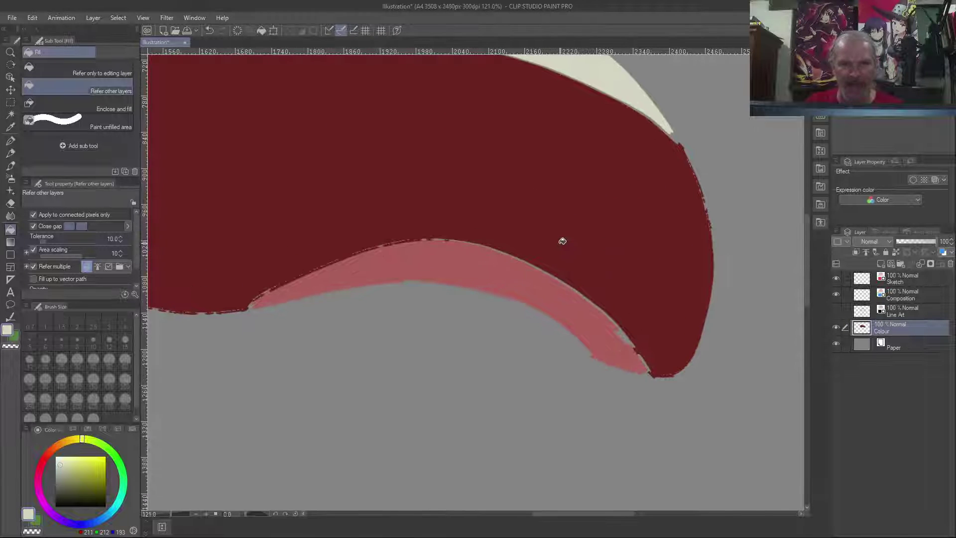
pyautogui.scroll(1, 562, 241)
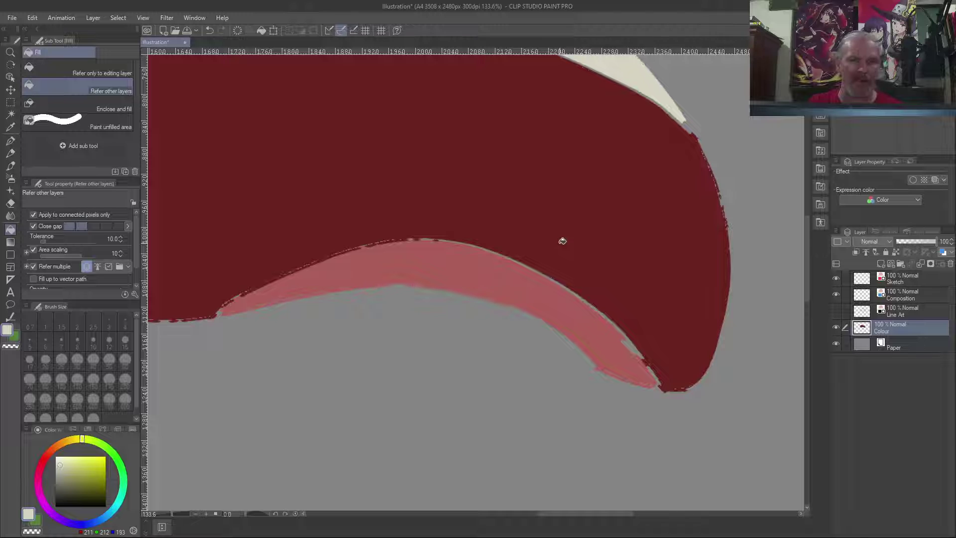
pyautogui.click(837, 311)
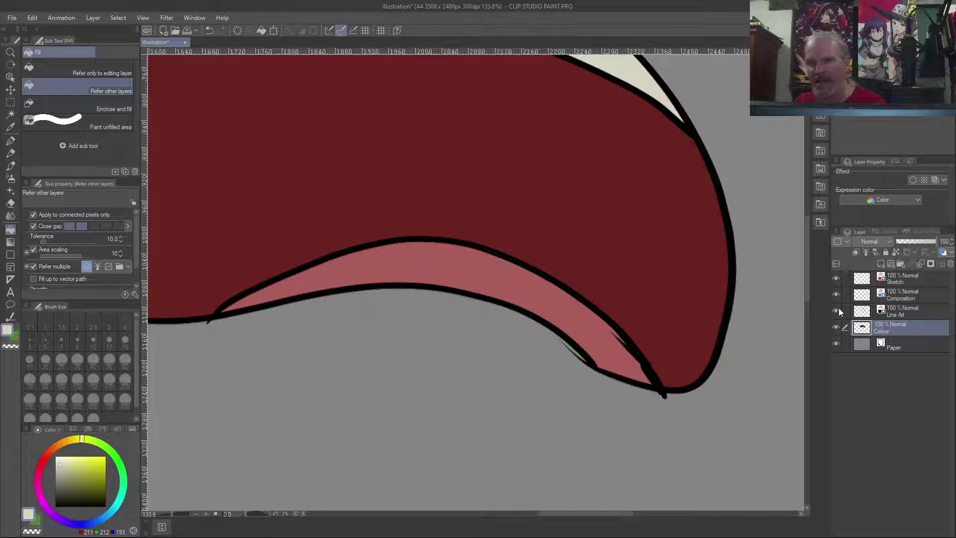
pyautogui.scroll(-5, 548, 256)
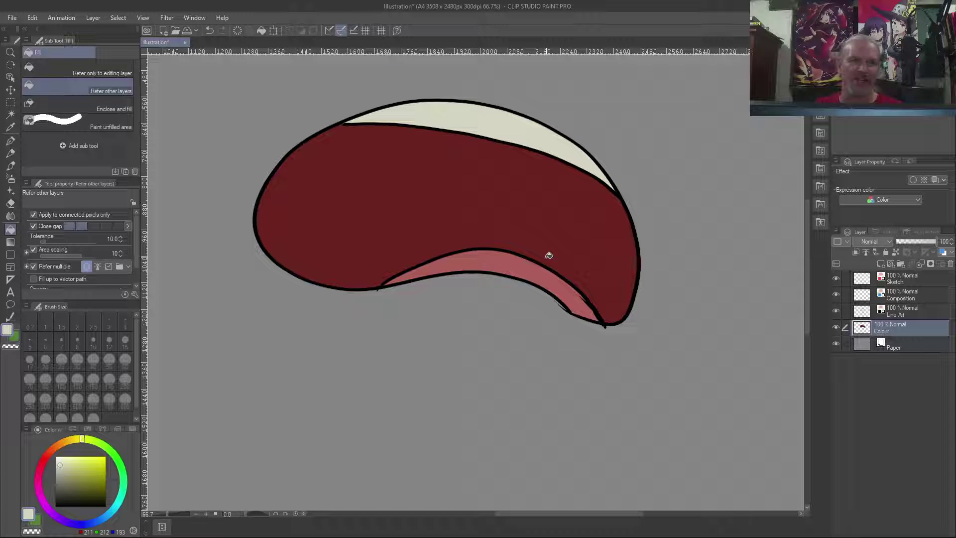
# Step: Switch from the fill tool to the G-pen
pyautogui.press('b')
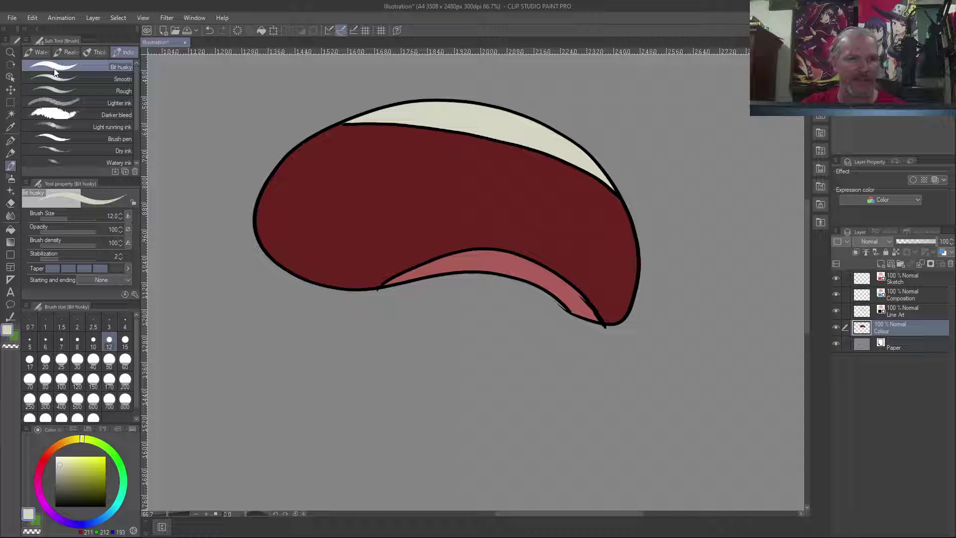
pyautogui.click(10, 141)
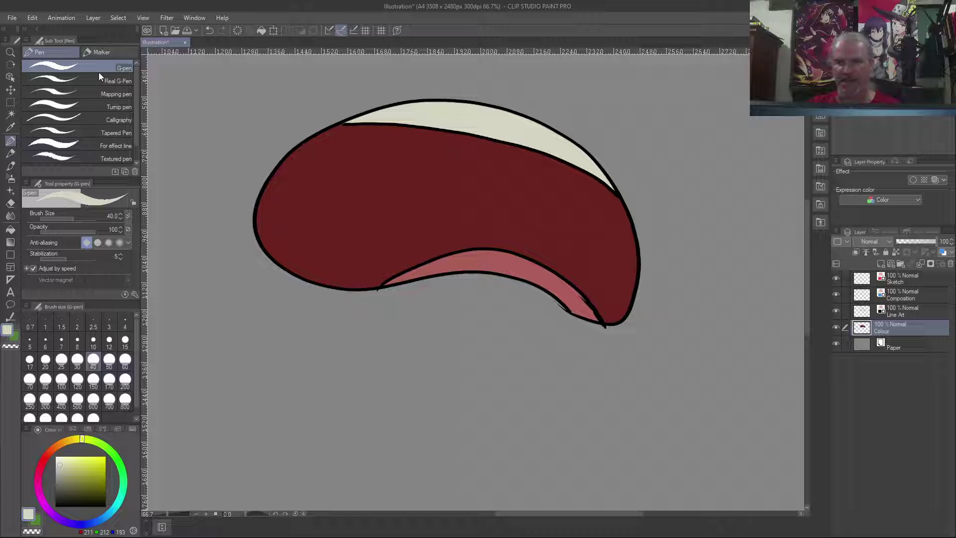
pyautogui.moveTo(480, 352)
pyautogui.mouseDown()
pyautogui.moveTo(381, 342)
pyautogui.moveTo(482, 354)
pyautogui.moveTo(389, 357)
pyautogui.mouseUp()
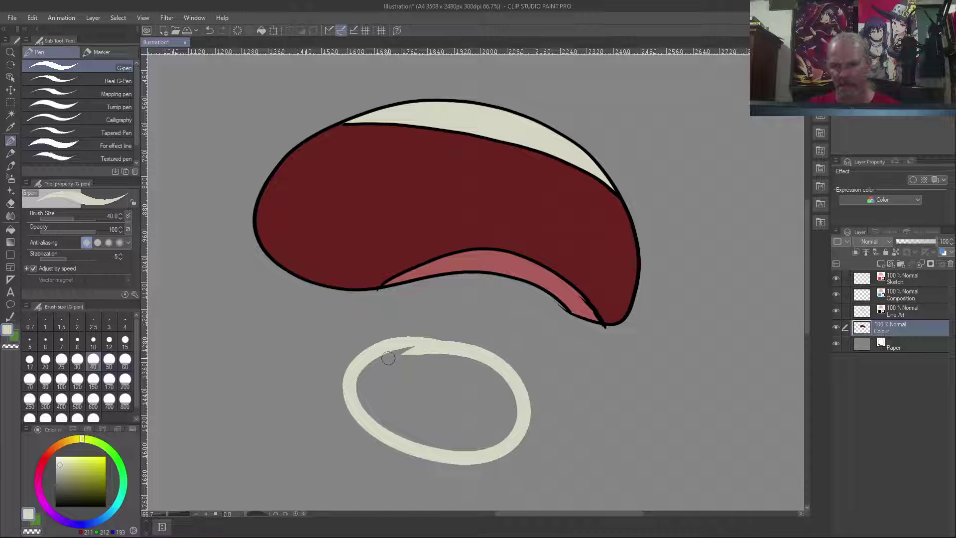
pyautogui.press('Delete')
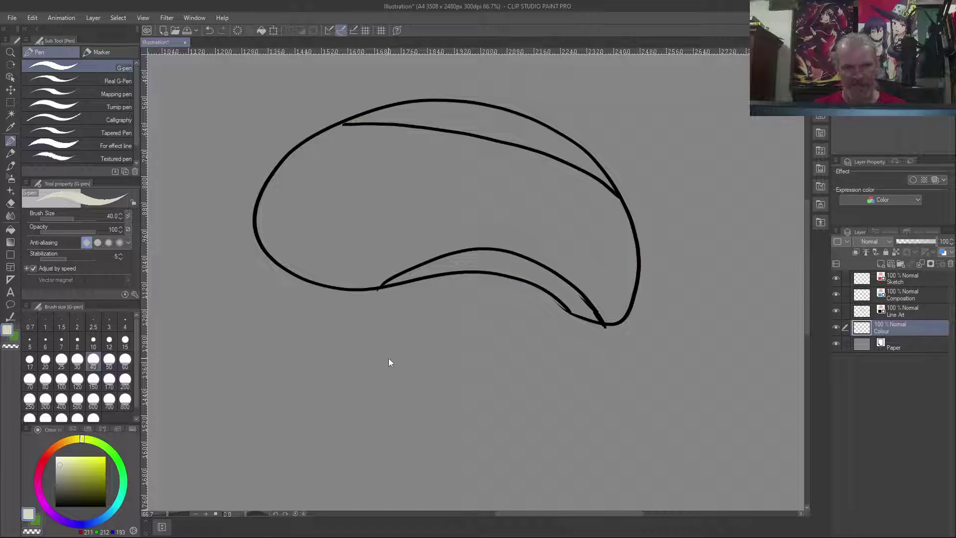
pyautogui.hotkey('ctrl', 'z')
pyautogui.hotkey('ctrl', 'z')
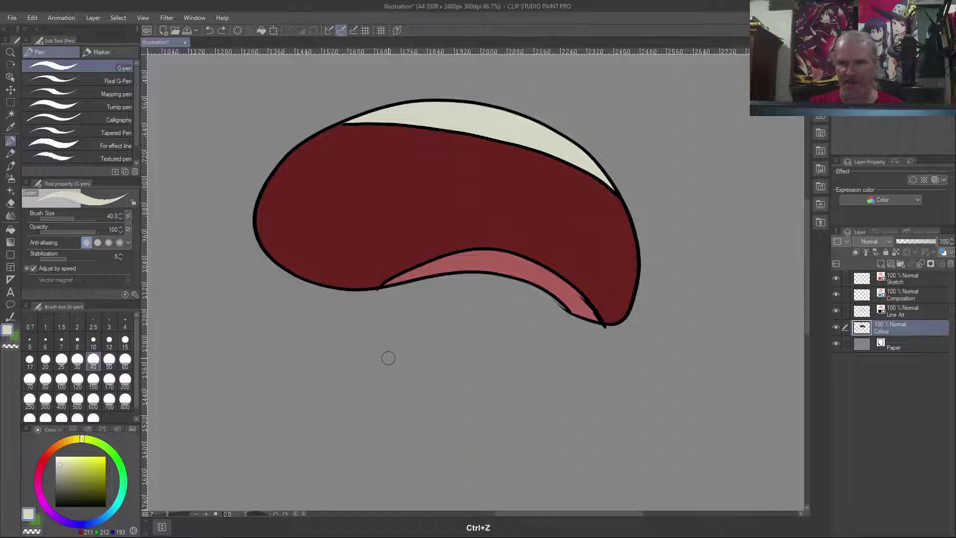
# Step: Set the G-pen to black at brush size 8 on the Line Art layer, undoing the thick trial oval below the mouth
pyautogui.click(916, 312)
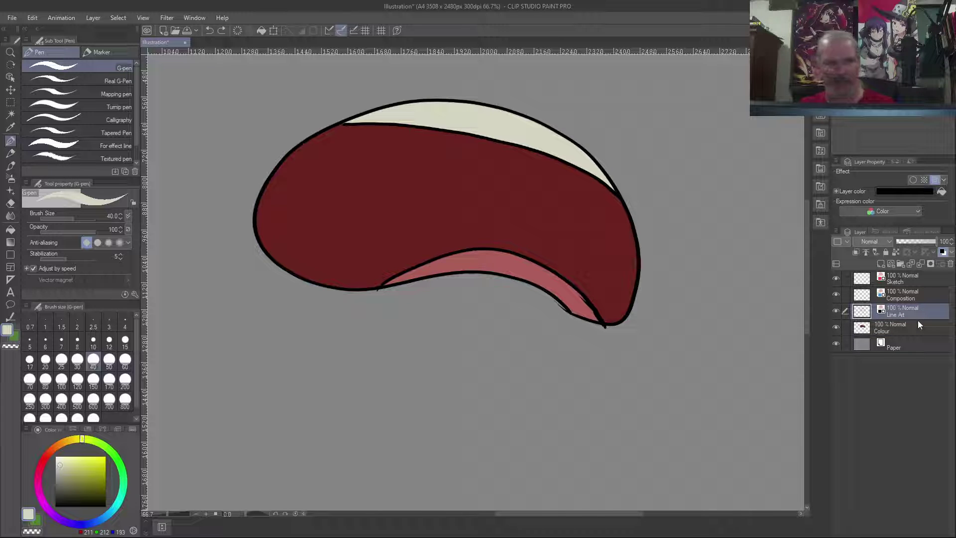
pyautogui.moveTo(68, 482); pyautogui.dragTo(55, 507)
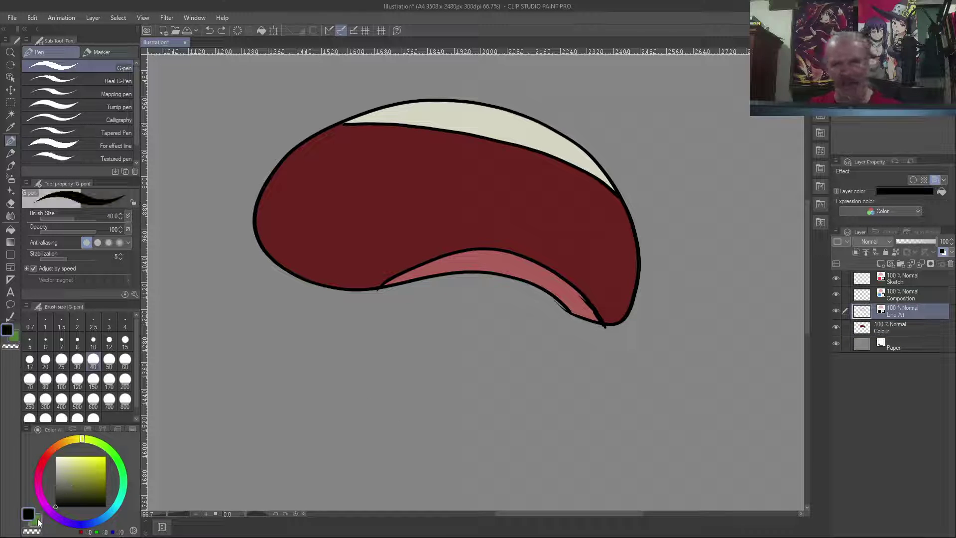
pyautogui.moveTo(541, 370)
pyautogui.mouseDown()
pyautogui.moveTo(411, 337)
pyautogui.moveTo(402, 426)
pyautogui.moveTo(554, 432)
pyautogui.moveTo(495, 347)
pyautogui.mouseUp()
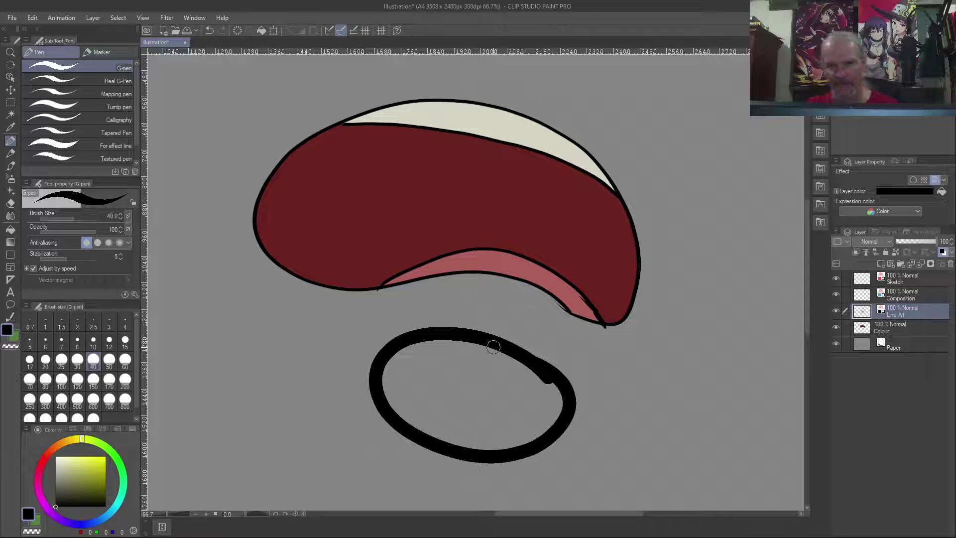
pyautogui.scroll(2, 493, 347)
pyautogui.press('[')
pyautogui.press('[')
pyautogui.press('[')
pyautogui.press('[')
pyautogui.press('[')
pyautogui.press('[')
pyautogui.press('[')
pyautogui.press('[')
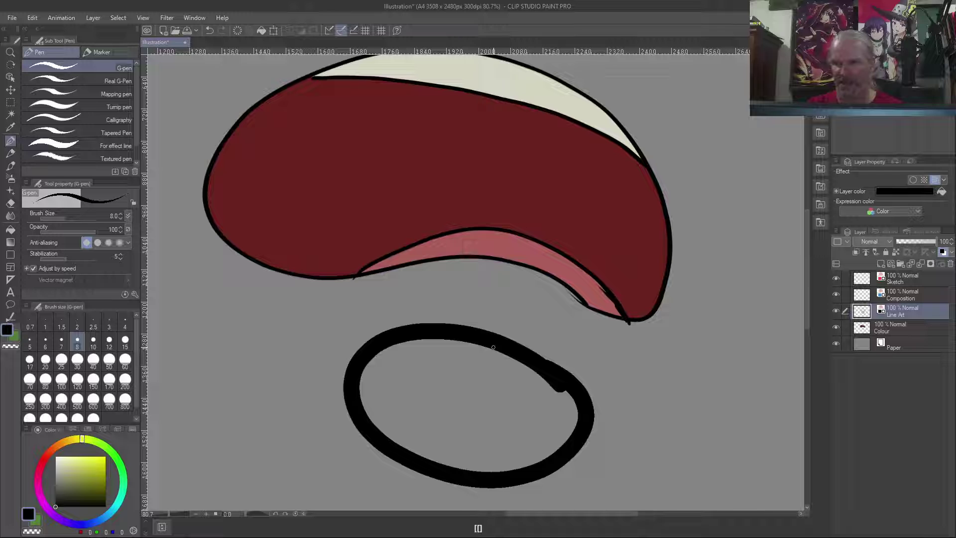
pyautogui.hotkey('ctrl', 'z')
# Step: Draw a smaller curved mouth outline below the large mouth, redoing the first attempt, and add its upper teeth and tongue lines
pyautogui.moveTo(532, 351)
pyautogui.mouseDown()
pyautogui.moveTo(360, 342)
pyautogui.moveTo(380, 442)
pyautogui.moveTo(550, 457)
pyautogui.moveTo(610, 390)
pyautogui.moveTo(466, 327)
pyautogui.mouseUp()
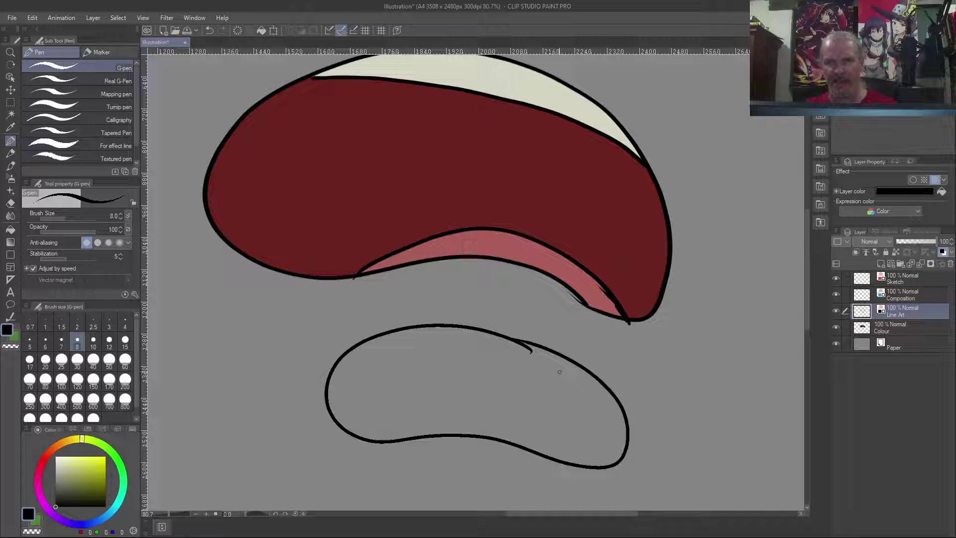
pyautogui.hotkey('ctrl', 'z')
pyautogui.moveTo(494, 335)
pyautogui.mouseDown()
pyautogui.moveTo(540, 347)
pyautogui.moveTo(547, 435)
pyautogui.moveTo(333, 417)
pyautogui.moveTo(385, 340)
pyautogui.moveTo(482, 330)
pyautogui.moveTo(477, 341)
pyautogui.moveTo(375, 352)
pyautogui.mouseUp()
pyautogui.moveTo(538, 439)
pyautogui.mouseDown()
pyautogui.moveTo(453, 407)
pyautogui.moveTo(369, 421)
pyautogui.mouseUp()
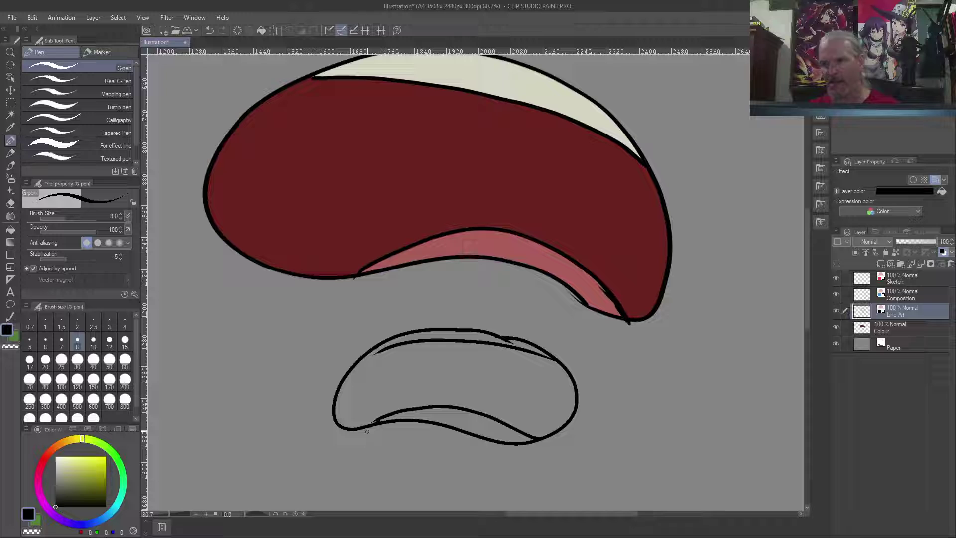
# Step: Fill the small mouth's interior with the large mouth's dark red (RGB 106, 36, 31) on the Colour layer, referring to other layers
pyautogui.click(899, 332)
pyautogui.rightClick(314, 143)
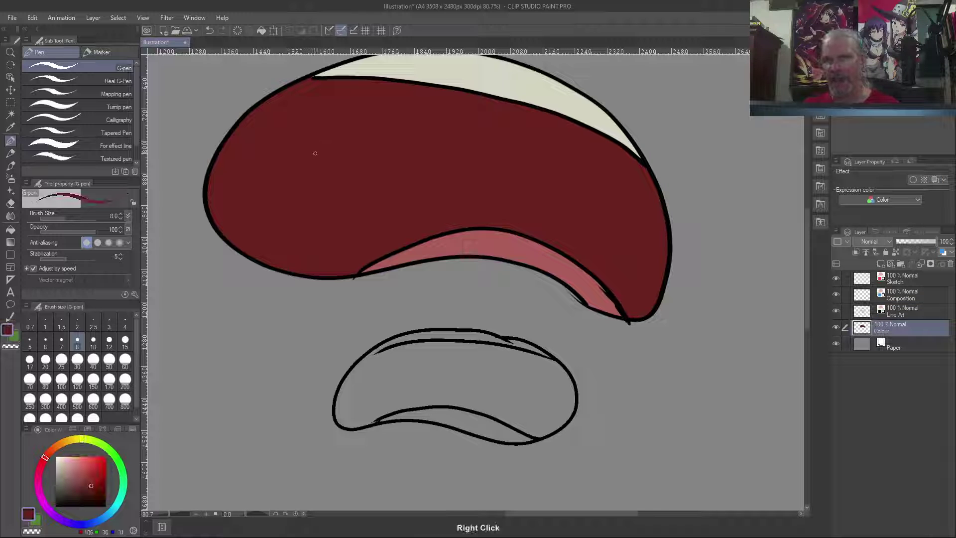
pyautogui.press('b')
pyautogui.click(471, 419)
pyautogui.click(415, 379)
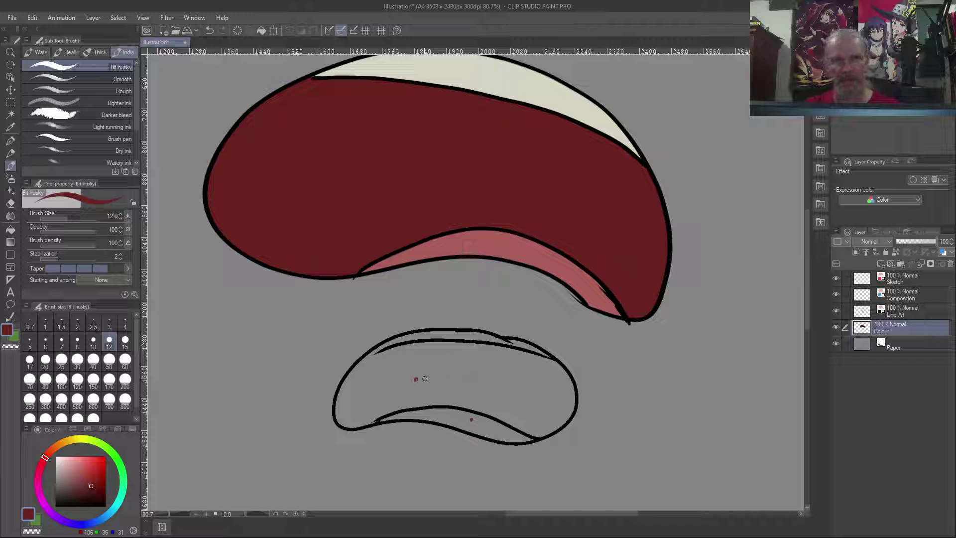
pyautogui.press('g')
pyautogui.click(421, 364)
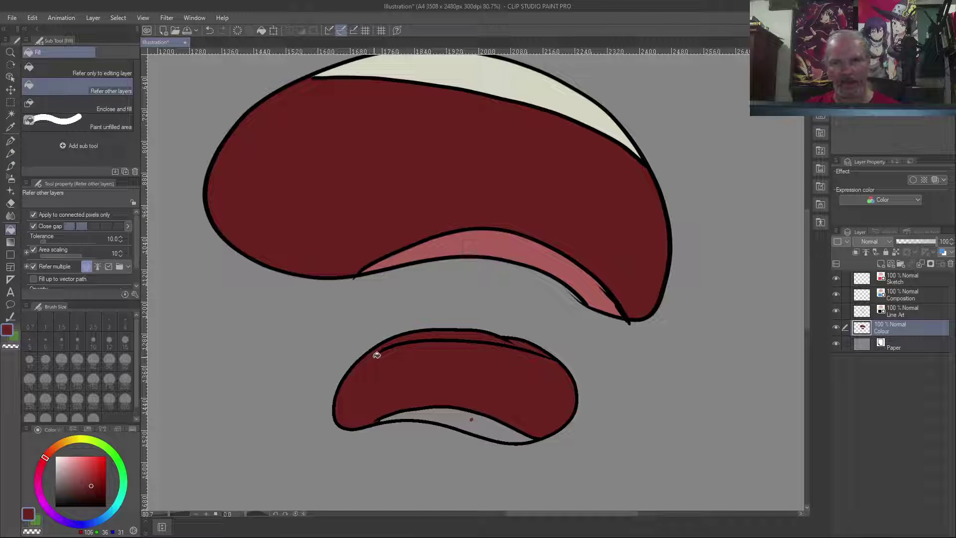
# Step: Close the gap at the left corner of the small mouth's teeth with a black G-pen stroke on the Colour layer
pyautogui.click(894, 316)
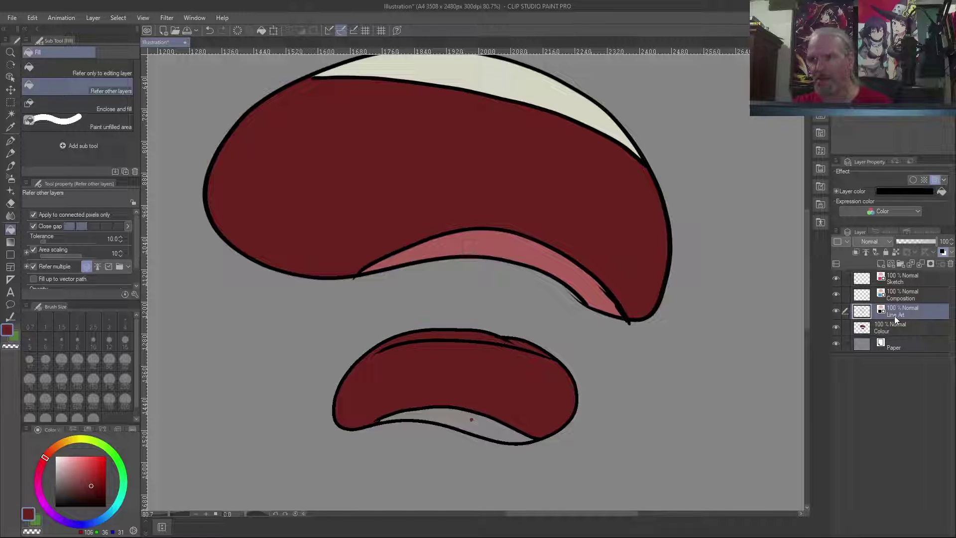
pyautogui.press('b')
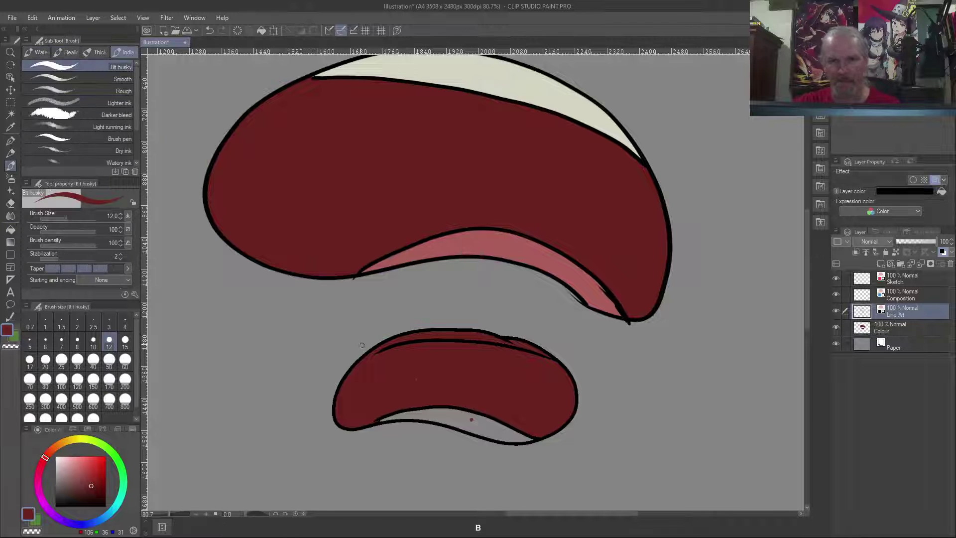
pyautogui.click(11, 143)
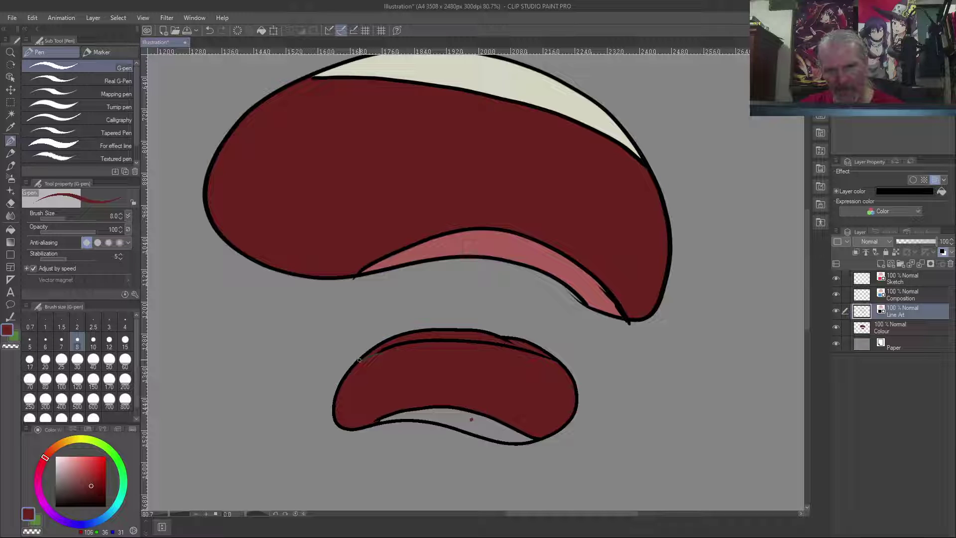
pyautogui.hotkey('ctrl', 'z')
pyautogui.click(898, 329)
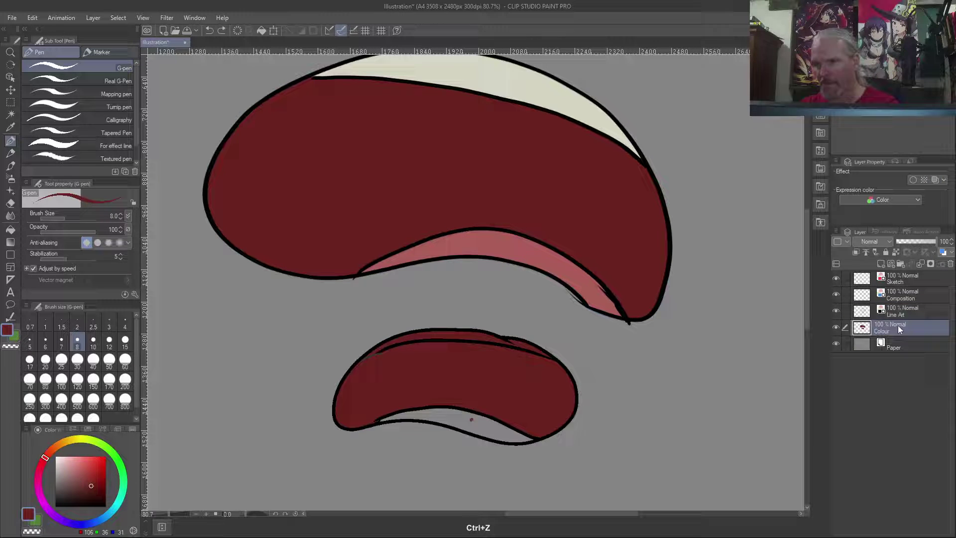
pyautogui.keyDown('alt'); pyautogui.click(387, 353); pyautogui.keyUp('alt')
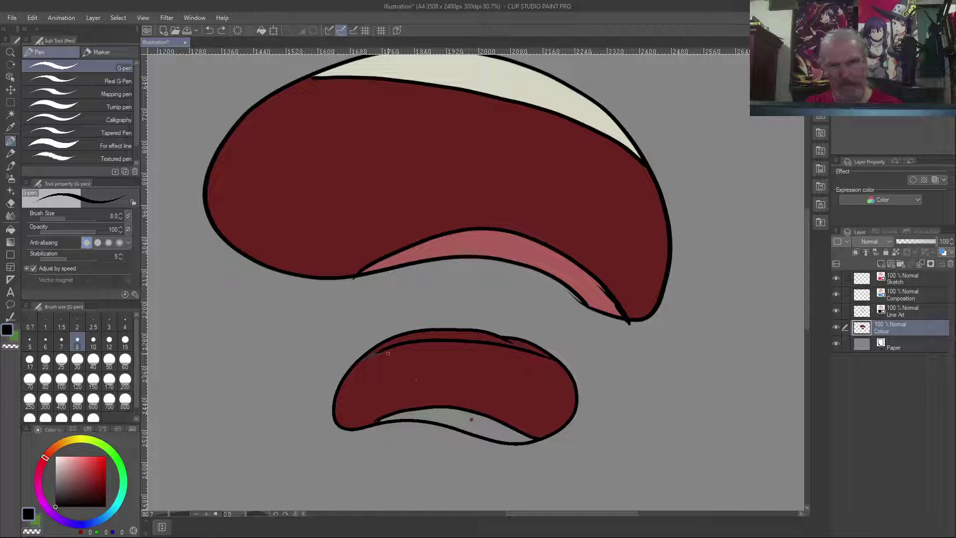
pyautogui.hotkey('ctrl', 'z')
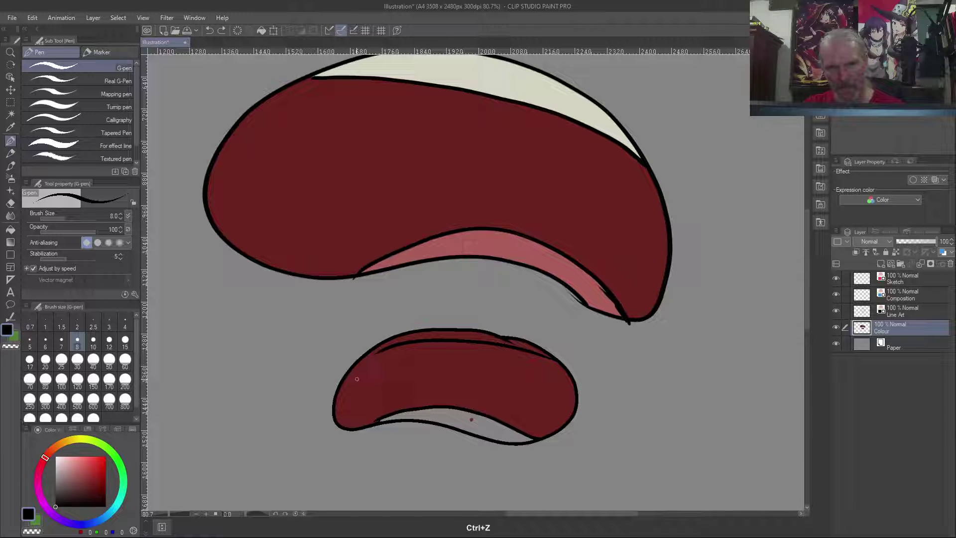
pyautogui.moveTo(379, 353)
pyautogui.mouseDown()
pyautogui.moveTo(359, 366)
pyautogui.moveTo(371, 358)
pyautogui.mouseUp()
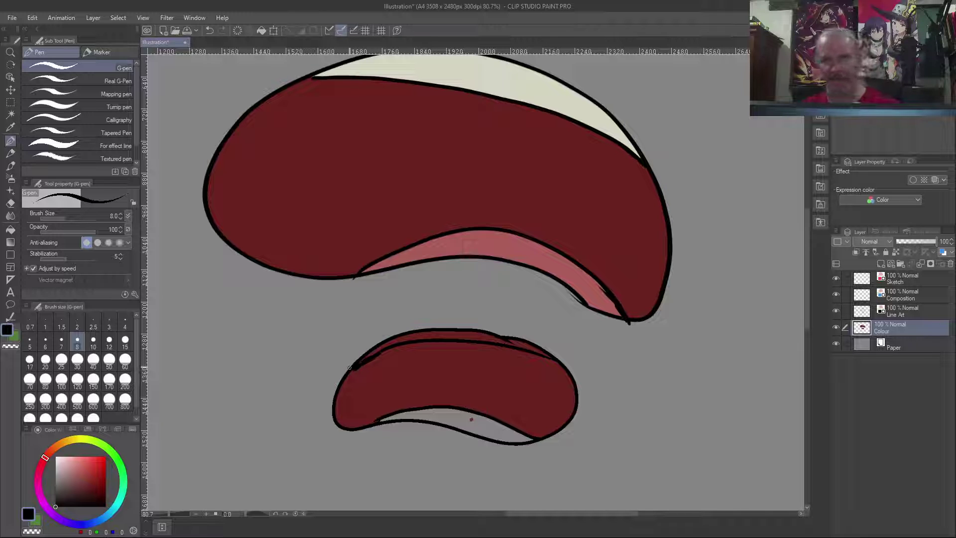
# Step: Fill the small mouth's upper teeth with off-white (RGB 212, 212, 193) and its tongue with muted red (RGB 172, 95, 90)
pyautogui.rightClick(484, 73)
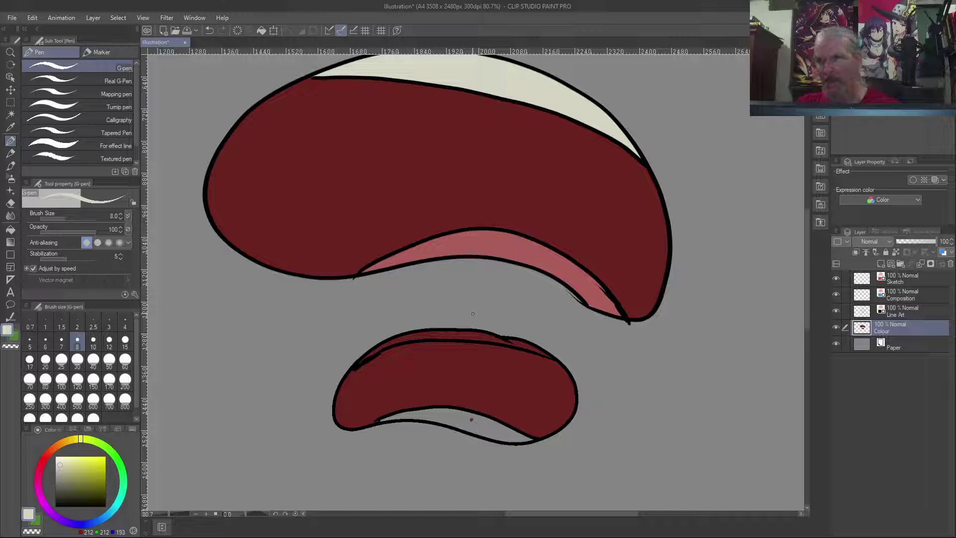
pyautogui.press('b')
pyautogui.click(444, 335)
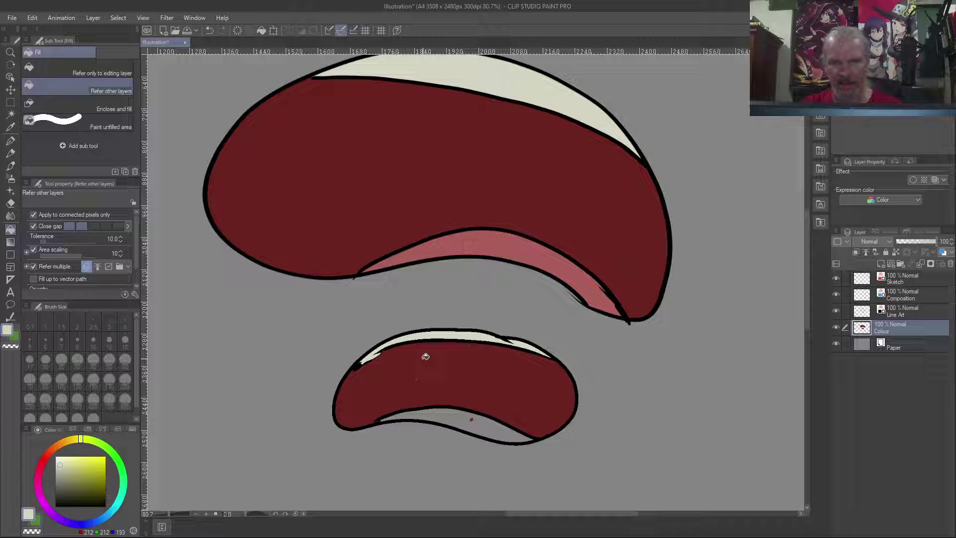
pyautogui.click(477, 249)
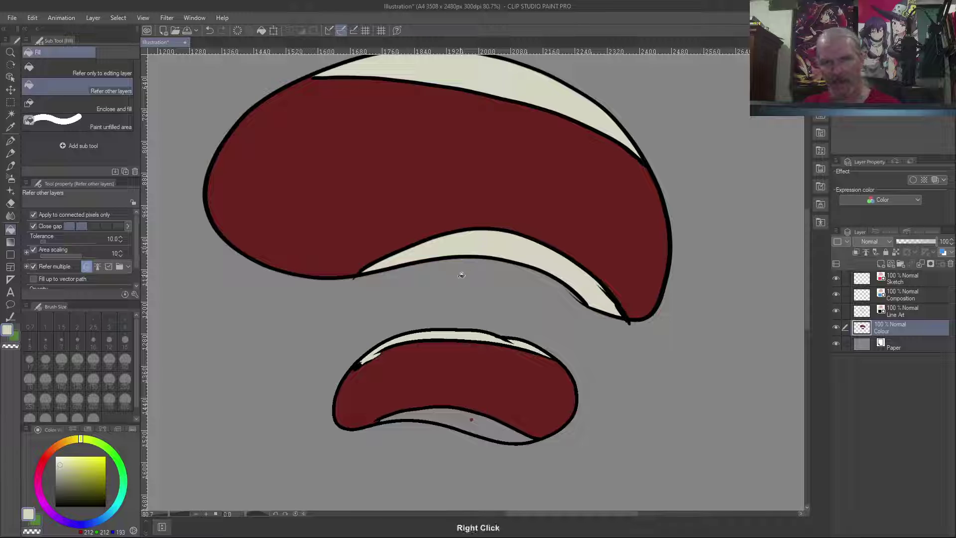
pyautogui.hotkey('ctrl', 'z')
pyautogui.rightClick(488, 251)
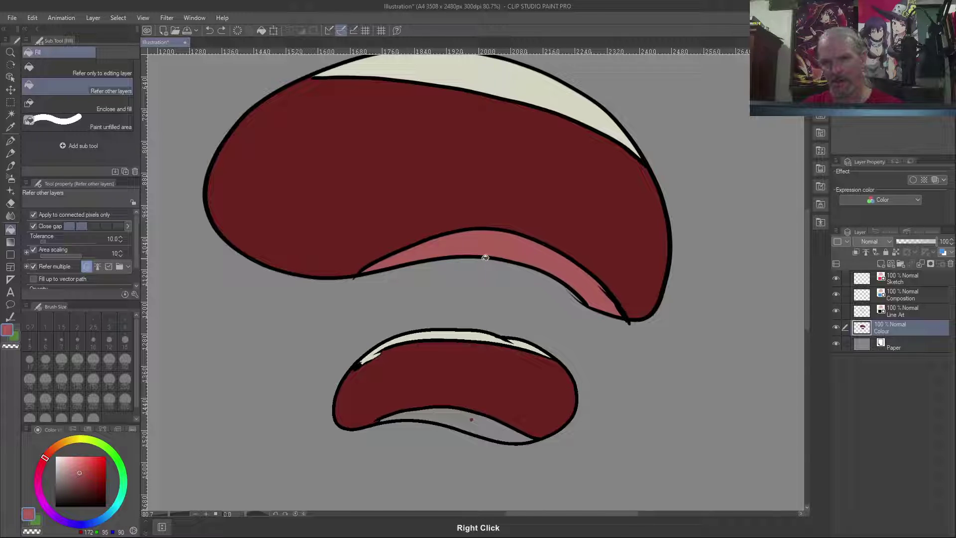
pyautogui.click(467, 419)
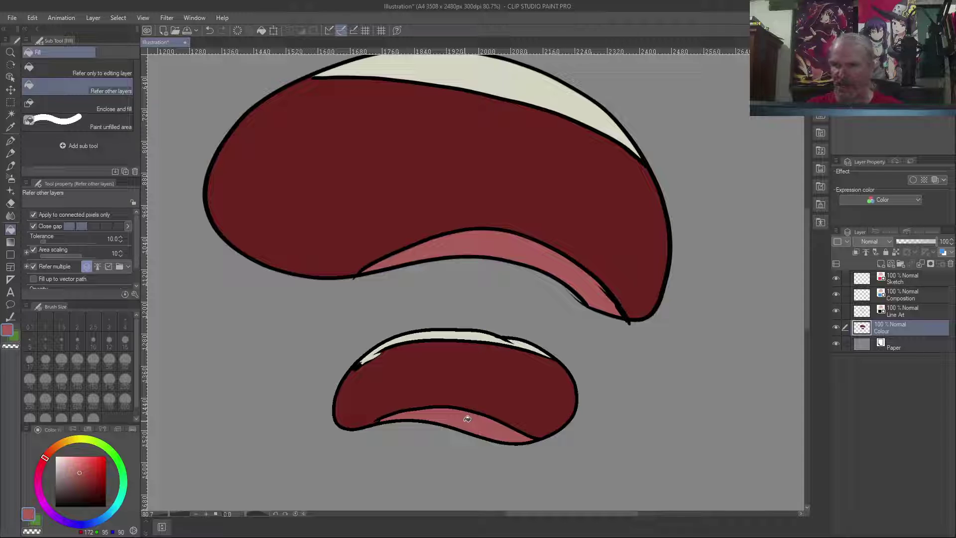
# Step: Toggle the Colour and Line Art layers' visibility to compare lines and fills, leaving only the Line Art layer hidden
pyautogui.click(835, 327)
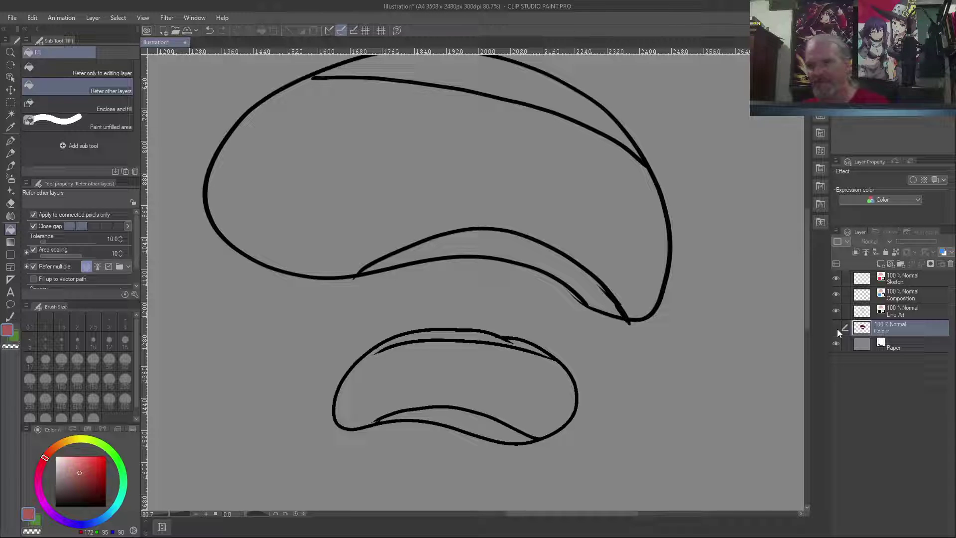
pyautogui.click(837, 328)
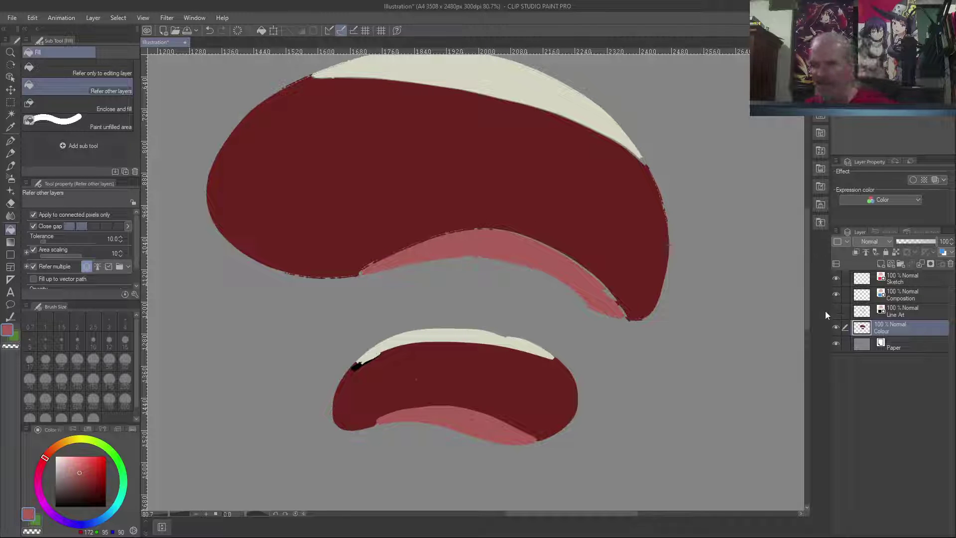
pyautogui.click(836, 310)
pyautogui.click(835, 313)
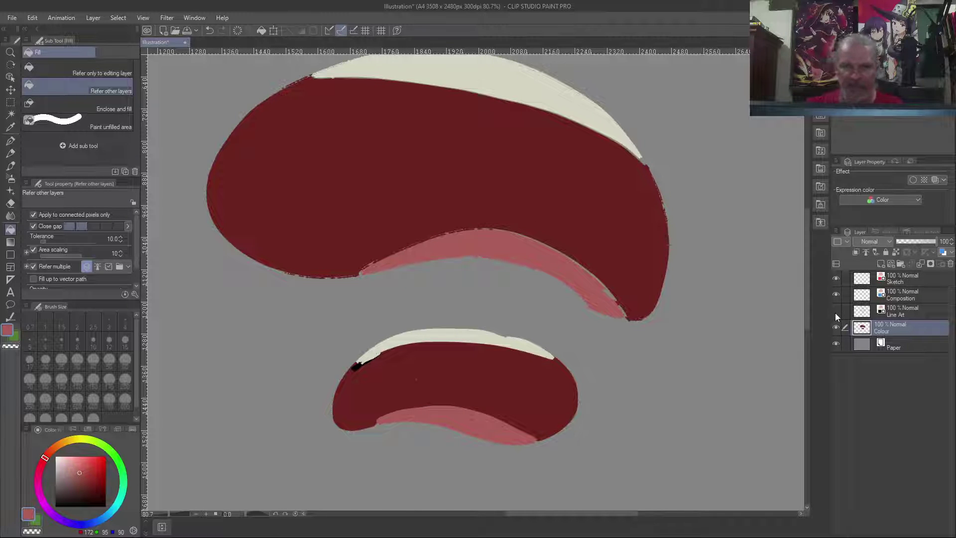
# Step: Paint over the stray specks in the small mouth's dark red interior and muted red tongue with the size 12 Bit husky brush
pyautogui.scroll(1, 461, 380)
pyautogui.scroll(2, 461, 379)
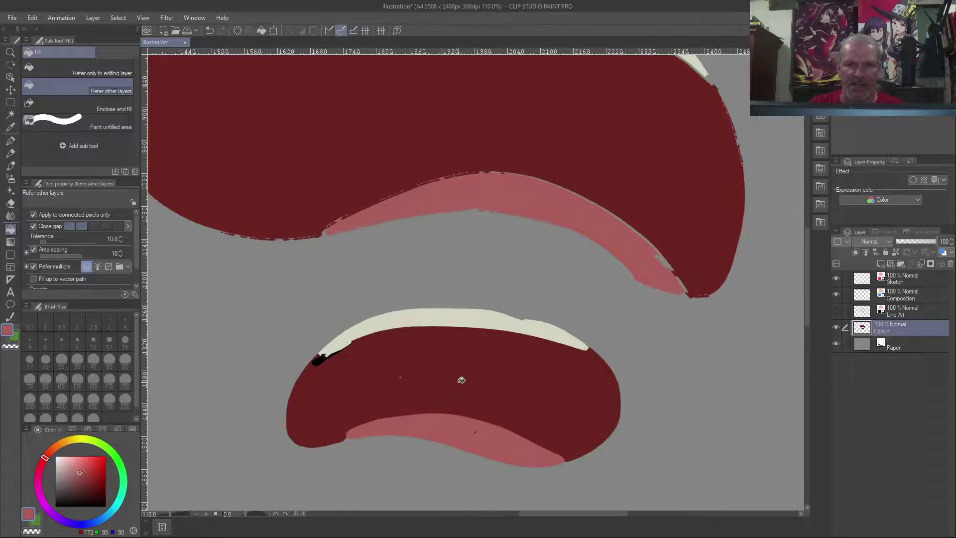
pyautogui.scroll(4, 461, 380)
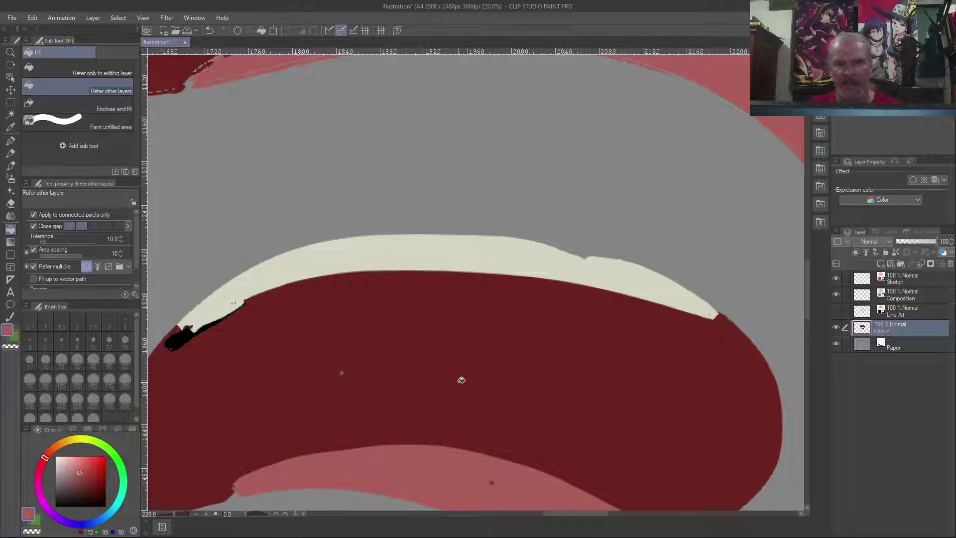
pyautogui.rightClick(273, 376)
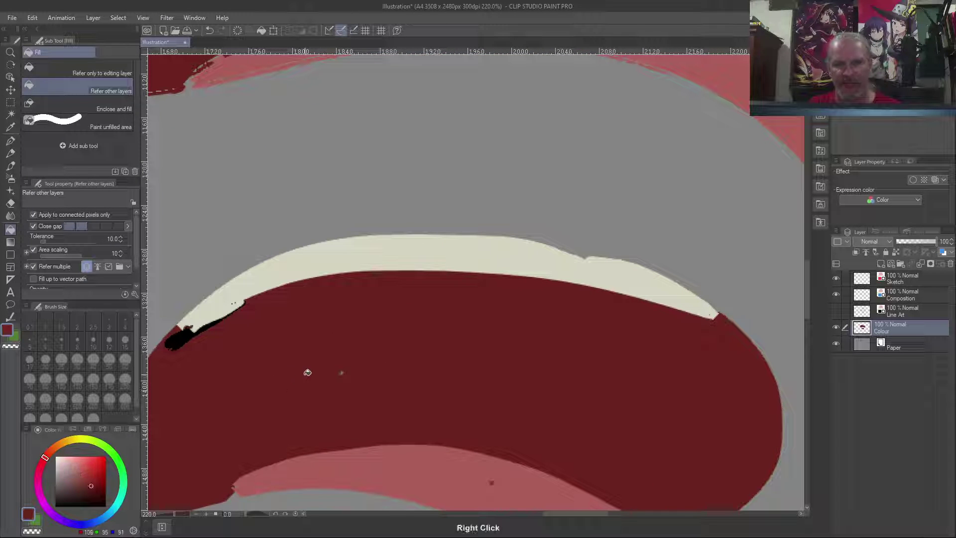
pyautogui.press('b')
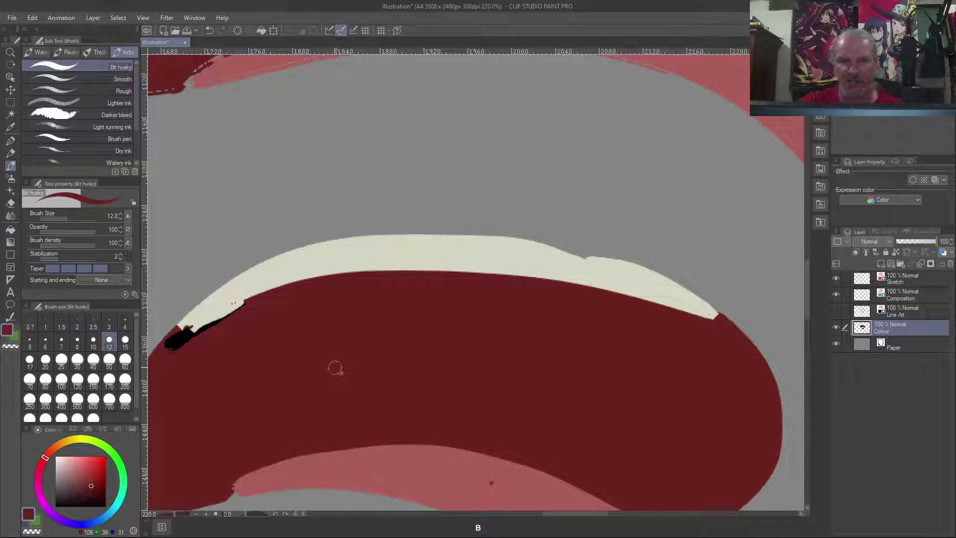
pyautogui.rightClick(423, 461)
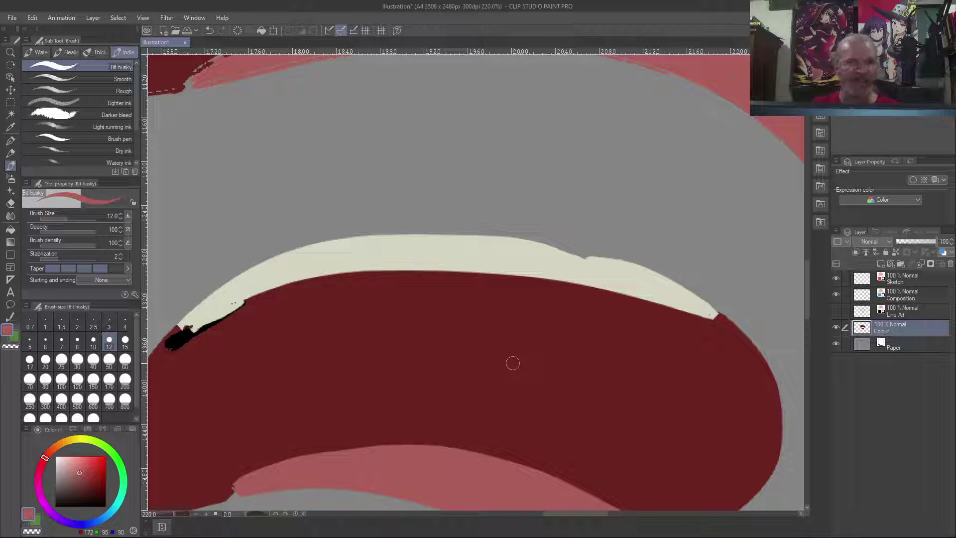
pyautogui.scroll(-6, 501, 264)
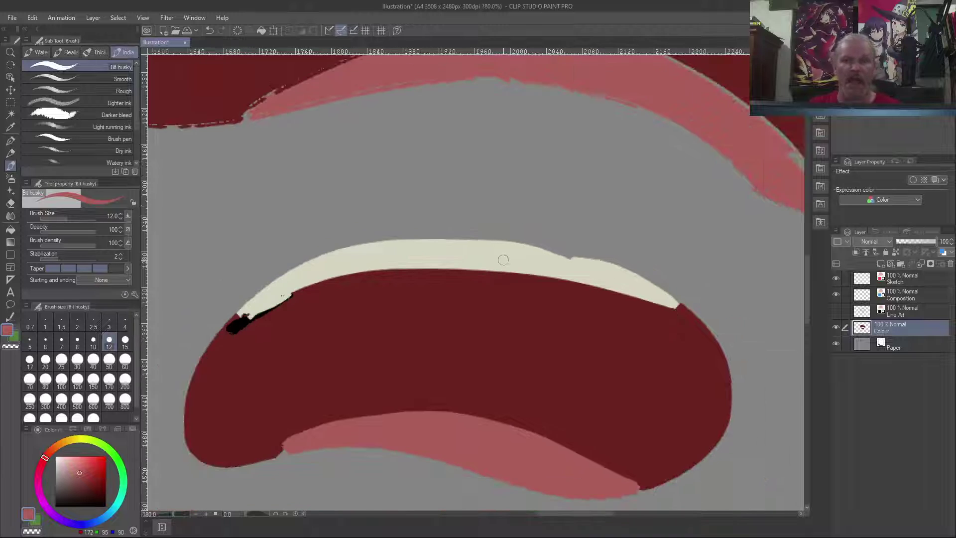
pyautogui.scroll(-1, 477, 251)
pyautogui.scroll(2, 477, 251)
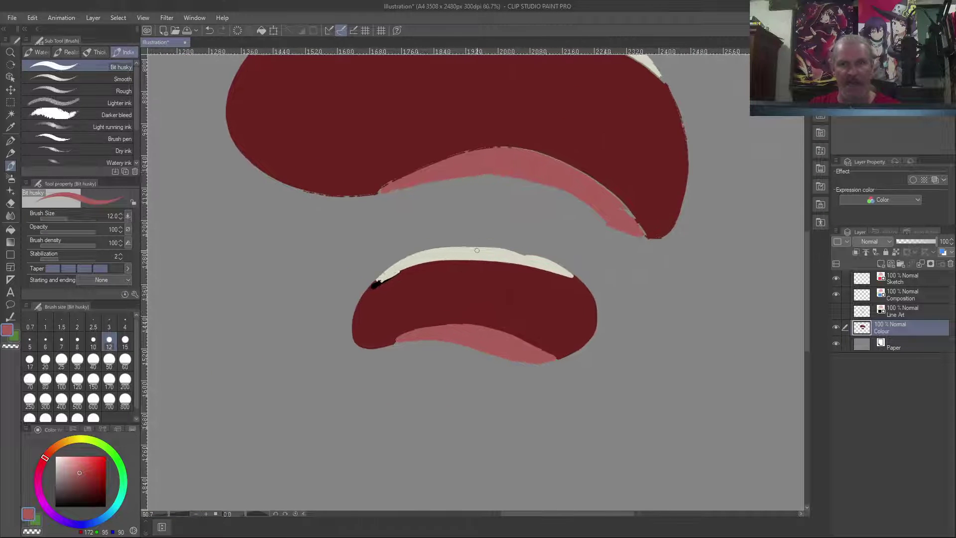
pyautogui.scroll(-3, 477, 250)
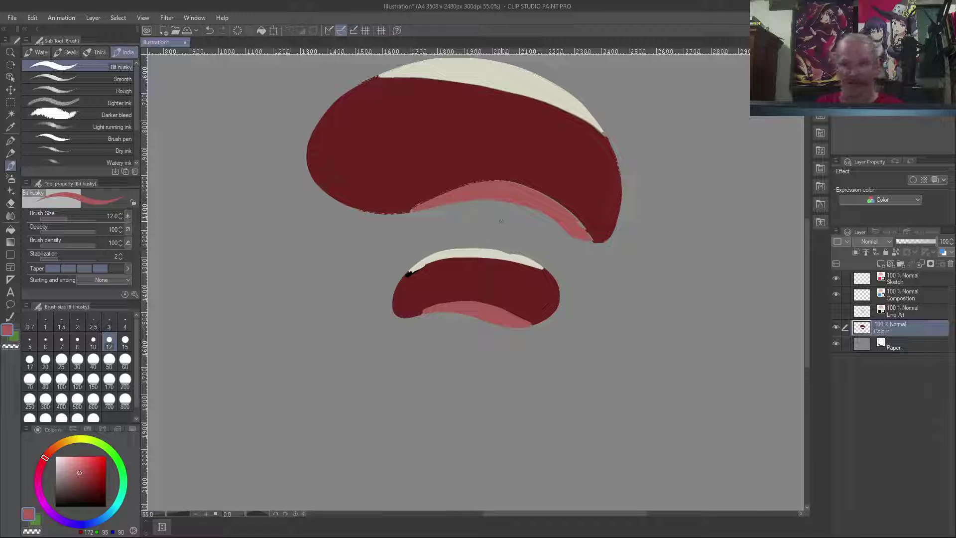
pyautogui.moveTo(314, 247); pyautogui.dragTo(277, 425)
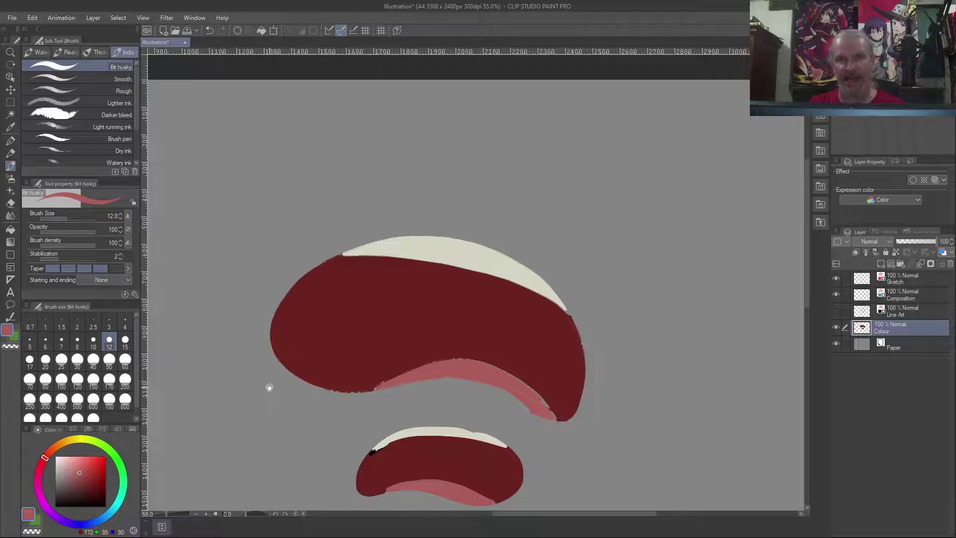
pyautogui.hotkey('ctrl', '0')
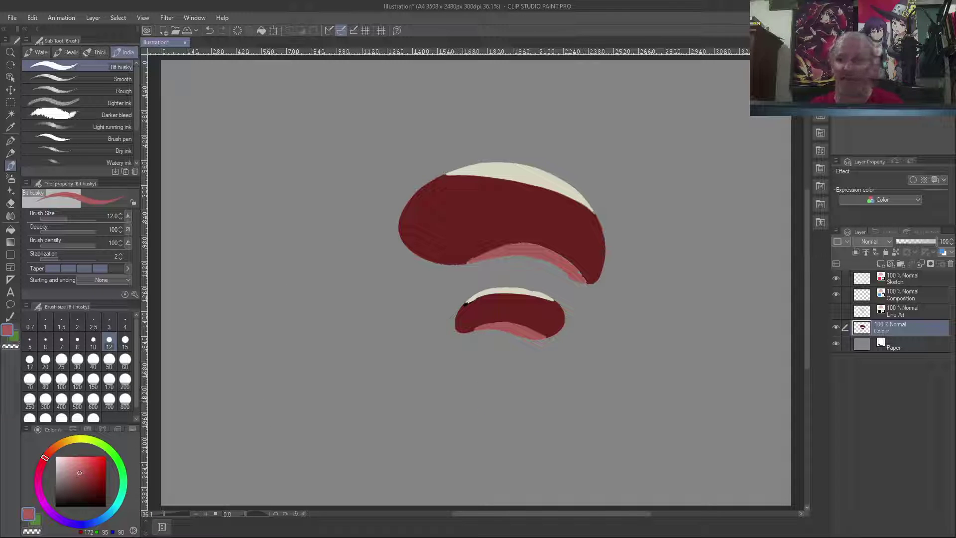
pyautogui.scroll(6, 529, 317)
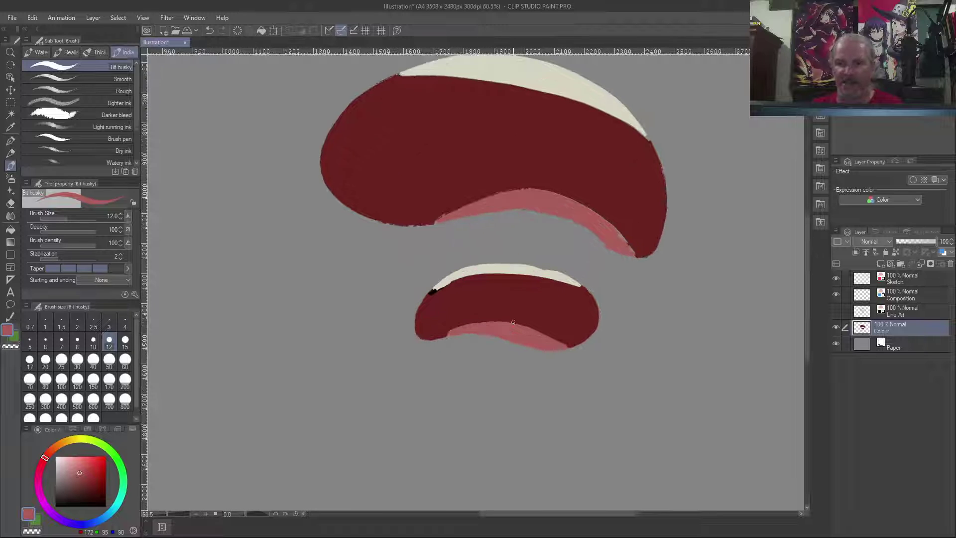
# Step: Toggle the Line Art layer's visibility over the small mouth to compare lines and fills, leaving the layer shown
pyautogui.scroll(1, 513, 322)
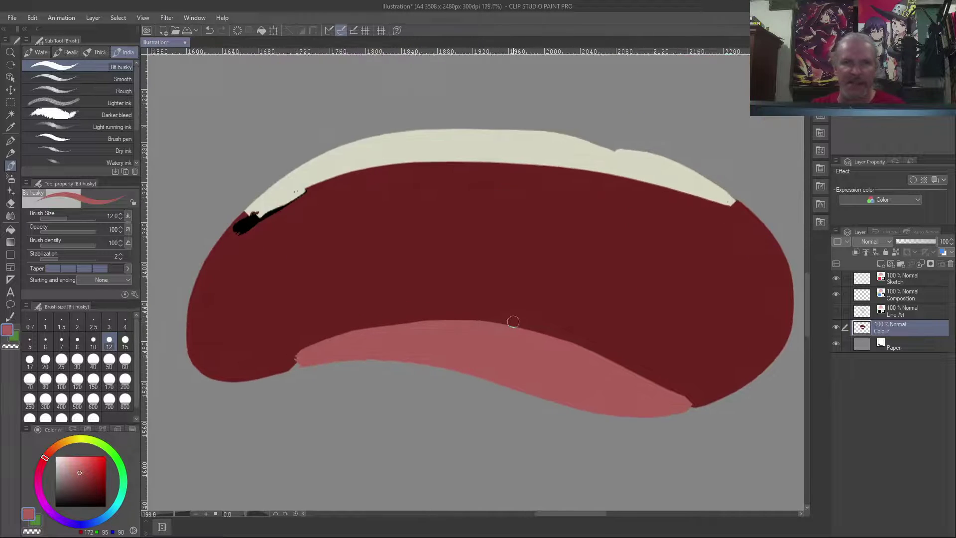
pyautogui.click(835, 310)
pyautogui.click(835, 310)
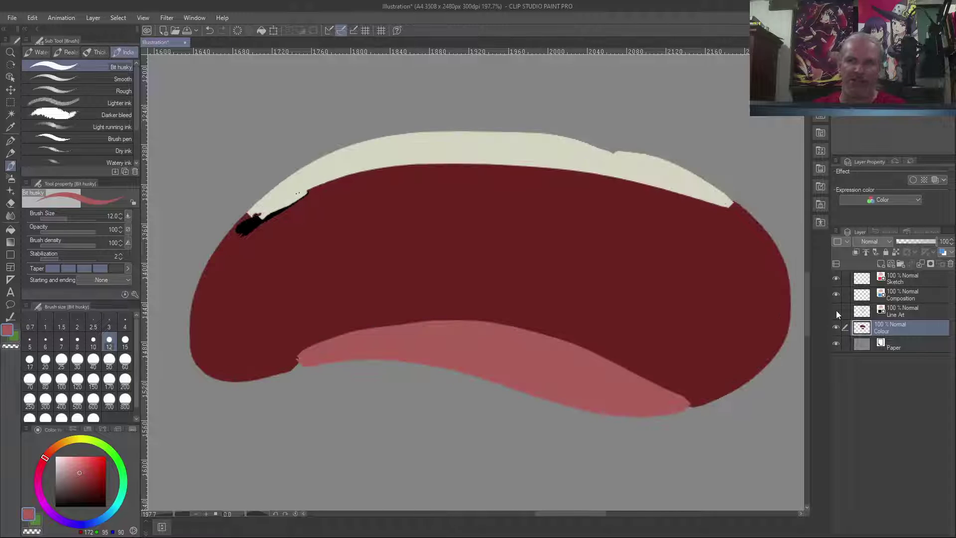
pyautogui.click(835, 310)
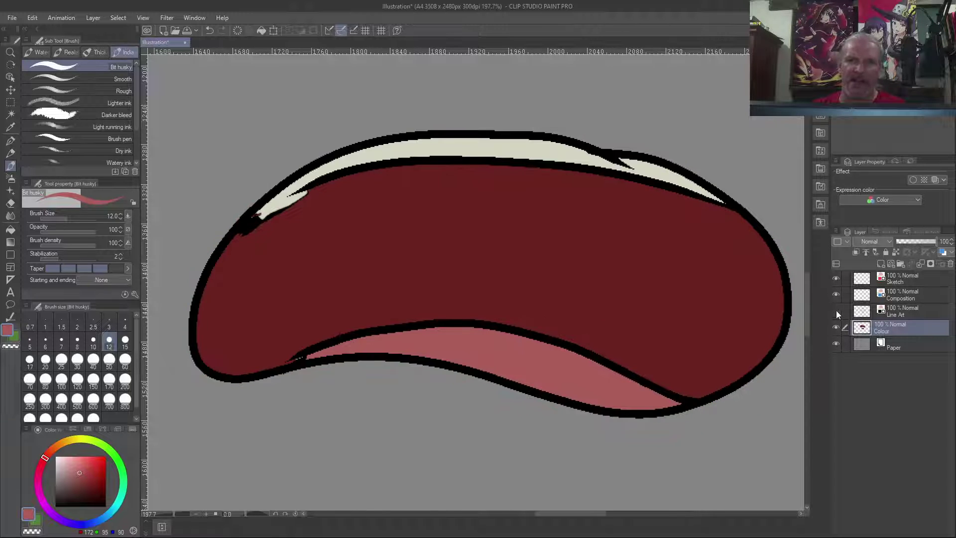
pyautogui.click(835, 309)
pyautogui.click(835, 310)
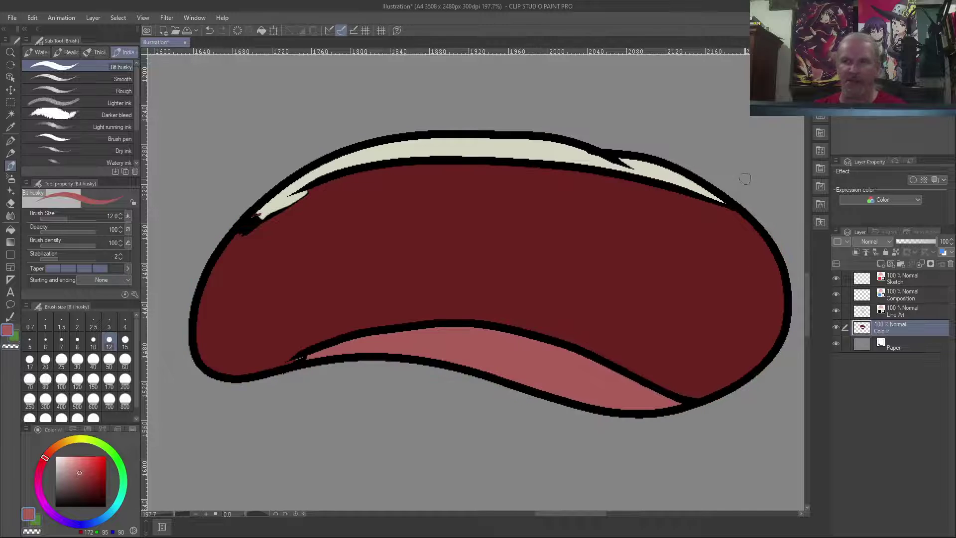
# Step: Examine the edges of the large mouth's tongue fill with the Line Art layer hidden and shown again
pyautogui.moveTo(808, 288); pyautogui.dragTo(797, 226)
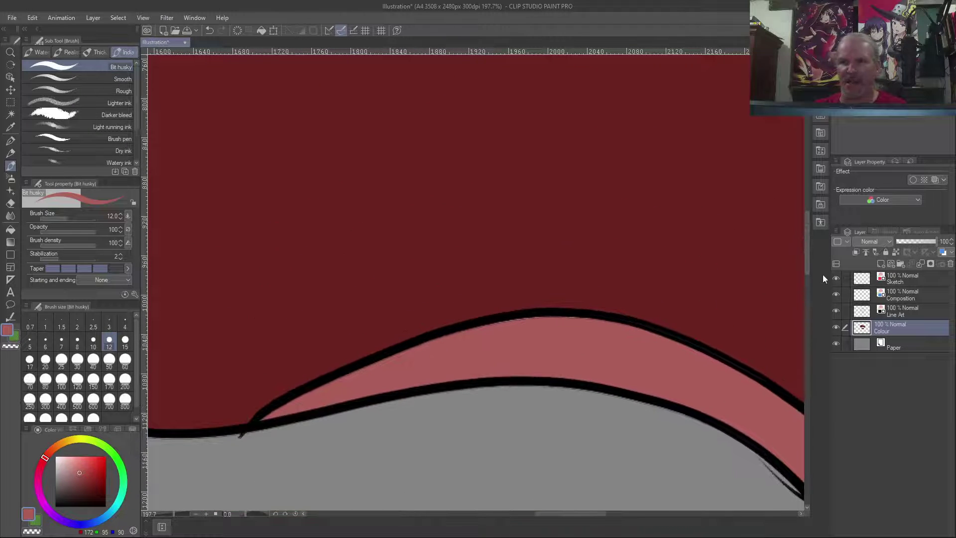
pyautogui.click(835, 311)
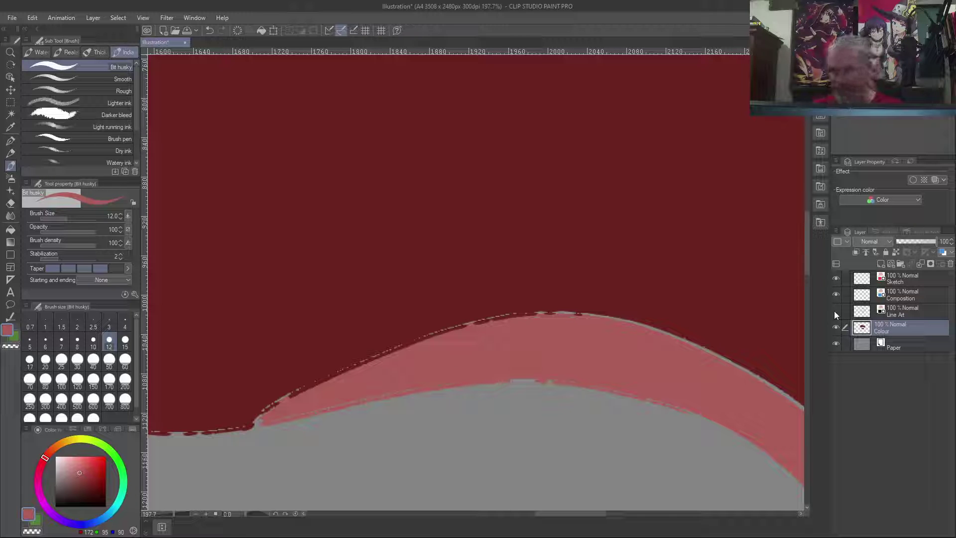
pyautogui.click(834, 311)
pyautogui.scroll(-2, 701, 257)
pyautogui.scroll(-5, 701, 257)
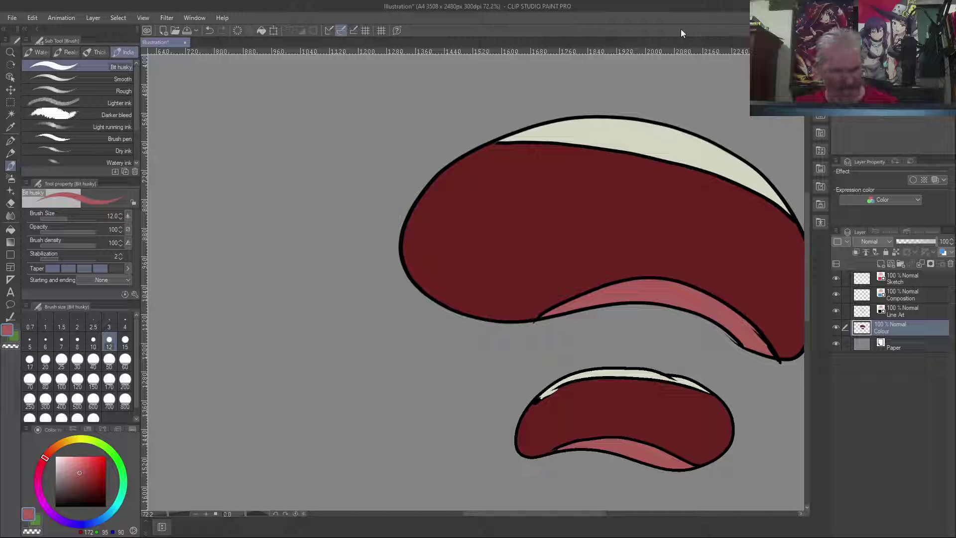
# Step: Sketch a jagged hair fringe and the left outer hair edge beside the mouths in near-black (RGB 21, 21, 21) with the size 12 Bit husky brush
pyautogui.moveTo(361, 122)
pyautogui.mouseDown()
pyautogui.moveTo(340, 186)
pyautogui.moveTo(309, 129)
pyautogui.mouseUp()
pyautogui.hotkey('ctrl', 'z')
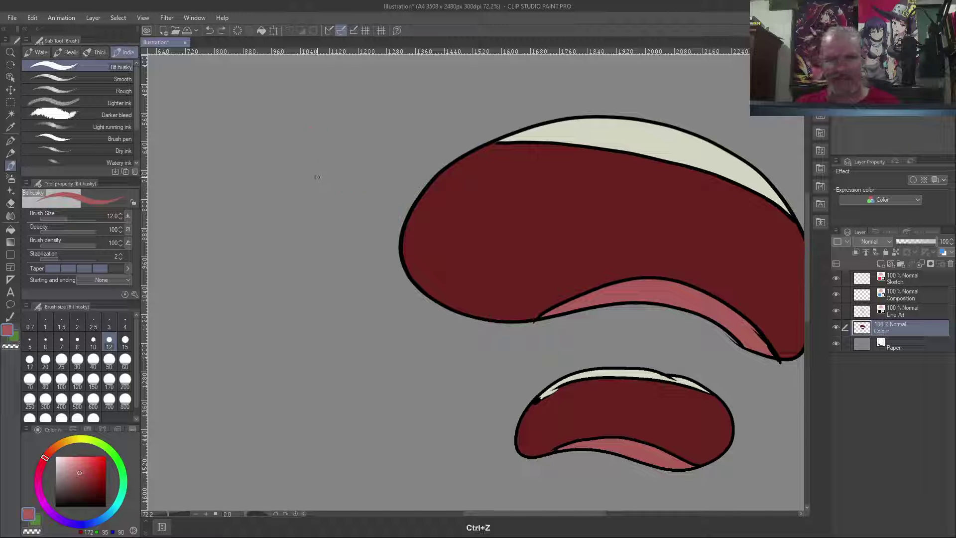
pyautogui.click(30, 532)
pyautogui.moveTo(350, 107); pyautogui.dragTo(332, 158)
pyautogui.moveTo(307, 113); pyautogui.dragTo(331, 157)
pyautogui.moveTo(350, 109)
pyautogui.mouseDown()
pyautogui.moveTo(377, 104)
pyautogui.moveTo(386, 124)
pyautogui.moveTo(400, 93)
pyautogui.mouseUp()
pyautogui.moveTo(313, 128); pyautogui.dragTo(306, 155)
pyautogui.moveTo(267, 111)
pyautogui.mouseDown()
pyautogui.moveTo(277, 163)
pyautogui.moveTo(286, 140)
pyautogui.moveTo(276, 167)
pyautogui.mouseUp()
pyautogui.moveTo(238, 112); pyautogui.dragTo(299, 294)
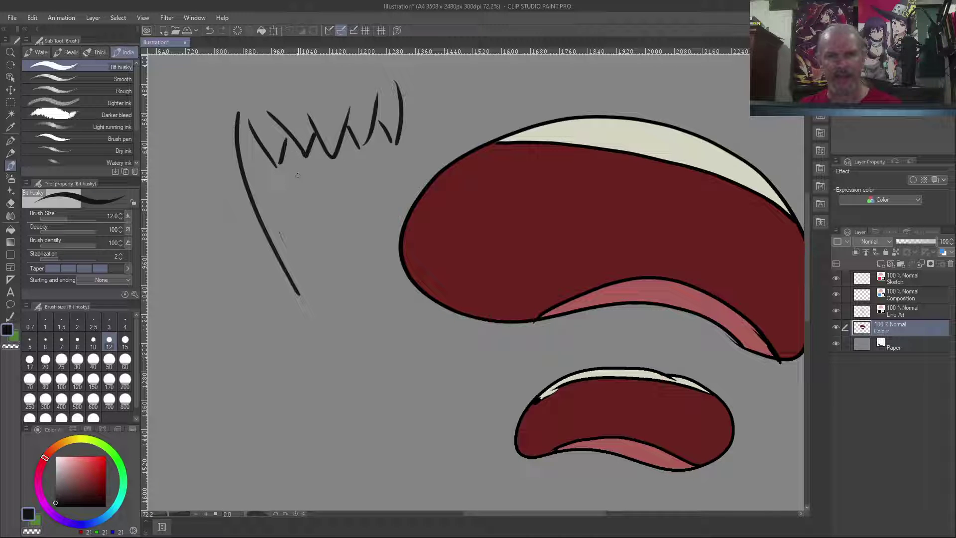
# Step: Sketch the inner edge of the left hair, the face outline with a pointed chin, and the right side hair below the fringe
pyautogui.moveTo(272, 163); pyautogui.dragTo(302, 303)
pyautogui.moveTo(297, 269); pyautogui.dragTo(339, 221)
pyautogui.moveTo(296, 163)
pyautogui.mouseDown()
pyautogui.moveTo(322, 216)
pyautogui.moveTo(351, 238)
pyautogui.mouseUp()
pyautogui.moveTo(351, 237)
pyautogui.mouseDown()
pyautogui.moveTo(362, 217)
pyautogui.moveTo(361, 156)
pyautogui.mouseUp()
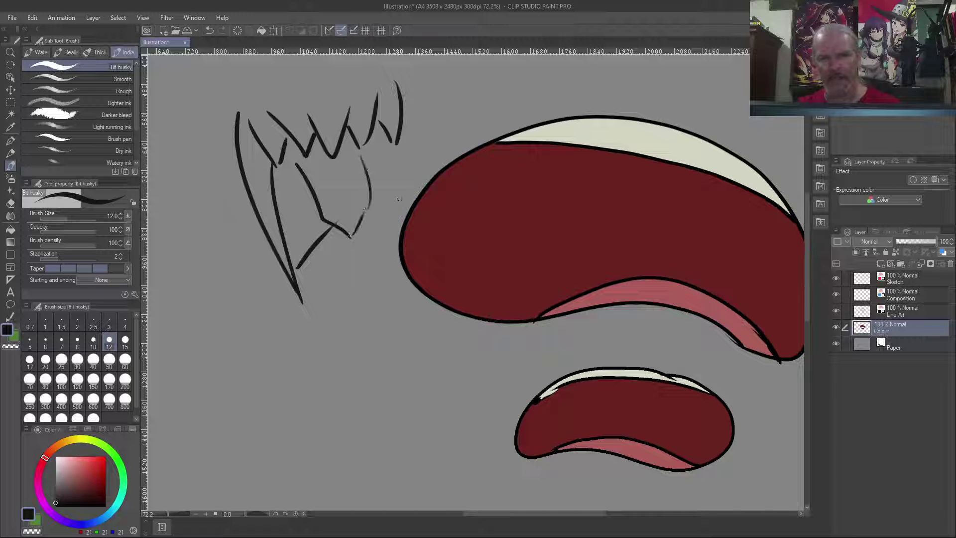
pyautogui.moveTo(399, 117); pyautogui.dragTo(415, 164)
pyautogui.moveTo(409, 87); pyautogui.dragTo(407, 283)
pyautogui.moveTo(410, 243); pyautogui.dragTo(386, 137)
pyautogui.moveTo(407, 217); pyautogui.dragTo(371, 215)
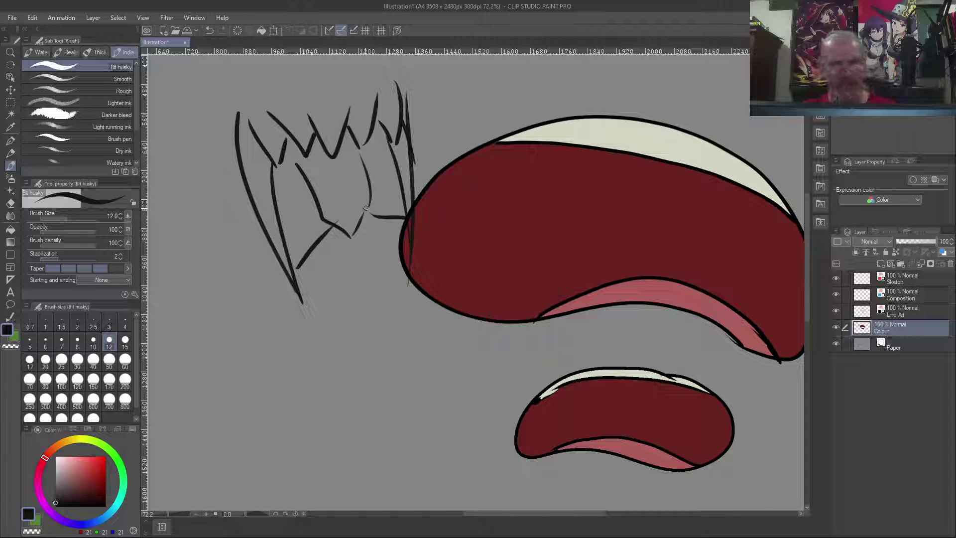
# Step: Sketch the neck, collar and shoulder lines beneath the character's chin
pyautogui.moveTo(336, 225); pyautogui.dragTo(344, 271)
pyautogui.moveTo(363, 215)
pyautogui.mouseDown()
pyautogui.moveTo(393, 258)
pyautogui.moveTo(326, 263)
pyautogui.moveTo(311, 280)
pyautogui.moveTo(353, 284)
pyautogui.moveTo(398, 259)
pyautogui.moveTo(401, 232)
pyautogui.mouseUp()
pyautogui.moveTo(381, 278); pyautogui.dragTo(400, 257)
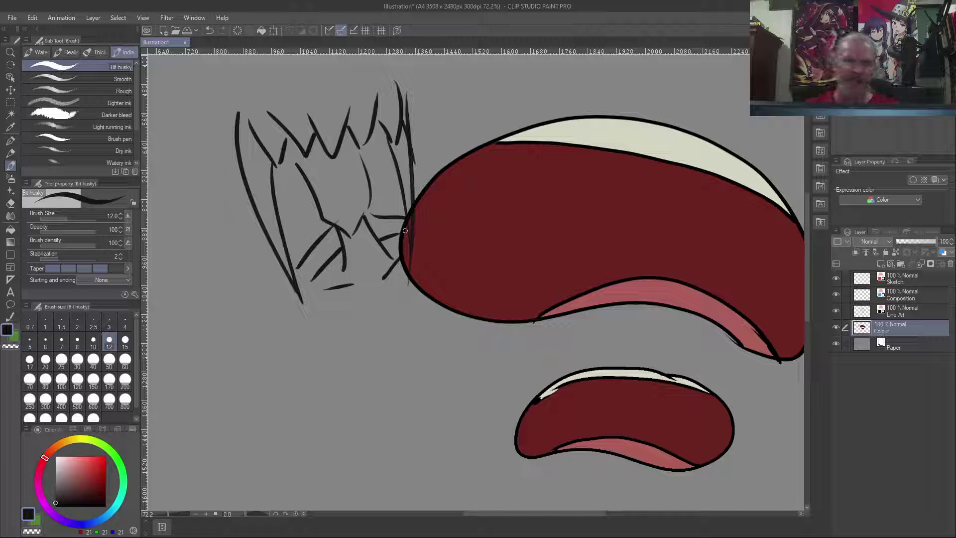
# Step: Draw the character's eyebrows, eyes, nose and smile, and close the rounded crown of the hair
pyautogui.moveTo(330, 170)
pyautogui.mouseDown()
pyautogui.moveTo(308, 174)
pyautogui.moveTo(341, 162)
pyautogui.moveTo(326, 172)
pyautogui.moveTo(352, 172)
pyautogui.moveTo(327, 207)
pyautogui.mouseUp()
pyautogui.click(322, 183)
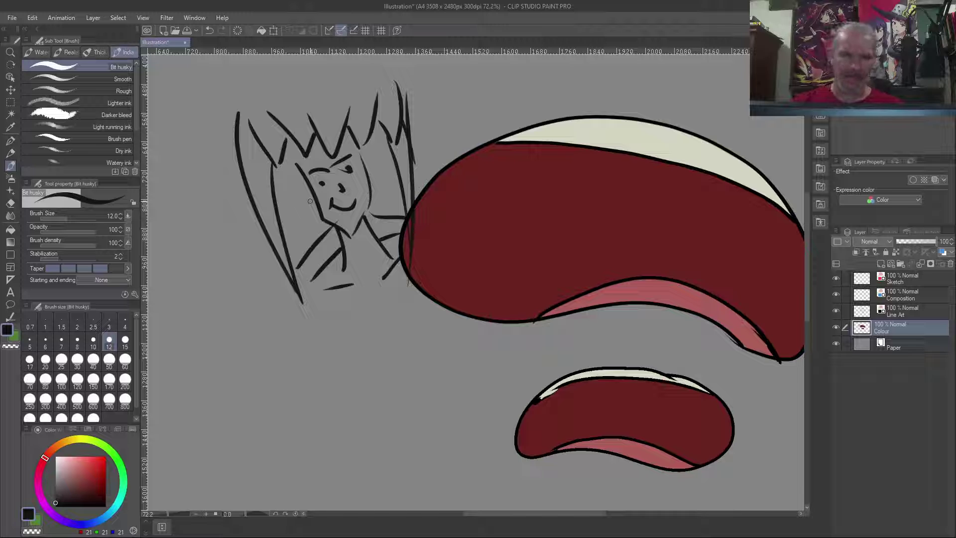
pyautogui.moveTo(397, 84)
pyautogui.mouseDown()
pyautogui.moveTo(270, 90)
pyautogui.moveTo(255, 114)
pyautogui.moveTo(267, 87)
pyautogui.moveTo(356, 70)
pyautogui.mouseUp()
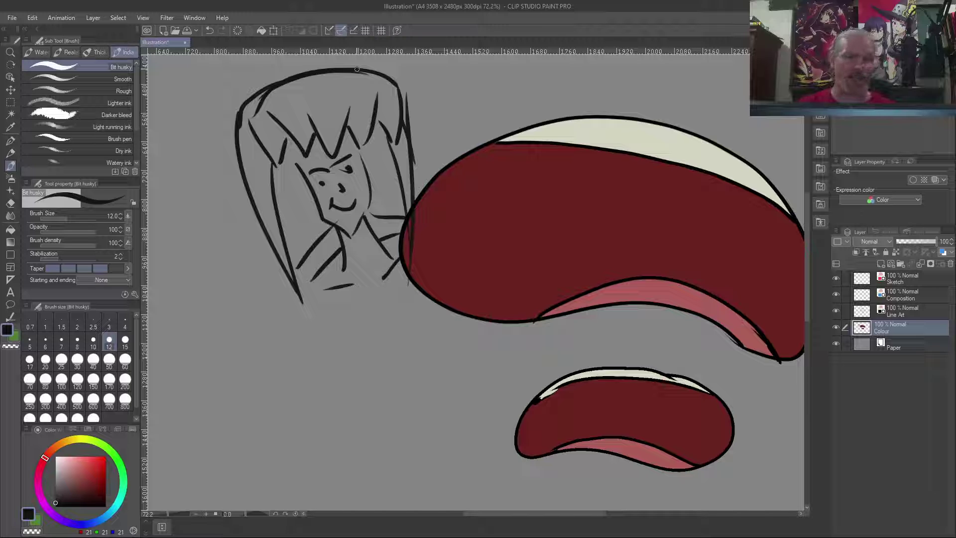
# Step: Paint the inner hair on both sides of the face dark green (RGB 59, 101, 52)
pyautogui.click(78, 462)
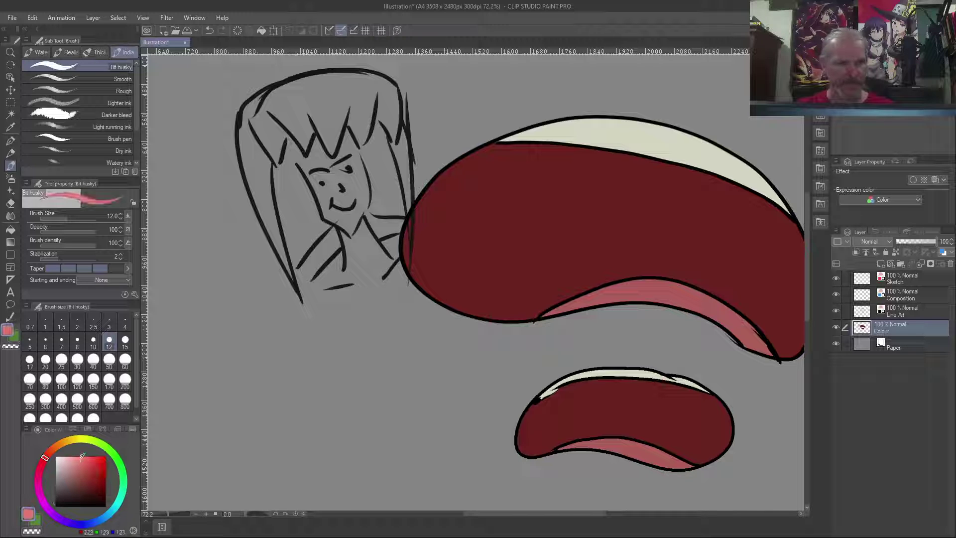
pyautogui.click(114, 454)
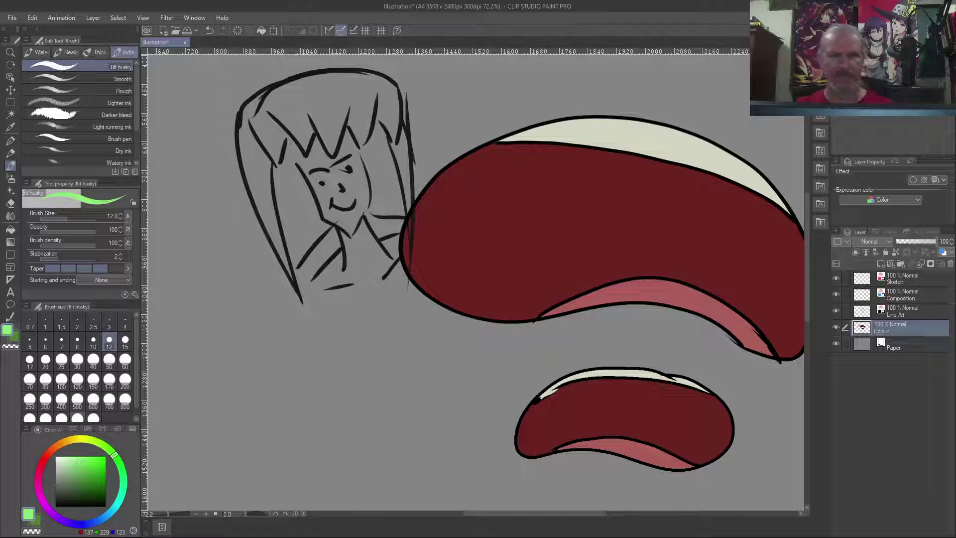
pyautogui.click(79, 486)
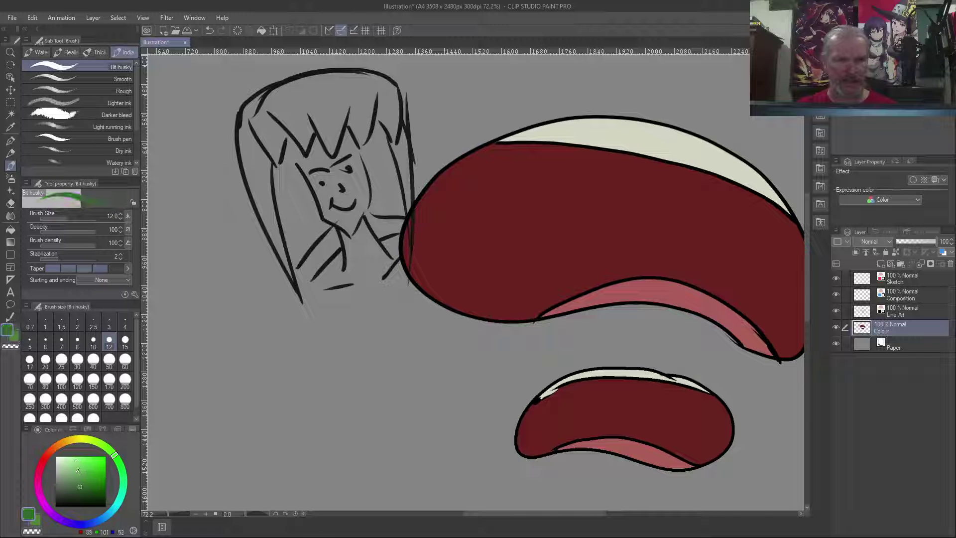
pyautogui.moveTo(292, 187)
pyautogui.mouseDown()
pyautogui.moveTo(307, 205)
pyautogui.moveTo(303, 177)
pyautogui.moveTo(325, 224)
pyautogui.moveTo(298, 180)
pyautogui.moveTo(286, 193)
pyautogui.moveTo(289, 233)
pyautogui.moveTo(282, 170)
pyautogui.moveTo(293, 171)
pyautogui.moveTo(311, 215)
pyautogui.moveTo(306, 238)
pyautogui.moveTo(319, 239)
pyautogui.moveTo(291, 198)
pyautogui.mouseUp()
pyautogui.moveTo(371, 163)
pyautogui.mouseDown()
pyautogui.moveTo(378, 214)
pyautogui.moveTo(384, 136)
pyautogui.moveTo(403, 202)
pyautogui.moveTo(380, 142)
pyautogui.moveTo(373, 164)
pyautogui.moveTo(369, 149)
pyautogui.moveTo(380, 206)
pyautogui.moveTo(395, 215)
pyautogui.moveTo(386, 194)
pyautogui.mouseUp()
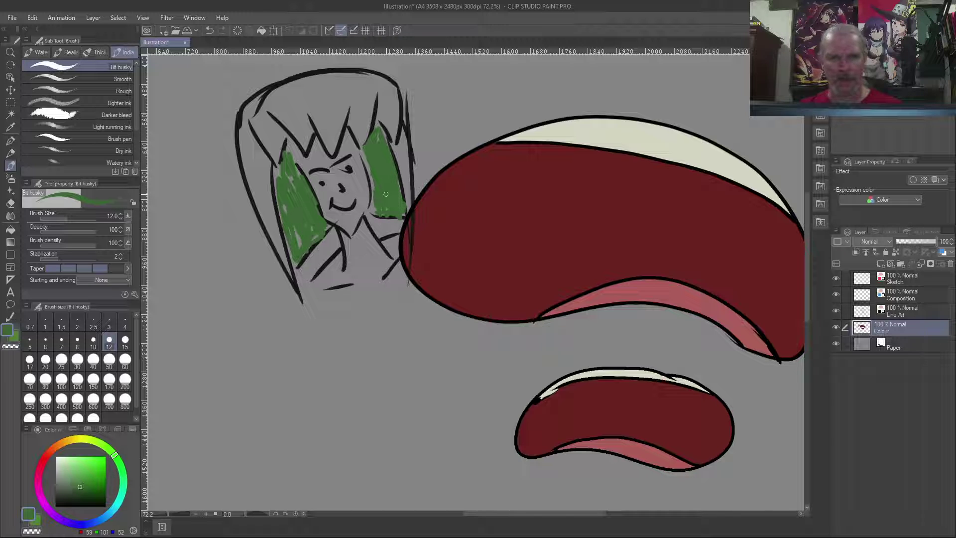
# Step: Paint the fringe and outer hair a lighter green (H 112, S 49%, V 60%) with the brush enlarged to size 60
pyautogui.click(73, 429)
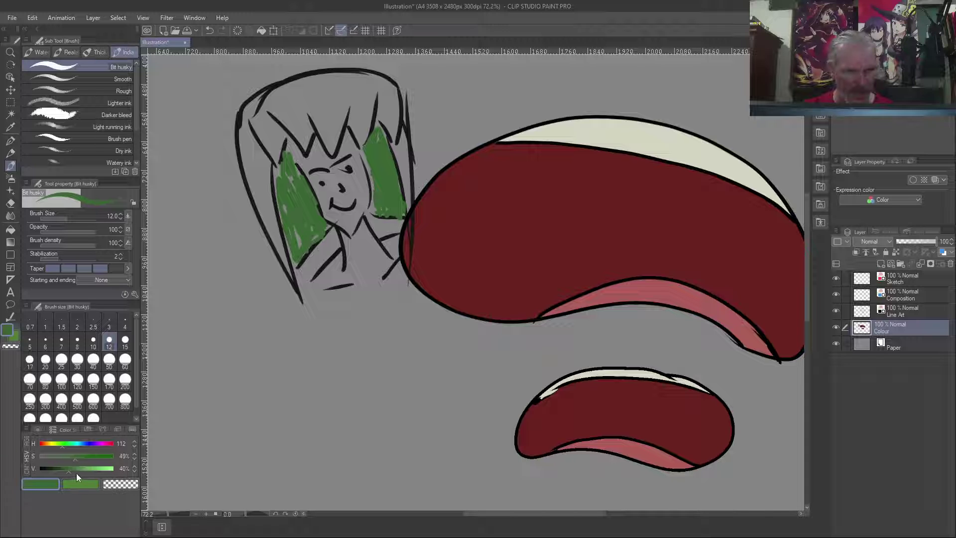
pyautogui.moveTo(71, 471); pyautogui.dragTo(85, 470)
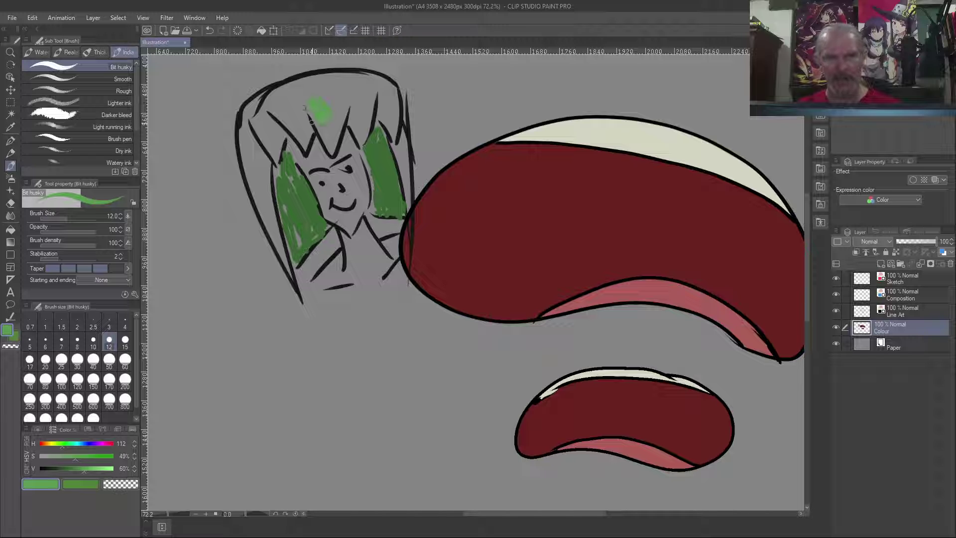
pyautogui.press(']')
pyautogui.press(']')
pyautogui.press(']')
pyautogui.press(']')
pyautogui.press(']')
pyautogui.press(']')
pyautogui.press(']')
pyautogui.press(']')
pyautogui.moveTo(326, 87)
pyautogui.mouseDown()
pyautogui.moveTo(321, 135)
pyautogui.moveTo(334, 145)
pyautogui.moveTo(295, 105)
pyautogui.moveTo(303, 85)
pyautogui.moveTo(351, 118)
pyautogui.moveTo(398, 90)
pyautogui.moveTo(400, 117)
pyautogui.mouseUp()
pyautogui.moveTo(283, 97)
pyautogui.mouseDown()
pyautogui.moveTo(264, 132)
pyautogui.moveTo(254, 112)
pyautogui.moveTo(252, 204)
pyautogui.moveTo(274, 234)
pyautogui.moveTo(255, 144)
pyautogui.moveTo(272, 165)
pyautogui.moveTo(314, 119)
pyautogui.mouseUp()
pyautogui.moveTo(388, 107)
pyautogui.mouseDown()
pyautogui.moveTo(409, 145)
pyautogui.moveTo(413, 214)
pyautogui.mouseUp()
pyautogui.moveTo(259, 231); pyautogui.dragTo(290, 280)
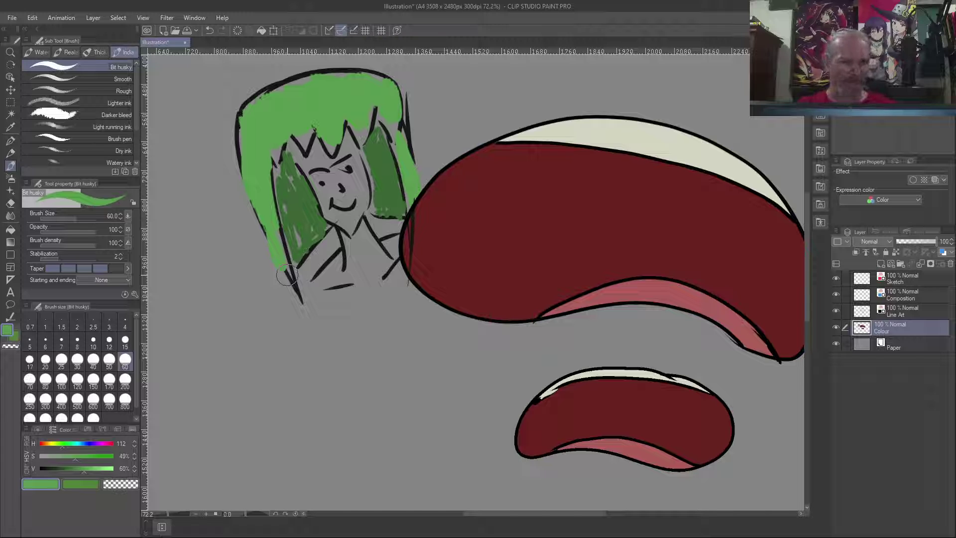
# Step: Paint the character's face and upper neck golden yellow (H 46, S 77%, V 90%)
pyautogui.click(50, 444)
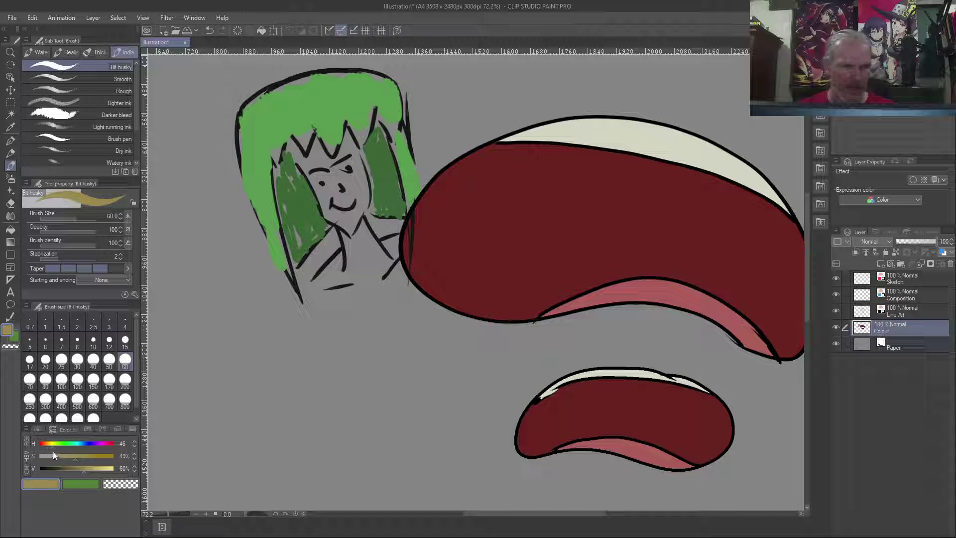
pyautogui.moveTo(88, 461); pyautogui.dragTo(96, 474)
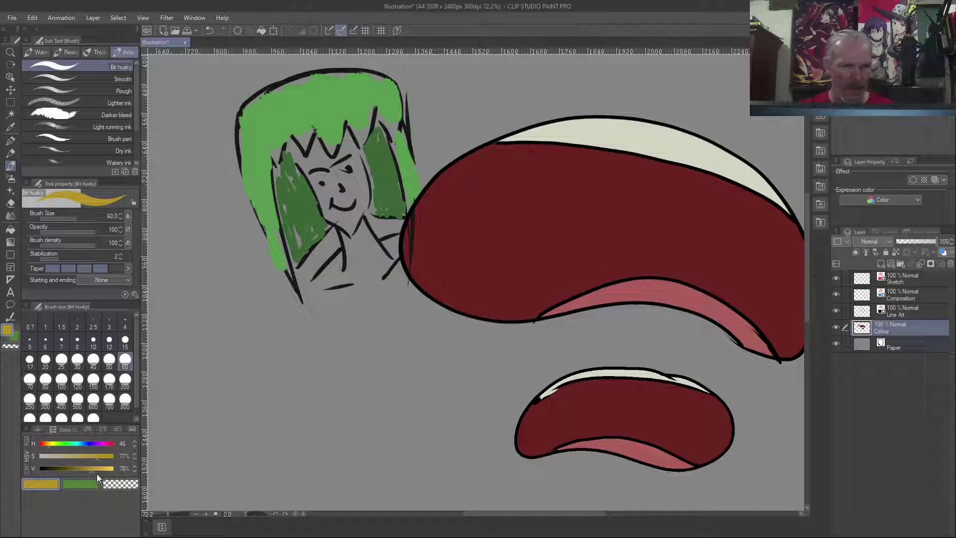
pyautogui.click(103, 470)
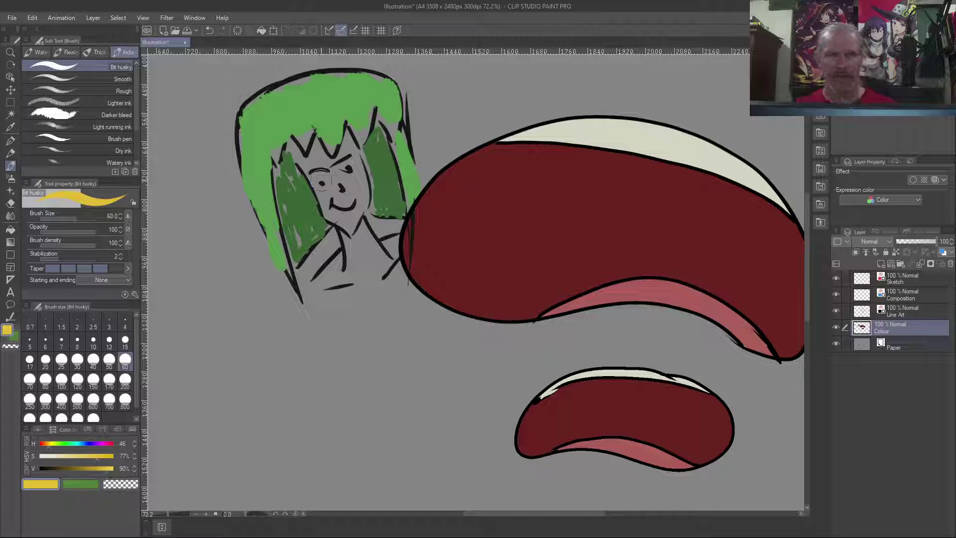
pyautogui.moveTo(298, 157)
pyautogui.mouseDown()
pyautogui.moveTo(320, 156)
pyautogui.moveTo(332, 177)
pyautogui.moveTo(323, 187)
pyautogui.moveTo(338, 186)
pyautogui.moveTo(344, 153)
pyautogui.moveTo(360, 186)
pyautogui.moveTo(355, 214)
pyautogui.moveTo(341, 226)
pyautogui.moveTo(342, 245)
pyautogui.mouseUp()
# Step: Repaint the face, neck and shoulders with a paler yellow by lowering the colour's saturation to 50%
pyautogui.click(98, 457)
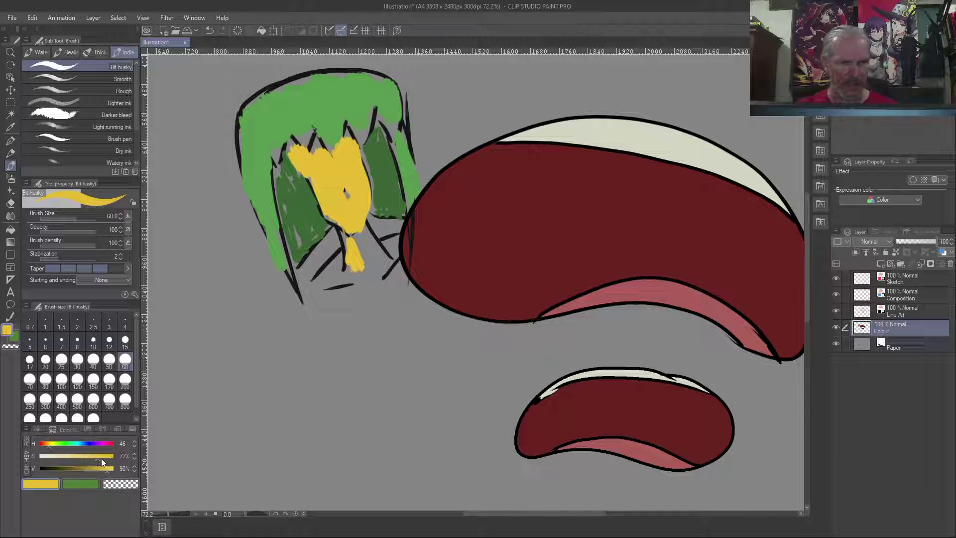
pyautogui.click(77, 456)
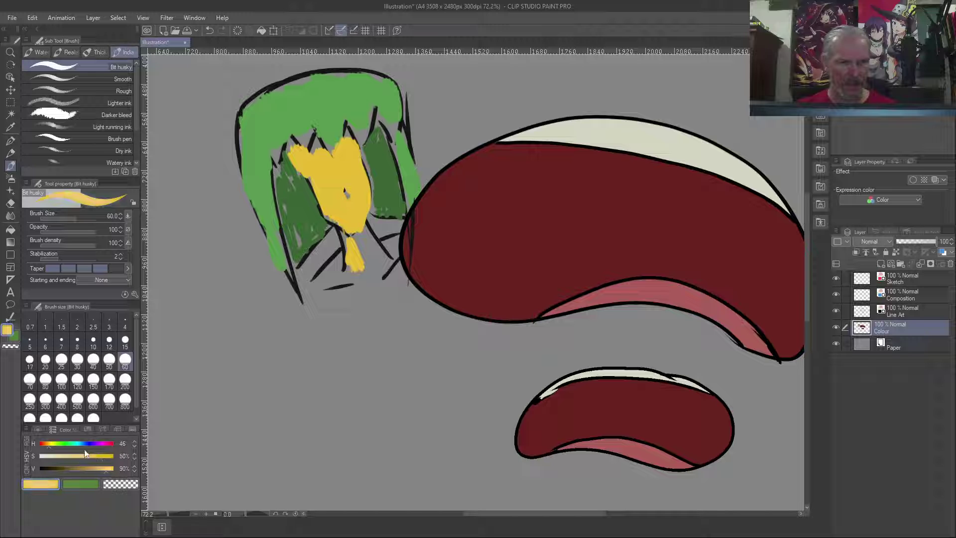
pyautogui.moveTo(306, 164)
pyautogui.mouseDown()
pyautogui.moveTo(354, 173)
pyautogui.moveTo(327, 184)
pyautogui.moveTo(359, 259)
pyautogui.moveTo(366, 234)
pyautogui.moveTo(386, 251)
pyautogui.moveTo(398, 246)
pyautogui.moveTo(325, 284)
pyautogui.moveTo(399, 276)
pyautogui.moveTo(331, 308)
pyautogui.moveTo(314, 298)
pyautogui.moveTo(339, 293)
pyautogui.mouseUp()
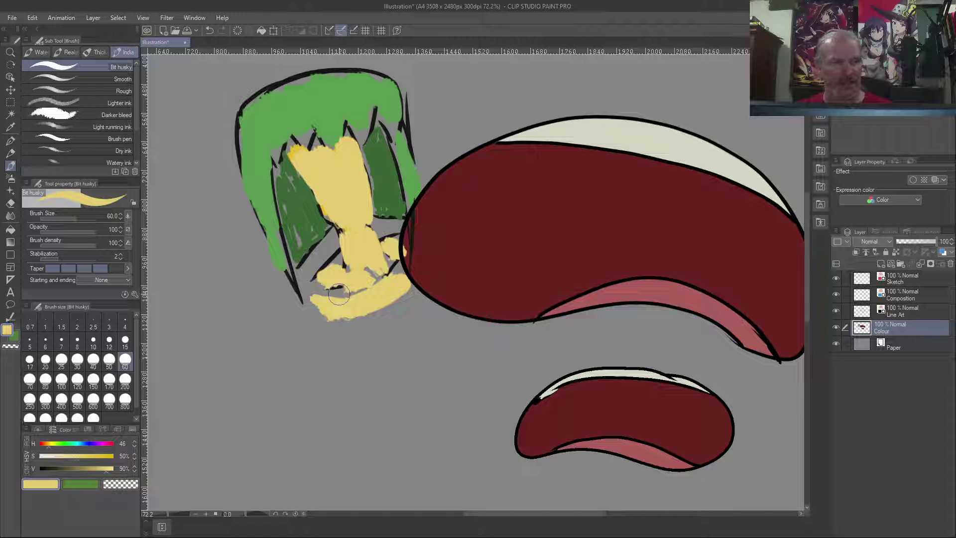
# Step: Redraw the eyebrows, eyes, nose and smile over the yellow face in black with the size 15 brush
pyautogui.click(38, 430)
pyautogui.click(55, 507)
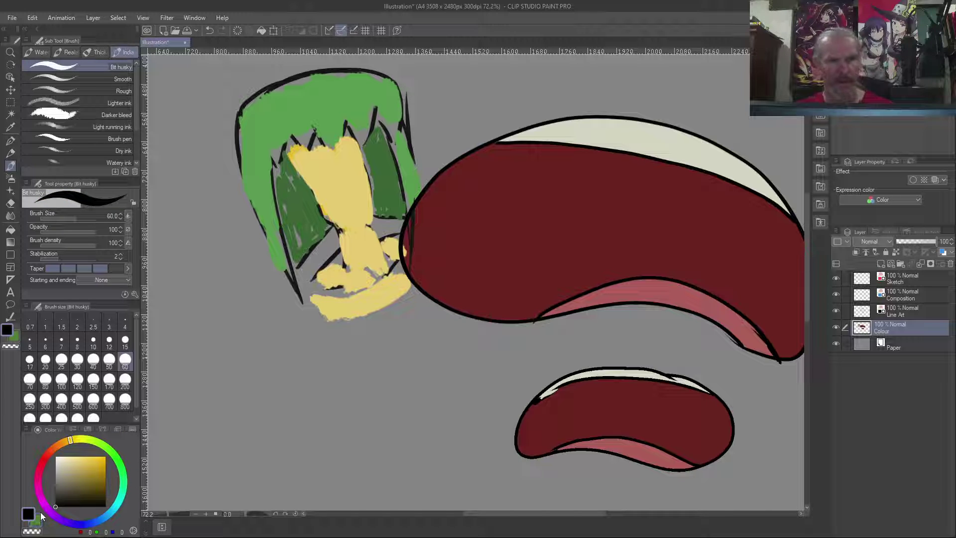
pyautogui.moveTo(332, 172)
pyautogui.mouseDown()
pyautogui.moveTo(318, 187)
pyautogui.moveTo(326, 175)
pyautogui.mouseUp()
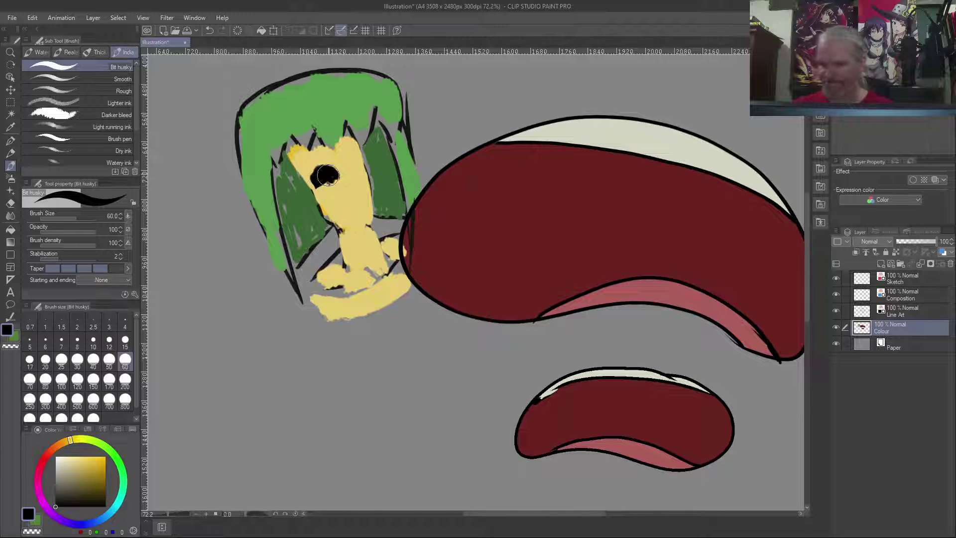
pyautogui.hotkey('ctrl', 'z')
pyautogui.click(125, 340)
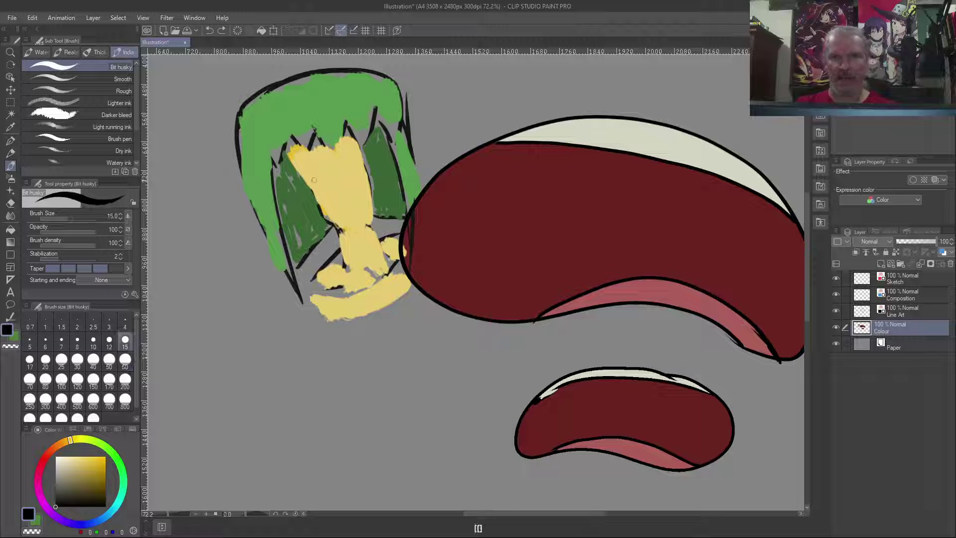
pyautogui.moveTo(312, 178)
pyautogui.mouseDown()
pyautogui.moveTo(348, 164)
pyautogui.moveTo(325, 186)
pyautogui.moveTo(340, 193)
pyautogui.moveTo(331, 214)
pyautogui.mouseUp()
pyautogui.click(325, 184)
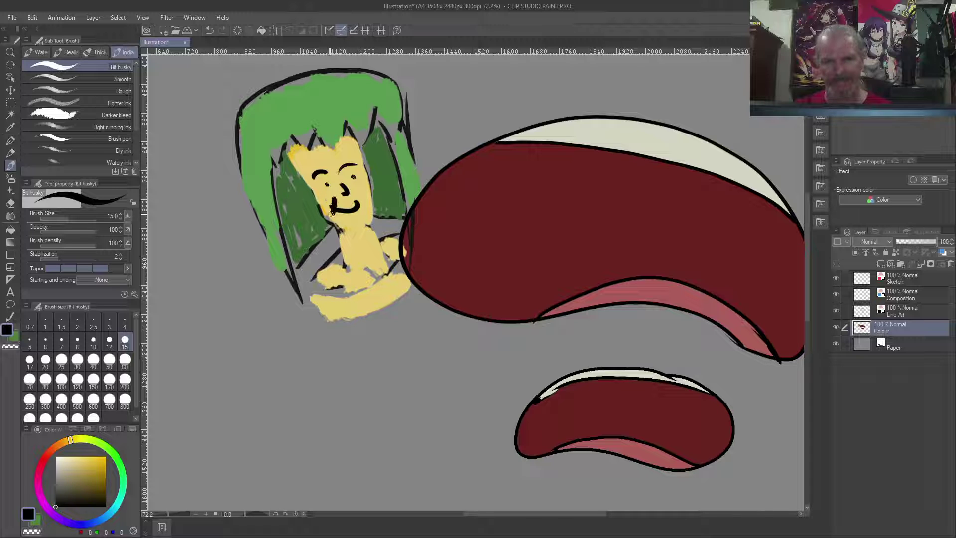
# Step: Outline the face, chin, neck and shoulders over the yellow paint with black strokes
pyautogui.moveTo(374, 236); pyautogui.dragTo(366, 166)
pyautogui.moveTo(370, 214); pyautogui.dragTo(358, 146)
pyautogui.moveTo(359, 233)
pyautogui.mouseDown()
pyautogui.moveTo(336, 224)
pyautogui.moveTo(348, 236)
pyautogui.moveTo(291, 151)
pyautogui.mouseUp()
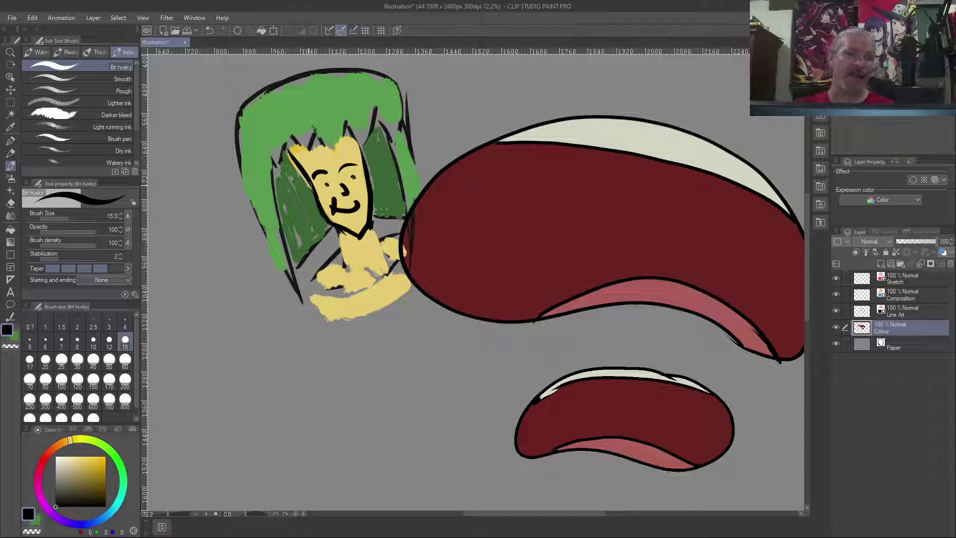
pyautogui.moveTo(340, 227); pyautogui.dragTo(343, 275)
pyautogui.moveTo(370, 223); pyautogui.dragTo(390, 265)
pyautogui.moveTo(340, 249)
pyautogui.mouseDown()
pyautogui.moveTo(310, 289)
pyautogui.moveTo(343, 287)
pyautogui.moveTo(312, 301)
pyautogui.mouseUp()
pyautogui.moveTo(398, 262); pyautogui.dragTo(387, 277)
pyautogui.moveTo(401, 230); pyautogui.dragTo(378, 243)
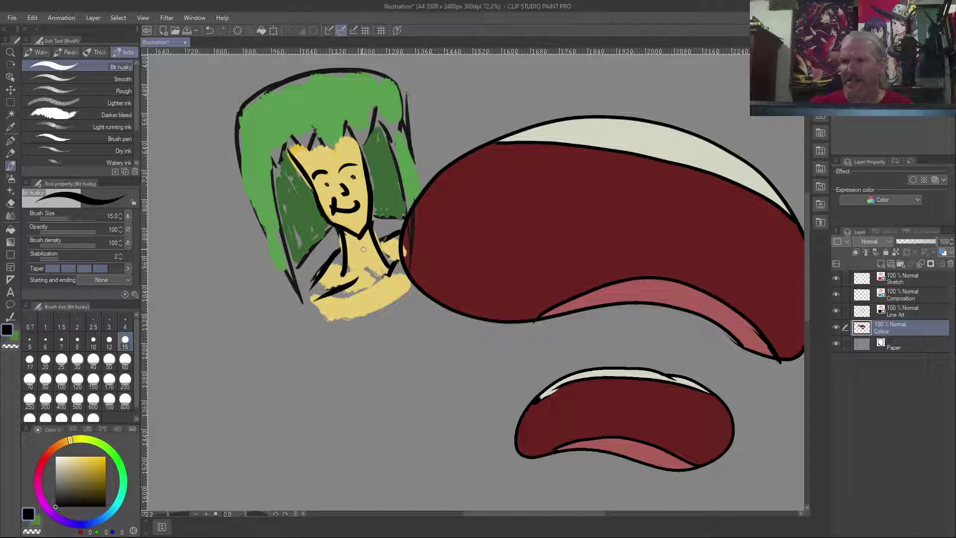
# Step: Clear all contents of the Colour layer and the Line Art layer
pyautogui.press('Delete')
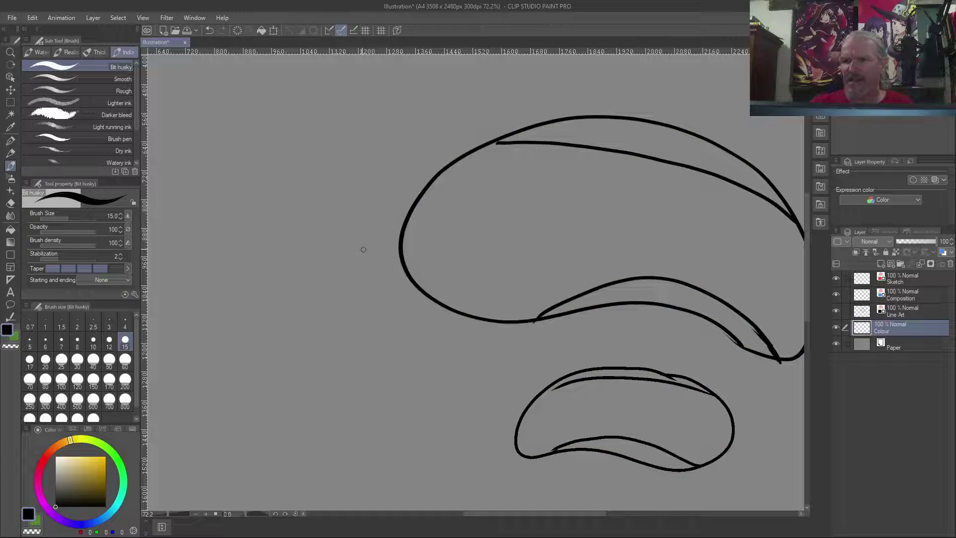
pyautogui.click(865, 318)
pyautogui.press('Delete')
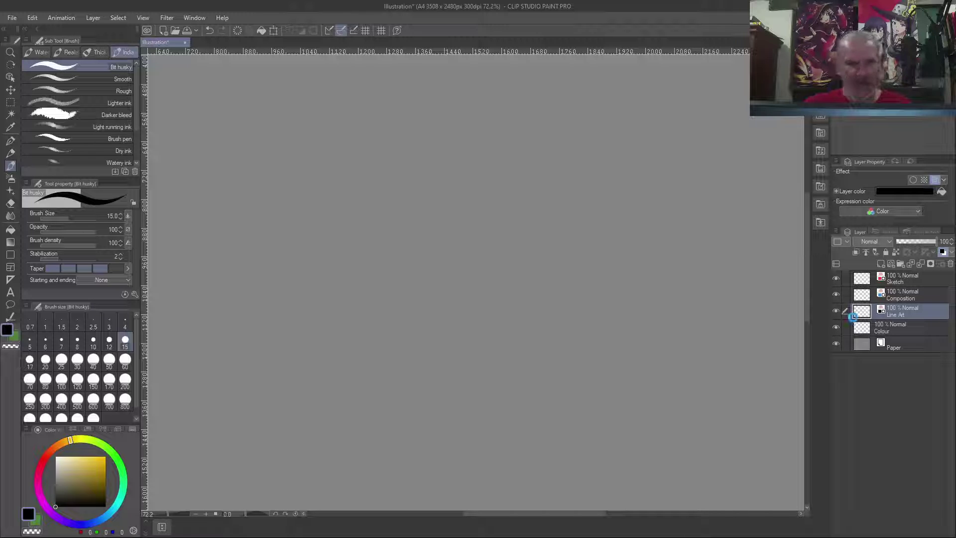
# Step: Flip the view of the empty canvas back and forth, finishing with the whole page fitted to the window
pyautogui.hotkey('ctrl', 'shift', 'y')
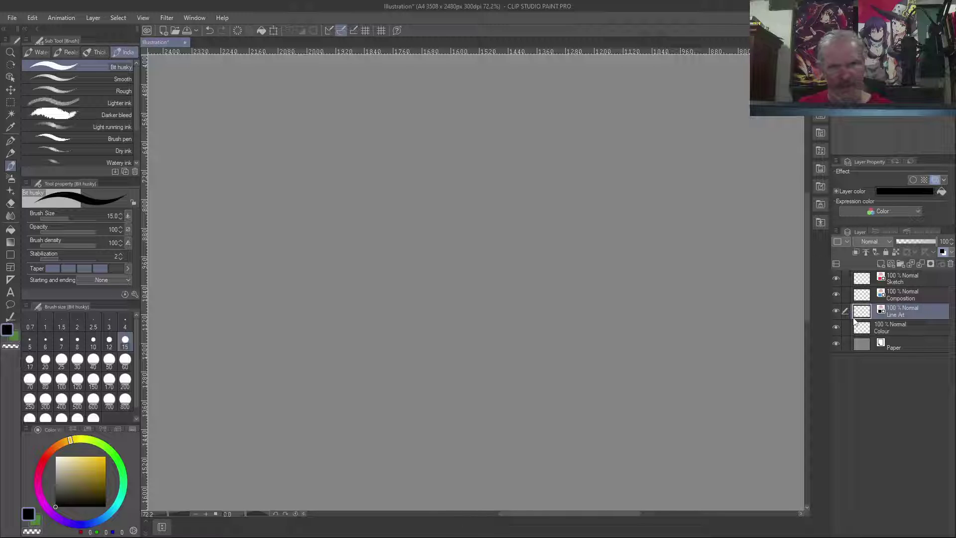
pyautogui.hotkey('ctrl', 'shift', 'y')
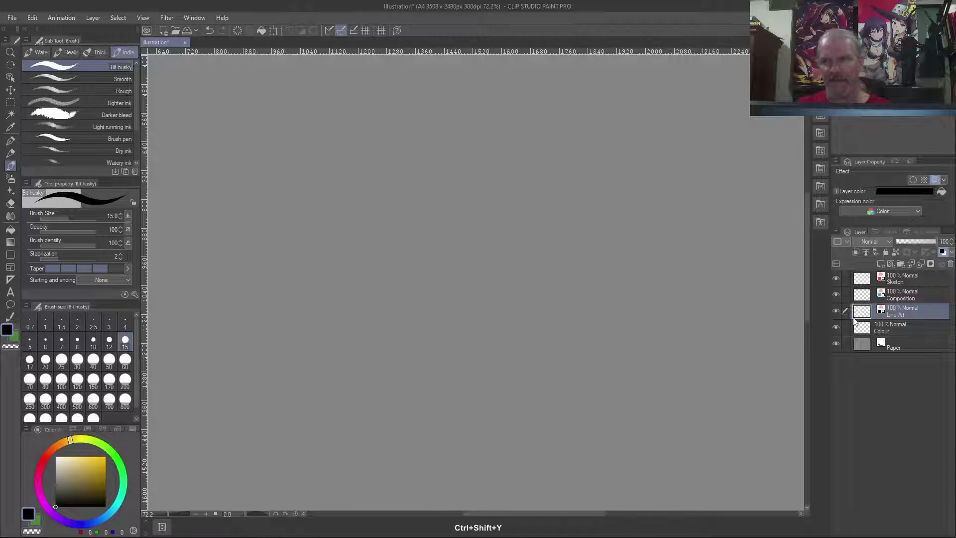
pyautogui.hotkey('ctrl', 'shift', 'h')
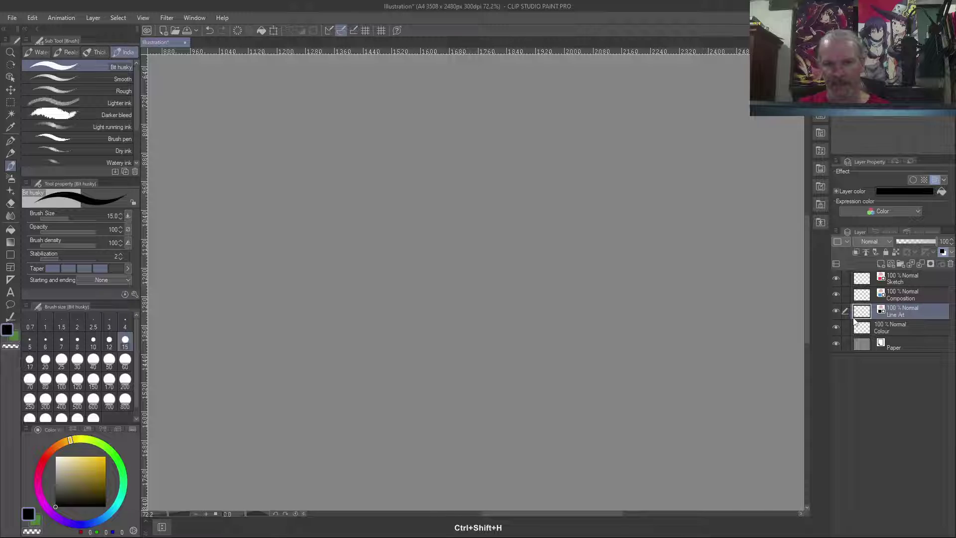
pyautogui.hotkey('ctrl', 'shift', 'h')
pyautogui.hotkey('ctrl', 'shift', 'y')
pyautogui.hotkey('ctrl', '0')
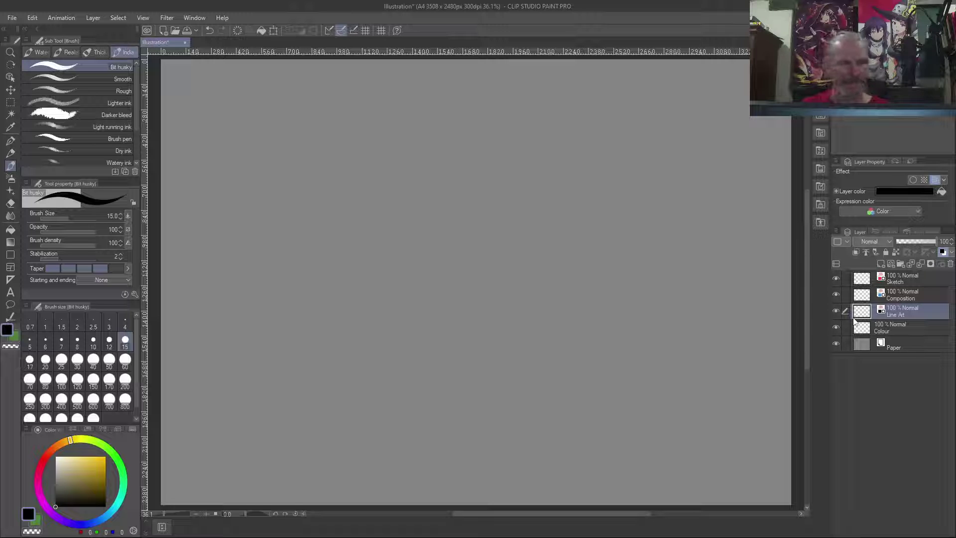
# Step: Draw a simple tilted smiling face near the canvas's upper right corner and check it by repeatedly flipping the view horizontally
pyautogui.moveTo(673, 122)
pyautogui.mouseDown()
pyautogui.moveTo(615, 160)
pyautogui.moveTo(735, 209)
pyautogui.moveTo(694, 171)
pyautogui.moveTo(638, 157)
pyautogui.mouseUp()
pyautogui.moveTo(667, 199)
pyautogui.mouseDown()
pyautogui.moveTo(705, 187)
pyautogui.moveTo(676, 187)
pyautogui.mouseUp()
pyautogui.hotkey('ctrl', 'shift', 'y')
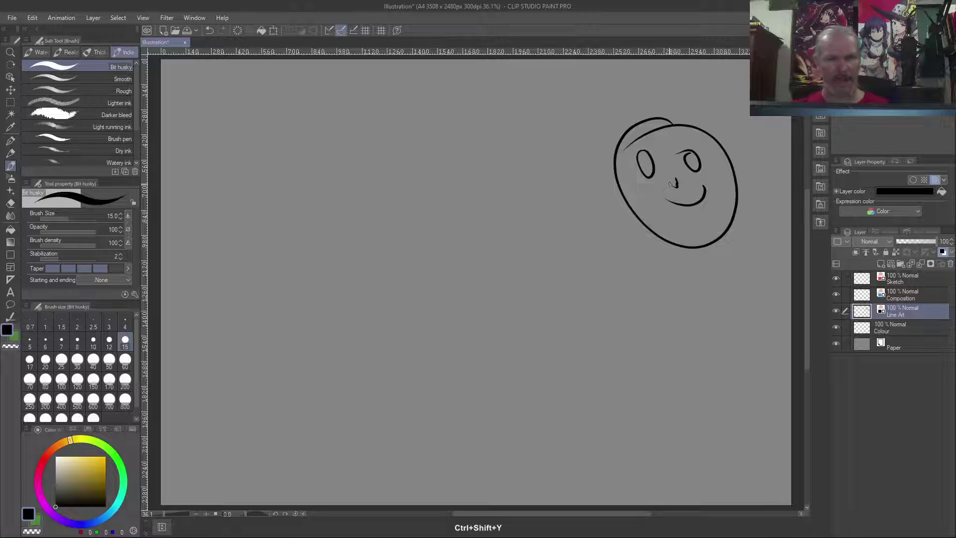
pyautogui.hotkey('ctrl', 'shift', 'y')
pyautogui.hotkey('ctrl', 'shift', 'y')
pyautogui.hotkey('ctrl', 'shift', 'y')
pyautogui.hotkey('ctrl', 'shift', 'y')
pyautogui.hotkey('ctrl', 'shift', 'y')
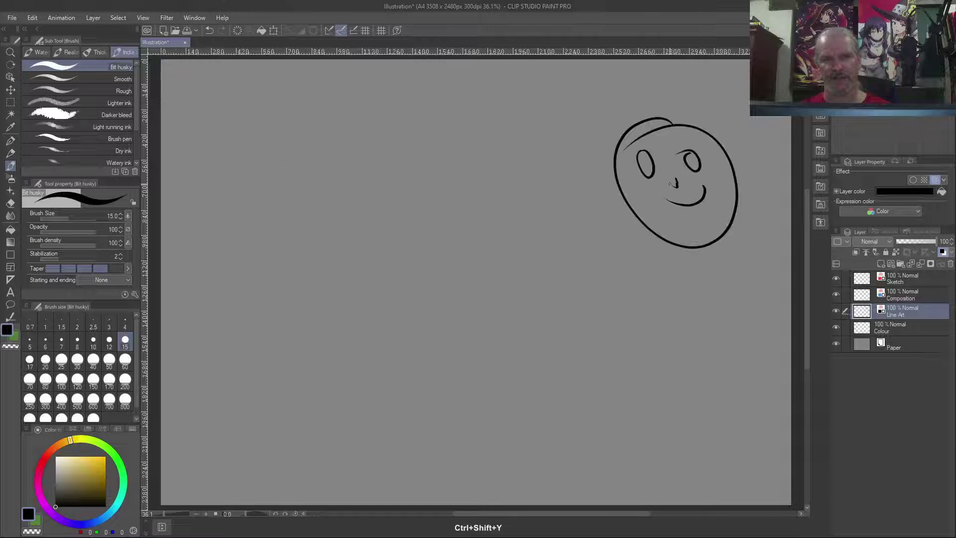
pyautogui.hotkey('ctrl', 'shift', 'y')
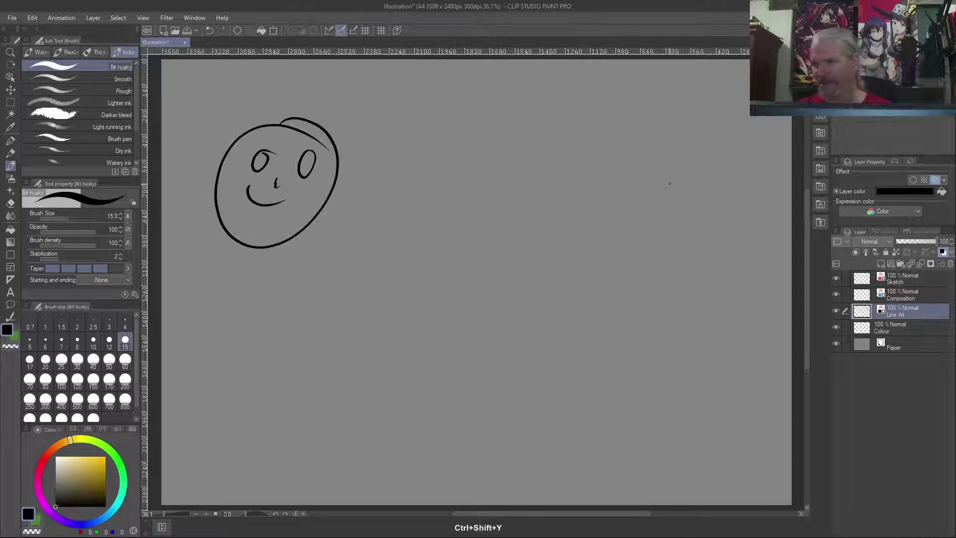
pyautogui.hotkey('ctrl', 'shift', 'y')
# Step: Clear the smiling face from the Line Art layer and return the canvas to its unflipped view
pyautogui.press('Delete')
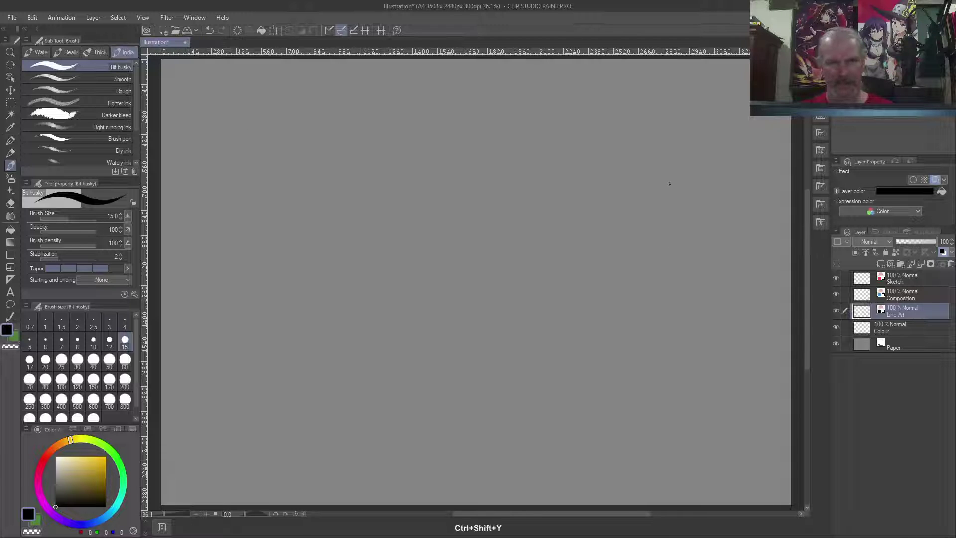
pyautogui.hotkey('ctrl', 'shift', 'y')
pyautogui.hotkey('ctrl', 'shift', 'y')
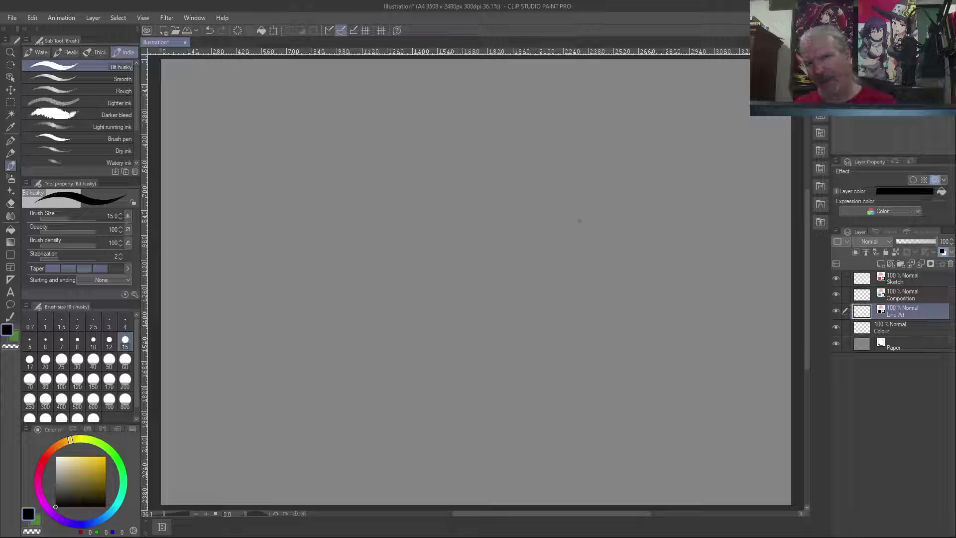
# Step: Sketch loose black strokes around the canvas centre: pointed and arched lines, a closed mouth-like shape and a large curve above it
pyautogui.moveTo(529, 148); pyautogui.dragTo(513, 160)
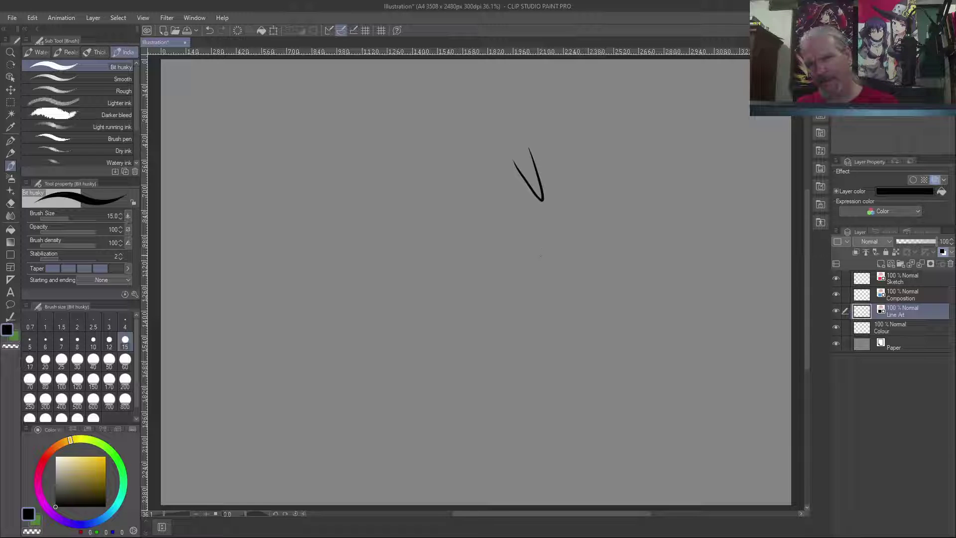
pyautogui.moveTo(544, 222)
pyautogui.mouseDown()
pyautogui.moveTo(561, 300)
pyautogui.moveTo(538, 222)
pyautogui.moveTo(539, 302)
pyautogui.moveTo(520, 230)
pyautogui.moveTo(504, 288)
pyautogui.moveTo(367, 312)
pyautogui.mouseUp()
pyautogui.moveTo(505, 156)
pyautogui.mouseDown()
pyautogui.moveTo(507, 195)
pyautogui.moveTo(494, 202)
pyautogui.moveTo(415, 152)
pyautogui.moveTo(353, 184)
pyautogui.mouseUp()
pyautogui.moveTo(442, 297)
pyautogui.mouseDown()
pyautogui.moveTo(487, 238)
pyautogui.moveTo(405, 249)
pyautogui.moveTo(341, 292)
pyautogui.moveTo(357, 315)
pyautogui.mouseUp()
pyautogui.moveTo(360, 182)
pyautogui.mouseDown()
pyautogui.moveTo(320, 211)
pyautogui.moveTo(307, 372)
pyautogui.mouseUp()
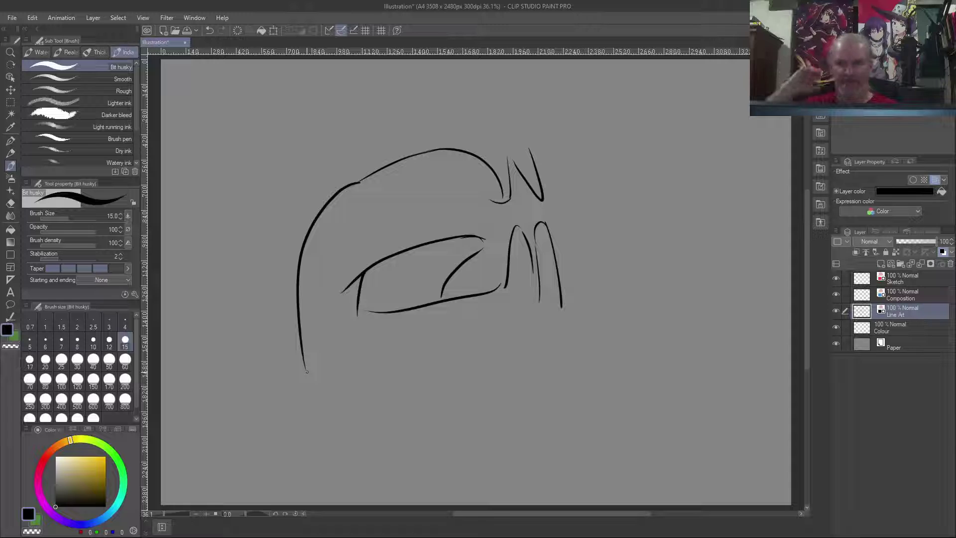
# Step: Draw an oval open mouth with teeth and tongue lines, add a small circle beside the first sketch, and clear the Line Art layer
pyautogui.moveTo(707, 233)
pyautogui.mouseDown()
pyautogui.moveTo(618, 240)
pyautogui.moveTo(698, 349)
pyautogui.moveTo(690, 217)
pyautogui.mouseUp()
pyautogui.moveTo(639, 314); pyautogui.dragTo(731, 327)
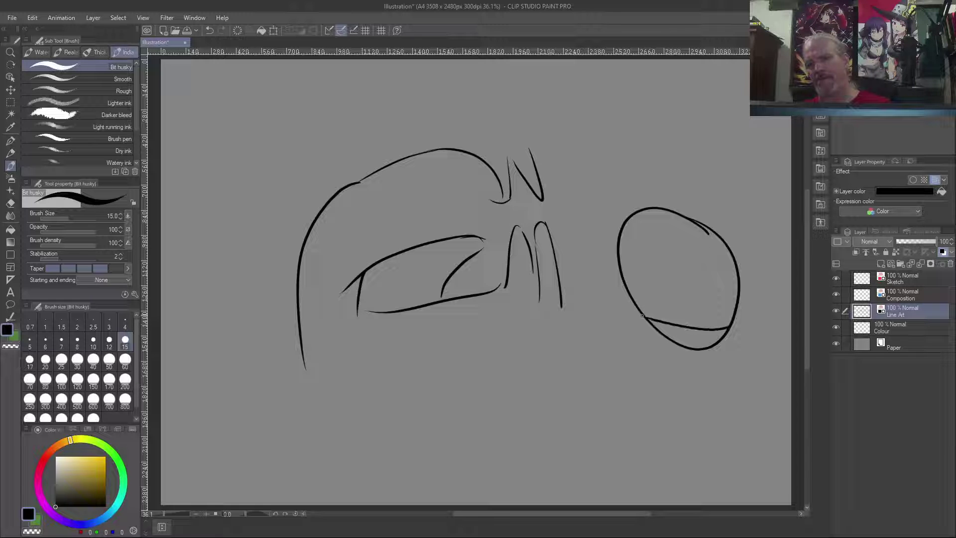
pyautogui.moveTo(685, 227); pyautogui.dragTo(719, 239)
pyautogui.moveTo(624, 228); pyautogui.dragTo(685, 222)
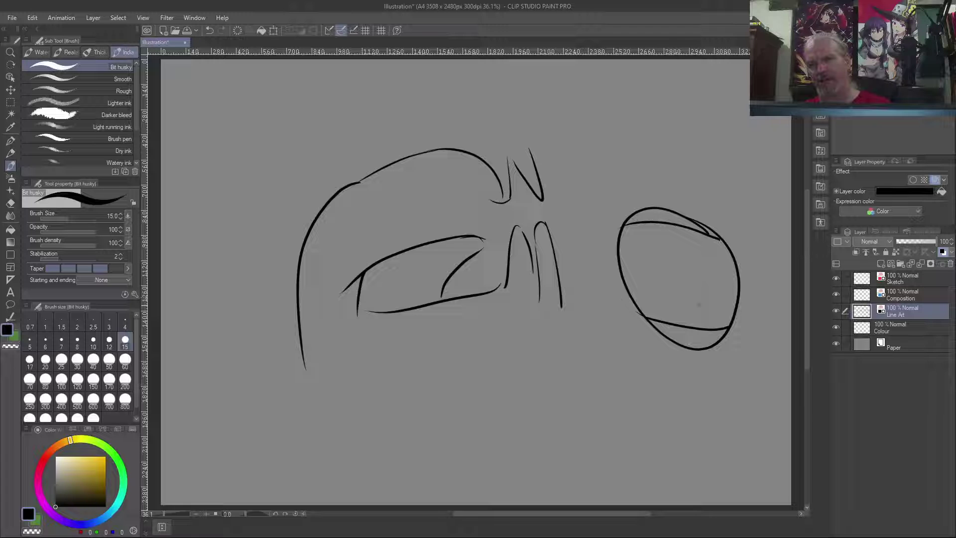
pyautogui.moveTo(738, 286)
pyautogui.mouseDown()
pyautogui.moveTo(670, 301)
pyautogui.moveTo(658, 314)
pyautogui.mouseUp()
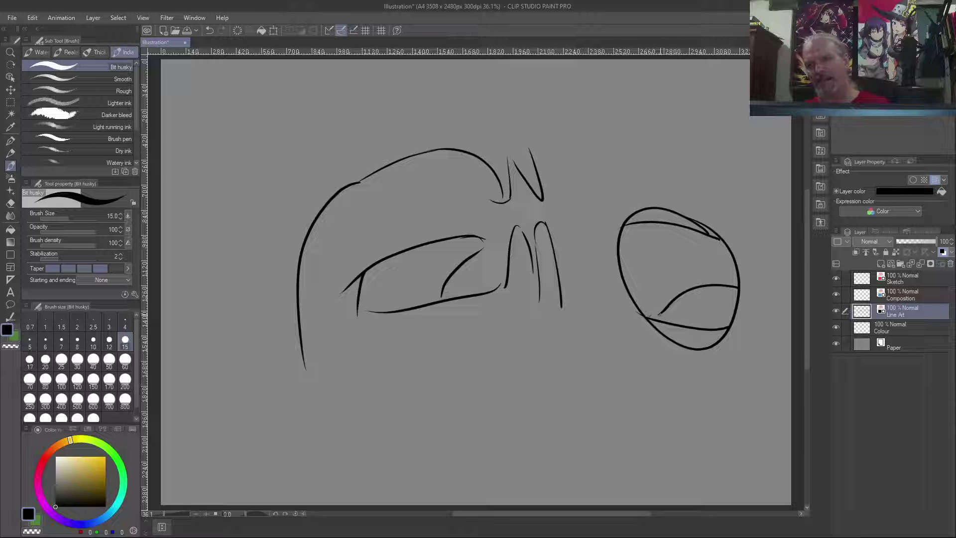
pyautogui.moveTo(730, 256); pyautogui.dragTo(714, 283)
pyautogui.moveTo(343, 282)
pyautogui.mouseDown()
pyautogui.moveTo(303, 288)
pyautogui.moveTo(319, 268)
pyautogui.mouseUp()
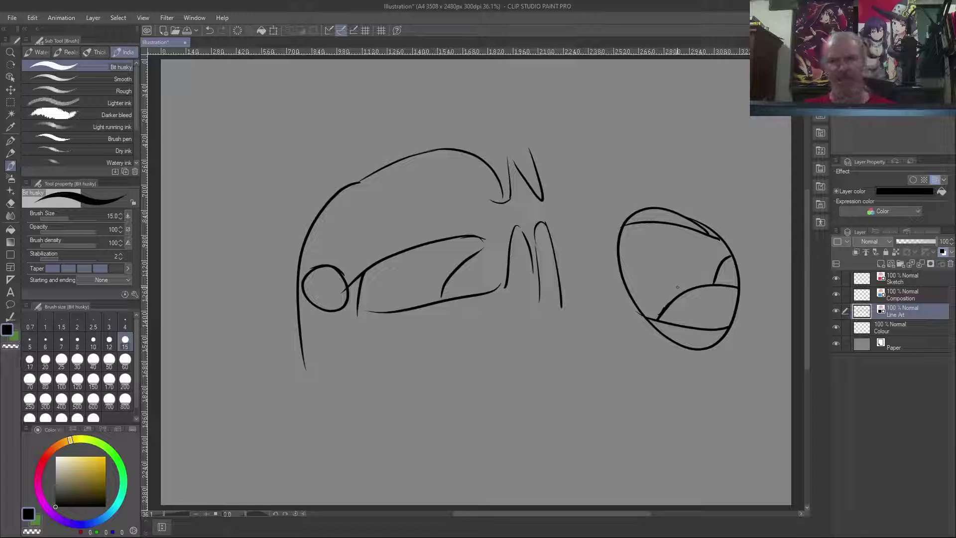
pyautogui.press('Delete')
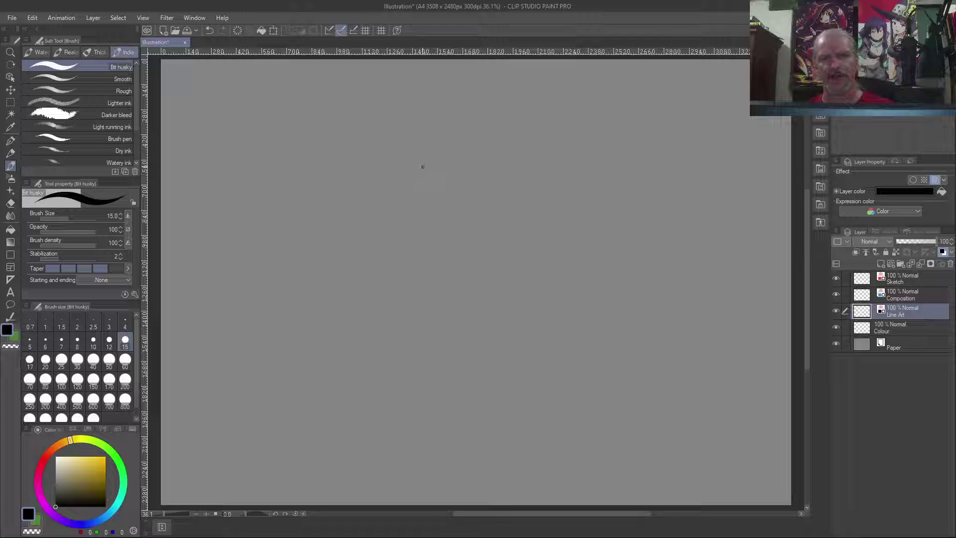
# Step: Draw two branching mouth-corner marks, one small and one larger, and a double-curved cat-like mouth in black
pyautogui.moveTo(440, 174)
pyautogui.mouseDown()
pyautogui.moveTo(387, 167)
pyautogui.moveTo(394, 189)
pyautogui.mouseUp()
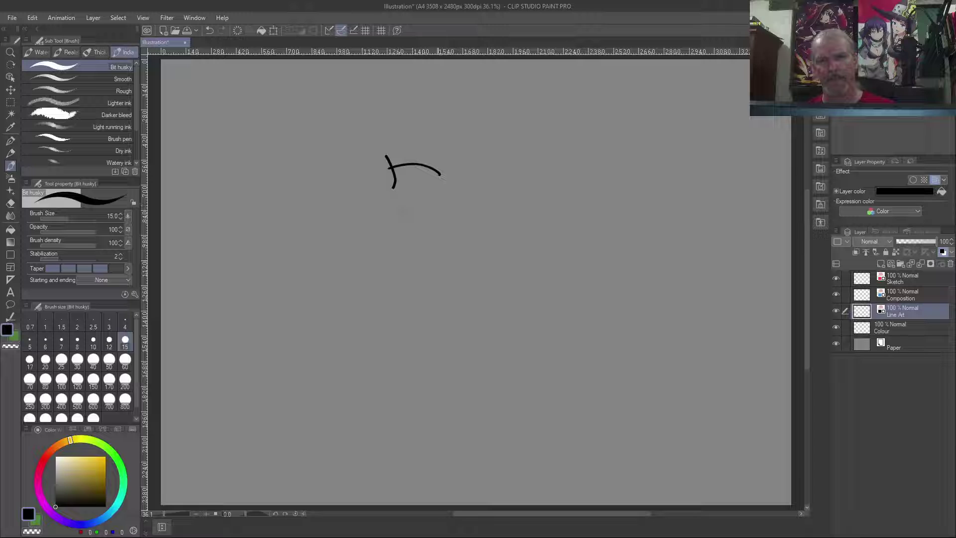
pyautogui.moveTo(482, 219); pyautogui.dragTo(481, 288)
pyautogui.moveTo(491, 253); pyautogui.dragTo(557, 295)
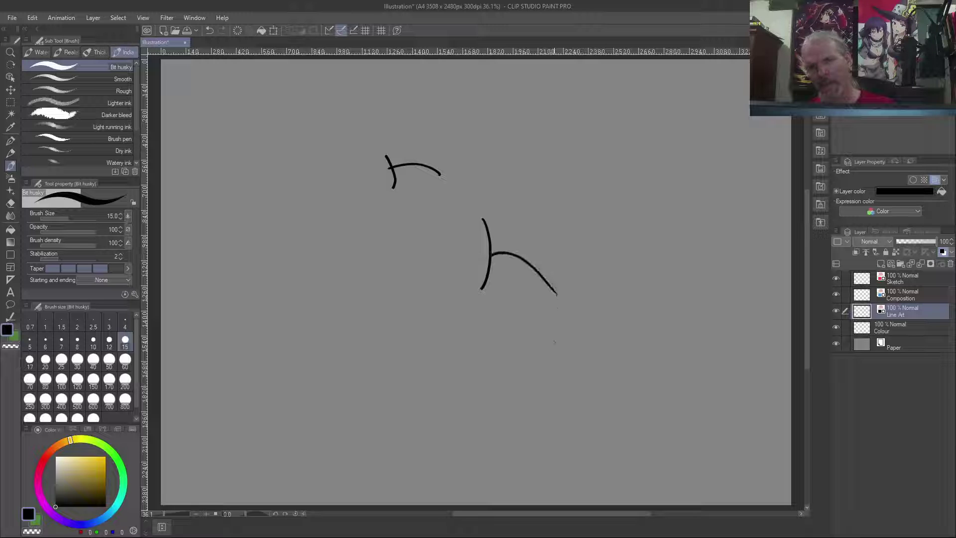
pyautogui.moveTo(448, 251)
pyautogui.mouseDown()
pyautogui.moveTo(409, 274)
pyautogui.moveTo(318, 258)
pyautogui.mouseUp()
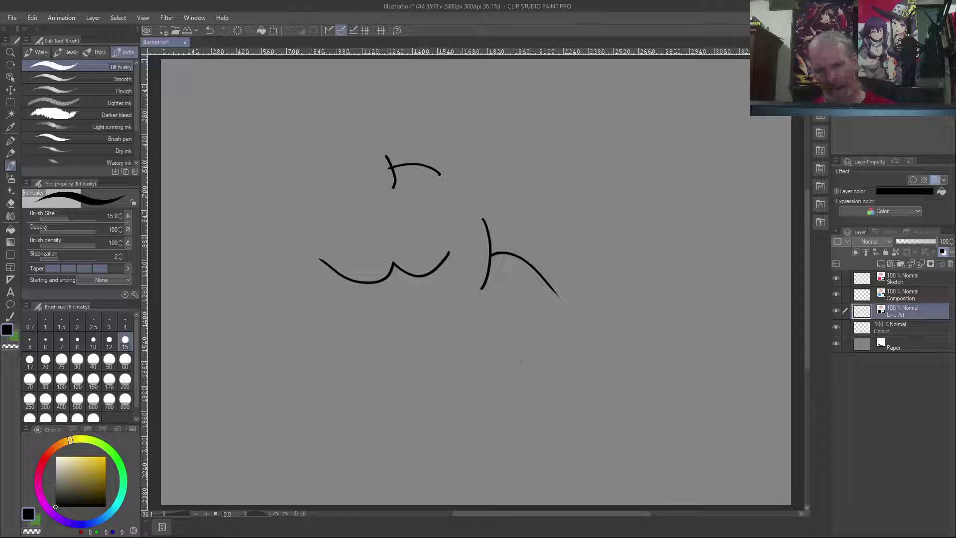
# Step: Draw a wide crescent-shaped smile and two small U-shaped mouths, and clear the Line Art layer
pyautogui.moveTo(658, 137)
pyautogui.mouseDown()
pyautogui.moveTo(571, 158)
pyautogui.moveTo(511, 153)
pyautogui.moveTo(420, 114)
pyautogui.moveTo(470, 161)
pyautogui.moveTo(519, 182)
pyautogui.moveTo(569, 187)
pyautogui.moveTo(622, 171)
pyautogui.moveTo(663, 137)
pyautogui.mouseUp()
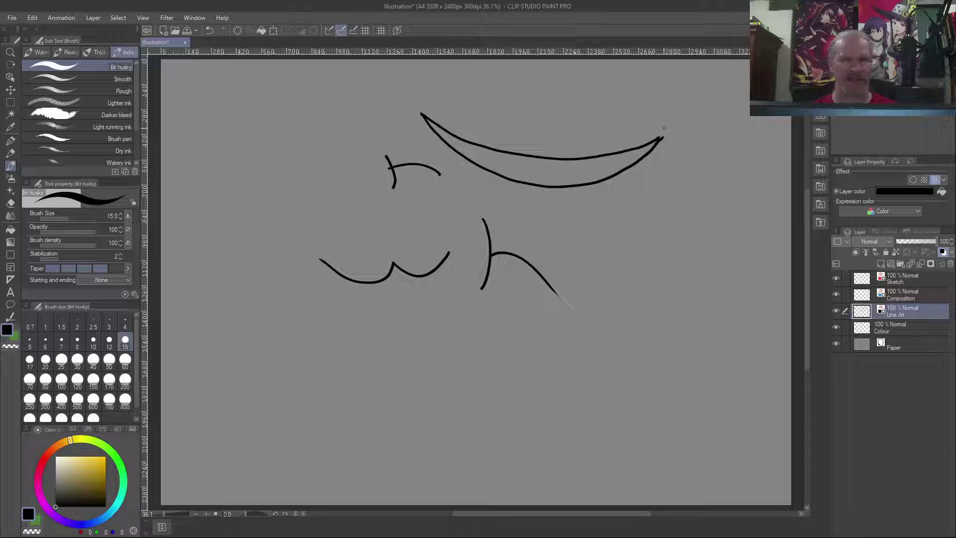
pyautogui.moveTo(273, 116)
pyautogui.mouseDown()
pyautogui.moveTo(284, 140)
pyautogui.moveTo(303, 147)
pyautogui.moveTo(305, 111)
pyautogui.mouseUp()
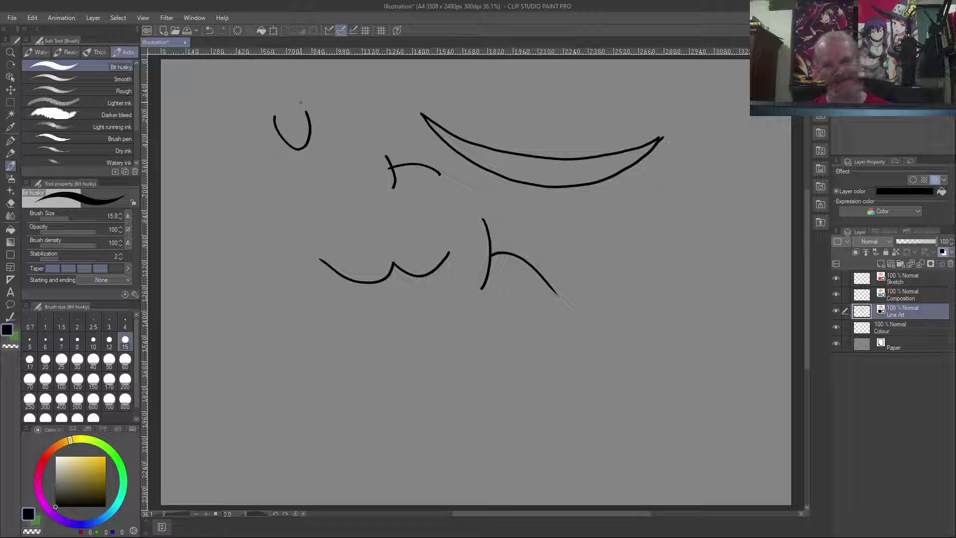
pyautogui.moveTo(446, 333)
pyautogui.mouseDown()
pyautogui.moveTo(423, 352)
pyautogui.moveTo(414, 333)
pyautogui.mouseUp()
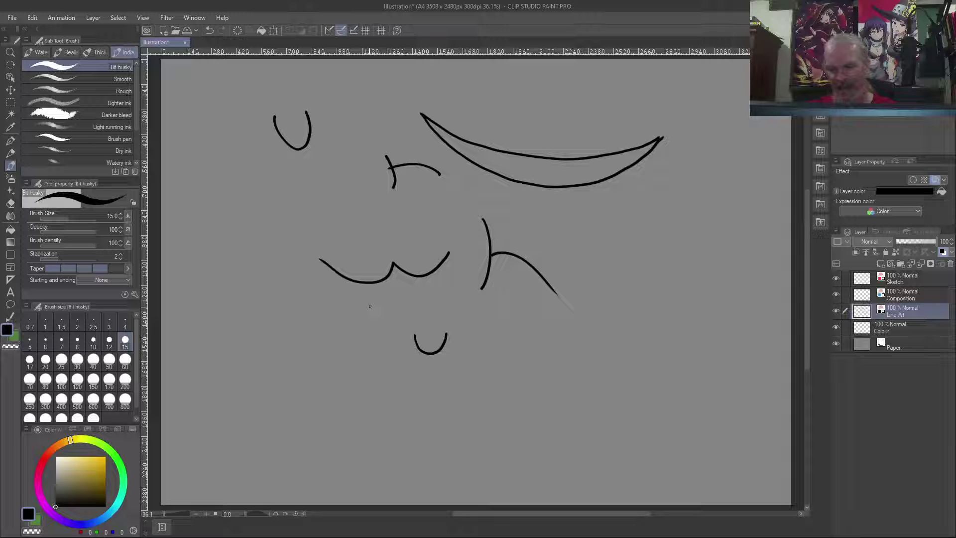
pyautogui.press('Delete')
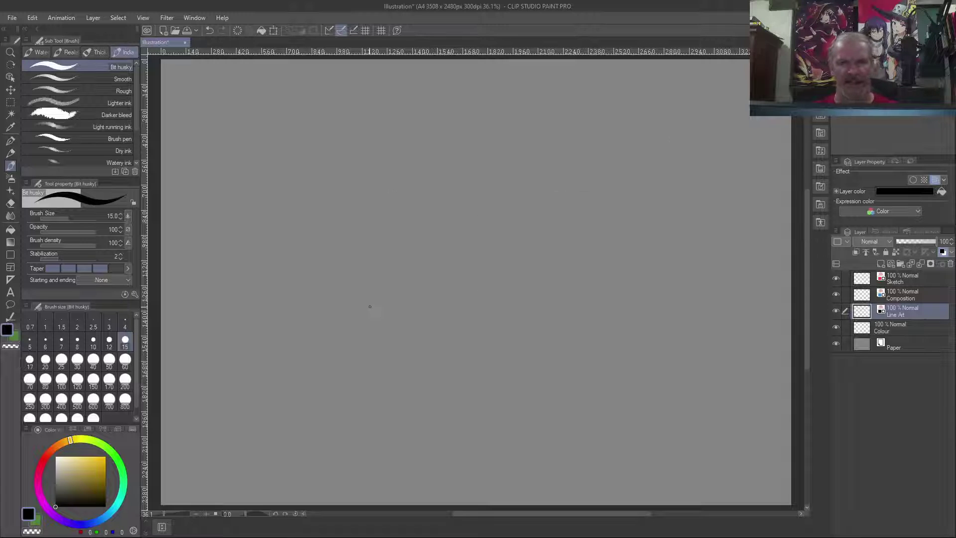
# Step: Draw a left-facing profile head with an eye and mouth corner, plus two larger mouth-corner marks and a partial face outline beside it
pyautogui.moveTo(407, 155)
pyautogui.mouseDown()
pyautogui.moveTo(379, 145)
pyautogui.moveTo(378, 134)
pyautogui.moveTo(372, 170)
pyautogui.mouseUp()
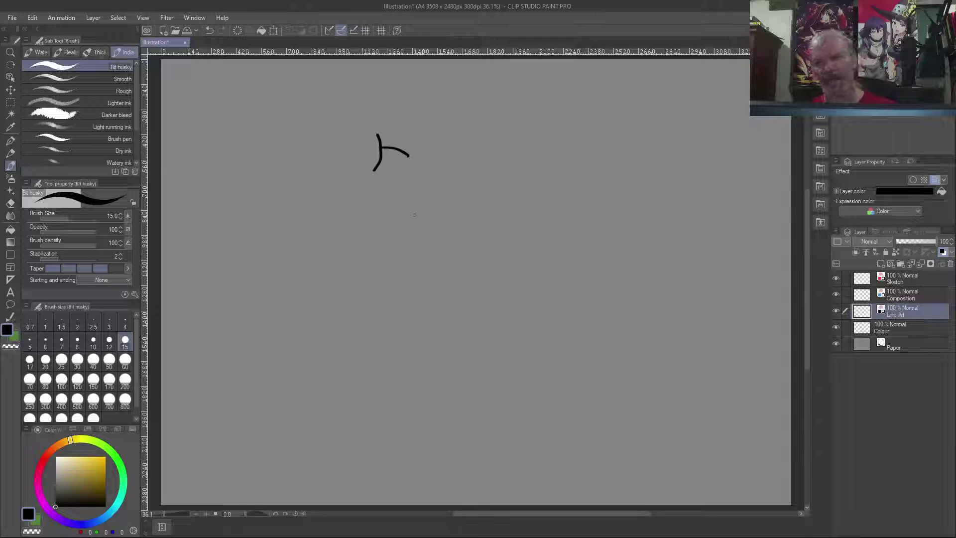
pyautogui.moveTo(414, 214)
pyautogui.mouseDown()
pyautogui.moveTo(431, 213)
pyautogui.moveTo(431, 230)
pyautogui.mouseUp()
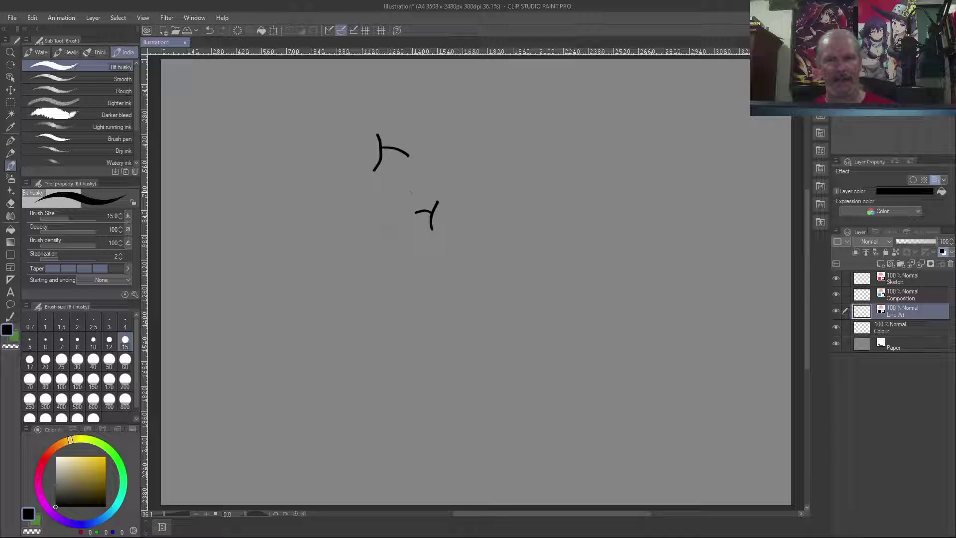
pyautogui.moveTo(432, 166)
pyautogui.mouseDown()
pyautogui.moveTo(416, 182)
pyautogui.moveTo(408, 237)
pyautogui.moveTo(454, 244)
pyautogui.moveTo(460, 215)
pyautogui.mouseUp()
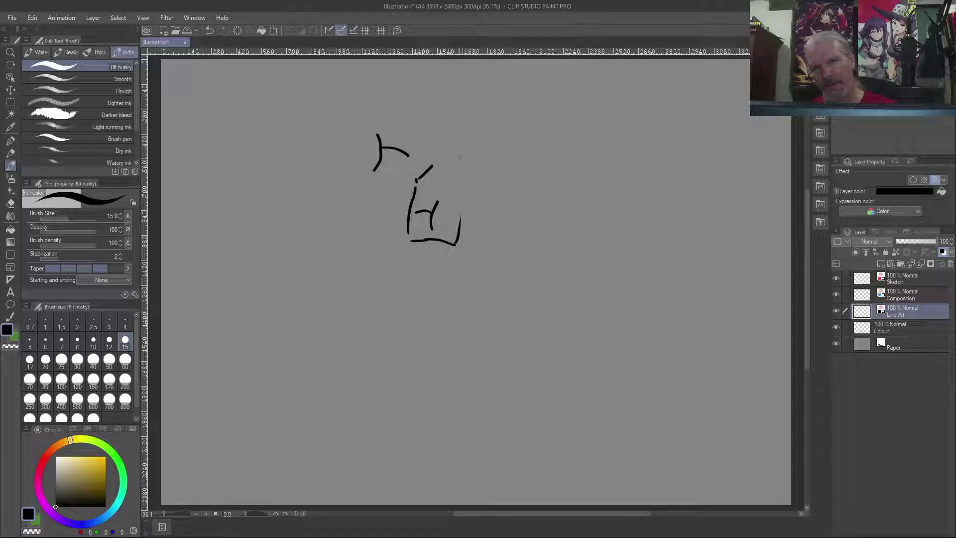
pyautogui.moveTo(450, 152); pyautogui.dragTo(446, 158)
pyautogui.moveTo(434, 166)
pyautogui.mouseDown()
pyautogui.moveTo(501, 232)
pyautogui.moveTo(483, 223)
pyautogui.moveTo(490, 229)
pyautogui.moveTo(447, 247)
pyautogui.mouseUp()
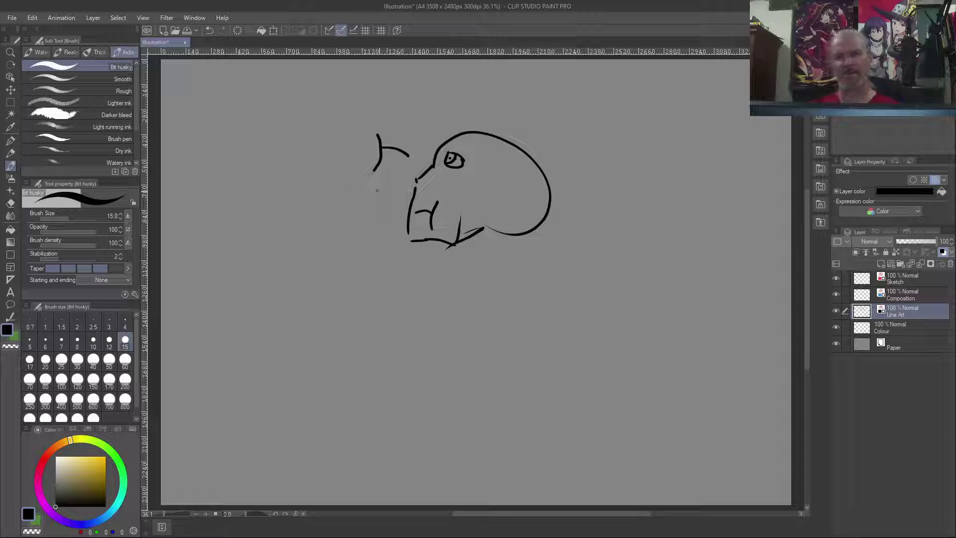
pyautogui.moveTo(351, 211)
pyautogui.mouseDown()
pyautogui.moveTo(318, 203)
pyautogui.moveTo(347, 235)
pyautogui.mouseUp()
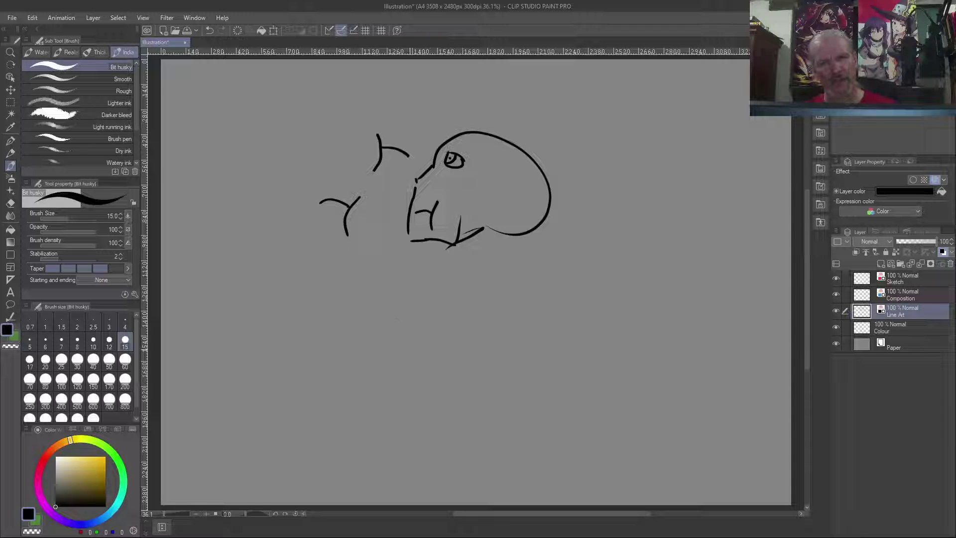
pyautogui.moveTo(336, 135)
pyautogui.mouseDown()
pyautogui.moveTo(314, 143)
pyautogui.moveTo(305, 219)
pyautogui.mouseUp()
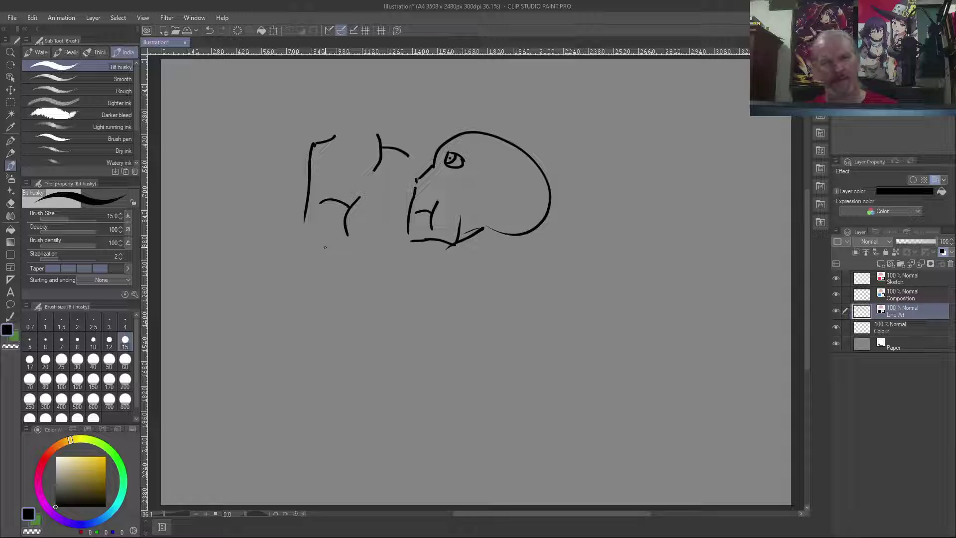
# Step: Draw a front-view face below the profile sketch with an angular jaw, slanted eyes, a short nose and an off-centre creased mouth
pyautogui.moveTo(423, 316)
pyautogui.mouseDown()
pyautogui.moveTo(415, 369)
pyautogui.moveTo(377, 392)
pyautogui.moveTo(332, 370)
pyautogui.moveTo(326, 303)
pyautogui.mouseUp()
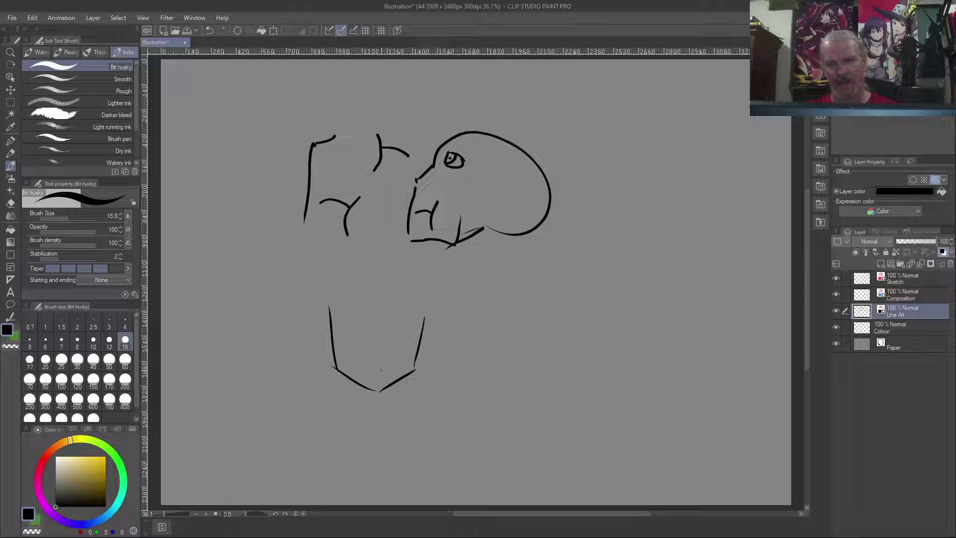
pyautogui.moveTo(390, 347)
pyautogui.mouseDown()
pyautogui.moveTo(394, 362)
pyautogui.moveTo(380, 363)
pyautogui.mouseUp()
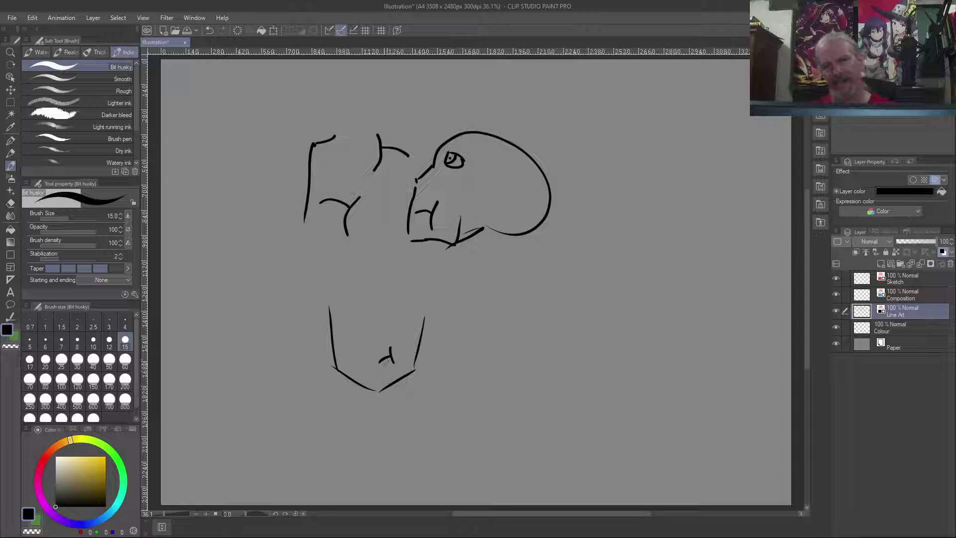
pyautogui.moveTo(397, 353)
pyautogui.mouseDown()
pyautogui.moveTo(411, 353)
pyautogui.moveTo(403, 361)
pyautogui.mouseUp()
pyautogui.moveTo(387, 310); pyautogui.dragTo(406, 303)
pyautogui.moveTo(346, 302)
pyautogui.mouseDown()
pyautogui.moveTo(367, 310)
pyautogui.moveTo(382, 338)
pyautogui.mouseUp()
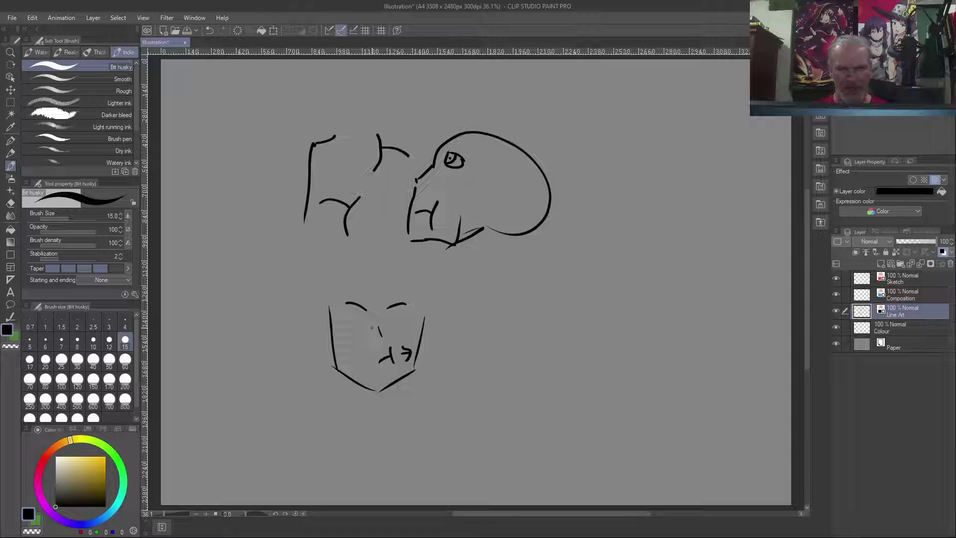
pyautogui.moveTo(346, 305)
pyautogui.mouseDown()
pyautogui.moveTo(363, 329)
pyautogui.moveTo(363, 317)
pyautogui.moveTo(401, 326)
pyautogui.mouseUp()
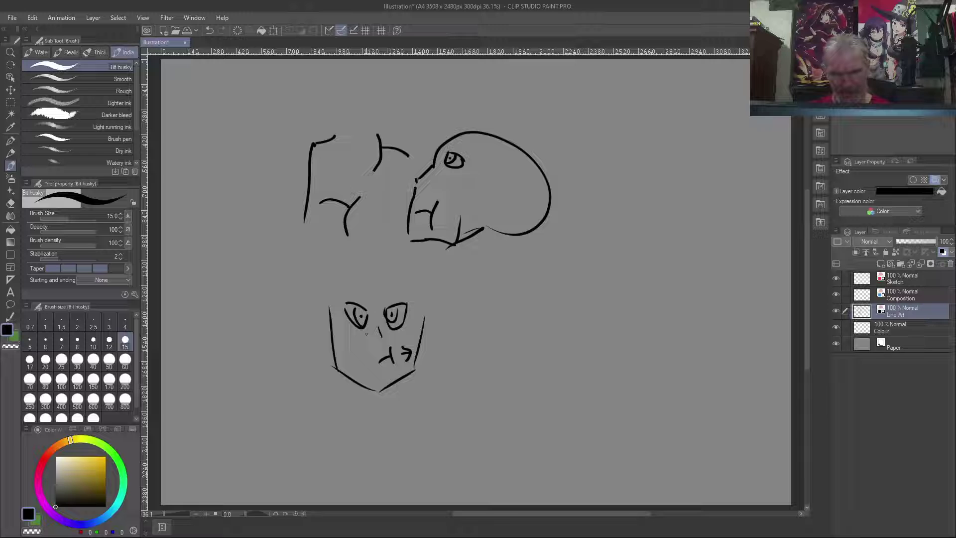
# Step: Draw the hair around the front-view face with a rounded crown, long pointed side strands and jagged bangs
pyautogui.moveTo(408, 278)
pyautogui.mouseDown()
pyautogui.moveTo(325, 293)
pyautogui.moveTo(338, 286)
pyautogui.moveTo(324, 328)
pyautogui.mouseUp()
pyautogui.moveTo(314, 284); pyautogui.dragTo(326, 351)
pyautogui.moveTo(313, 301); pyautogui.dragTo(316, 315)
pyautogui.moveTo(413, 281)
pyautogui.mouseDown()
pyautogui.moveTo(422, 333)
pyautogui.moveTo(436, 309)
pyautogui.moveTo(436, 371)
pyautogui.mouseUp()
pyautogui.moveTo(443, 299)
pyautogui.mouseDown()
pyautogui.moveTo(427, 270)
pyautogui.moveTo(394, 256)
pyautogui.moveTo(313, 264)
pyautogui.moveTo(304, 308)
pyautogui.moveTo(308, 366)
pyautogui.mouseUp()
pyautogui.moveTo(318, 327); pyautogui.dragTo(315, 393)
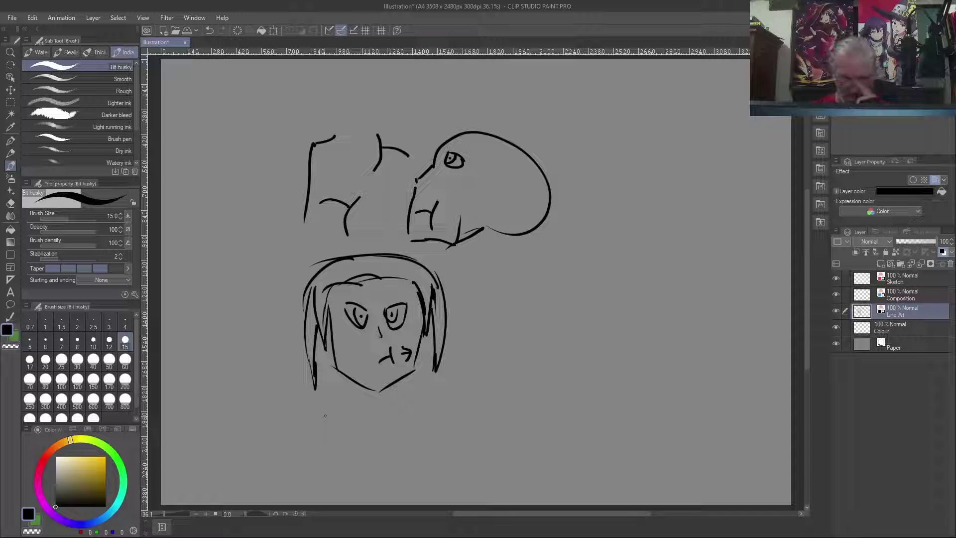
pyautogui.moveTo(332, 275)
pyautogui.mouseDown()
pyautogui.moveTo(336, 291)
pyautogui.moveTo(355, 277)
pyautogui.moveTo(389, 292)
pyautogui.moveTo(394, 268)
pyautogui.moveTo(399, 290)
pyautogui.moveTo(418, 278)
pyautogui.mouseUp()
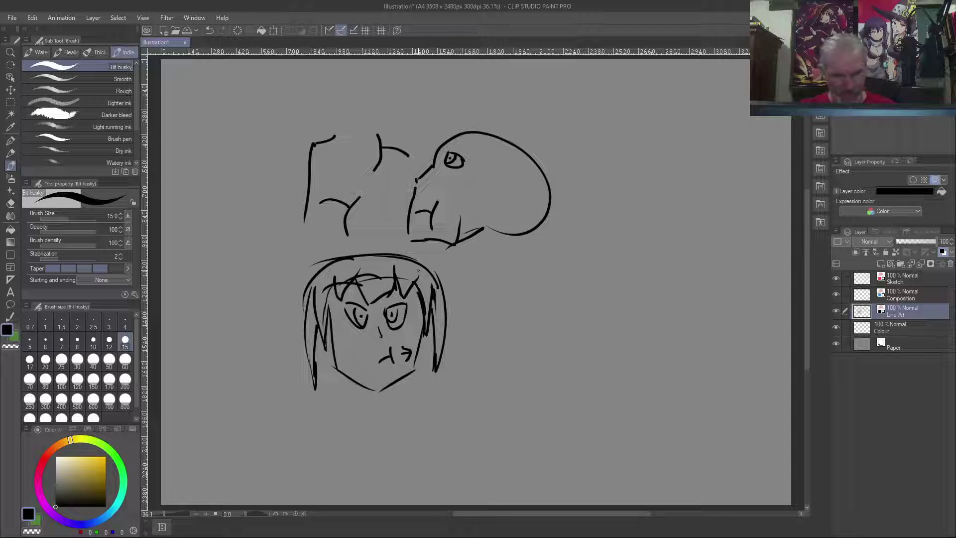
# Step: Sketch a few more strokes in the empty canvas area beside the front-view face, and clear the Line Art layer
pyautogui.moveTo(524, 284)
pyautogui.mouseDown()
pyautogui.moveTo(536, 349)
pyautogui.moveTo(597, 391)
pyautogui.moveTo(614, 378)
pyautogui.moveTo(666, 267)
pyautogui.mouseUp()
pyautogui.moveTo(649, 320); pyautogui.dragTo(658, 276)
pyautogui.moveTo(696, 134)
pyautogui.mouseDown()
pyautogui.moveTo(689, 180)
pyautogui.moveTo(634, 244)
pyautogui.moveTo(592, 233)
pyautogui.mouseUp()
pyautogui.moveTo(212, 193)
pyautogui.mouseDown()
pyautogui.moveTo(217, 321)
pyautogui.moveTo(277, 411)
pyautogui.mouseUp()
pyautogui.press('Delete')
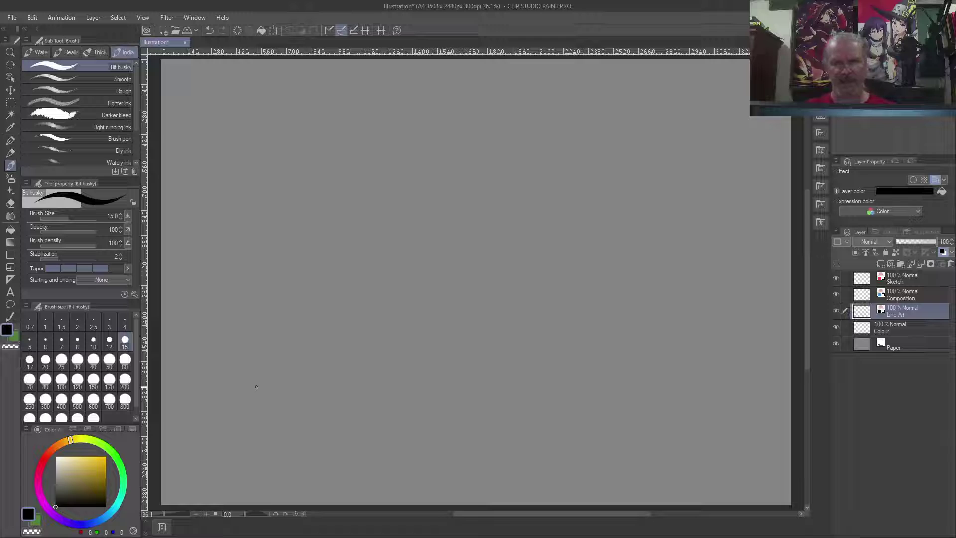
# Step: Draw a large three-quarter face outline with a rounded forehead, indented eye socket, sloping cheek, small chin and long jawline
pyautogui.moveTo(391, 81)
pyautogui.mouseDown()
pyautogui.moveTo(374, 162)
pyautogui.moveTo(395, 210)
pyautogui.moveTo(388, 238)
pyautogui.mouseUp()
pyautogui.moveTo(385, 244); pyautogui.dragTo(431, 398)
pyautogui.moveTo(394, 283)
pyautogui.mouseDown()
pyautogui.moveTo(388, 87)
pyautogui.moveTo(412, 71)
pyautogui.mouseUp()
pyautogui.moveTo(394, 179); pyautogui.dragTo(389, 191)
pyautogui.moveTo(431, 392)
pyautogui.mouseDown()
pyautogui.moveTo(453, 418)
pyautogui.moveTo(523, 382)
pyautogui.mouseUp()
pyautogui.moveTo(487, 410)
pyautogui.mouseDown()
pyautogui.moveTo(598, 337)
pyautogui.moveTo(621, 272)
pyautogui.moveTo(611, 319)
pyautogui.mouseUp()
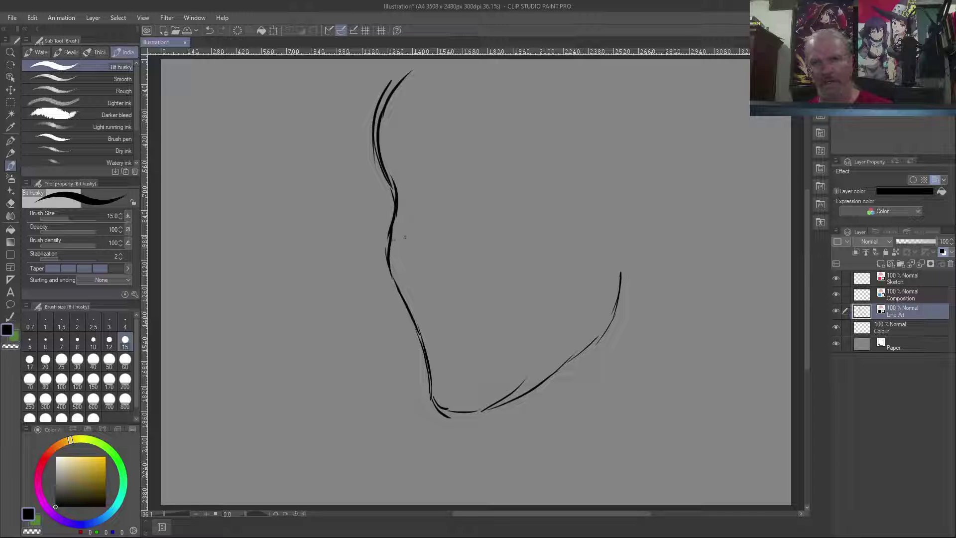
# Step: Draw a narrow nose, an angular near eye, a partial far eye and two short mouth lines on the face
pyautogui.moveTo(432, 207); pyautogui.dragTo(421, 270)
pyautogui.moveTo(425, 234)
pyautogui.mouseDown()
pyautogui.moveTo(422, 277)
pyautogui.moveTo(423, 215)
pyautogui.moveTo(413, 278)
pyautogui.moveTo(430, 280)
pyautogui.moveTo(434, 219)
pyautogui.moveTo(430, 269)
pyautogui.moveTo(450, 269)
pyautogui.moveTo(430, 282)
pyautogui.mouseUp()
pyautogui.moveTo(440, 228)
pyautogui.mouseDown()
pyautogui.moveTo(444, 258)
pyautogui.moveTo(414, 284)
pyautogui.moveTo(424, 282)
pyautogui.mouseUp()
pyautogui.moveTo(450, 183); pyautogui.dragTo(481, 176)
pyautogui.moveTo(397, 193)
pyautogui.mouseDown()
pyautogui.moveTo(399, 216)
pyautogui.moveTo(397, 191)
pyautogui.moveTo(397, 213)
pyautogui.moveTo(446, 188)
pyautogui.moveTo(491, 201)
pyautogui.moveTo(497, 172)
pyautogui.moveTo(466, 185)
pyautogui.moveTo(483, 174)
pyautogui.moveTo(473, 178)
pyautogui.moveTo(478, 202)
pyautogui.mouseUp()
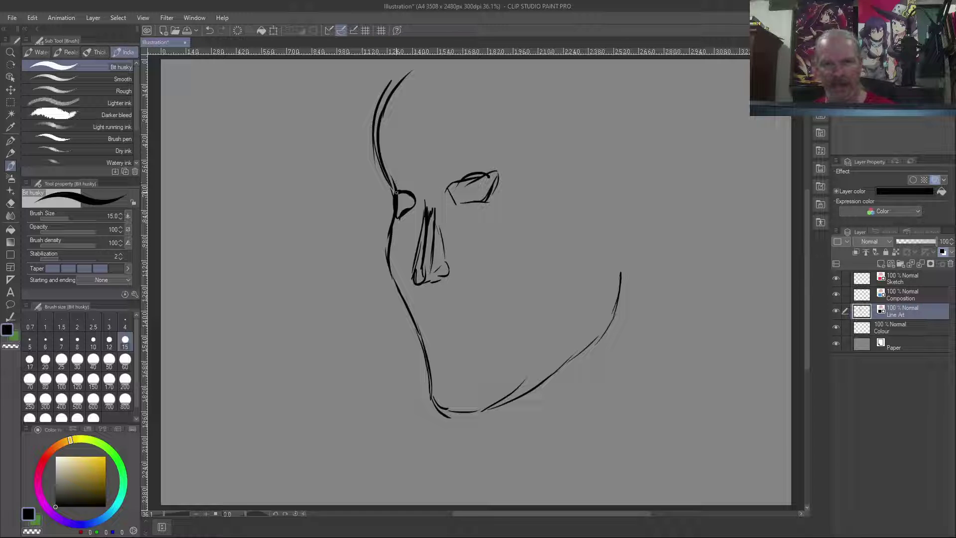
pyautogui.moveTo(395, 206); pyautogui.dragTo(416, 195)
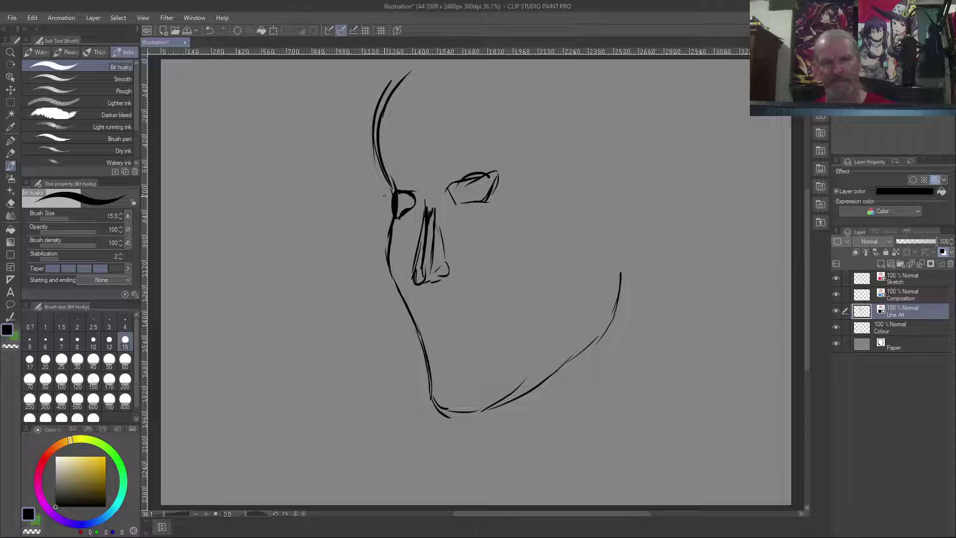
pyautogui.moveTo(439, 330)
pyautogui.mouseDown()
pyautogui.moveTo(451, 327)
pyautogui.moveTo(423, 338)
pyautogui.moveTo(456, 328)
pyautogui.moveTo(435, 355)
pyautogui.moveTo(453, 351)
pyautogui.moveTo(430, 357)
pyautogui.mouseUp()
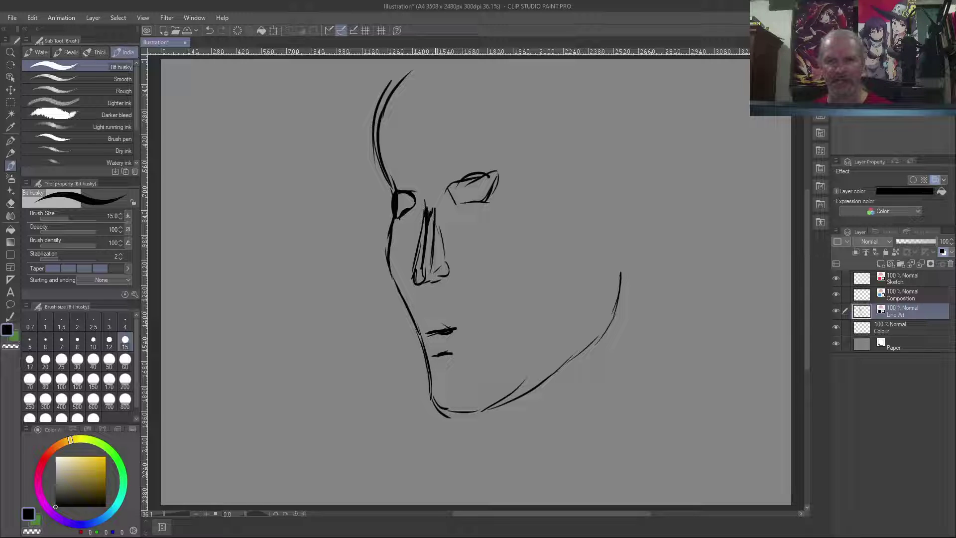
# Step: Darken the edge and underside of the nose, and draw an ear with inner folds above the jaw's end
pyautogui.moveTo(441, 279)
pyautogui.mouseDown()
pyautogui.moveTo(410, 292)
pyautogui.moveTo(421, 213)
pyautogui.moveTo(420, 249)
pyautogui.mouseUp()
pyautogui.moveTo(592, 163)
pyautogui.mouseDown()
pyautogui.moveTo(602, 155)
pyautogui.moveTo(615, 222)
pyautogui.moveTo(605, 243)
pyautogui.mouseUp()
pyautogui.moveTo(614, 206)
pyautogui.mouseDown()
pyautogui.moveTo(617, 158)
pyautogui.moveTo(590, 210)
pyautogui.moveTo(598, 219)
pyautogui.mouseUp()
pyautogui.moveTo(615, 173)
pyautogui.mouseDown()
pyautogui.moveTo(604, 208)
pyautogui.moveTo(605, 170)
pyautogui.moveTo(611, 183)
pyautogui.moveTo(600, 207)
pyautogui.moveTo(589, 199)
pyautogui.mouseUp()
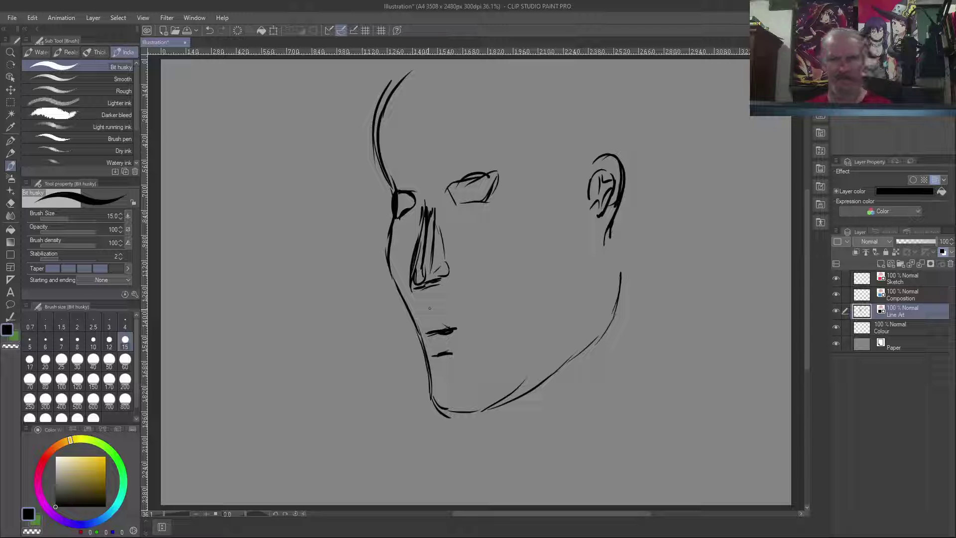
# Step: Draw a curved hairline across the forehead with pointed bangs above the eyes and a long sideburn strand on the cheek
pyautogui.moveTo(482, 103)
pyautogui.mouseDown()
pyautogui.moveTo(411, 109)
pyautogui.moveTo(379, 128)
pyautogui.mouseUp()
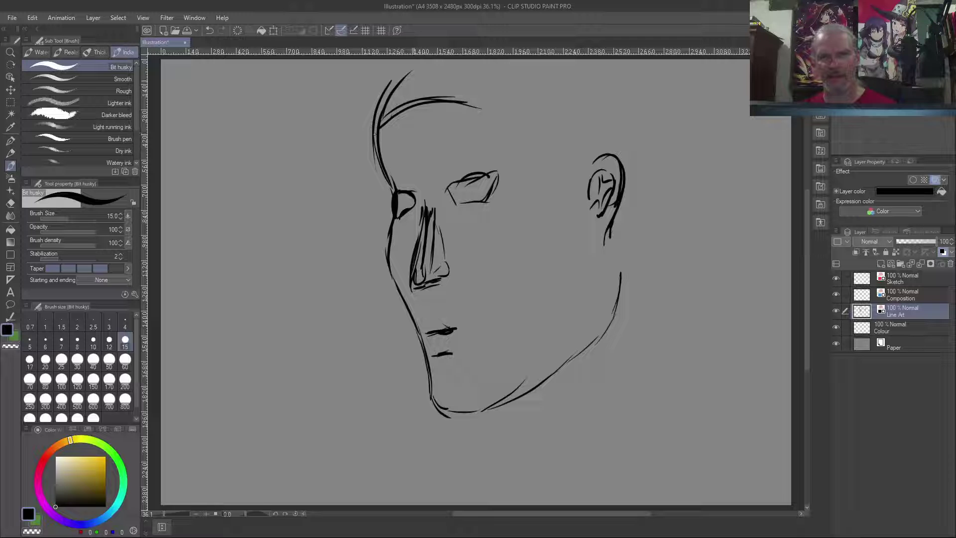
pyautogui.moveTo(449, 77)
pyautogui.mouseDown()
pyautogui.moveTo(440, 102)
pyautogui.moveTo(448, 172)
pyautogui.moveTo(400, 133)
pyautogui.mouseUp()
pyautogui.moveTo(415, 163); pyautogui.dragTo(386, 88)
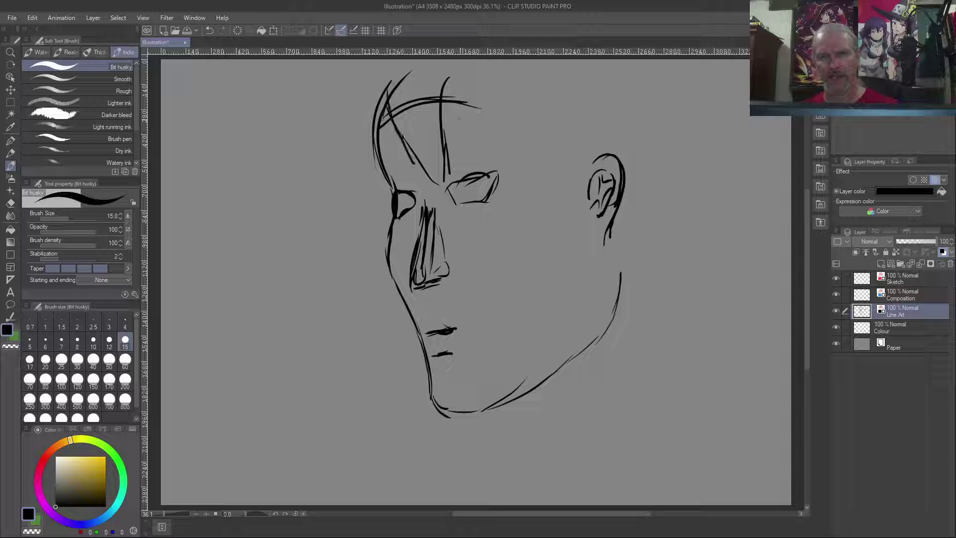
pyautogui.moveTo(526, 75); pyautogui.dragTo(508, 164)
pyautogui.moveTo(514, 178)
pyautogui.mouseDown()
pyautogui.moveTo(479, 134)
pyautogui.moveTo(445, 113)
pyautogui.mouseUp()
pyautogui.moveTo(560, 72)
pyautogui.mouseDown()
pyautogui.moveTo(568, 91)
pyautogui.moveTo(559, 258)
pyautogui.mouseUp()
pyautogui.moveTo(529, 133); pyautogui.dragTo(561, 267)
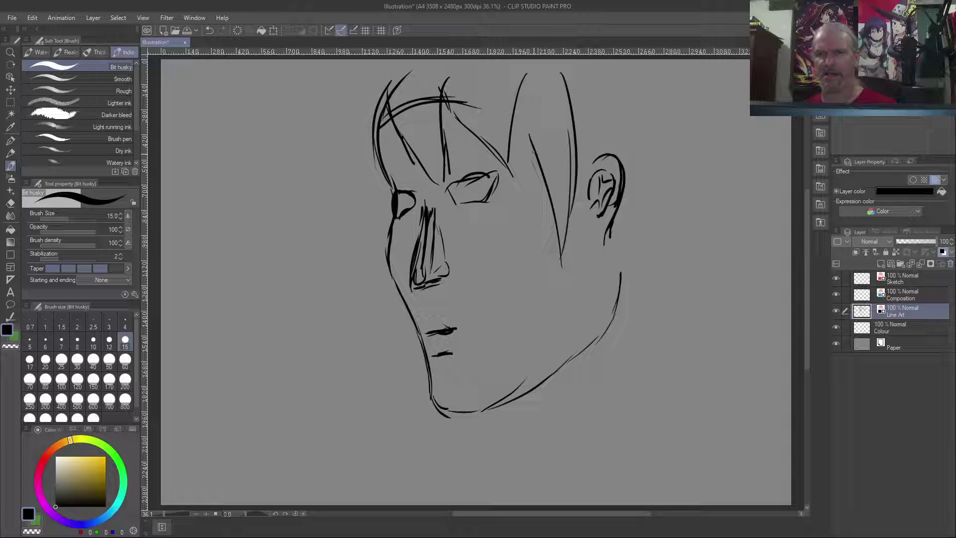
# Step: Draw hair strands around the ear and a long lock behind it ending in a point at the nape
pyautogui.moveTo(534, 169)
pyautogui.mouseDown()
pyautogui.moveTo(513, 117)
pyautogui.moveTo(531, 144)
pyautogui.mouseUp()
pyautogui.moveTo(573, 111); pyautogui.dragTo(593, 164)
pyautogui.moveTo(638, 94); pyautogui.dragTo(655, 278)
pyautogui.moveTo(653, 227); pyautogui.dragTo(658, 338)
pyautogui.moveTo(654, 277); pyautogui.dragTo(672, 369)
pyautogui.moveTo(639, 335)
pyautogui.mouseDown()
pyautogui.moveTo(671, 368)
pyautogui.moveTo(610, 328)
pyautogui.mouseUp()
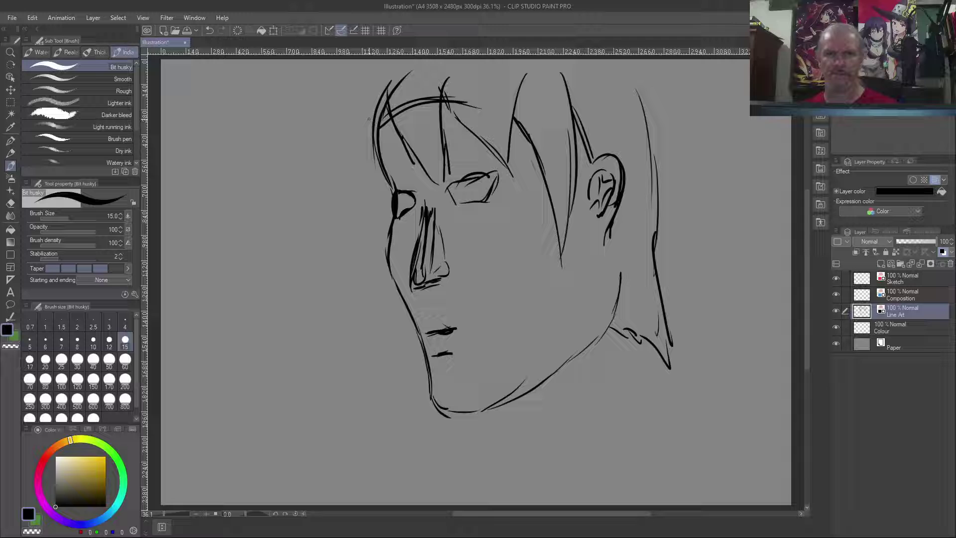
# Step: Build up layered hair strands beside the forehead and far eye, and draw the outer hair contour behind the head
pyautogui.moveTo(393, 108)
pyautogui.mouseDown()
pyautogui.moveTo(387, 123)
pyautogui.moveTo(403, 185)
pyautogui.moveTo(374, 164)
pyautogui.mouseUp()
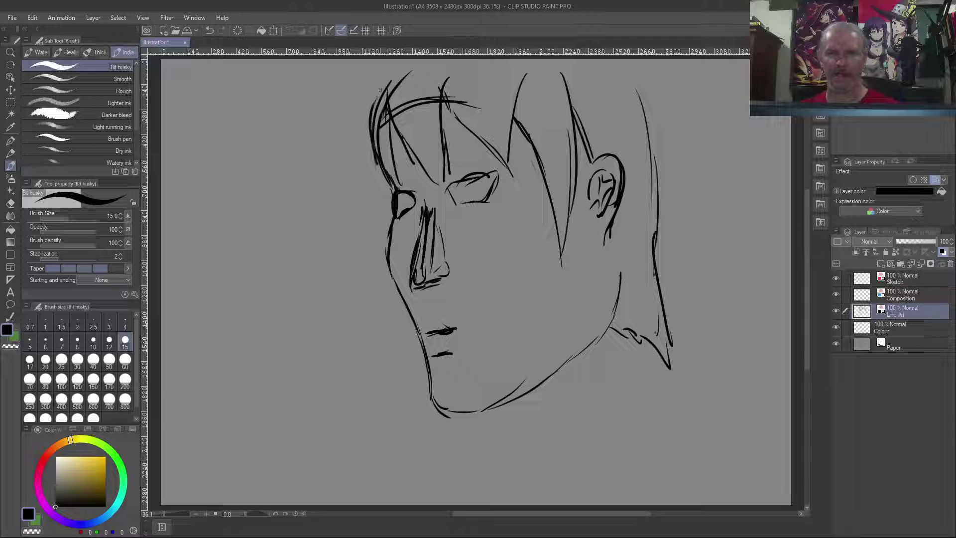
pyautogui.moveTo(357, 120); pyautogui.dragTo(374, 187)
pyautogui.moveTo(369, 166); pyautogui.dragTo(393, 201)
pyautogui.moveTo(393, 165); pyautogui.dragTo(391, 180)
pyautogui.moveTo(363, 111); pyautogui.dragTo(357, 135)
pyautogui.moveTo(383, 75); pyautogui.dragTo(360, 112)
pyautogui.moveTo(406, 80); pyautogui.dragTo(373, 113)
pyautogui.moveTo(362, 145); pyautogui.dragTo(388, 230)
pyautogui.moveTo(377, 184)
pyautogui.mouseDown()
pyautogui.moveTo(386, 230)
pyautogui.moveTo(416, 236)
pyautogui.mouseUp()
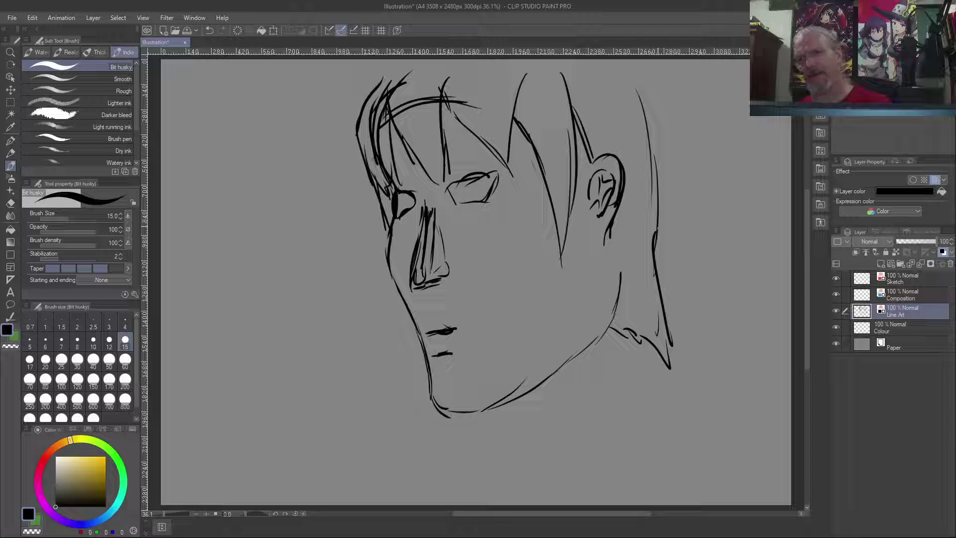
pyautogui.moveTo(704, 340)
pyautogui.mouseDown()
pyautogui.moveTo(716, 94)
pyautogui.moveTo(687, 60)
pyautogui.mouseUp()
pyautogui.moveTo(395, 77); pyautogui.dragTo(423, 60)
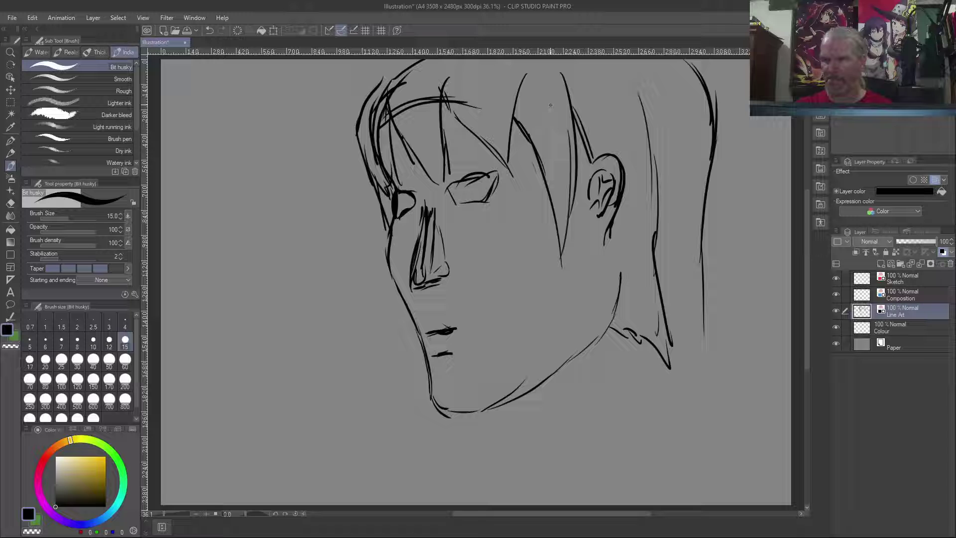
# Step: Move the Line Art layer's head down and left on the canvas to leave room above the forehead
pyautogui.press('m')
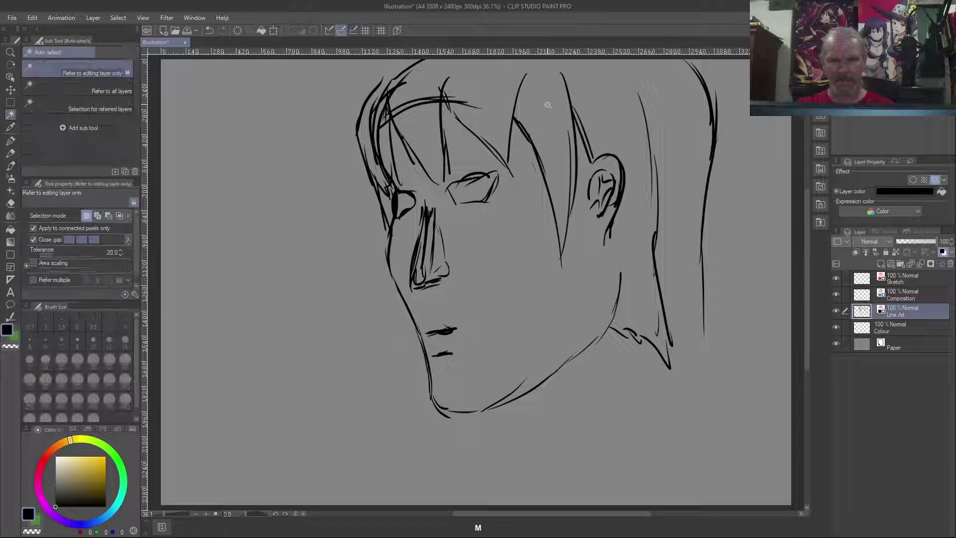
pyautogui.press('b')
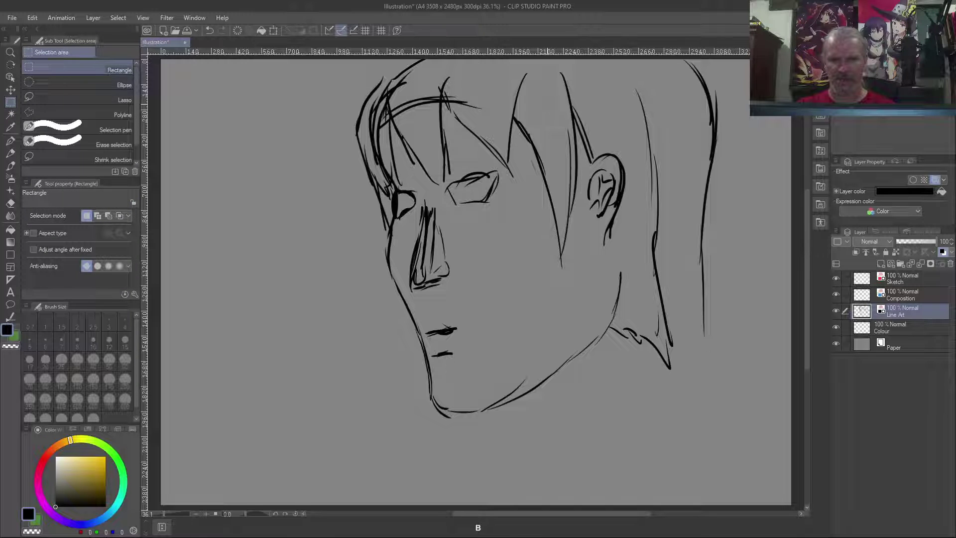
pyautogui.hotkey('ctrl', 'd')
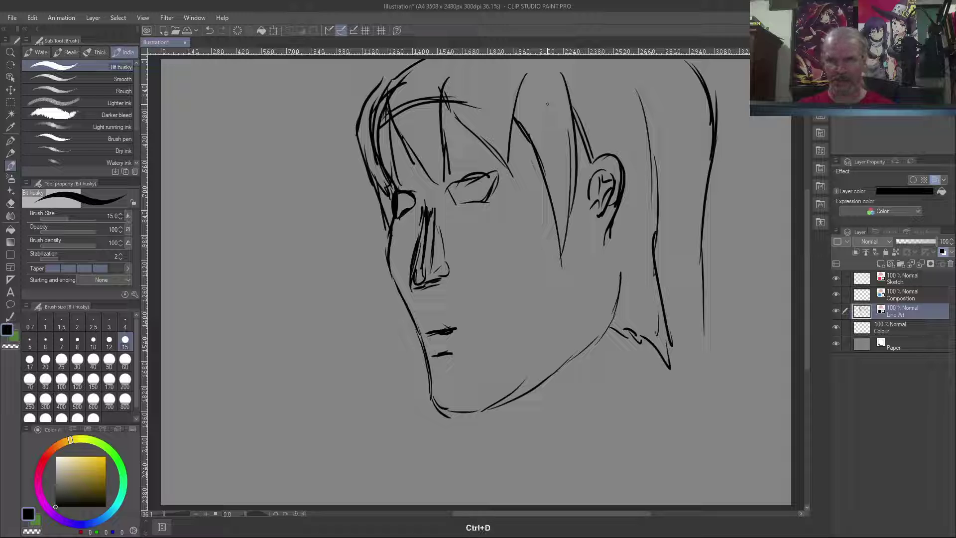
pyautogui.press('y')
pyautogui.press('k')
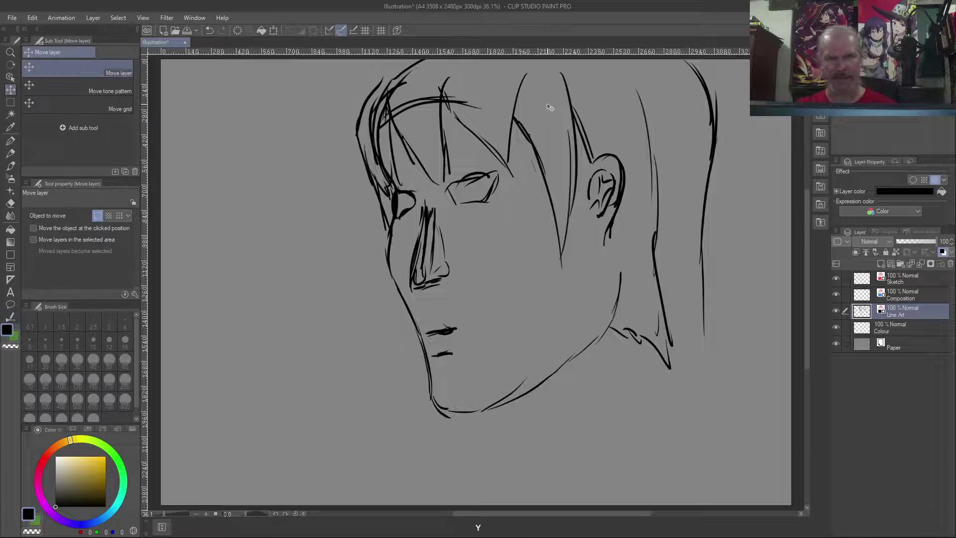
pyautogui.moveTo(510, 212)
pyautogui.mouseDown()
pyautogui.moveTo(448, 277)
pyautogui.moveTo(455, 292)
pyautogui.mouseUp()
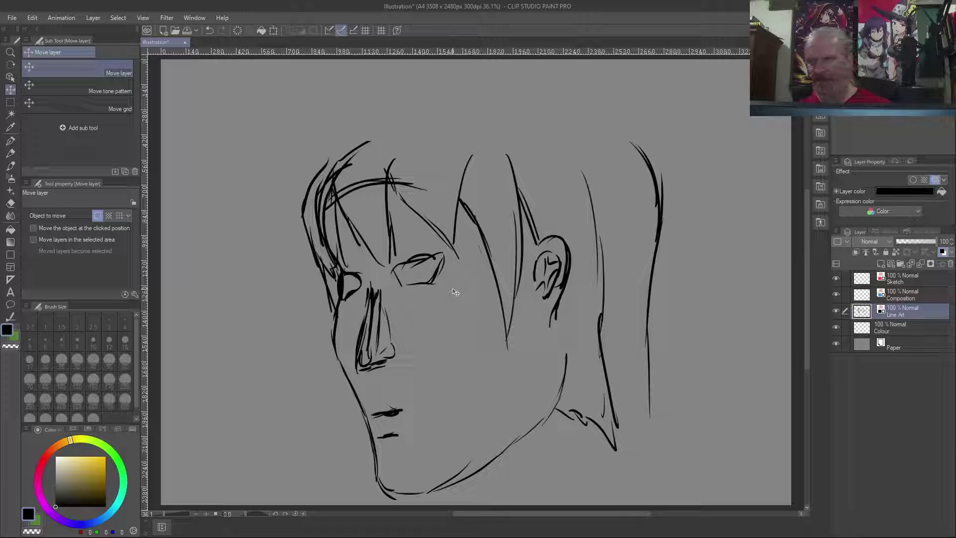
# Step: Draw the rounded skull over the top and back of the head, curving down behind the ear
pyautogui.press('b')
pyautogui.moveTo(337, 163)
pyautogui.mouseDown()
pyautogui.moveTo(393, 115)
pyautogui.moveTo(509, 114)
pyautogui.mouseUp()
pyautogui.moveTo(448, 111)
pyautogui.mouseDown()
pyautogui.moveTo(530, 124)
pyautogui.moveTo(583, 161)
pyautogui.mouseUp()
pyautogui.moveTo(412, 107); pyautogui.dragTo(543, 107)
pyautogui.moveTo(462, 106); pyautogui.dragTo(610, 153)
pyautogui.moveTo(563, 128)
pyautogui.mouseDown()
pyautogui.moveTo(605, 175)
pyautogui.moveTo(622, 229)
pyautogui.moveTo(619, 278)
pyautogui.moveTo(577, 317)
pyautogui.moveTo(620, 274)
pyautogui.moveTo(624, 221)
pyautogui.moveTo(570, 119)
pyautogui.moveTo(626, 209)
pyautogui.mouseUp()
pyautogui.moveTo(610, 164); pyautogui.dragTo(621, 214)
pyautogui.moveTo(485, 102)
pyautogui.mouseDown()
pyautogui.moveTo(546, 112)
pyautogui.moveTo(595, 143)
pyautogui.moveTo(626, 204)
pyautogui.moveTo(633, 260)
pyautogui.moveTo(611, 438)
pyautogui.mouseUp()
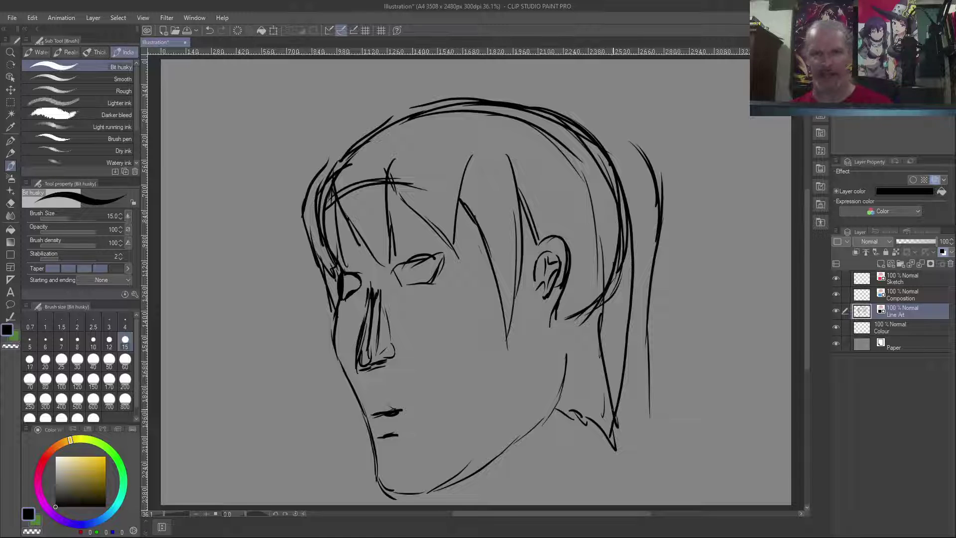
pyautogui.moveTo(424, 105)
pyautogui.mouseDown()
pyautogui.moveTo(544, 114)
pyautogui.moveTo(628, 222)
pyautogui.moveTo(628, 267)
pyautogui.mouseUp()
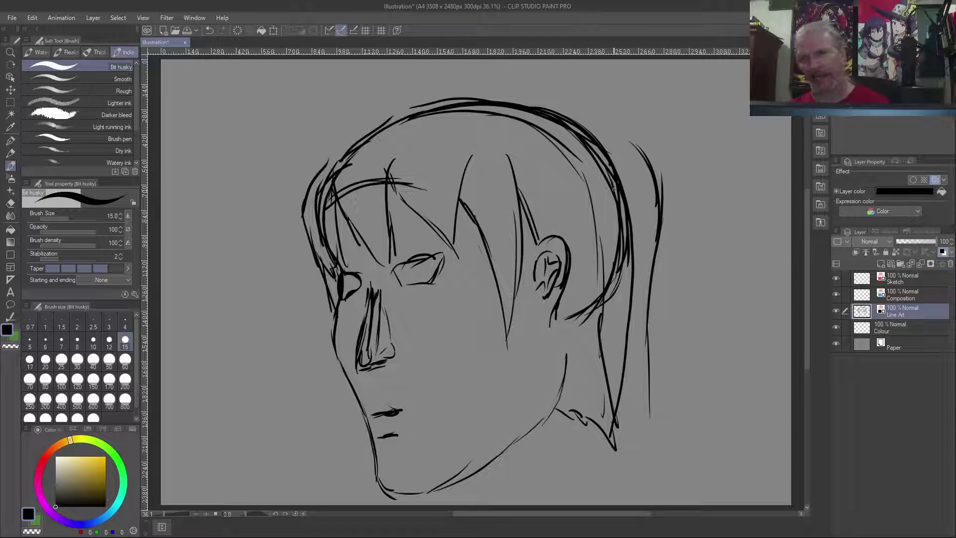
# Step: Darken the back curve of the skull and add long hair strands running down from behind the ear to the nape
pyautogui.moveTo(614, 188); pyautogui.dragTo(590, 301)
pyautogui.moveTo(622, 258)
pyautogui.mouseDown()
pyautogui.moveTo(570, 333)
pyautogui.moveTo(611, 417)
pyautogui.mouseUp()
pyautogui.moveTo(583, 319); pyautogui.dragTo(596, 389)
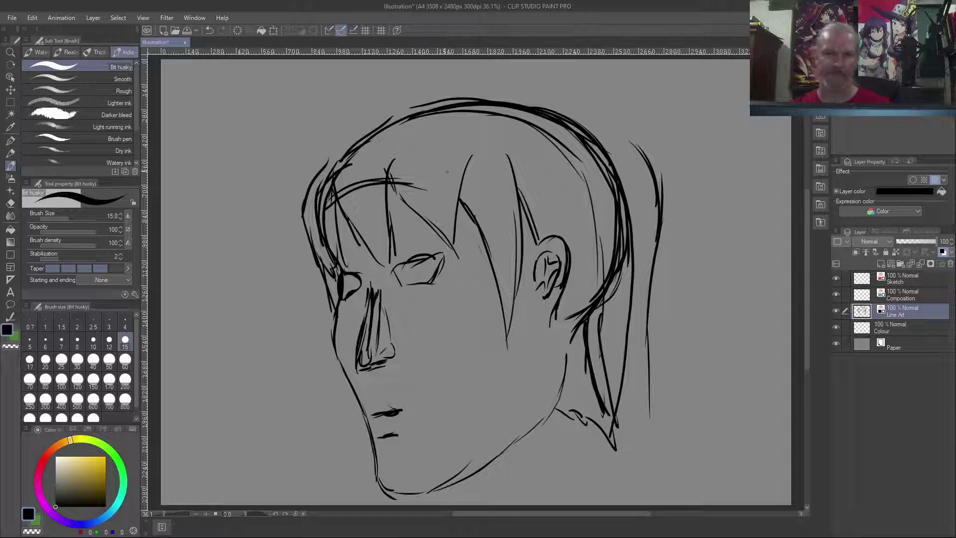
# Step: Draw the outer hair contour from the far temple up and over the crown to the back of the head
pyautogui.moveTo(334, 137)
pyautogui.mouseDown()
pyautogui.moveTo(301, 201)
pyautogui.moveTo(313, 179)
pyautogui.mouseUp()
pyautogui.moveTo(315, 183); pyautogui.dragTo(307, 214)
pyautogui.moveTo(311, 160); pyautogui.dragTo(302, 185)
pyautogui.moveTo(312, 210); pyautogui.dragTo(304, 244)
pyautogui.moveTo(333, 261)
pyautogui.mouseDown()
pyautogui.moveTo(320, 275)
pyautogui.moveTo(315, 266)
pyautogui.mouseUp()
pyautogui.moveTo(318, 147)
pyautogui.mouseDown()
pyautogui.moveTo(311, 167)
pyautogui.moveTo(385, 85)
pyautogui.mouseUp()
pyautogui.moveTo(359, 114)
pyautogui.mouseDown()
pyautogui.moveTo(430, 76)
pyautogui.moveTo(405, 81)
pyautogui.moveTo(492, 73)
pyautogui.mouseUp()
pyautogui.moveTo(443, 76)
pyautogui.mouseDown()
pyautogui.moveTo(487, 69)
pyautogui.moveTo(597, 97)
pyautogui.mouseUp()
pyautogui.moveTo(487, 79)
pyautogui.mouseDown()
pyautogui.moveTo(569, 102)
pyautogui.moveTo(653, 190)
pyautogui.mouseUp()
# Step: Extend the hair down the back of the head with overlapping strands ending in pointed tips at the nape
pyautogui.moveTo(610, 119)
pyautogui.mouseDown()
pyautogui.moveTo(655, 204)
pyautogui.moveTo(652, 366)
pyautogui.mouseUp()
pyautogui.moveTo(658, 267); pyautogui.dragTo(656, 383)
pyautogui.moveTo(643, 313); pyautogui.dragTo(667, 430)
pyautogui.moveTo(635, 397); pyautogui.dragTo(658, 422)
pyautogui.moveTo(605, 357)
pyautogui.mouseDown()
pyautogui.moveTo(628, 395)
pyautogui.moveTo(615, 421)
pyautogui.moveTo(573, 317)
pyautogui.moveTo(591, 379)
pyautogui.mouseUp()
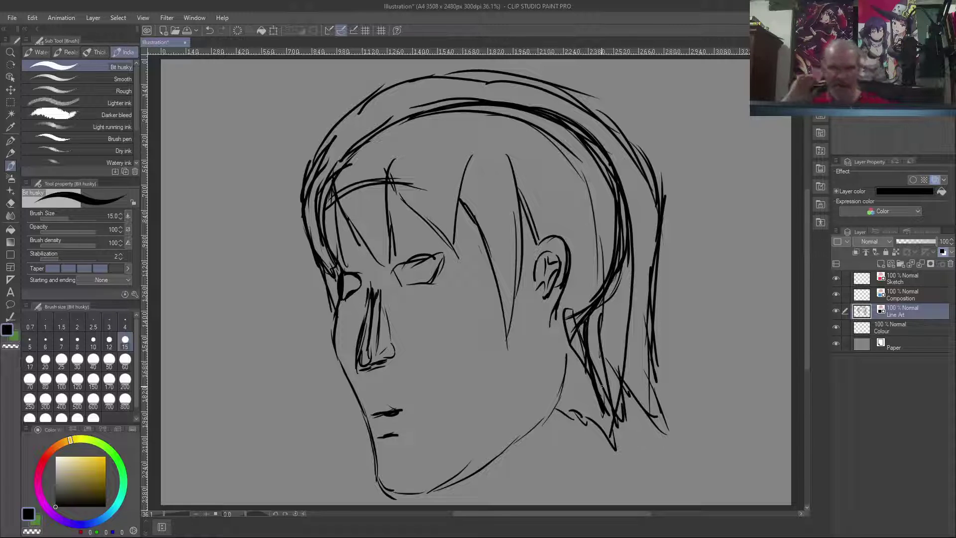
# Step: Add strand strokes between the skull and the outer hair contour to thicken the hair along the top and back
pyautogui.moveTo(623, 243)
pyautogui.mouseDown()
pyautogui.moveTo(617, 151)
pyautogui.moveTo(558, 98)
pyautogui.moveTo(453, 81)
pyautogui.moveTo(376, 123)
pyautogui.mouseUp()
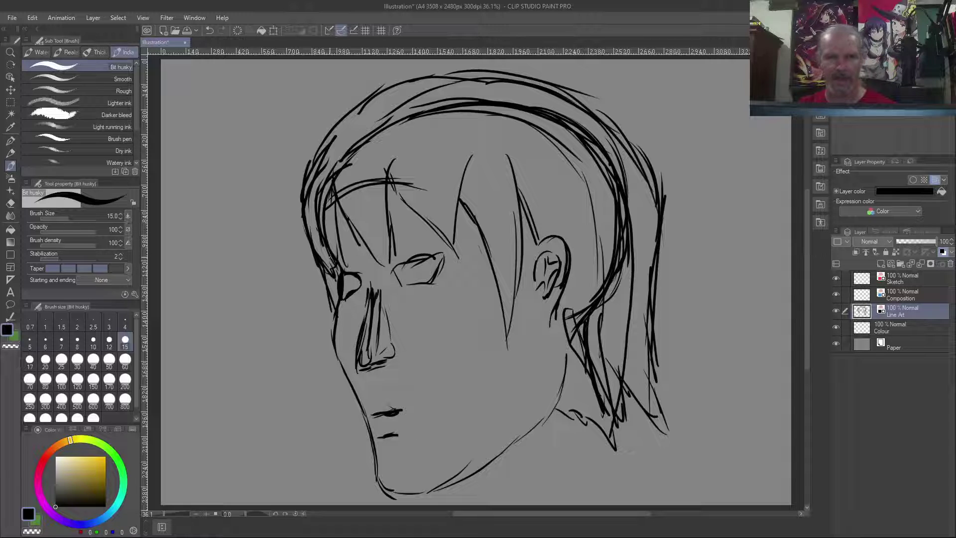
pyautogui.moveTo(322, 230)
pyautogui.mouseDown()
pyautogui.moveTo(340, 139)
pyautogui.moveTo(328, 185)
pyautogui.moveTo(379, 110)
pyautogui.moveTo(452, 83)
pyautogui.moveTo(574, 100)
pyautogui.mouseUp()
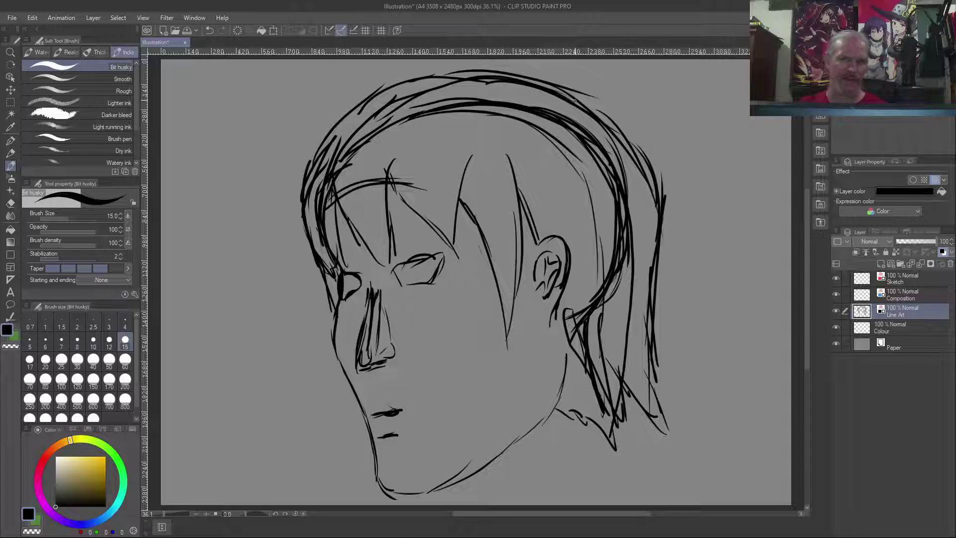
pyautogui.moveTo(489, 68)
pyautogui.mouseDown()
pyautogui.moveTo(620, 94)
pyautogui.moveTo(649, 187)
pyautogui.mouseUp()
pyautogui.moveTo(517, 73); pyautogui.dragTo(647, 159)
pyautogui.moveTo(615, 107); pyautogui.dragTo(445, 82)
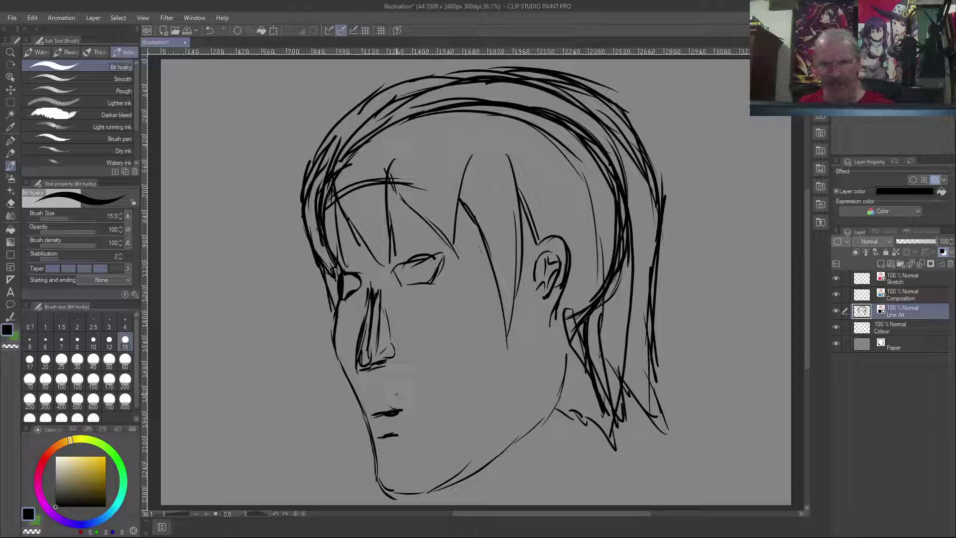
pyautogui.hotkey('ctrl', 'd')
pyautogui.moveTo(444, 320)
pyautogui.mouseDown()
pyautogui.moveTo(539, 292)
pyautogui.moveTo(661, 316)
pyautogui.mouseUp()
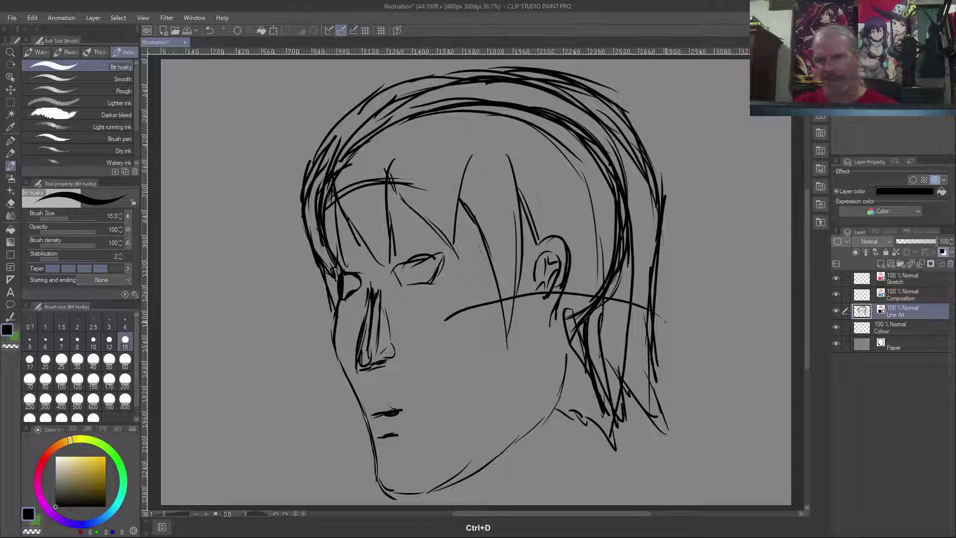
pyautogui.hotkey('ctrl', 'z')
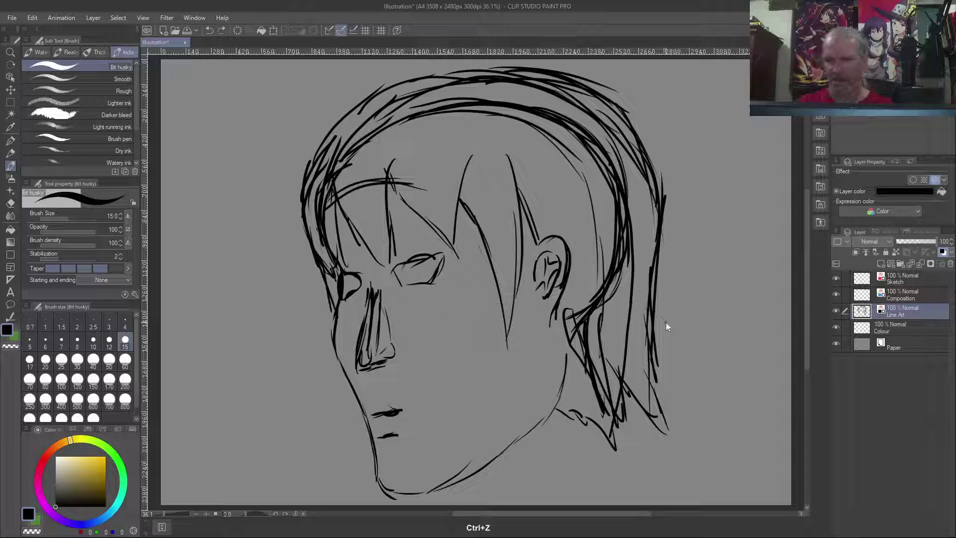
pyautogui.press('y')
pyautogui.moveTo(451, 329); pyautogui.dragTo(522, 304)
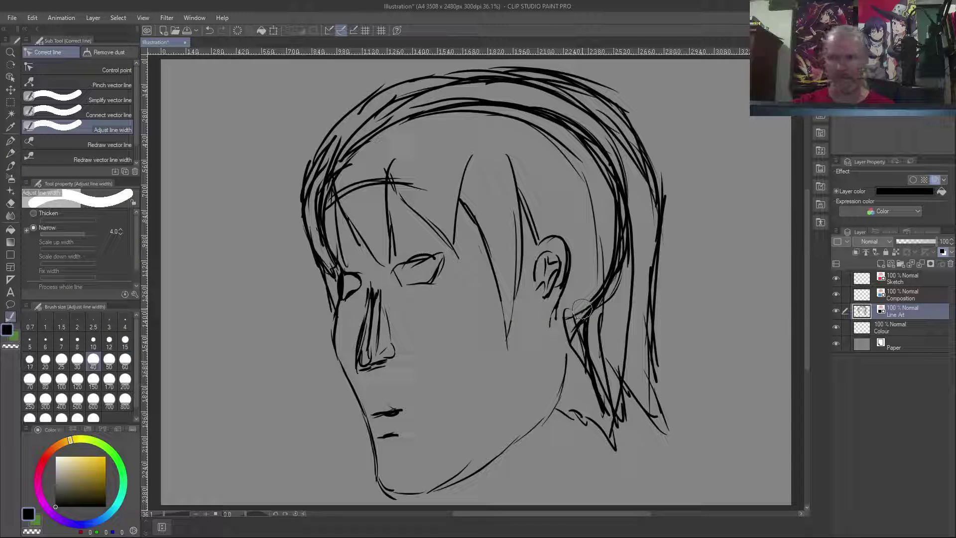
pyautogui.press('y')
pyautogui.moveTo(447, 321); pyautogui.dragTo(508, 317)
# Step: Undo a first shift of the Line Art layer and move the head horizontally to the canvas's right side
pyautogui.press('k')
pyautogui.moveTo(441, 324); pyautogui.dragTo(502, 311)
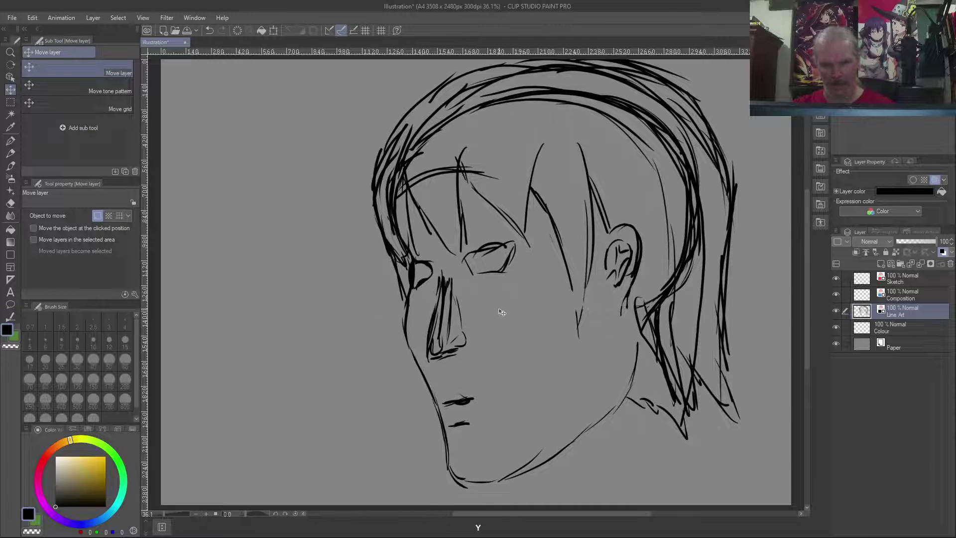
pyautogui.hotkey('ctrl', 'z')
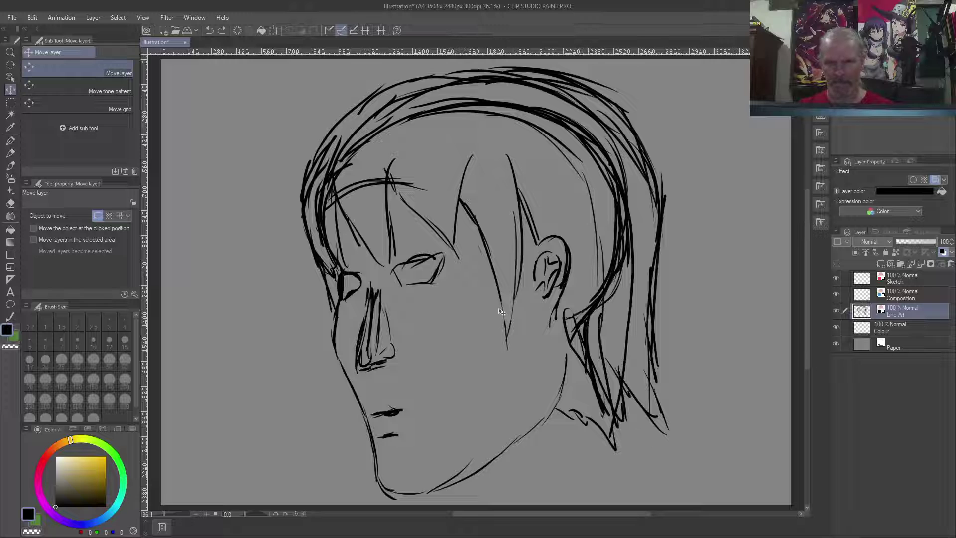
pyautogui.moveTo(438, 344)
pyautogui.mouseDown()
pyautogui.moveTo(550, 326)
pyautogui.moveTo(578, 346)
pyautogui.moveTo(555, 343)
pyautogui.mouseUp()
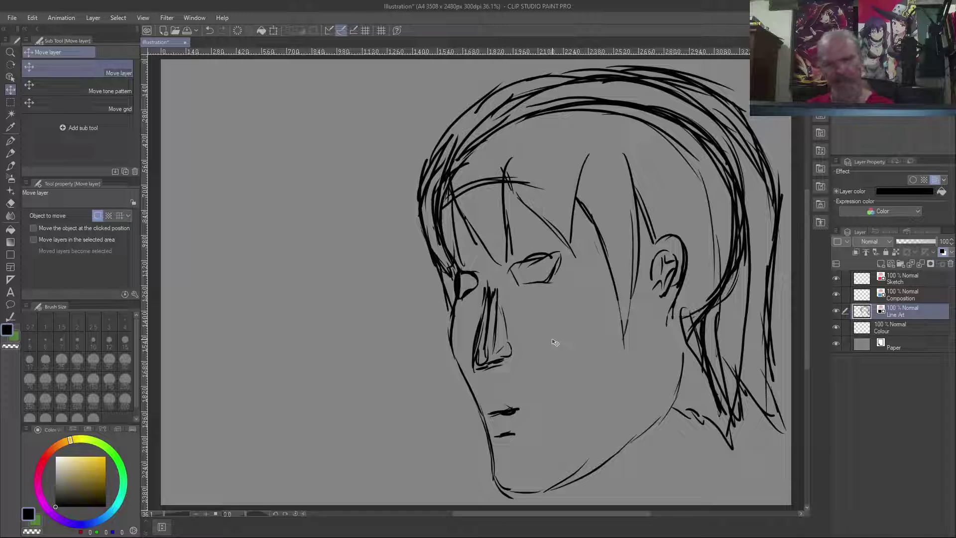
# Step: Draw a small egg-shaped head outline in the empty canvas area facing the portrait, and an open pointed jaw beside it
pyautogui.press('b')
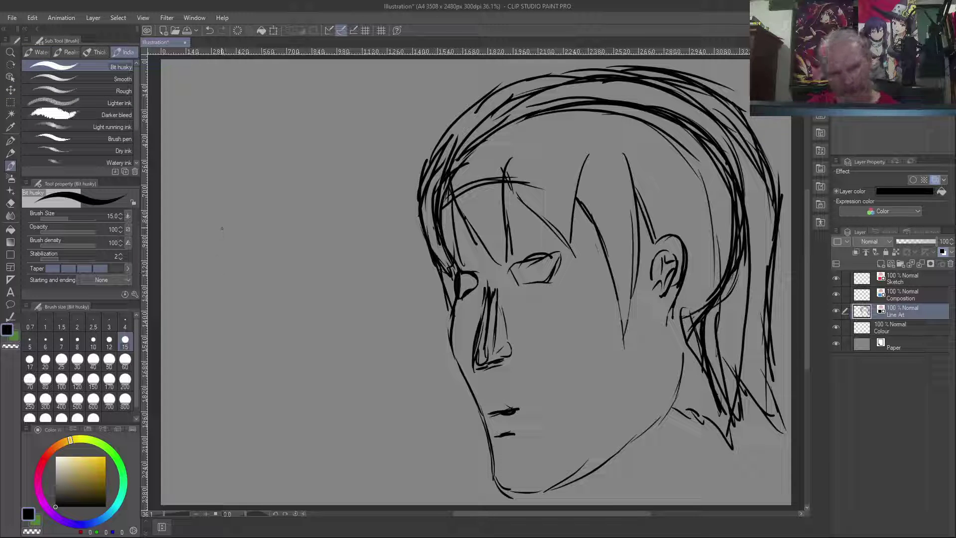
pyautogui.moveTo(220, 225)
pyautogui.mouseDown()
pyautogui.moveTo(223, 279)
pyautogui.moveTo(246, 311)
pyautogui.moveTo(264, 310)
pyautogui.moveTo(277, 288)
pyautogui.moveTo(274, 297)
pyautogui.moveTo(290, 254)
pyautogui.moveTo(248, 313)
pyautogui.mouseUp()
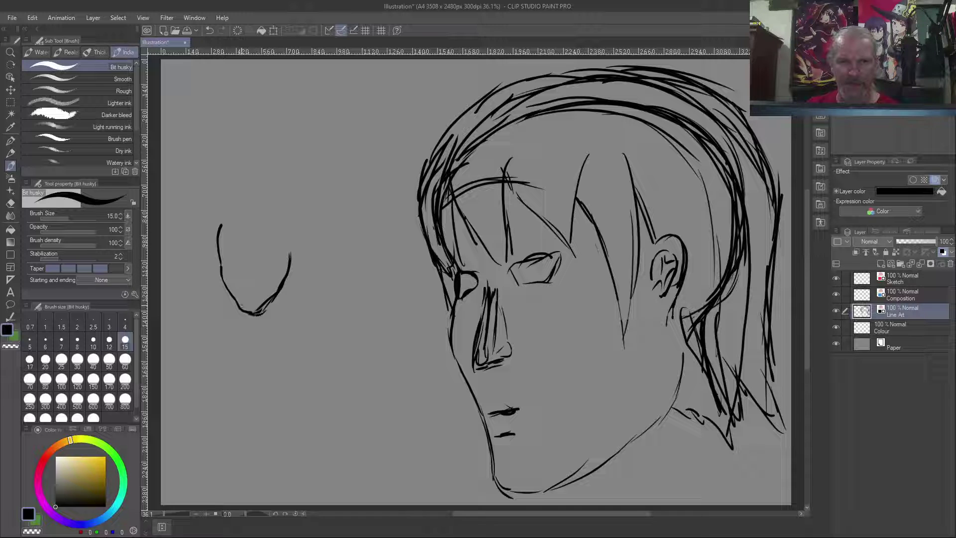
pyautogui.moveTo(288, 276); pyautogui.dragTo(292, 248)
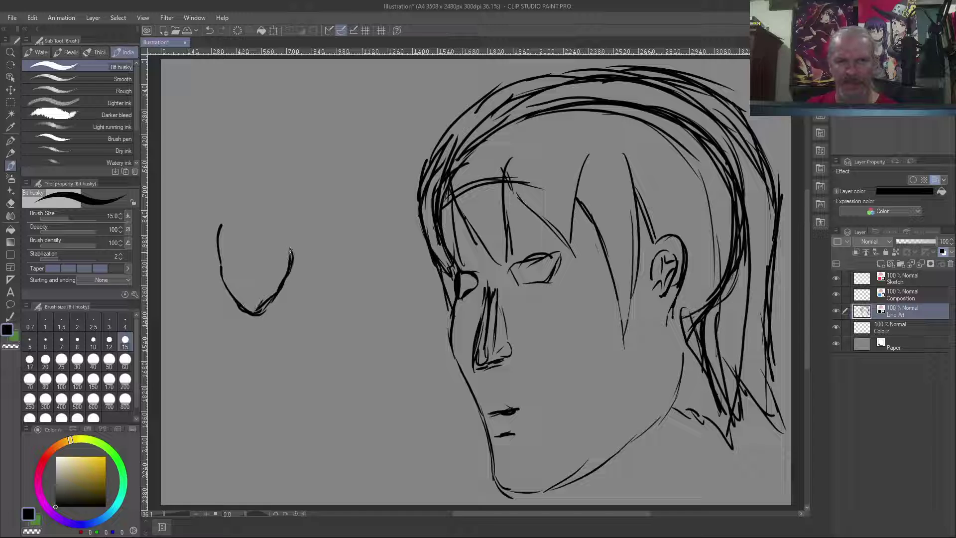
pyautogui.moveTo(221, 224)
pyautogui.mouseDown()
pyautogui.moveTo(253, 204)
pyautogui.moveTo(283, 204)
pyautogui.moveTo(299, 227)
pyautogui.moveTo(293, 259)
pyautogui.mouseUp()
pyautogui.moveTo(252, 201)
pyautogui.mouseDown()
pyautogui.moveTo(297, 241)
pyautogui.moveTo(249, 208)
pyautogui.moveTo(224, 222)
pyautogui.moveTo(259, 201)
pyautogui.moveTo(294, 223)
pyautogui.mouseUp()
pyautogui.moveTo(319, 307)
pyautogui.mouseDown()
pyautogui.moveTo(331, 356)
pyautogui.moveTo(353, 384)
pyautogui.moveTo(385, 352)
pyautogui.moveTo(402, 313)
pyautogui.moveTo(399, 329)
pyautogui.moveTo(401, 298)
pyautogui.mouseUp()
pyautogui.moveTo(352, 386)
pyautogui.mouseDown()
pyautogui.moveTo(383, 362)
pyautogui.moveTo(401, 309)
pyautogui.mouseUp()
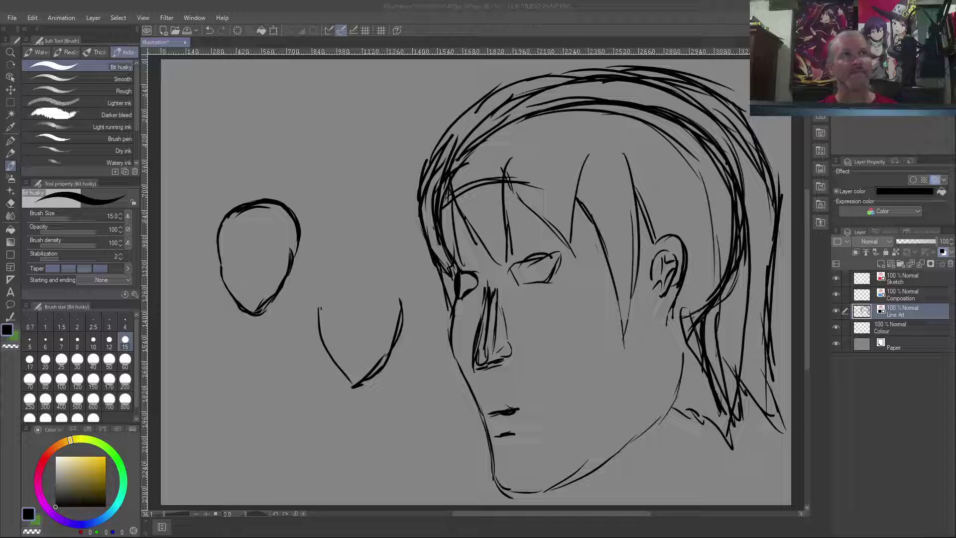
# Step: Save the illustration under the name profiles, and clear the Line Art layer
pyautogui.press('Return')
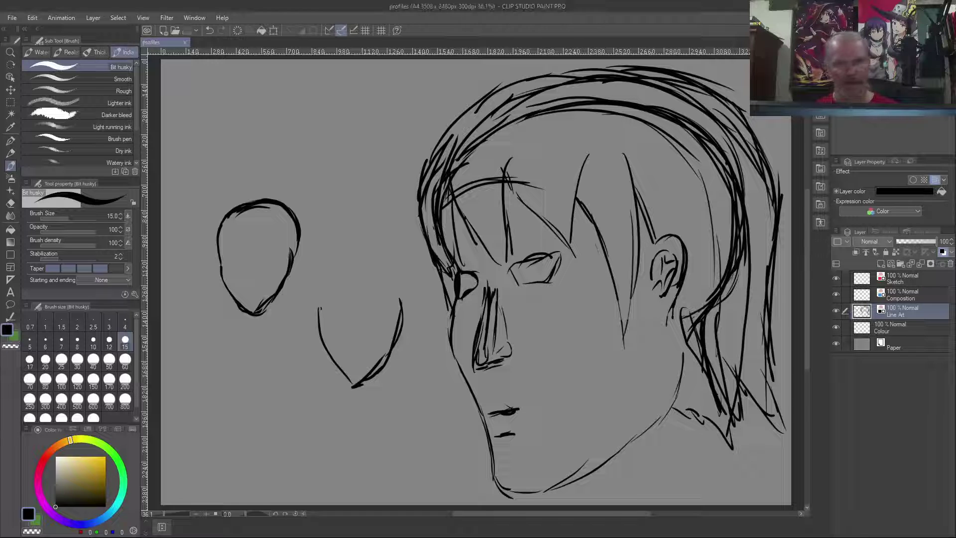
pyautogui.press('Delete')
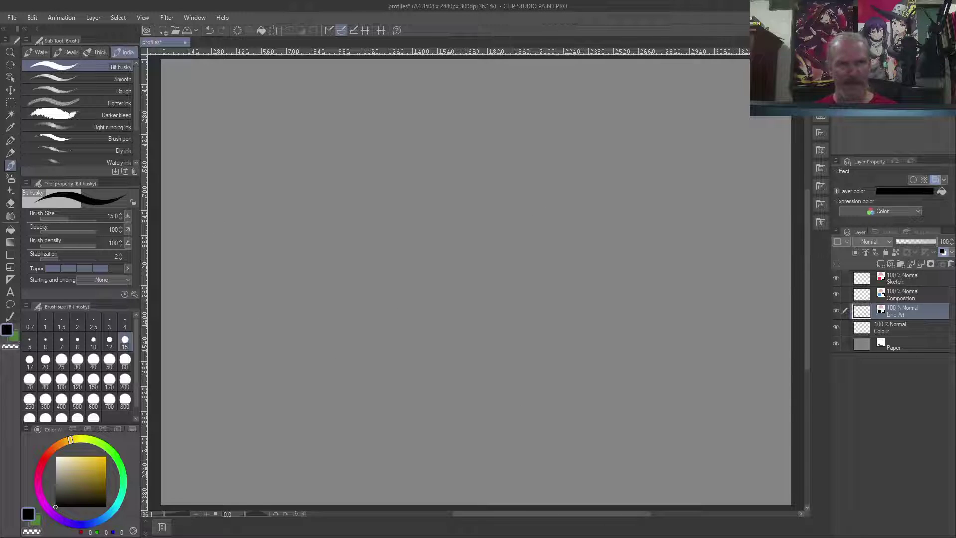
# Step: Close the profiles document and create a new A4 illustration of 3508 x 2480 px at 300 dpi
pyautogui.hotkey('ctrl', 'w')
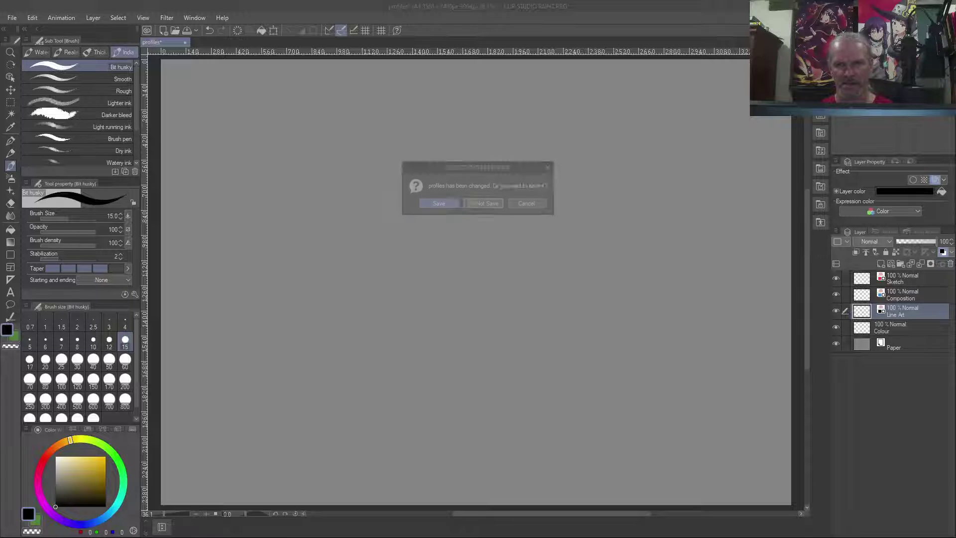
pyautogui.press('Return')
pyautogui.hotkey('ctrl', 'alt', 'n')
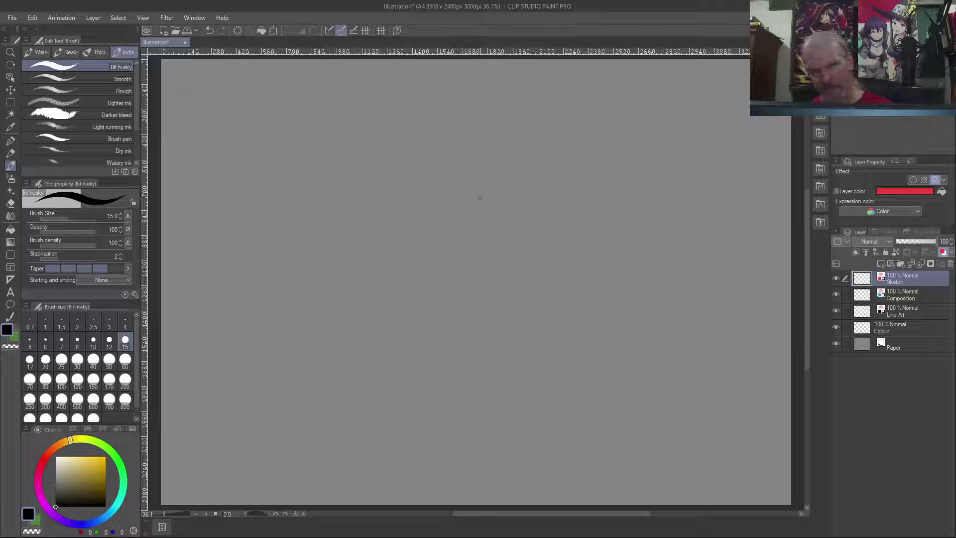
# Step: Sketch an egg-shaped front head outline on the Sketch layer and extend it leftward with a direction arrow, edge lines and a far contour
pyautogui.moveTo(604, 146)
pyautogui.mouseDown()
pyautogui.moveTo(530, 188)
pyautogui.moveTo(554, 262)
pyautogui.moveTo(589, 288)
pyautogui.moveTo(617, 260)
pyautogui.moveTo(630, 208)
pyautogui.moveTo(620, 151)
pyautogui.moveTo(575, 145)
pyautogui.moveTo(597, 136)
pyautogui.mouseUp()
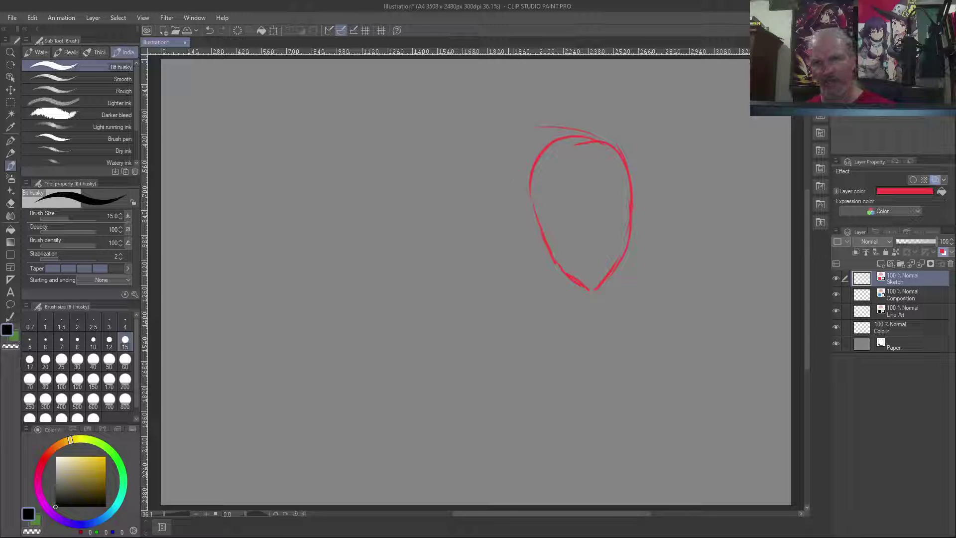
pyautogui.moveTo(518, 205); pyautogui.dragTo(479, 200)
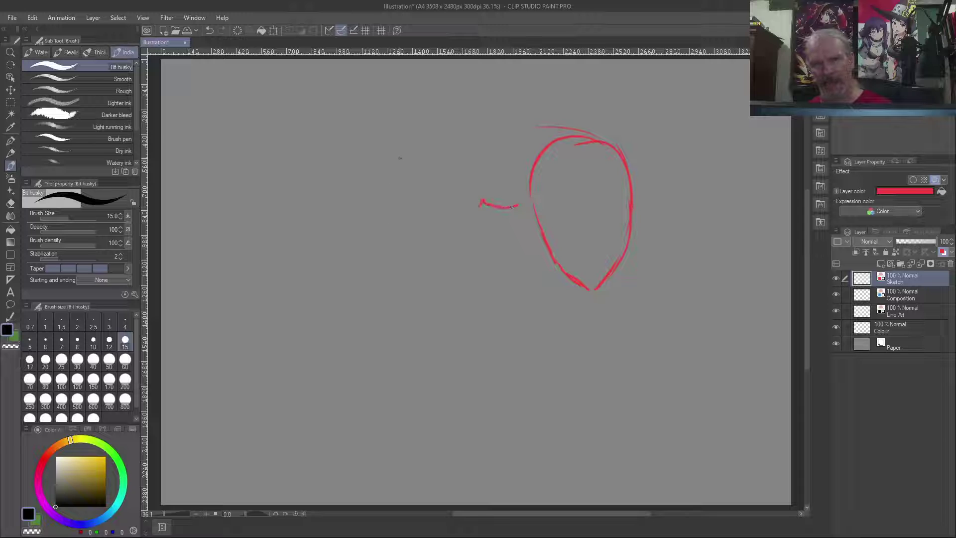
pyautogui.moveTo(388, 169); pyautogui.dragTo(381, 214)
pyautogui.moveTo(391, 256); pyautogui.dragTo(429, 287)
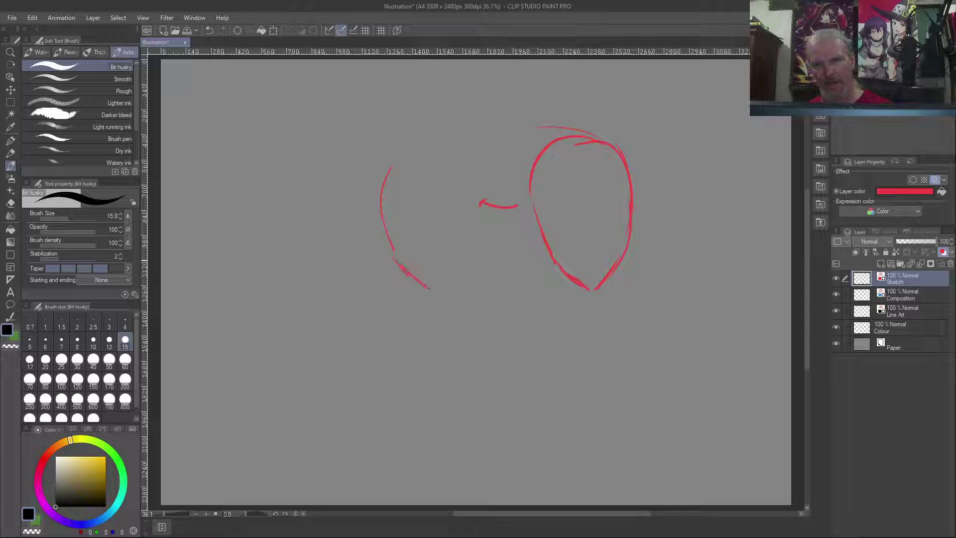
pyautogui.moveTo(580, 291); pyautogui.dragTo(424, 287)
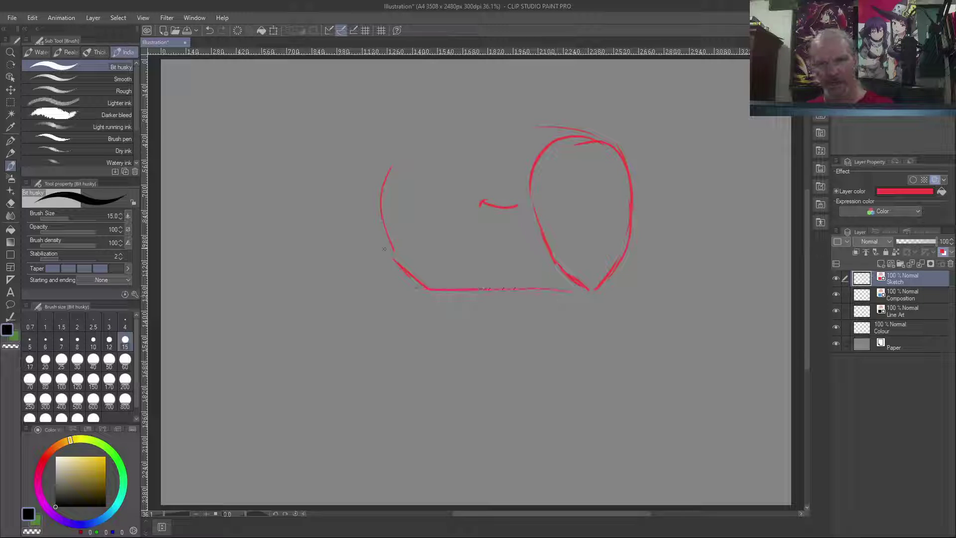
pyautogui.moveTo(597, 130)
pyautogui.mouseDown()
pyautogui.moveTo(405, 141)
pyautogui.moveTo(385, 161)
pyautogui.moveTo(385, 219)
pyautogui.mouseUp()
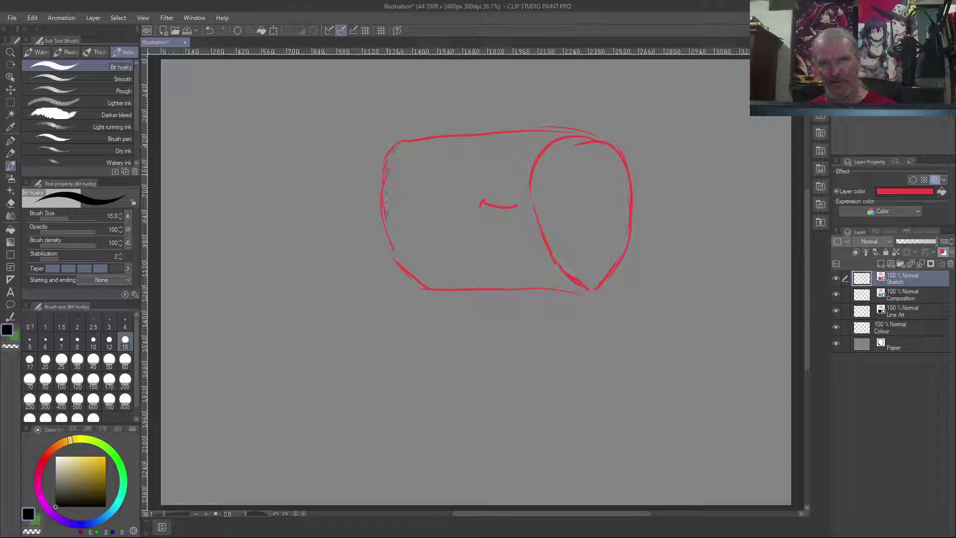
# Step: Complete the far contour into a second head outline with a pointed chin, curved jaw and rounded skull
pyautogui.moveTo(398, 259); pyautogui.dragTo(426, 293)
pyautogui.moveTo(400, 261)
pyautogui.mouseDown()
pyautogui.moveTo(481, 295)
pyautogui.moveTo(429, 290)
pyautogui.moveTo(476, 245)
pyautogui.mouseUp()
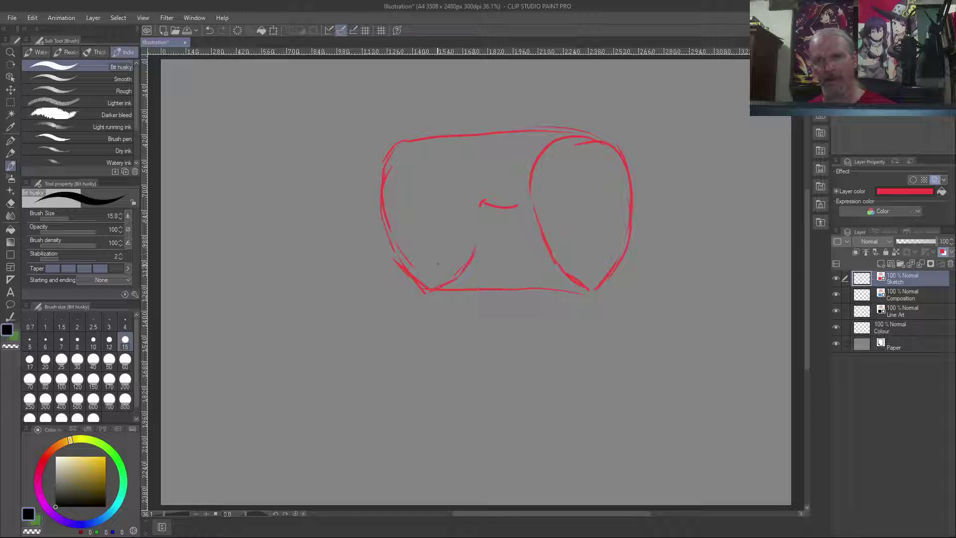
pyautogui.moveTo(406, 138)
pyautogui.mouseDown()
pyautogui.moveTo(427, 134)
pyautogui.moveTo(482, 153)
pyautogui.moveTo(497, 199)
pyautogui.mouseUp()
pyautogui.moveTo(468, 140); pyautogui.dragTo(433, 292)
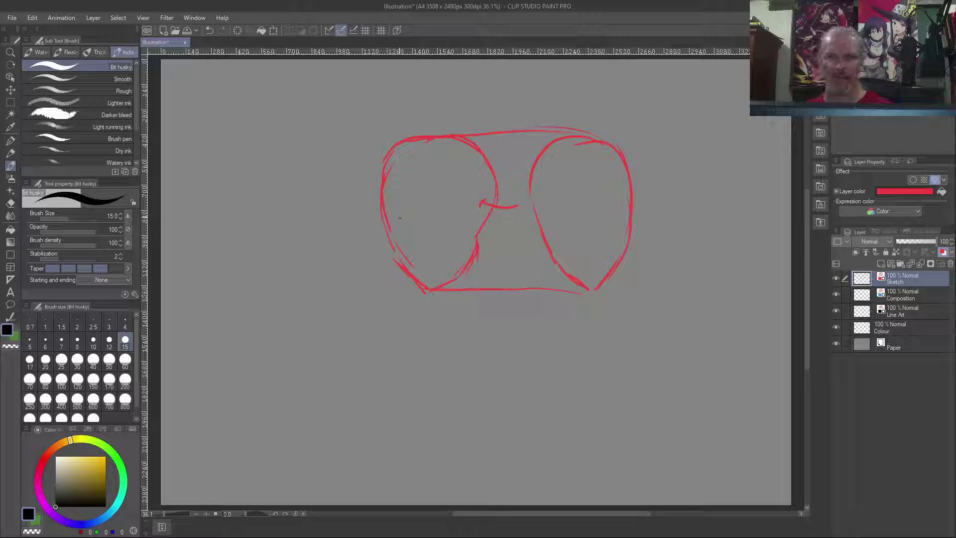
# Step: Add vertical centre lines to both heads, then draw two eyes and a mouth on the turned head and reinforce its outline
pyautogui.moveTo(578, 145); pyautogui.dragTo(585, 279)
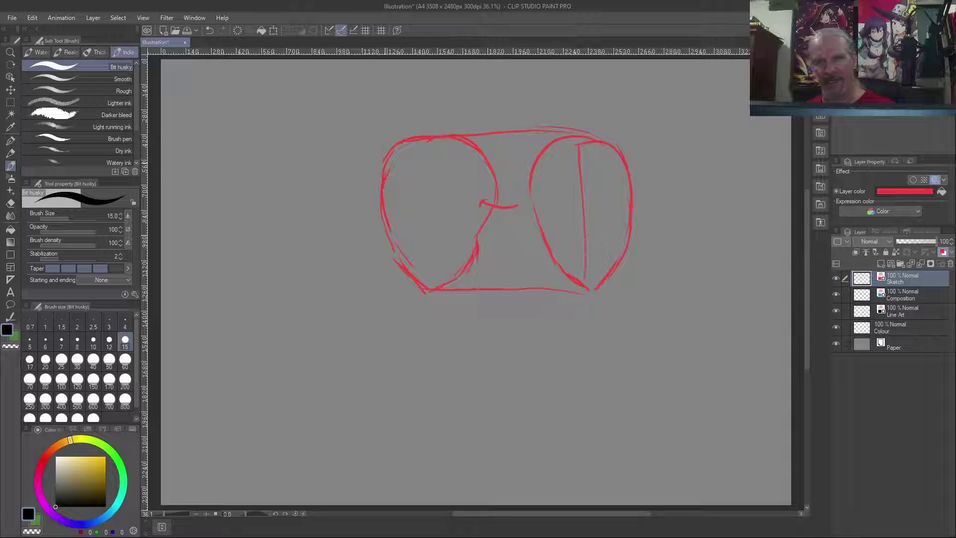
pyautogui.moveTo(413, 156)
pyautogui.mouseDown()
pyautogui.moveTo(413, 245)
pyautogui.moveTo(429, 289)
pyautogui.mouseUp()
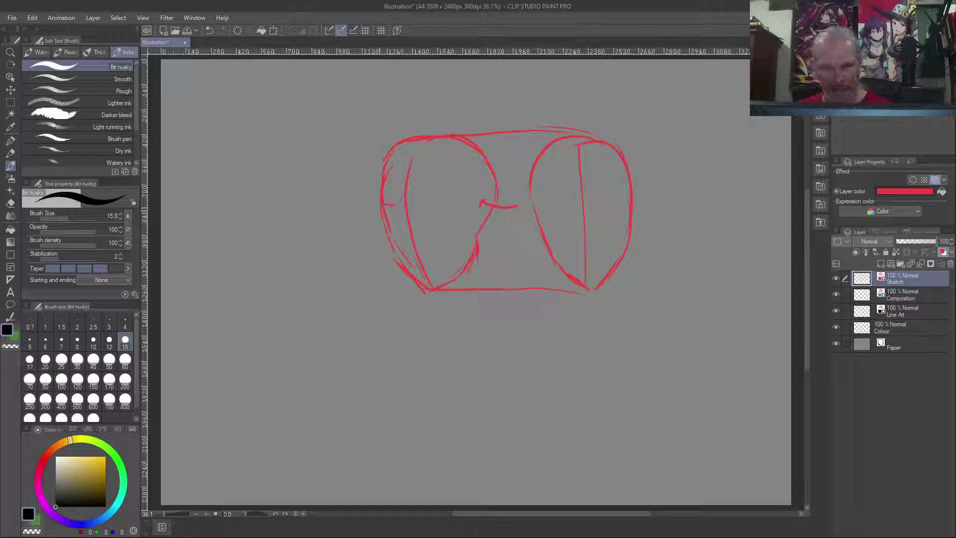
pyautogui.moveTo(395, 207)
pyautogui.mouseDown()
pyautogui.moveTo(416, 203)
pyautogui.moveTo(432, 225)
pyautogui.moveTo(439, 196)
pyautogui.moveTo(419, 201)
pyautogui.mouseUp()
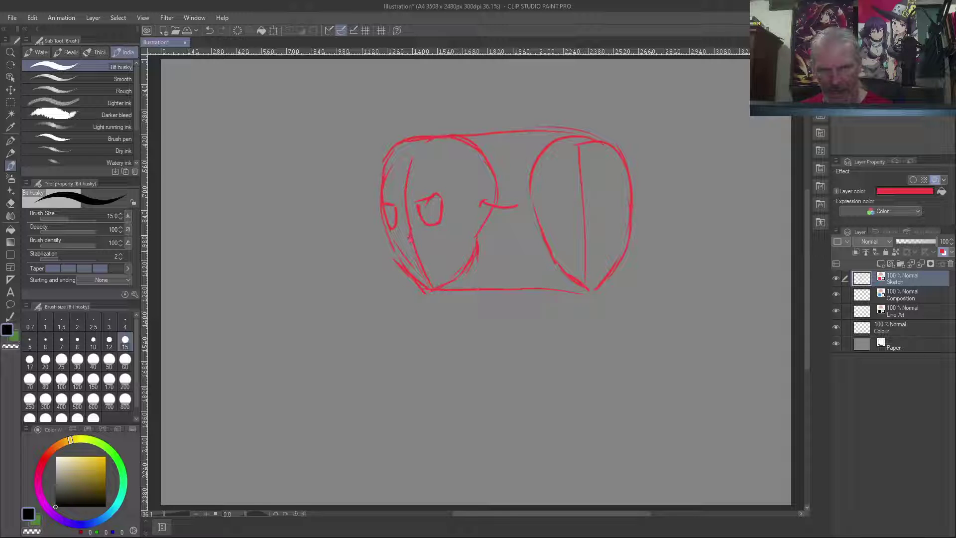
pyautogui.moveTo(417, 260); pyautogui.dragTo(430, 254)
pyautogui.moveTo(397, 248)
pyautogui.mouseDown()
pyautogui.moveTo(405, 264)
pyautogui.moveTo(396, 256)
pyautogui.mouseUp()
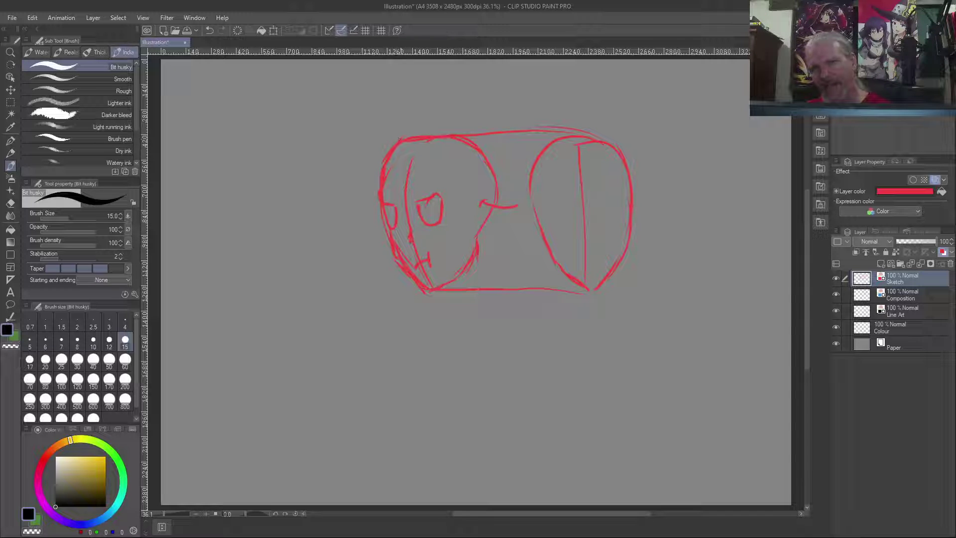
pyautogui.moveTo(432, 133); pyautogui.dragTo(492, 186)
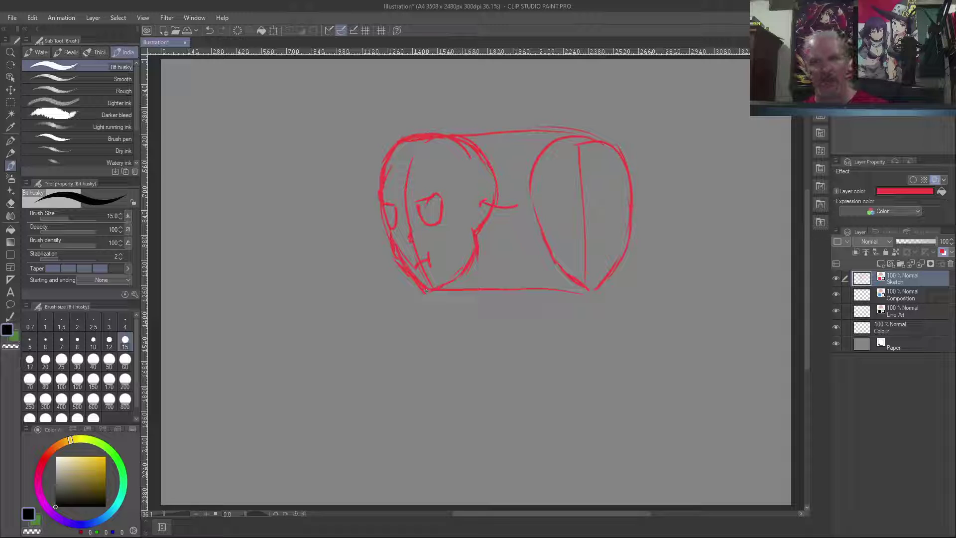
# Step: Sketch a larger three-quarter head at the canvas's upper left with a facial centre line, two eyes and a shaded mouth
pyautogui.moveTo(223, 133); pyautogui.dragTo(266, 306)
pyautogui.moveTo(324, 221); pyautogui.dragTo(264, 304)
pyautogui.moveTo(331, 208); pyautogui.dragTo(210, 166)
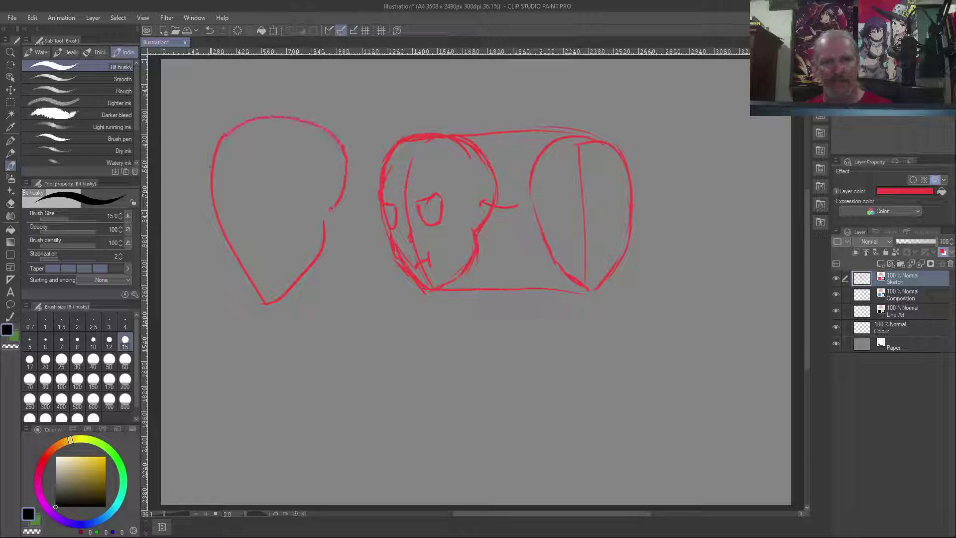
pyautogui.moveTo(243, 160); pyautogui.dragTo(276, 301)
pyautogui.moveTo(267, 185)
pyautogui.mouseDown()
pyautogui.moveTo(282, 212)
pyautogui.moveTo(267, 183)
pyautogui.moveTo(218, 224)
pyautogui.moveTo(217, 211)
pyautogui.moveTo(250, 252)
pyautogui.moveTo(272, 259)
pyautogui.mouseUp()
pyautogui.moveTo(256, 274)
pyautogui.mouseDown()
pyautogui.moveTo(277, 280)
pyautogui.moveTo(277, 273)
pyautogui.moveTo(270, 286)
pyautogui.moveTo(266, 273)
pyautogui.mouseUp()
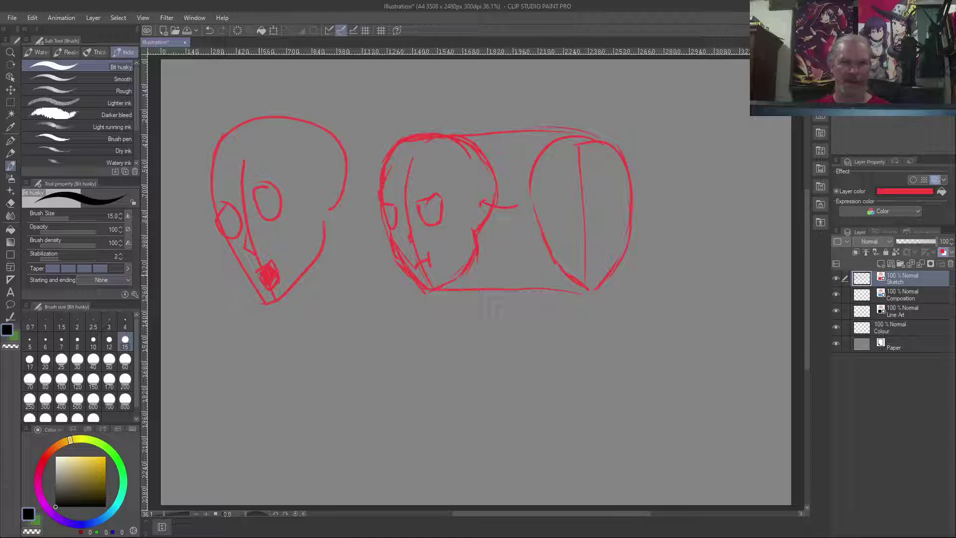
# Step: Sketch three jaw studies below the heads, showing the chin turned left, facing forward and turned right
pyautogui.moveTo(325, 322); pyautogui.dragTo(359, 417)
pyautogui.moveTo(404, 378); pyautogui.dragTo(403, 378)
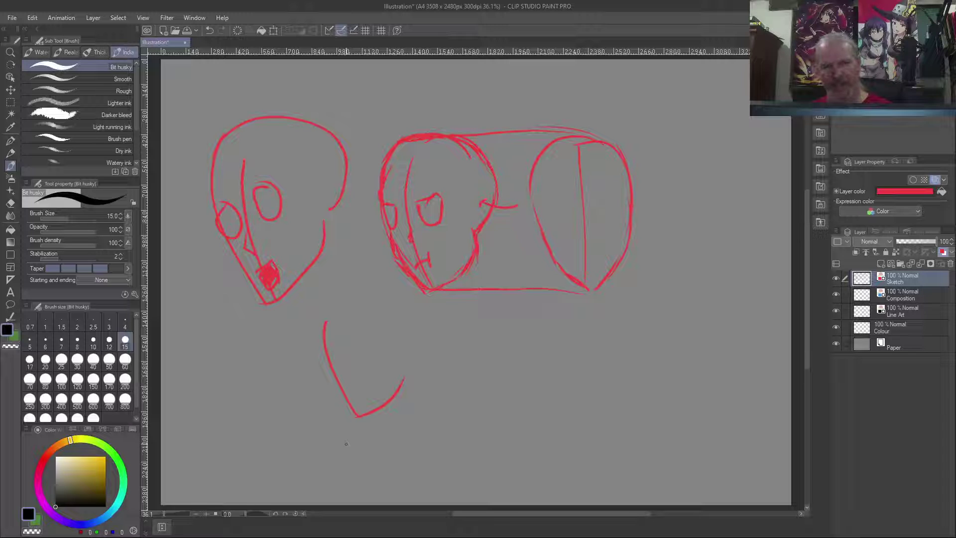
pyautogui.moveTo(436, 320); pyautogui.dragTo(463, 417)
pyautogui.moveTo(492, 328); pyautogui.dragTo(478, 423)
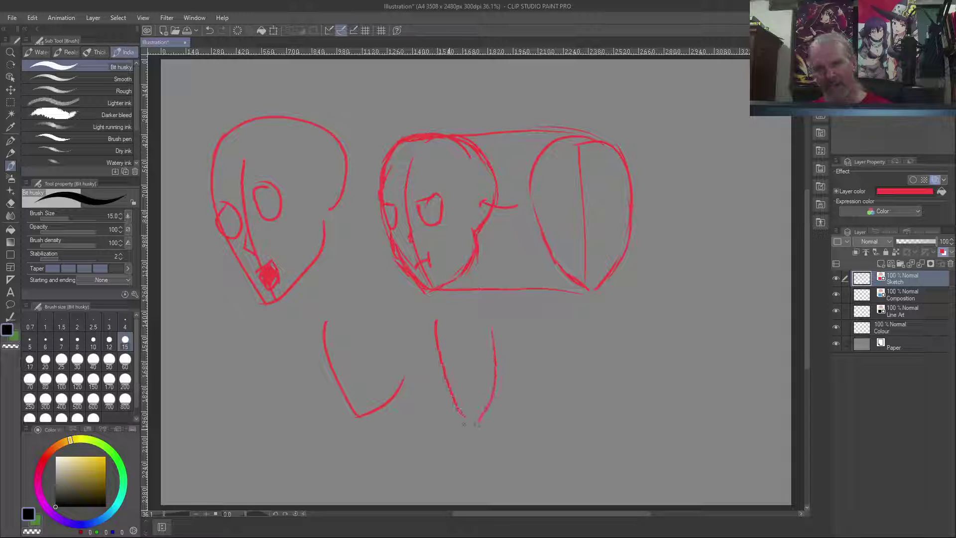
pyautogui.moveTo(597, 341)
pyautogui.mouseDown()
pyautogui.moveTo(572, 420)
pyautogui.moveTo(525, 386)
pyautogui.mouseUp()
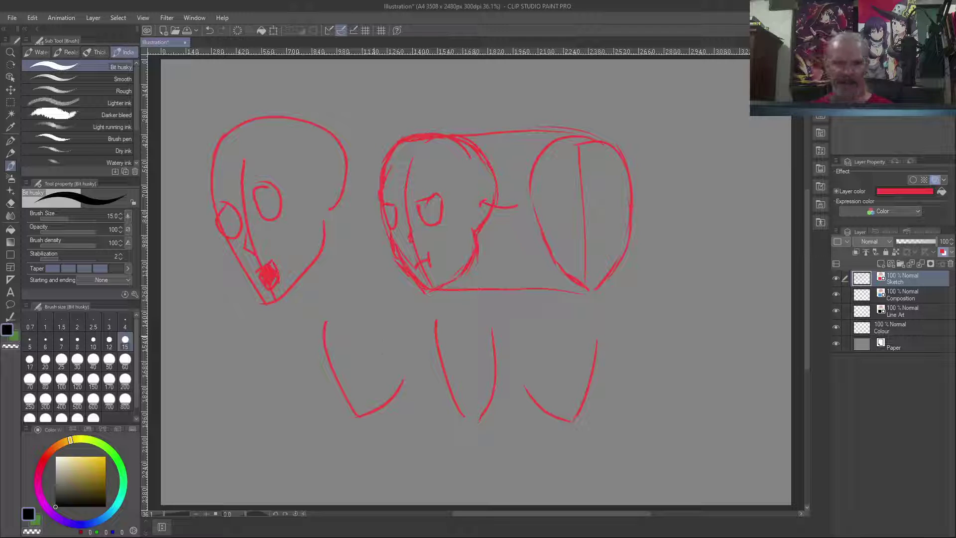
pyautogui.moveTo(331, 321)
pyautogui.mouseDown()
pyautogui.moveTo(383, 331)
pyautogui.moveTo(336, 317)
pyautogui.mouseUp()
pyautogui.moveTo(513, 322); pyautogui.dragTo(628, 374)
# Step: Clear the Sketch layer and draw a symmetrical front-view jaw with a vertical centre line and a wider second contour
pyautogui.press('Delete')
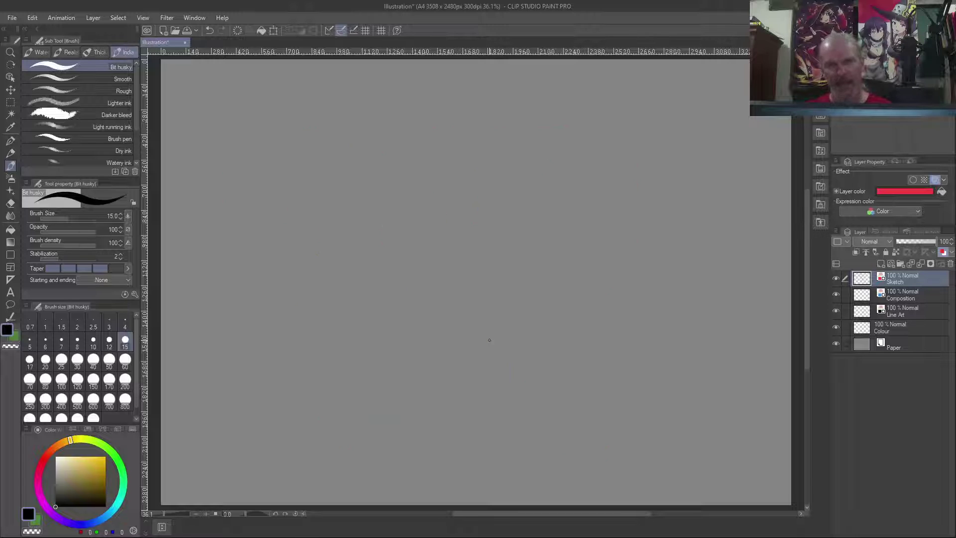
pyautogui.moveTo(459, 107); pyautogui.dragTo(458, 255)
pyautogui.moveTo(503, 122)
pyautogui.mouseDown()
pyautogui.moveTo(492, 205)
pyautogui.moveTo(475, 240)
pyautogui.moveTo(454, 253)
pyautogui.moveTo(417, 205)
pyautogui.moveTo(401, 131)
pyautogui.mouseUp()
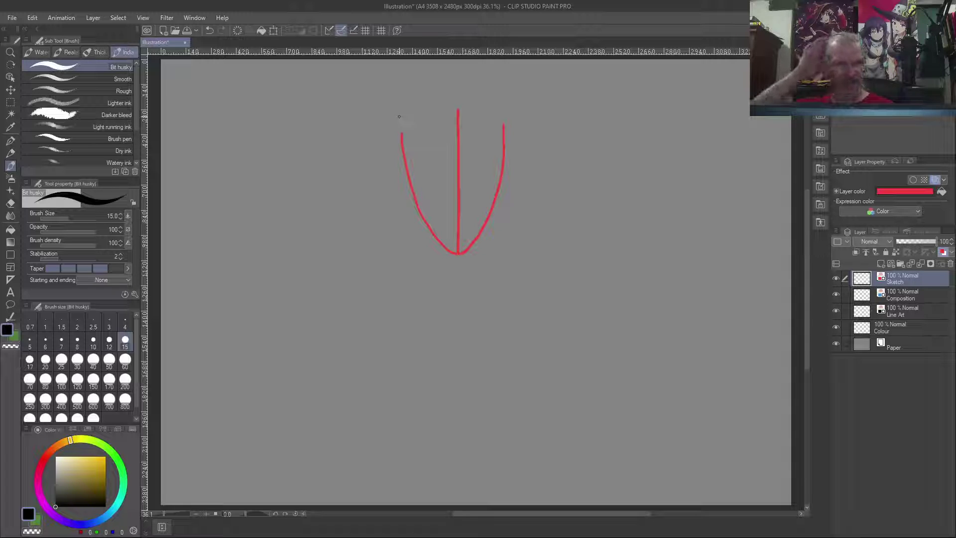
pyautogui.moveTo(401, 128)
pyautogui.mouseDown()
pyautogui.moveTo(406, 184)
pyautogui.moveTo(455, 249)
pyautogui.moveTo(401, 164)
pyautogui.moveTo(399, 119)
pyautogui.mouseUp()
pyautogui.moveTo(457, 241)
pyautogui.mouseDown()
pyautogui.moveTo(495, 216)
pyautogui.moveTo(521, 125)
pyautogui.moveTo(511, 187)
pyautogui.moveTo(459, 245)
pyautogui.mouseUp()
# Step: Sketch a left-turned jaw beside the front view and mark its front and side planes with short horizontal strokes
pyautogui.moveTo(277, 112); pyautogui.dragTo(333, 256)
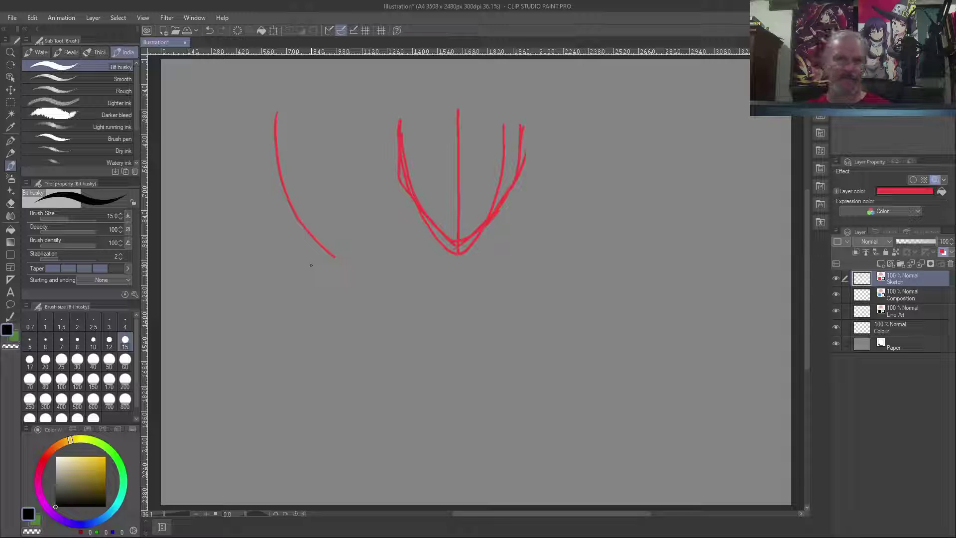
pyautogui.moveTo(252, 139)
pyautogui.mouseDown()
pyautogui.moveTo(264, 194)
pyautogui.moveTo(322, 249)
pyautogui.mouseUp()
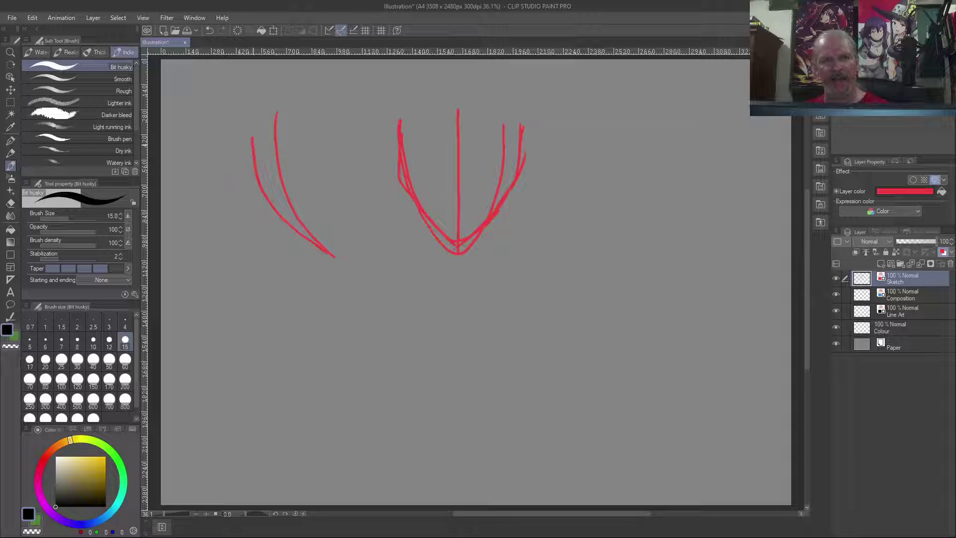
pyautogui.moveTo(335, 254)
pyautogui.mouseDown()
pyautogui.moveTo(363, 207)
pyautogui.moveTo(356, 170)
pyautogui.moveTo(344, 234)
pyautogui.mouseUp()
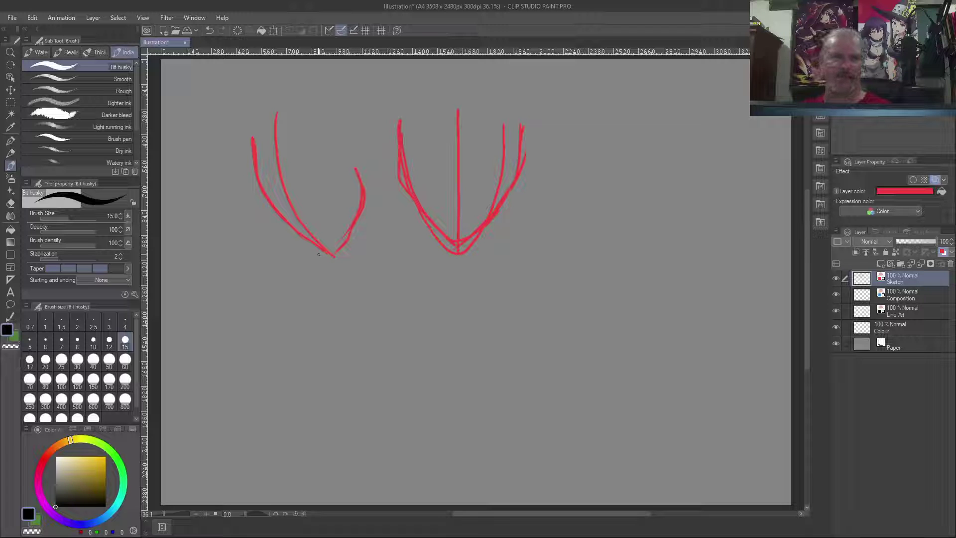
pyautogui.moveTo(373, 94); pyautogui.dragTo(282, 102)
pyautogui.moveTo(280, 121); pyautogui.dragTo(351, 117)
pyautogui.moveTo(298, 146); pyautogui.dragTo(355, 141)
pyautogui.moveTo(287, 168); pyautogui.dragTo(370, 153)
pyautogui.moveTo(258, 111)
pyautogui.mouseDown()
pyautogui.moveTo(272, 109)
pyautogui.moveTo(270, 117)
pyautogui.mouseUp()
pyautogui.moveTo(246, 136)
pyautogui.mouseDown()
pyautogui.moveTo(265, 133)
pyautogui.moveTo(265, 145)
pyautogui.mouseUp()
pyautogui.moveTo(260, 161)
pyautogui.mouseDown()
pyautogui.moveTo(271, 155)
pyautogui.moveTo(273, 173)
pyautogui.mouseUp()
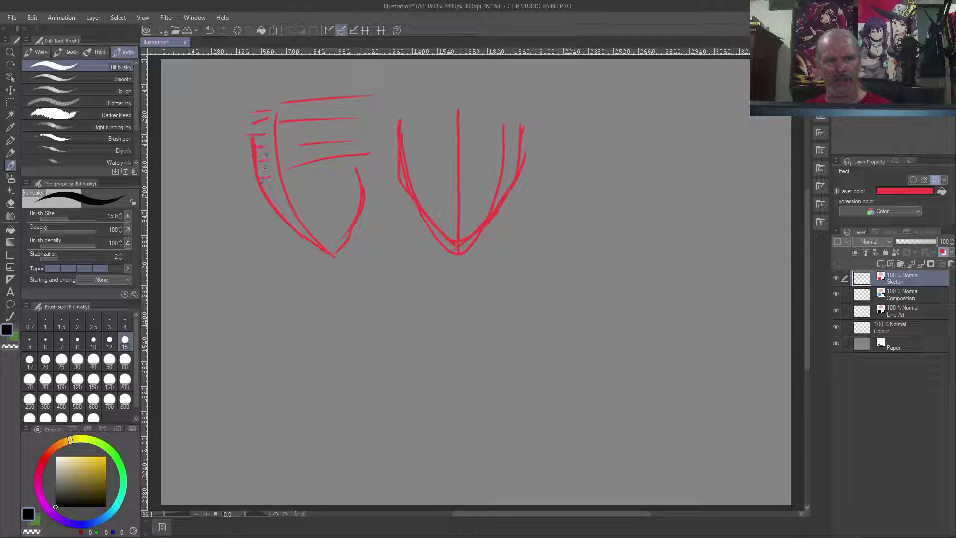
# Step: Add a right-turned jaw and more strongly turned jaw outlines at both ends of the row
pyautogui.moveTo(552, 196)
pyautogui.mouseDown()
pyautogui.moveTo(568, 236)
pyautogui.moveTo(608, 264)
pyautogui.moveTo(651, 147)
pyautogui.moveTo(606, 264)
pyautogui.mouseUp()
pyautogui.moveTo(679, 219)
pyautogui.mouseDown()
pyautogui.moveTo(707, 265)
pyautogui.moveTo(736, 260)
pyautogui.moveTo(754, 224)
pyautogui.moveTo(748, 138)
pyautogui.moveTo(684, 118)
pyautogui.mouseUp()
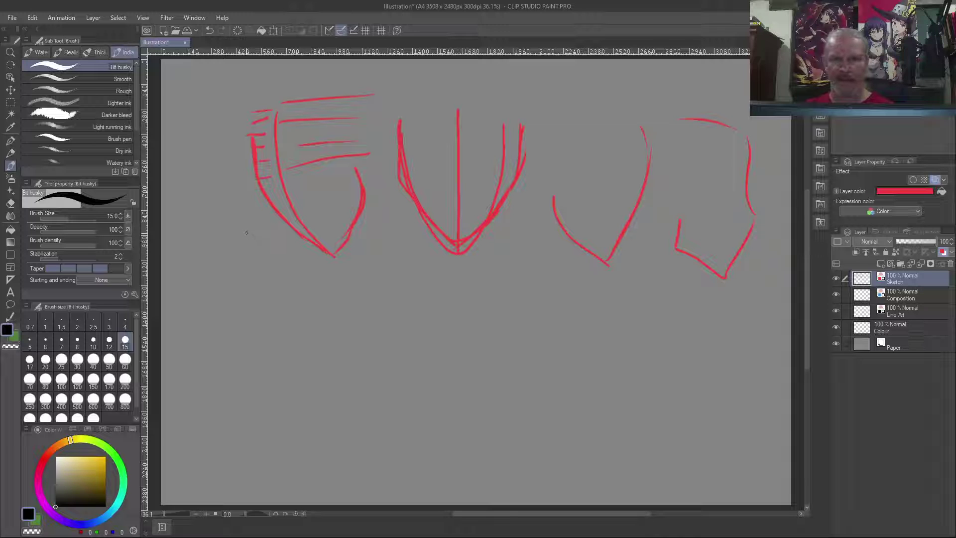
pyautogui.moveTo(246, 235)
pyautogui.mouseDown()
pyautogui.moveTo(194, 283)
pyautogui.moveTo(168, 247)
pyautogui.moveTo(188, 204)
pyautogui.moveTo(185, 180)
pyautogui.moveTo(205, 286)
pyautogui.mouseUp()
# Step: Sketch an arched skull curve below the jaw row and a rounded head outline with a projecting nose beside it
pyautogui.moveTo(448, 293)
pyautogui.mouseDown()
pyautogui.moveTo(431, 315)
pyautogui.moveTo(547, 331)
pyautogui.moveTo(548, 355)
pyautogui.moveTo(567, 371)
pyautogui.mouseUp()
pyautogui.moveTo(543, 306); pyautogui.dragTo(570, 373)
pyautogui.moveTo(546, 324); pyautogui.dragTo(551, 340)
pyautogui.moveTo(444, 399)
pyautogui.mouseDown()
pyautogui.moveTo(430, 457)
pyautogui.moveTo(374, 456)
pyautogui.moveTo(337, 434)
pyautogui.moveTo(333, 334)
pyautogui.moveTo(346, 322)
pyautogui.moveTo(420, 370)
pyautogui.moveTo(431, 394)
pyautogui.moveTo(424, 339)
pyautogui.moveTo(359, 317)
pyautogui.moveTo(316, 347)
pyautogui.moveTo(317, 386)
pyautogui.mouseUp()
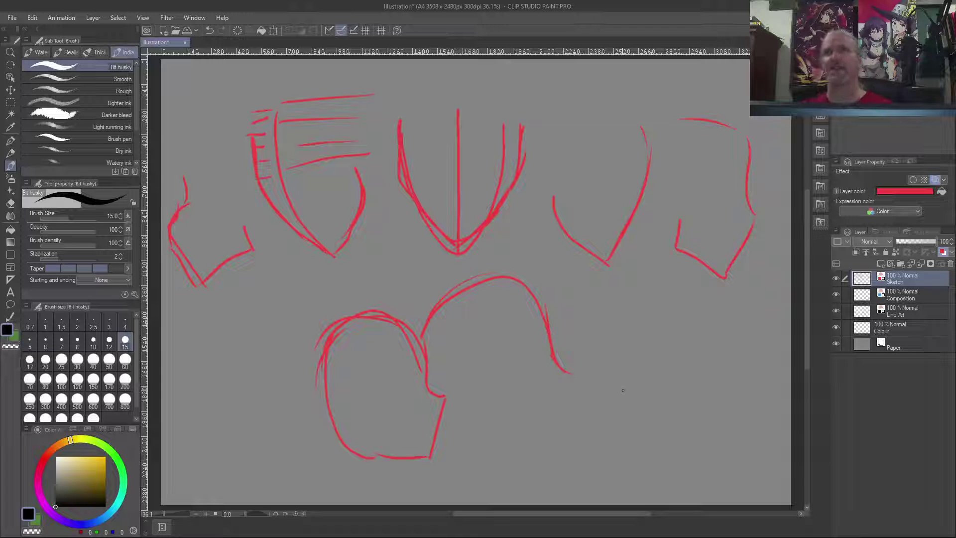
# Step: Sketch angled and curved guide strokes beside the arched curve and outline a tilted head at the canvas's lower right
pyautogui.moveTo(694, 399)
pyautogui.mouseDown()
pyautogui.moveTo(631, 389)
pyautogui.moveTo(606, 355)
pyautogui.mouseUp()
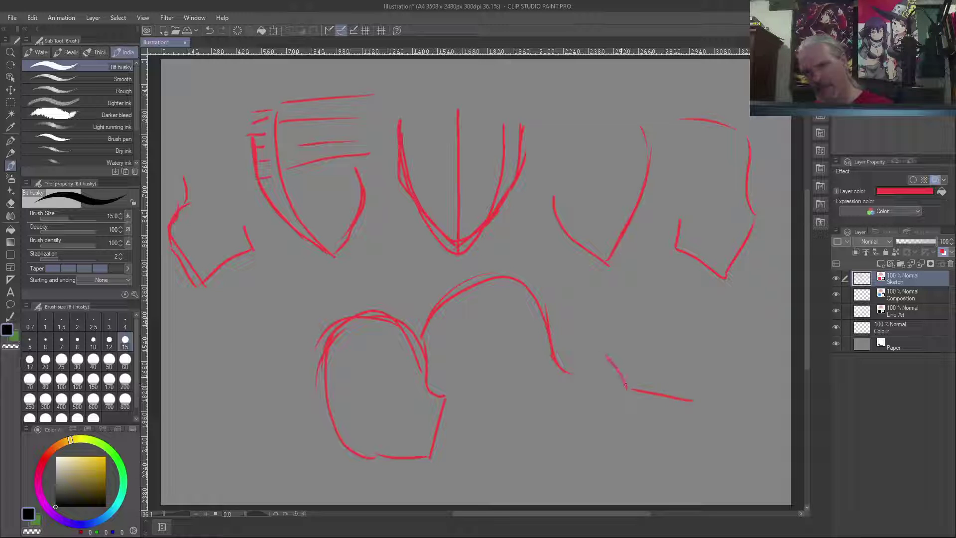
pyautogui.moveTo(682, 403)
pyautogui.mouseDown()
pyautogui.moveTo(618, 381)
pyautogui.moveTo(595, 339)
pyautogui.moveTo(529, 338)
pyautogui.mouseUp()
pyautogui.moveTo(604, 347)
pyautogui.mouseDown()
pyautogui.moveTo(528, 348)
pyautogui.moveTo(512, 391)
pyautogui.mouseUp()
pyautogui.moveTo(572, 346)
pyautogui.mouseDown()
pyautogui.moveTo(537, 304)
pyautogui.moveTo(526, 309)
pyautogui.moveTo(537, 393)
pyautogui.mouseUp()
pyautogui.moveTo(717, 368)
pyautogui.mouseDown()
pyautogui.moveTo(686, 335)
pyautogui.moveTo(617, 308)
pyautogui.moveTo(611, 381)
pyautogui.mouseUp()
pyautogui.moveTo(647, 315)
pyautogui.mouseDown()
pyautogui.moveTo(607, 393)
pyautogui.moveTo(662, 434)
pyautogui.moveTo(704, 424)
pyautogui.moveTo(694, 442)
pyautogui.mouseUp()
pyautogui.moveTo(721, 366)
pyautogui.mouseDown()
pyautogui.moveTo(703, 432)
pyautogui.moveTo(689, 444)
pyautogui.mouseUp()
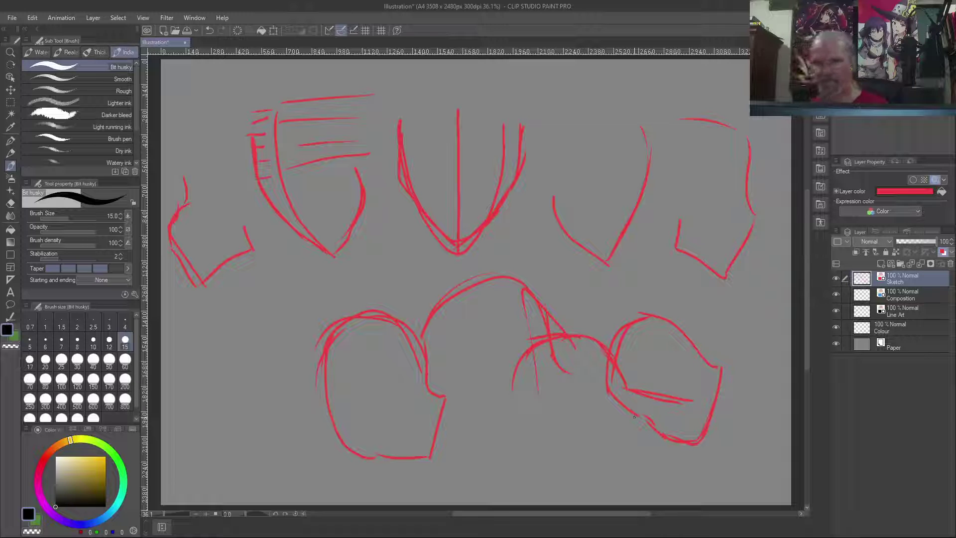
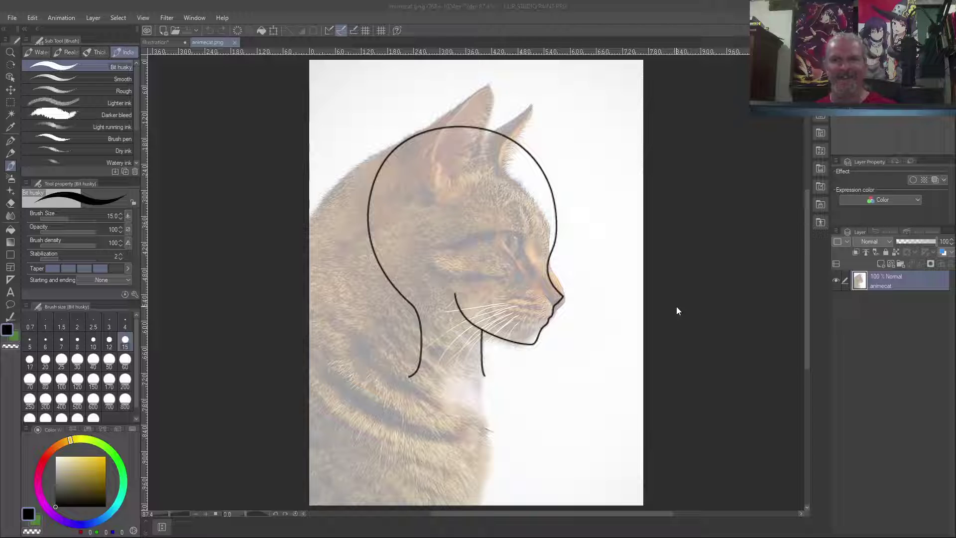
# Step: Scribble over the gap between the cat's forehead and the drawn skull line in animecat.png, then clear and close the image without saving
pyautogui.moveTo(514, 154)
pyautogui.mouseDown()
pyautogui.moveTo(545, 182)
pyautogui.moveTo(536, 204)
pyautogui.mouseUp()
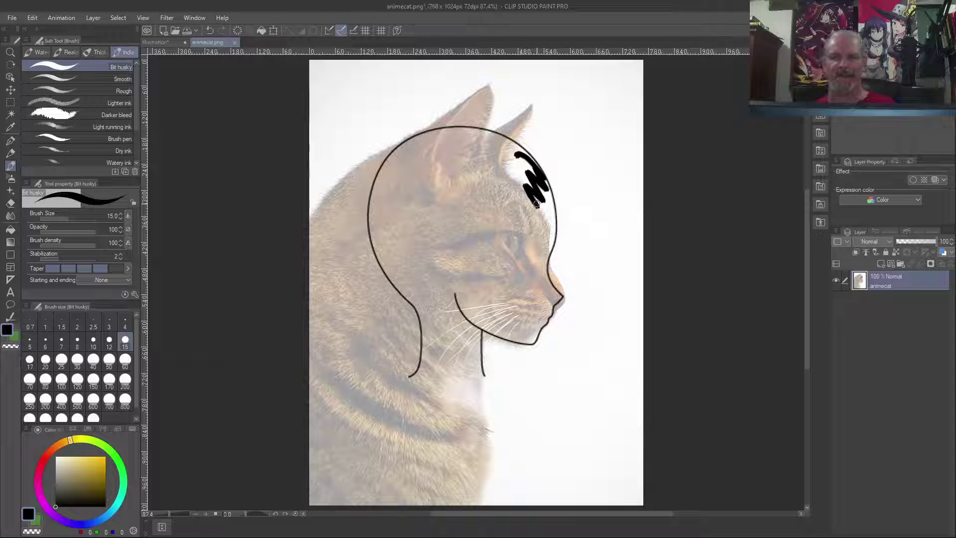
pyautogui.press('Delete')
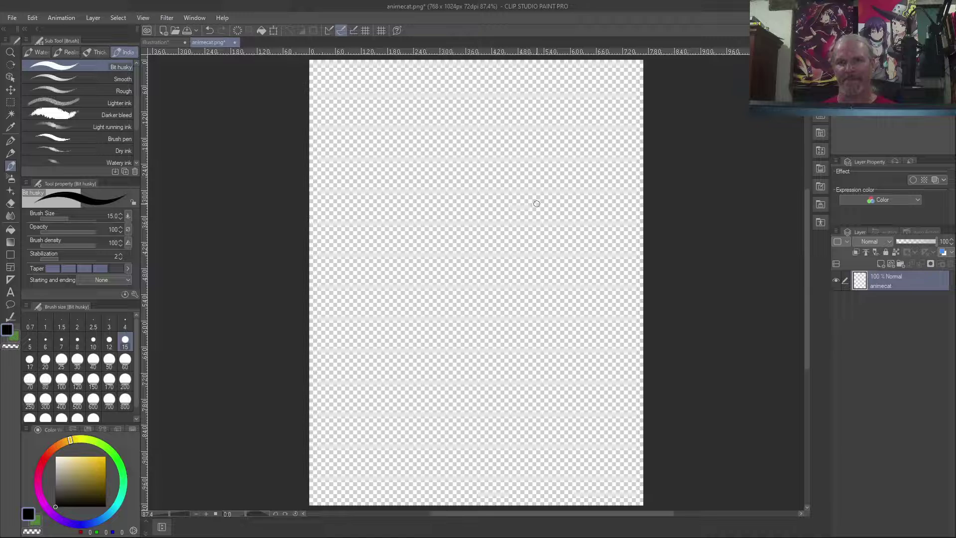
pyautogui.hotkey('ctrl', 'w')
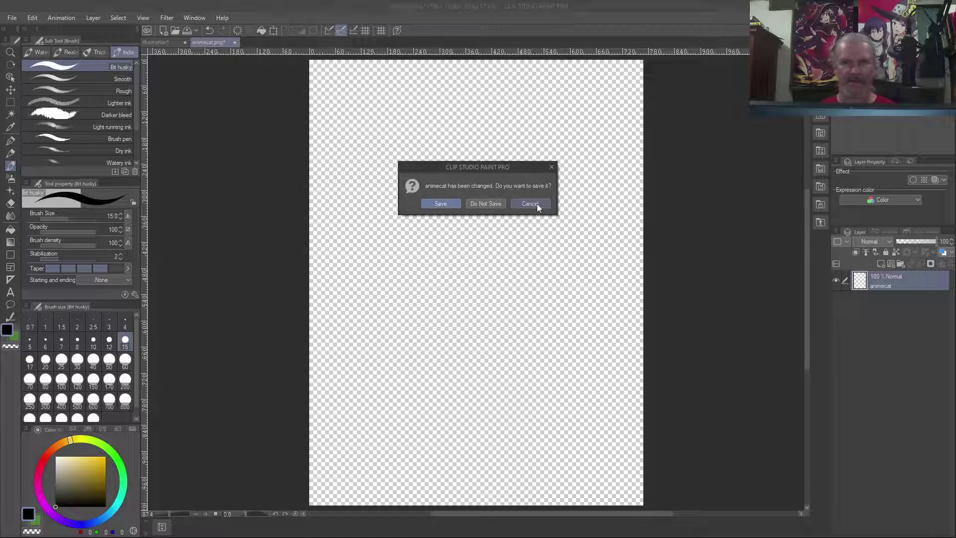
pyautogui.press('n')
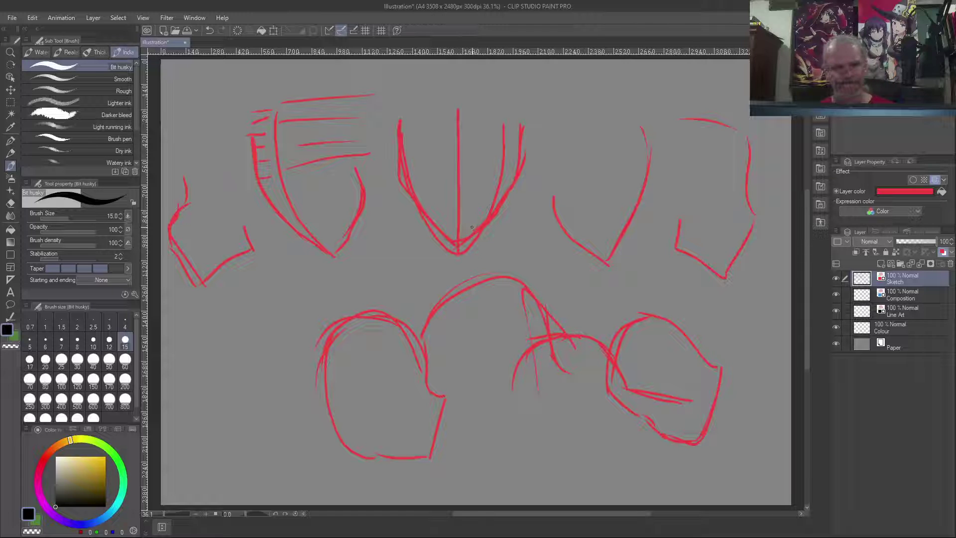
# Step: Clear all head and jaw studies from the Sketch layer
pyautogui.press('Delete')
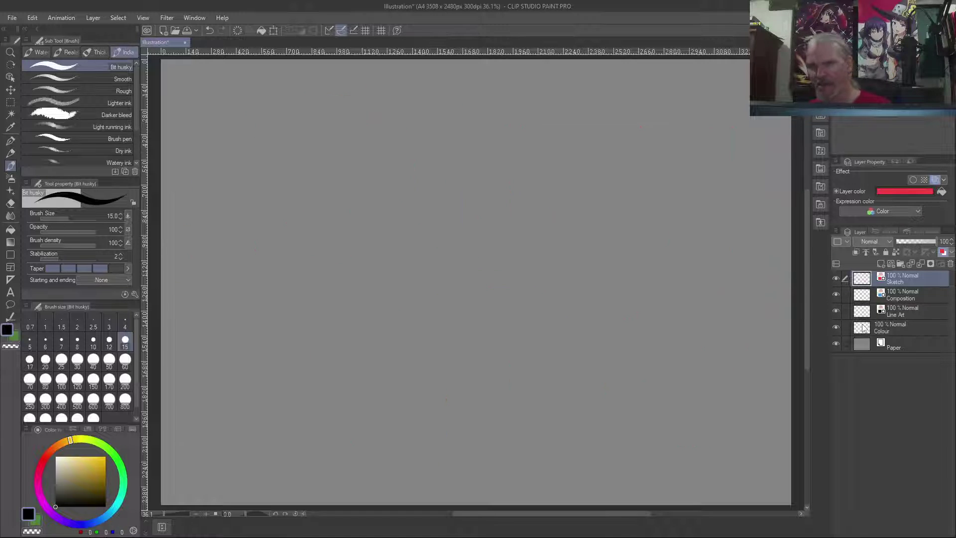
# Step: Make the Line Art layer active, set the brush size to 7, and undo the test stroke
pyautogui.click(906, 324)
pyautogui.click(908, 313)
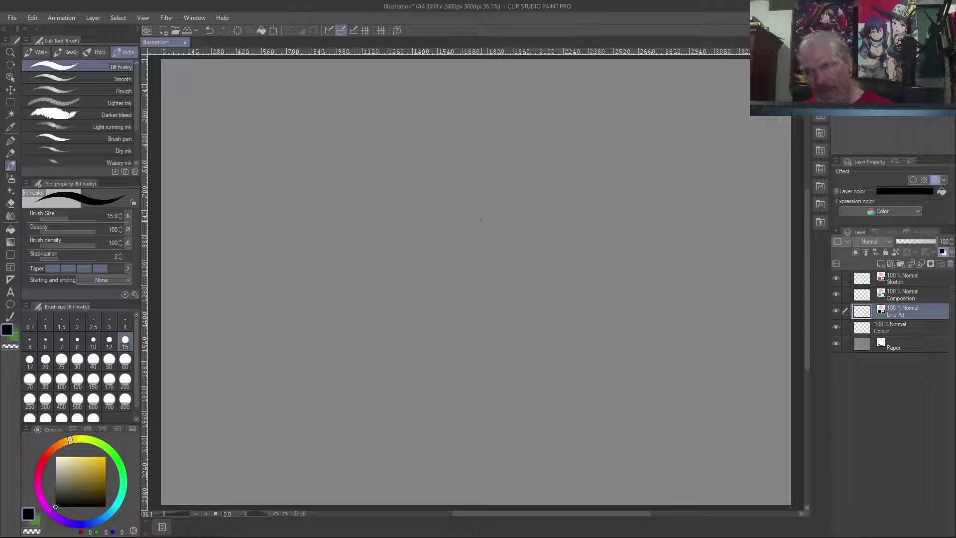
pyautogui.scroll(2, 380, 223)
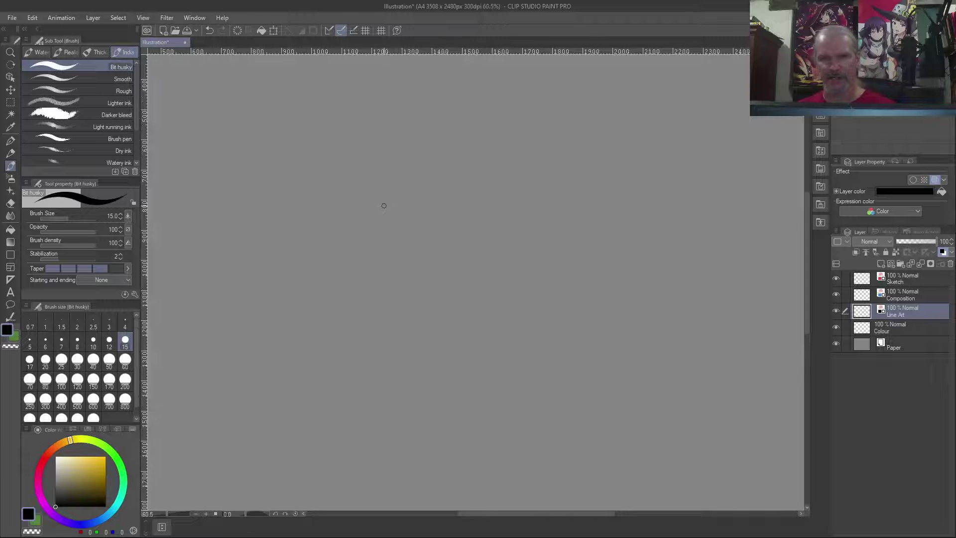
pyautogui.moveTo(406, 124); pyautogui.dragTo(410, 152)
pyautogui.hotkey('ctrl', 'z')
pyautogui.press('[')
pyautogui.press('[')
pyautogui.press('[')
pyautogui.press('[')
pyautogui.hotkey('ctrl', 'z')
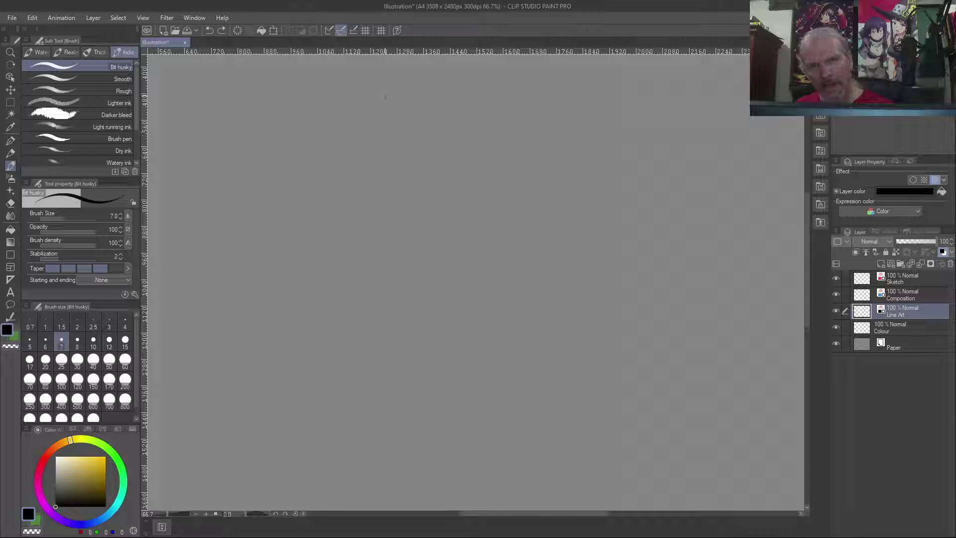
# Step: Draw a short curved side stroke and a three-quarter face outline with forehead, cheek, pointed chin and jaw on the Line Art layer
pyautogui.moveTo(382, 95); pyautogui.dragTo(391, 140)
pyautogui.moveTo(382, 85)
pyautogui.mouseDown()
pyautogui.moveTo(394, 158)
pyautogui.moveTo(392, 71)
pyautogui.moveTo(384, 95)
pyautogui.moveTo(419, 98)
pyautogui.moveTo(421, 190)
pyautogui.moveTo(465, 255)
pyautogui.moveTo(479, 262)
pyautogui.moveTo(507, 241)
pyautogui.moveTo(548, 183)
pyautogui.moveTo(526, 226)
pyautogui.moveTo(478, 259)
pyautogui.mouseUp()
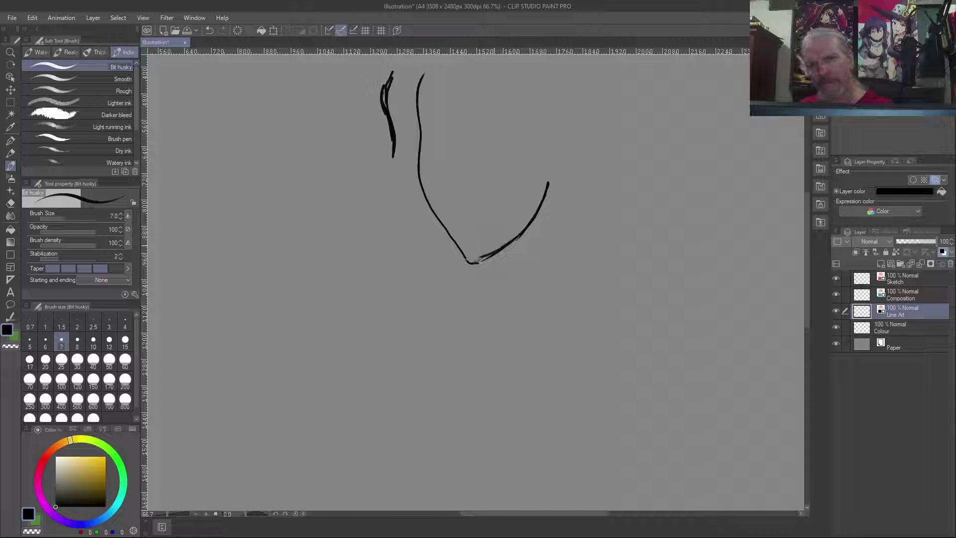
pyautogui.moveTo(421, 81)
pyautogui.mouseDown()
pyautogui.moveTo(451, 61)
pyautogui.moveTo(432, 69)
pyautogui.mouseUp()
# Step: Draw a narrow far eye against the face contour and a larger near eye with upper lashes, iris and pupil
pyautogui.moveTo(426, 114)
pyautogui.mouseDown()
pyautogui.moveTo(439, 117)
pyautogui.moveTo(412, 112)
pyautogui.mouseUp()
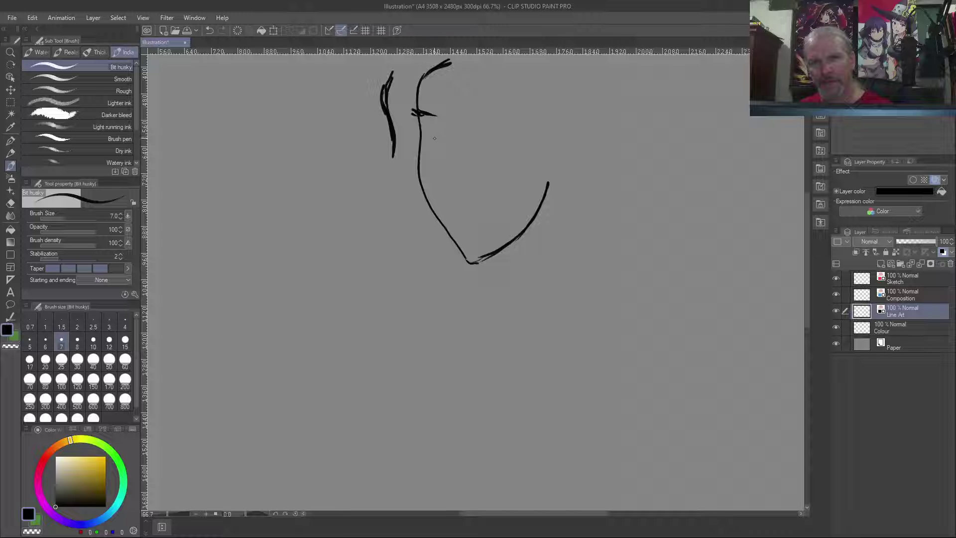
pyautogui.moveTo(426, 146)
pyautogui.mouseDown()
pyautogui.moveTo(434, 144)
pyautogui.moveTo(422, 147)
pyautogui.moveTo(423, 131)
pyautogui.moveTo(427, 143)
pyautogui.moveTo(438, 132)
pyautogui.moveTo(431, 124)
pyautogui.moveTo(456, 152)
pyautogui.mouseUp()
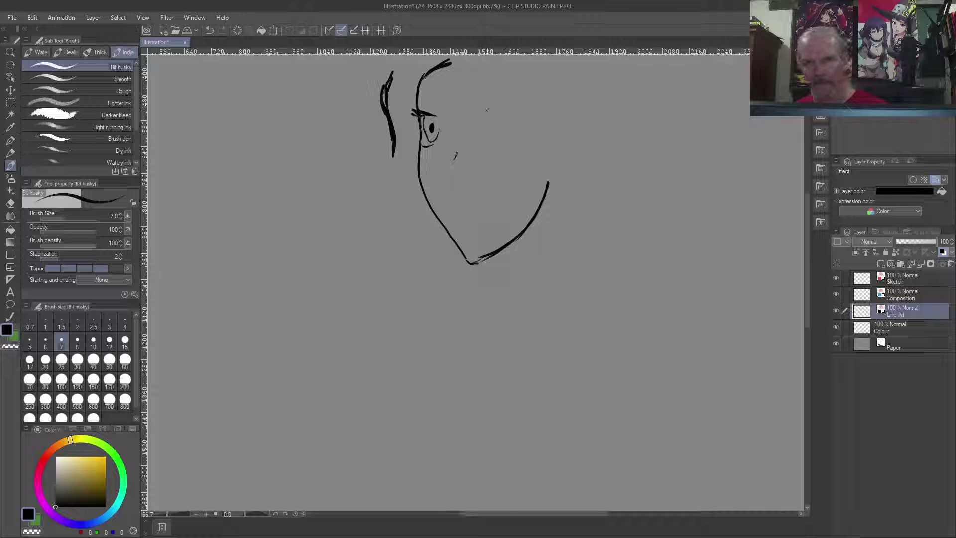
pyautogui.moveTo(482, 111)
pyautogui.mouseDown()
pyautogui.moveTo(501, 109)
pyautogui.moveTo(506, 128)
pyautogui.moveTo(508, 114)
pyautogui.mouseUp()
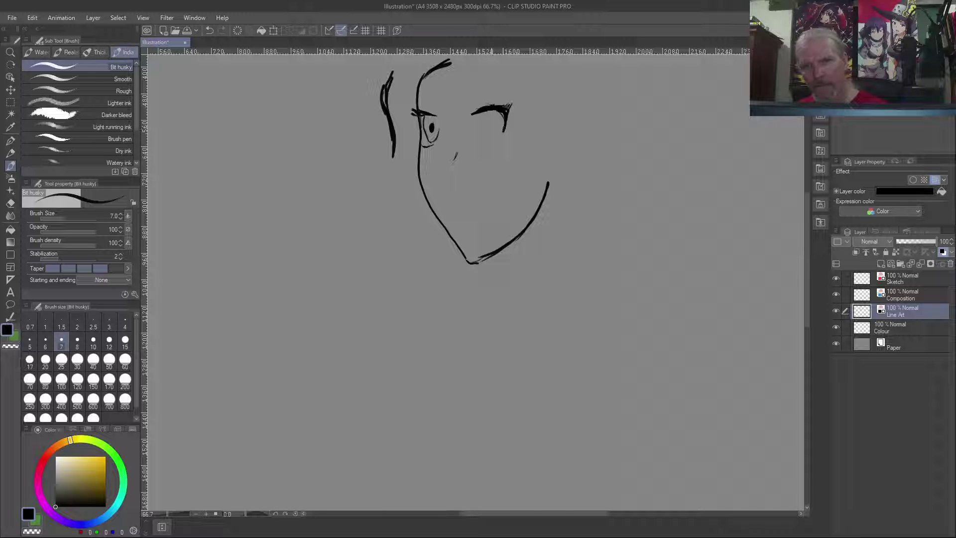
pyautogui.moveTo(481, 150); pyautogui.dragTo(494, 147)
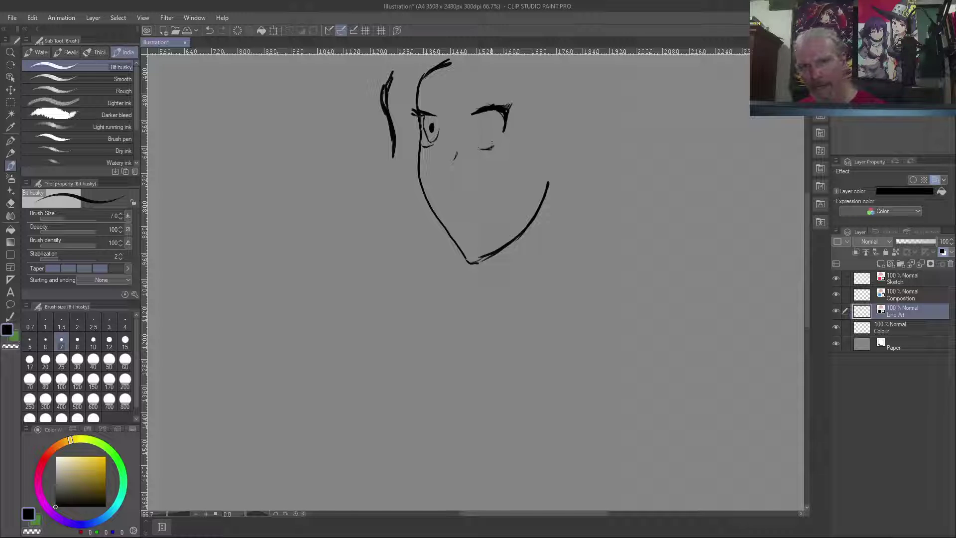
pyautogui.moveTo(486, 114)
pyautogui.mouseDown()
pyautogui.moveTo(484, 131)
pyautogui.moveTo(498, 139)
pyautogui.moveTo(501, 116)
pyautogui.mouseUp()
pyautogui.moveTo(490, 141)
pyautogui.mouseDown()
pyautogui.moveTo(480, 118)
pyautogui.moveTo(501, 124)
pyautogui.moveTo(492, 131)
pyautogui.mouseUp()
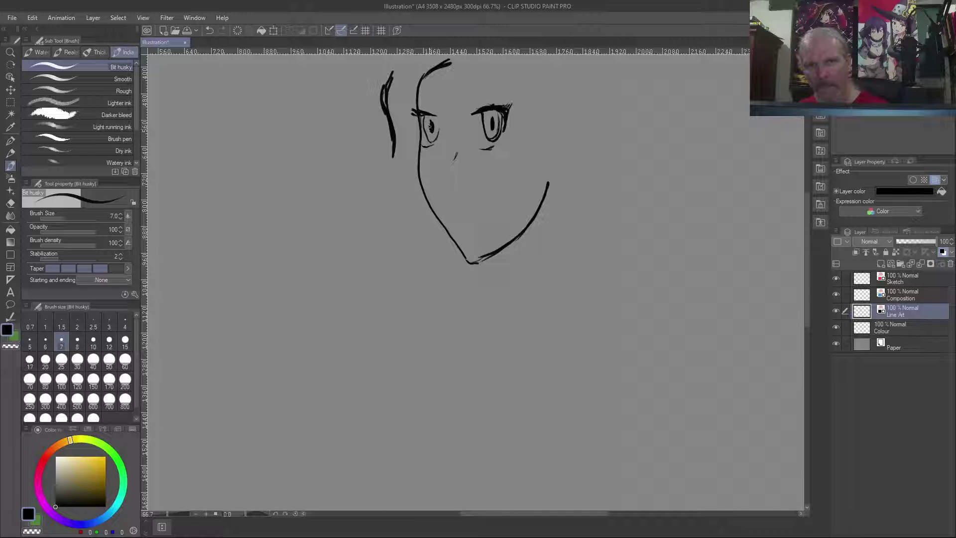
# Step: Draw a small nose below the eyes and an open mouth above the chin
pyautogui.moveTo(430, 125)
pyautogui.mouseDown()
pyautogui.moveTo(454, 154)
pyautogui.moveTo(450, 163)
pyautogui.moveTo(456, 153)
pyautogui.moveTo(451, 174)
pyautogui.mouseUp()
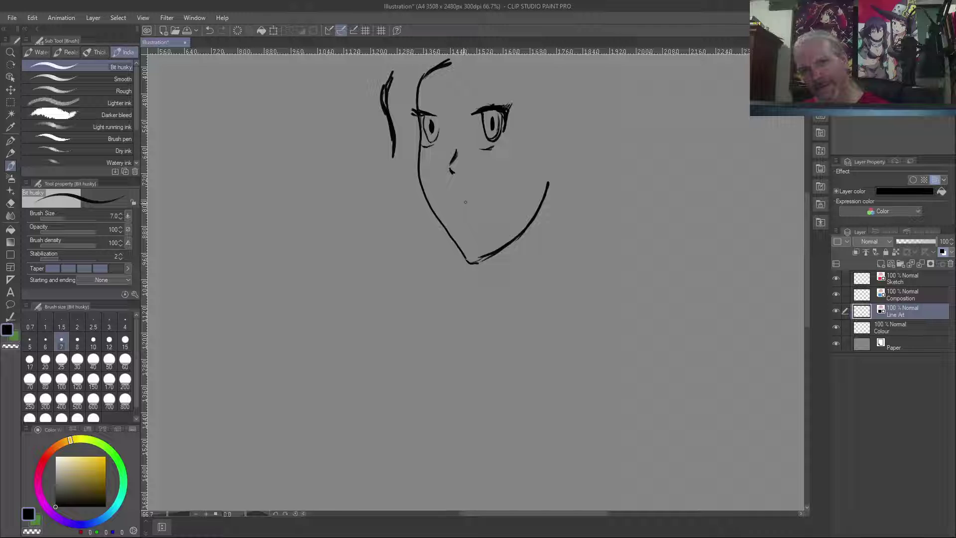
pyautogui.moveTo(472, 201)
pyautogui.mouseDown()
pyautogui.moveTo(455, 205)
pyautogui.moveTo(461, 224)
pyautogui.moveTo(474, 223)
pyautogui.moveTo(479, 200)
pyautogui.moveTo(455, 206)
pyautogui.moveTo(463, 222)
pyautogui.mouseUp()
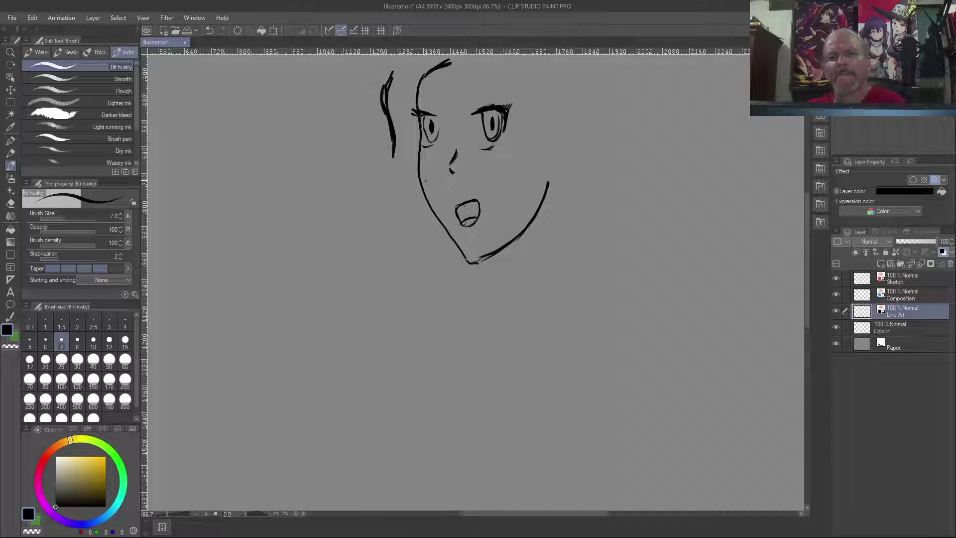
# Step: Mark the gap between the eyes with a double-headed arrow and add vertical guide strokes at the eye corners
pyautogui.moveTo(451, 100)
pyautogui.mouseDown()
pyautogui.moveTo(463, 102)
pyautogui.moveTo(432, 105)
pyautogui.moveTo(468, 102)
pyautogui.moveTo(470, 144)
pyautogui.mouseUp()
pyautogui.moveTo(510, 95); pyautogui.dragTo(512, 141)
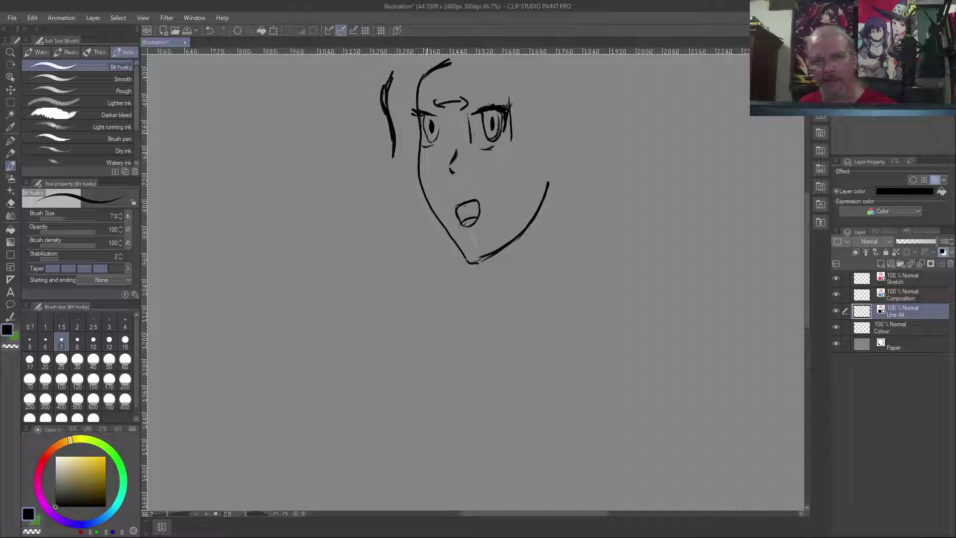
pyautogui.moveTo(437, 104); pyautogui.dragTo(439, 145)
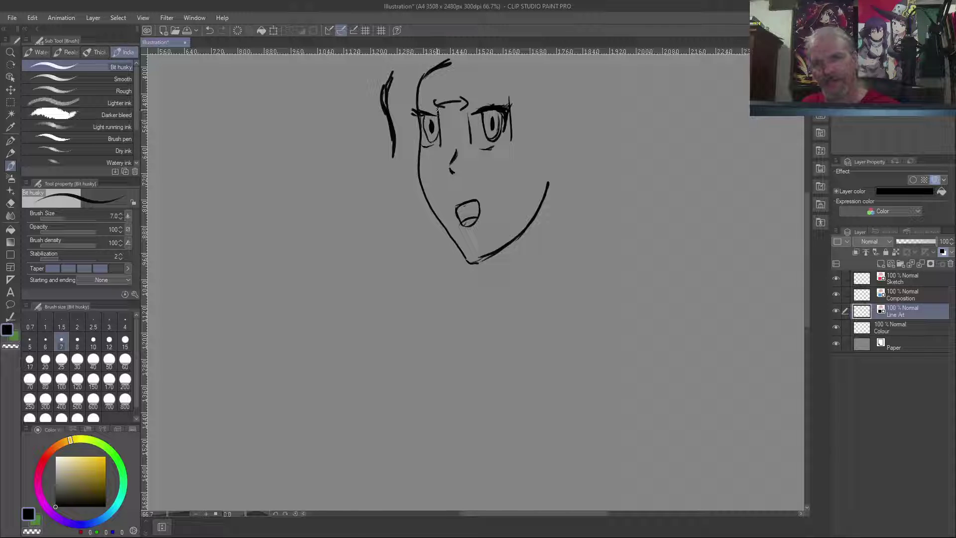
pyautogui.moveTo(422, 113); pyautogui.dragTo(420, 151)
pyautogui.moveTo(468, 111)
pyautogui.mouseDown()
pyautogui.moveTo(466, 142)
pyautogui.moveTo(447, 137)
pyautogui.mouseUp()
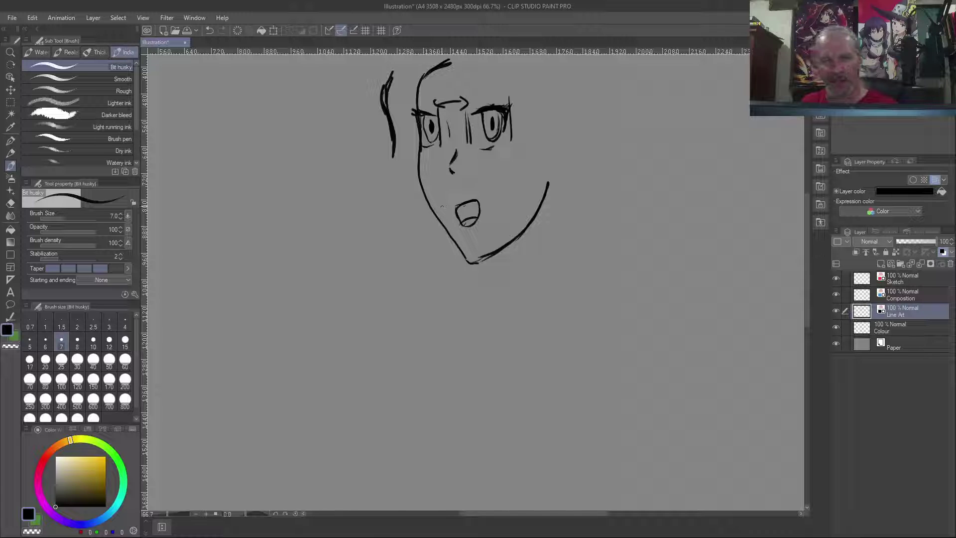
# Step: Undo the eye-spacing arrow and all vertical guide strokes
pyautogui.hotkey('ctrl', 'z')
pyautogui.hotkey('ctrl', 'z')
pyautogui.hotkey('ctrl', 'z')
pyautogui.hotkey('ctrl', 'z')
pyautogui.hotkey('ctrl', 'z')
pyautogui.hotkey('ctrl', 'z')
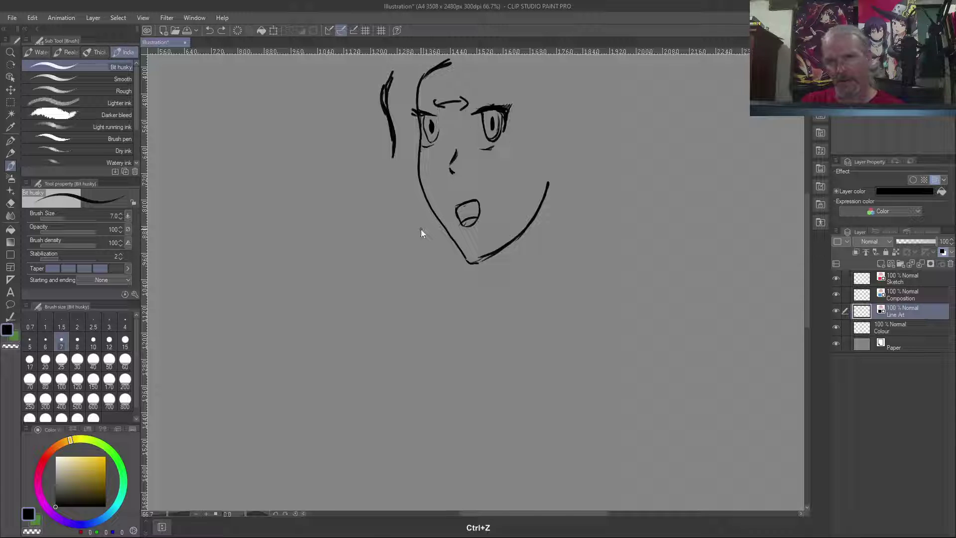
pyautogui.hotkey('ctrl', 'z')
pyautogui.hotkey('ctrl', 'z')
pyautogui.hotkey('ctrl', 'z')
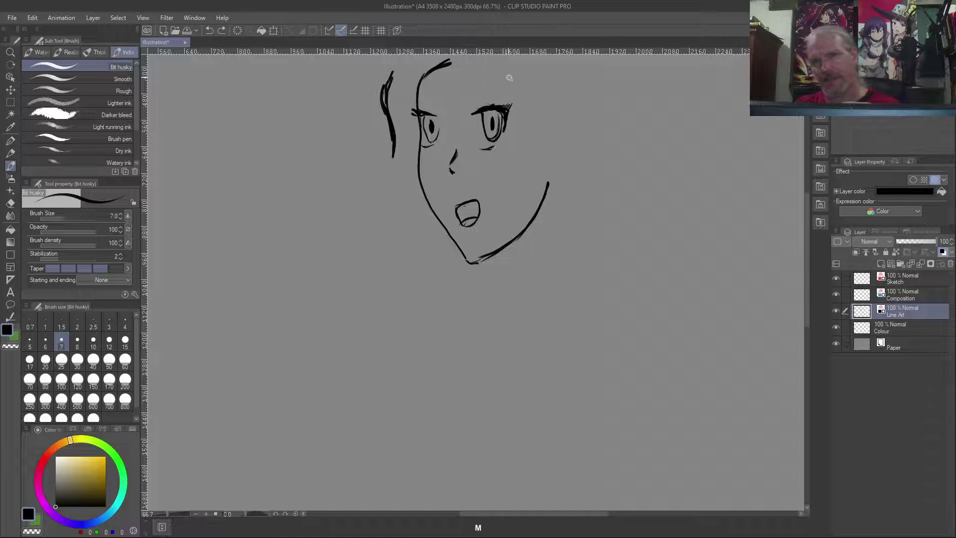
pyautogui.press('m')
pyautogui.moveTo(473, 90); pyautogui.dragTo(464, 159)
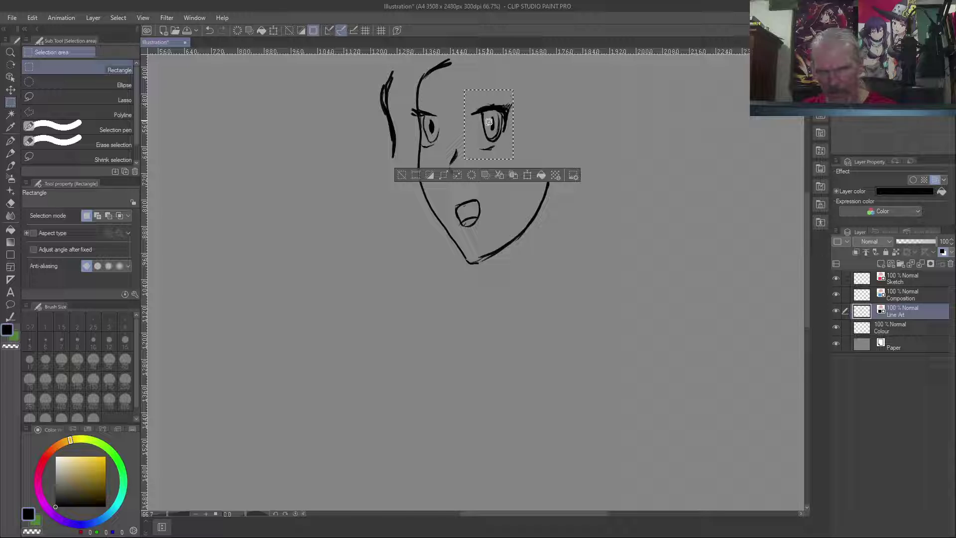
pyautogui.moveTo(489, 122); pyautogui.dragTo(489, 122)
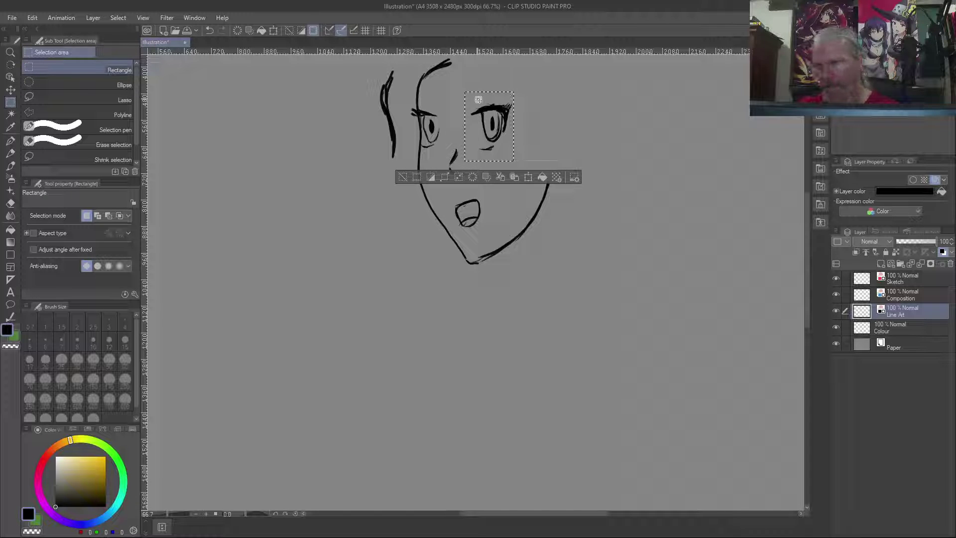
pyautogui.hotkey('ctrl', 'd')
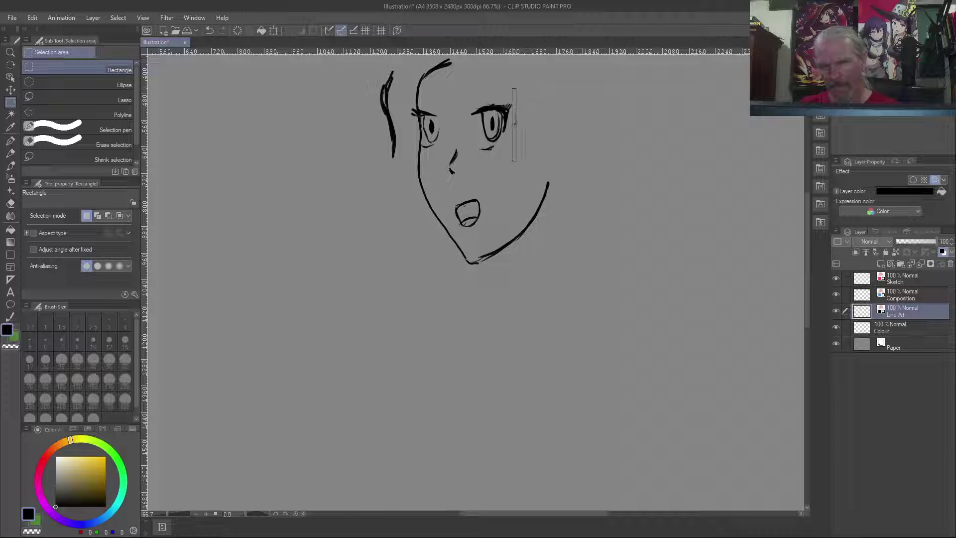
# Step: Select the near eye with a rectangular selection and move it slightly closer to the nose with Move layer
pyautogui.moveTo(468, 170); pyautogui.dragTo(466, 170)
pyautogui.press('y')
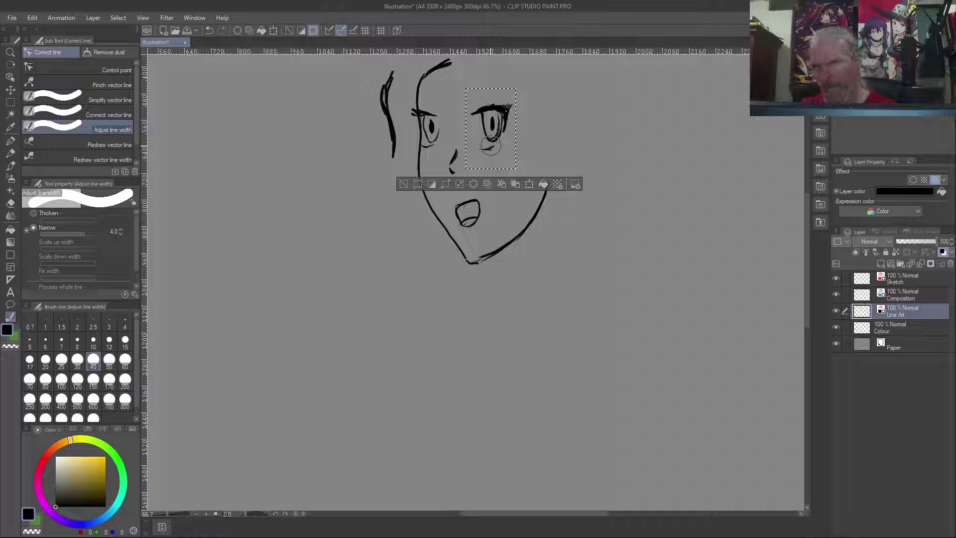
pyautogui.press('k')
pyautogui.moveTo(502, 140); pyautogui.dragTo(496, 142)
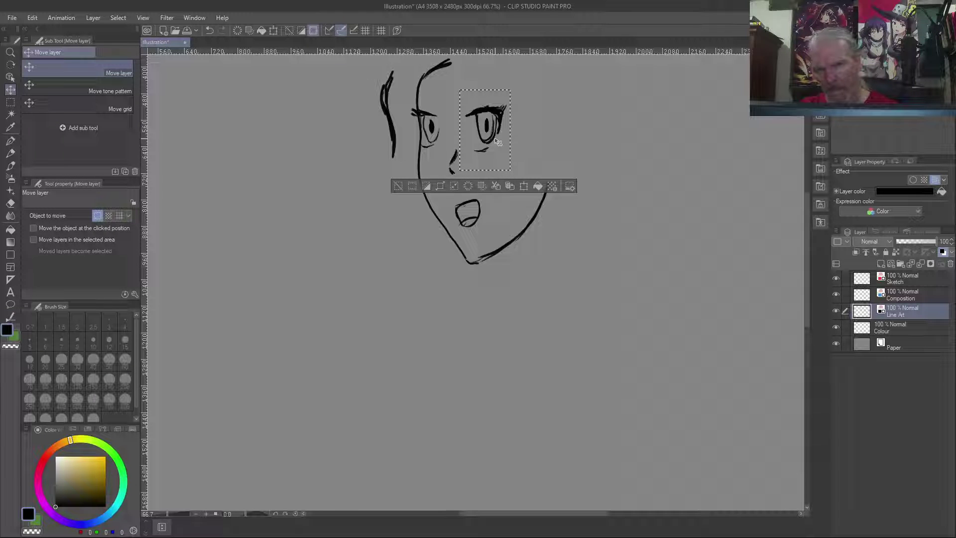
pyautogui.moveTo(486, 106); pyautogui.dragTo(485, 104)
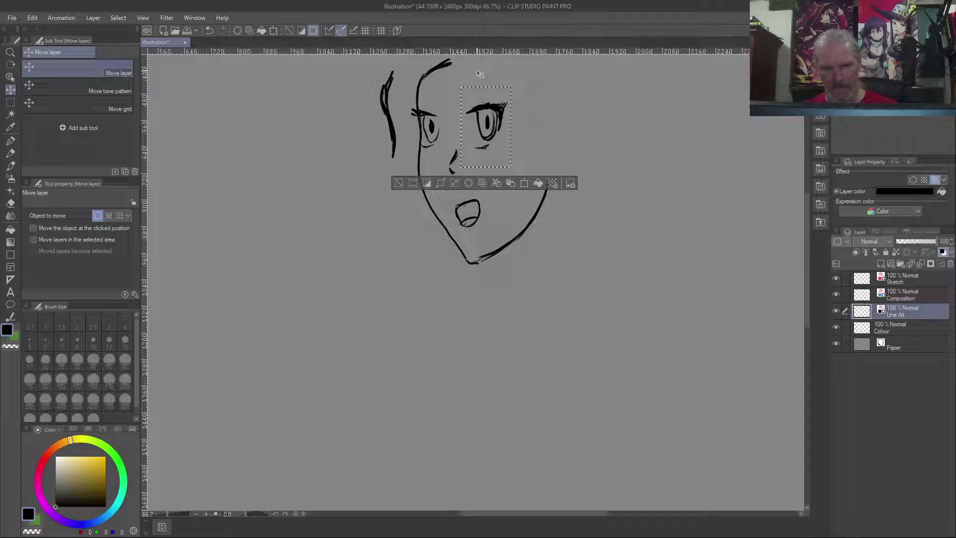
# Step: Transform the near eye by enlarging it to about 113 %, tilting it slightly counterclockwise and shifting it up, then deselect
pyautogui.hotkey('ctrl', 't')
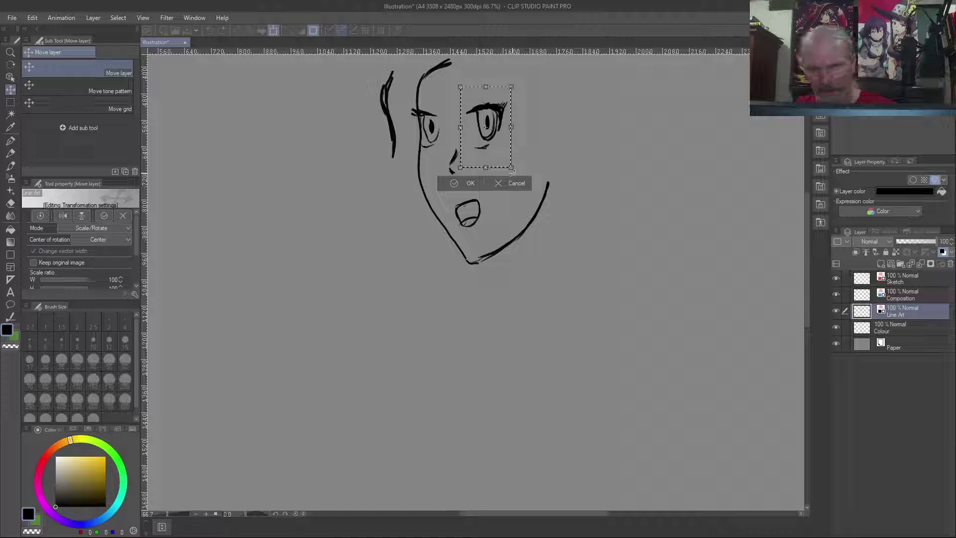
pyautogui.moveTo(511, 169); pyautogui.dragTo(514, 172)
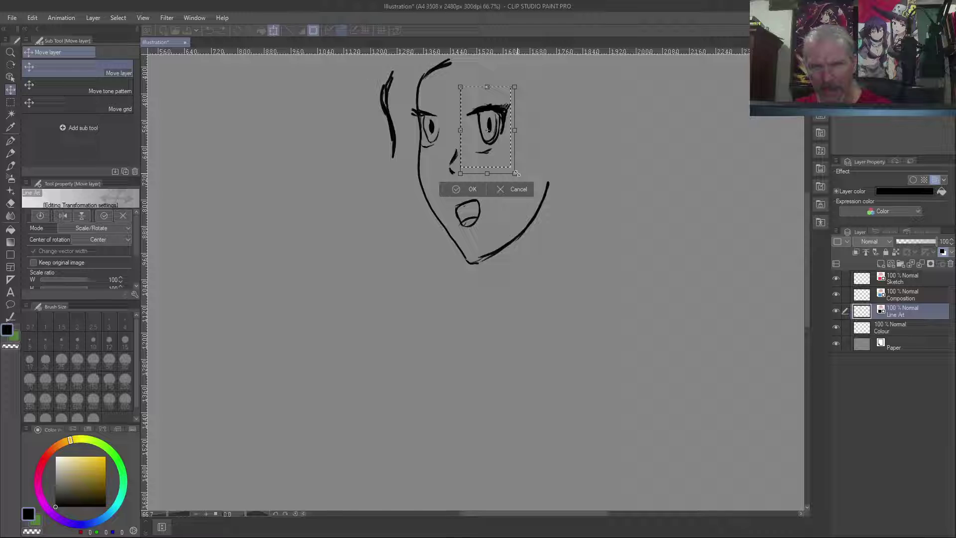
pyautogui.moveTo(489, 115); pyautogui.dragTo(488, 109)
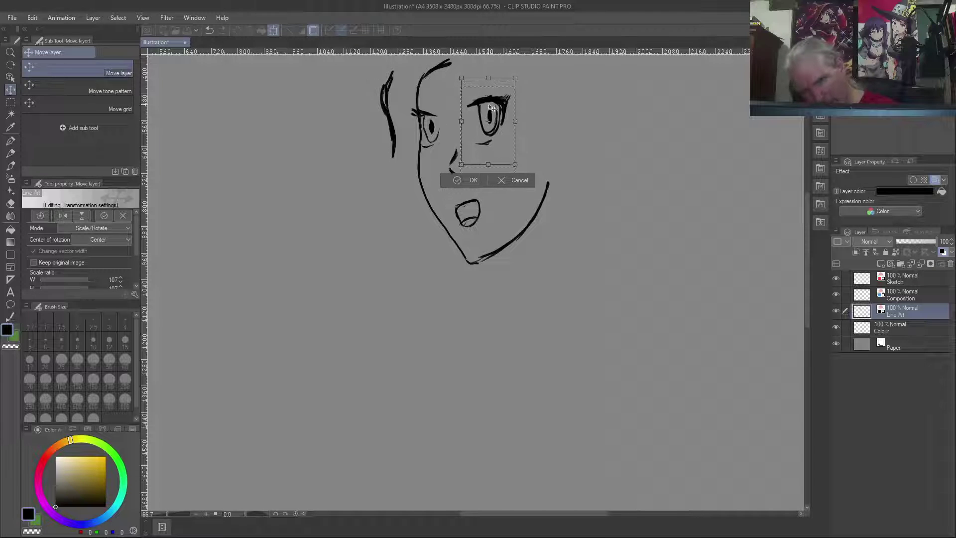
pyautogui.moveTo(518, 123); pyautogui.dragTo(475, 122)
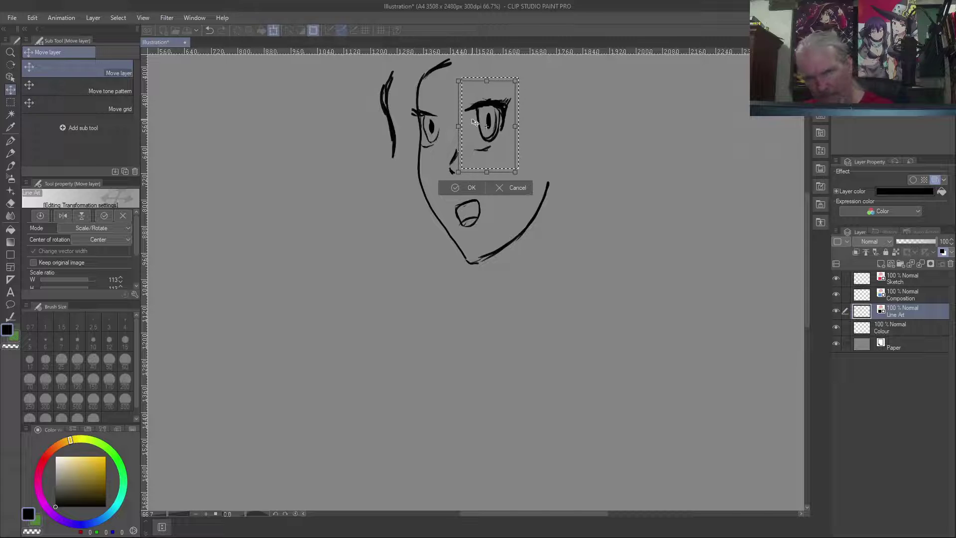
pyautogui.moveTo(474, 114); pyautogui.dragTo(475, 113)
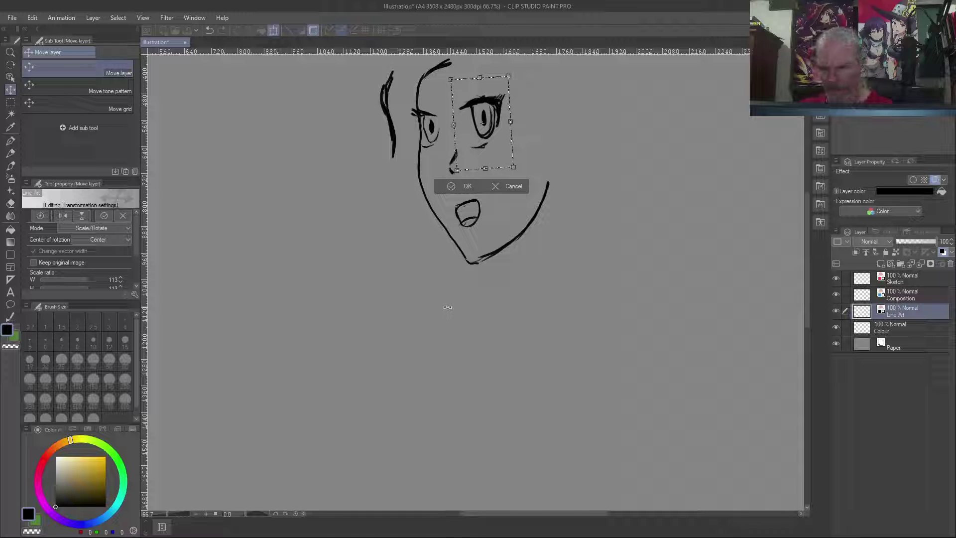
pyautogui.press('Return')
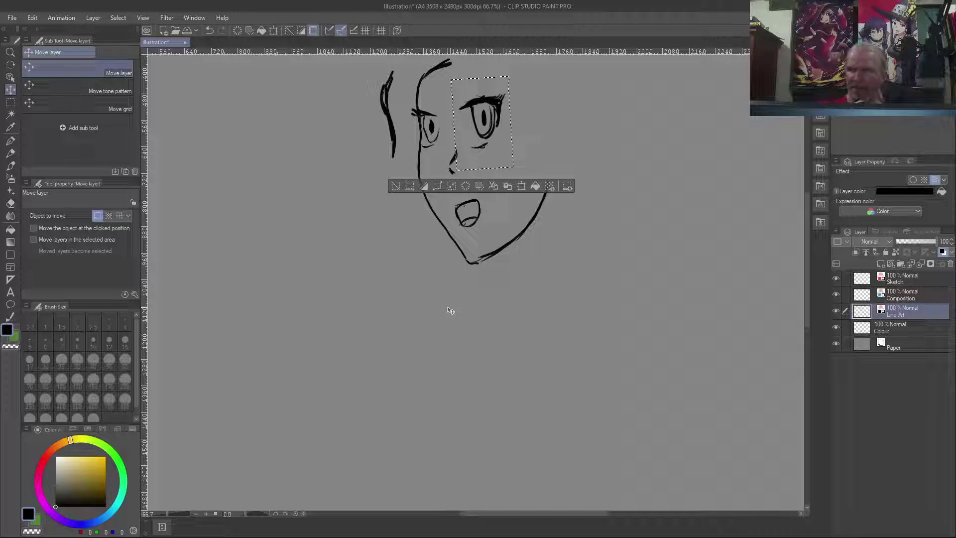
pyautogui.hotkey('ctrl', 'd')
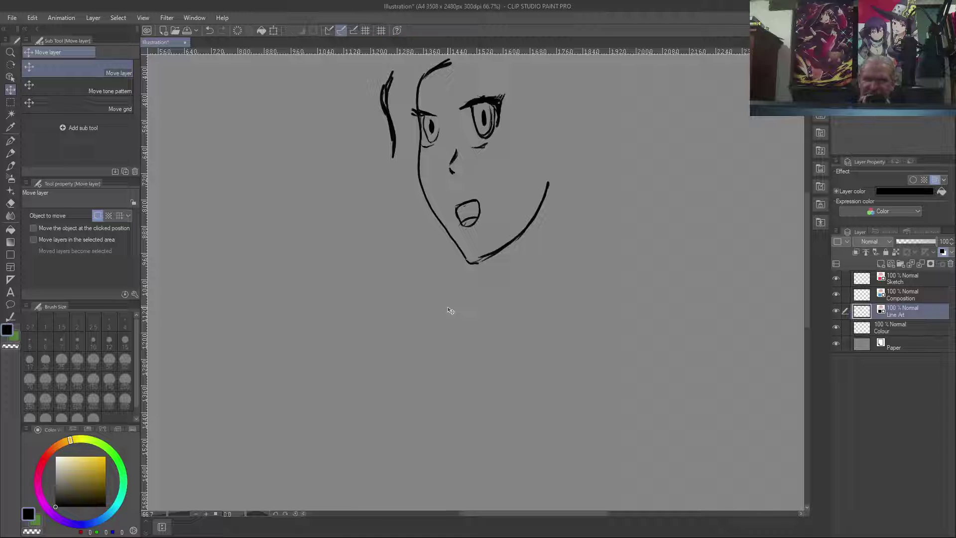
# Step: Mirror the canvas view horizontally and strengthen the lower lash line beneath the near eye with the brush
pyautogui.hotkey('ctrl', 'shift', 'y')
pyautogui.hotkey('ctrl', 'shift', 'y')
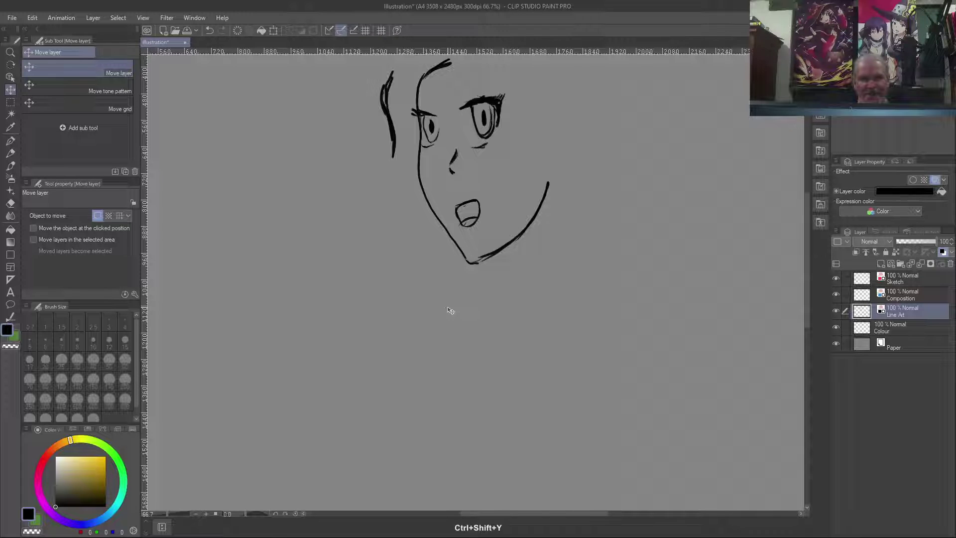
pyautogui.hotkey('ctrl', 'shift', 'y')
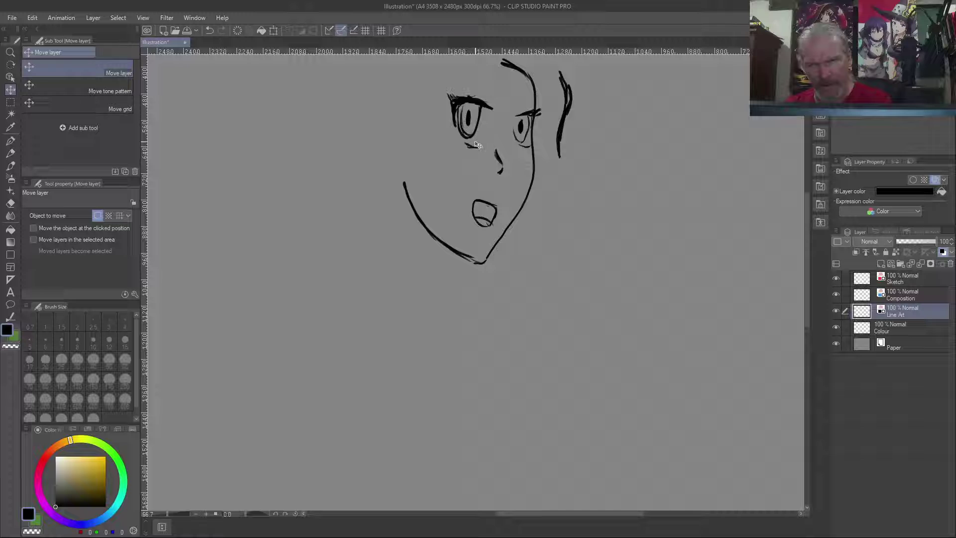
pyautogui.press('b')
pyautogui.moveTo(466, 142); pyautogui.dragTo(479, 146)
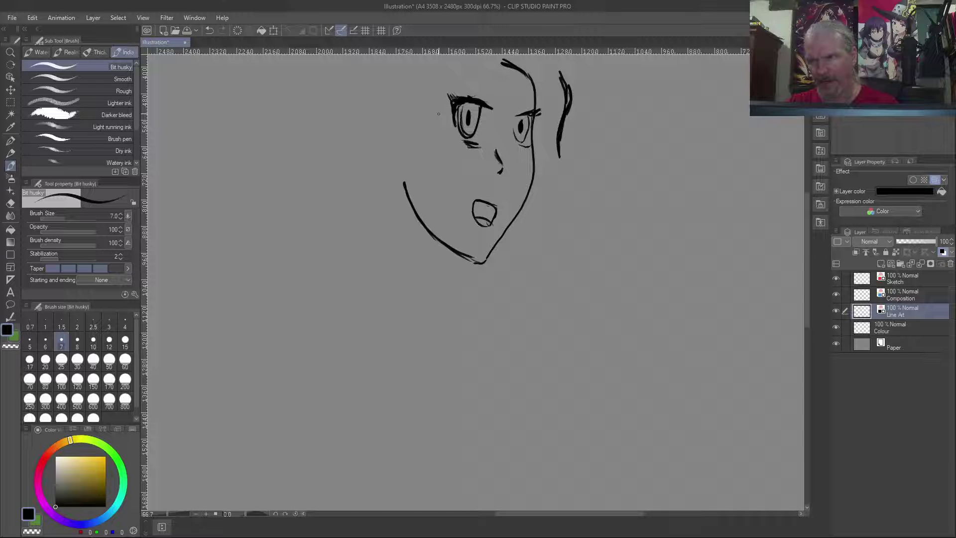
# Step: Select the near eye with a rectangular selection and paste it onto its own new layer
pyautogui.press('m')
pyautogui.moveTo(500, 88)
pyautogui.mouseDown()
pyautogui.moveTo(444, 155)
pyautogui.moveTo(424, 135)
pyautogui.moveTo(426, 123)
pyautogui.mouseUp()
pyautogui.moveTo(433, 80); pyautogui.dragTo(496, 146)
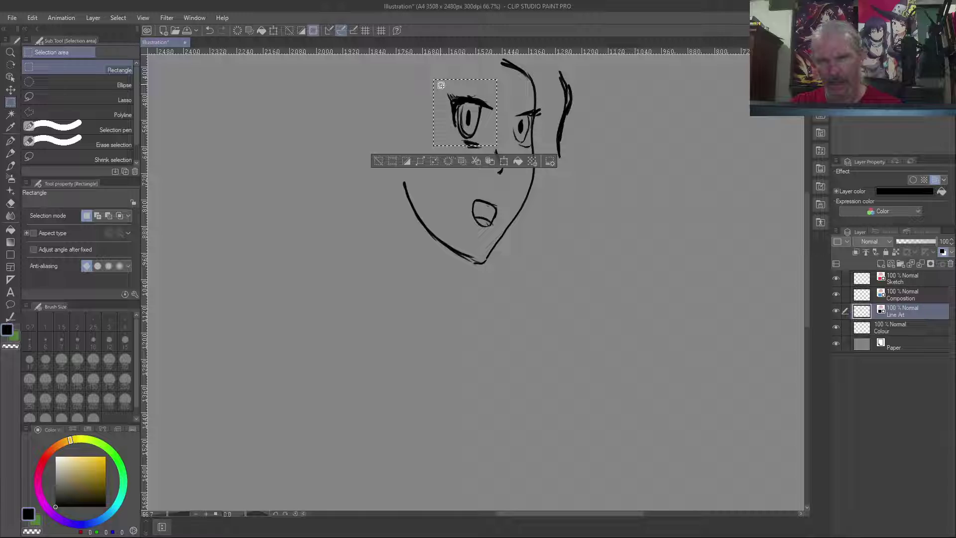
pyautogui.moveTo(441, 75); pyautogui.dragTo(467, 114)
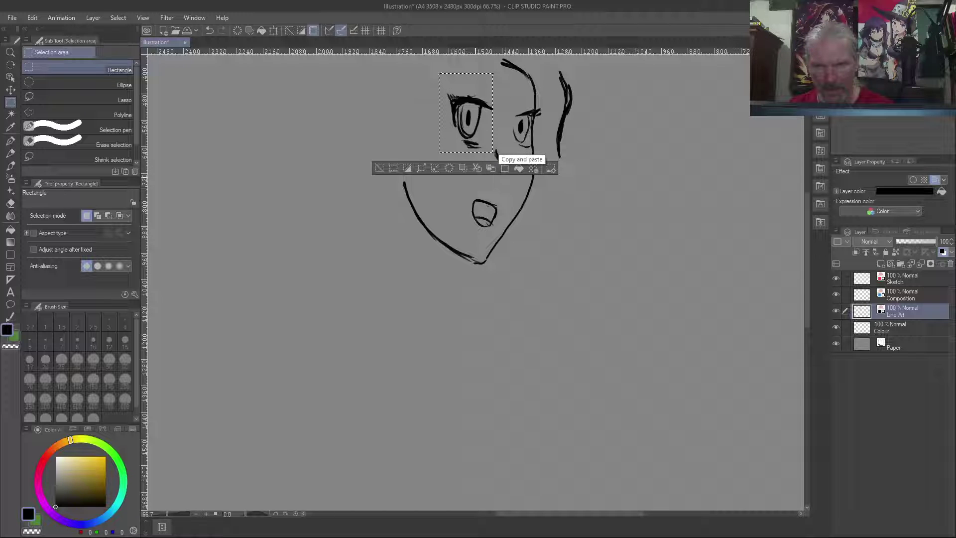
pyautogui.click(476, 170)
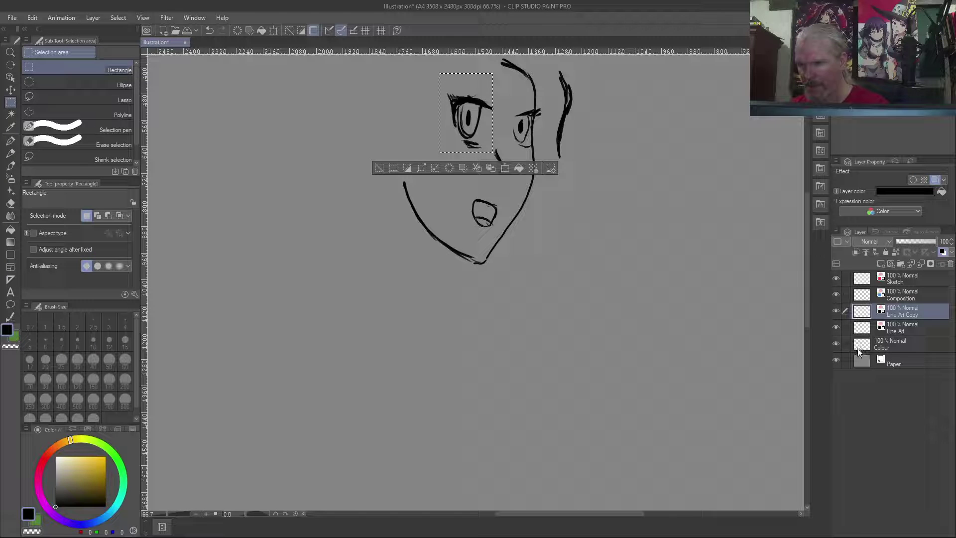
# Step: Make the Line Art layer active, hide the Line Art Copy layer, deselect, and undo the stray brush mark beside the nose
pyautogui.click(884, 328)
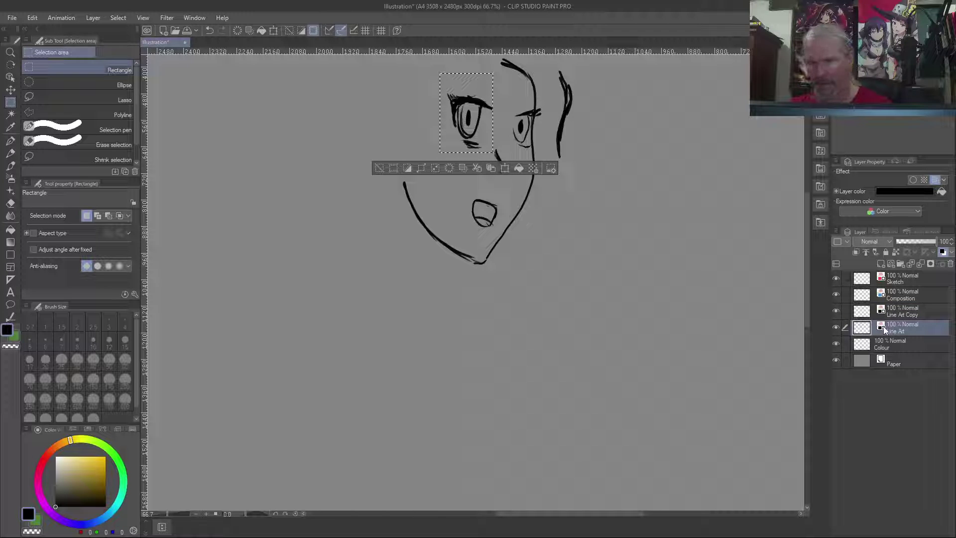
pyautogui.click(836, 310)
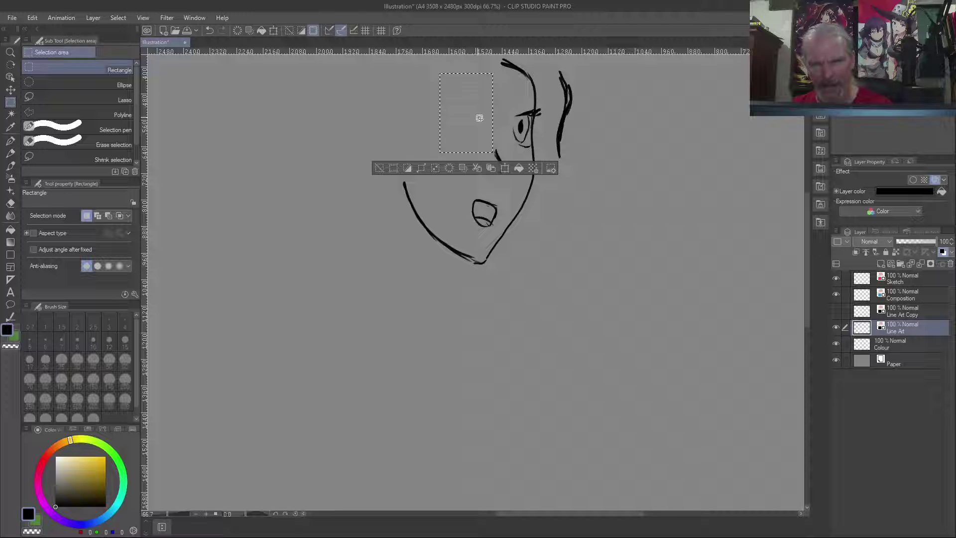
pyautogui.press('b')
pyautogui.hotkey('ctrl', 'd')
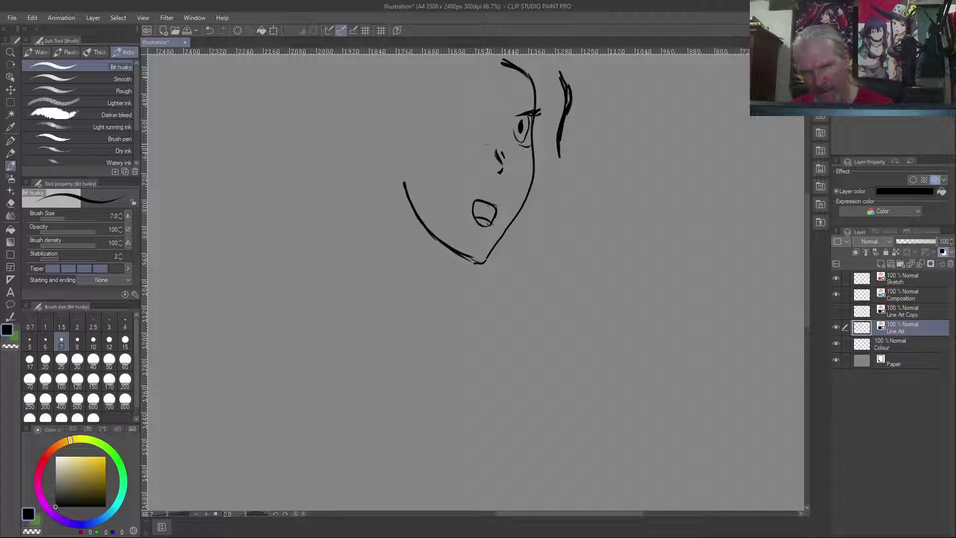
pyautogui.hotkey('ctrl', 'z')
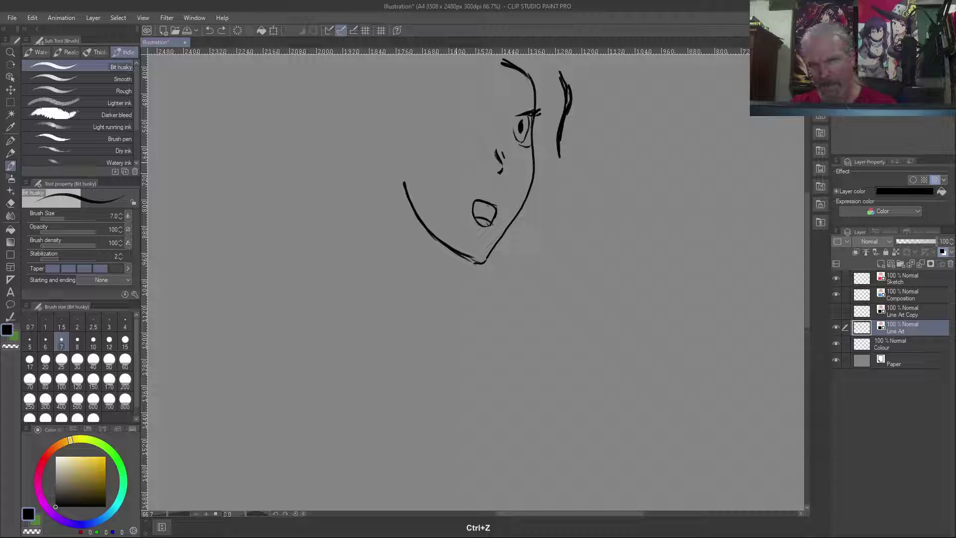
# Step: Select the nose with a rectangular selection, shift it slightly up toward the far eye with Move layer, and deselect
pyautogui.press('m')
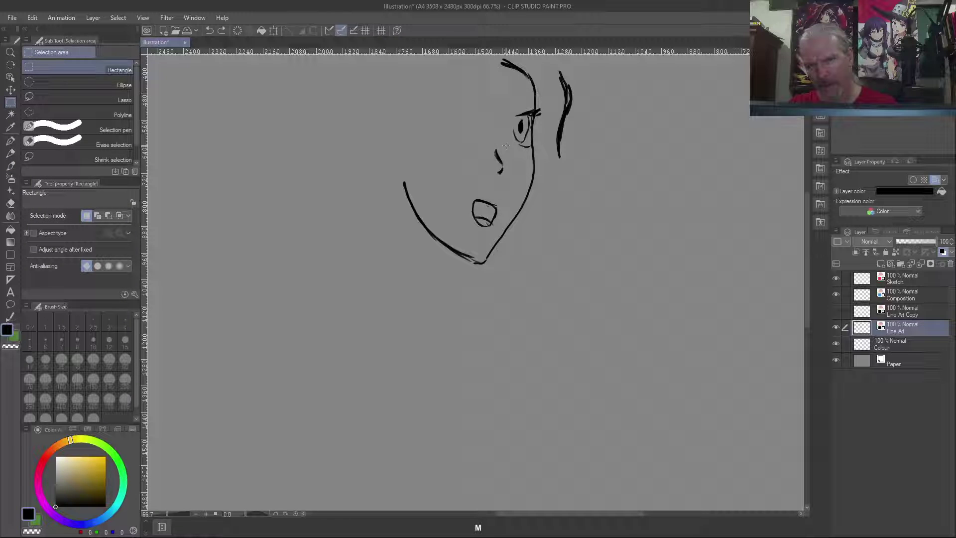
pyautogui.moveTo(497, 158); pyautogui.dragTo(492, 166)
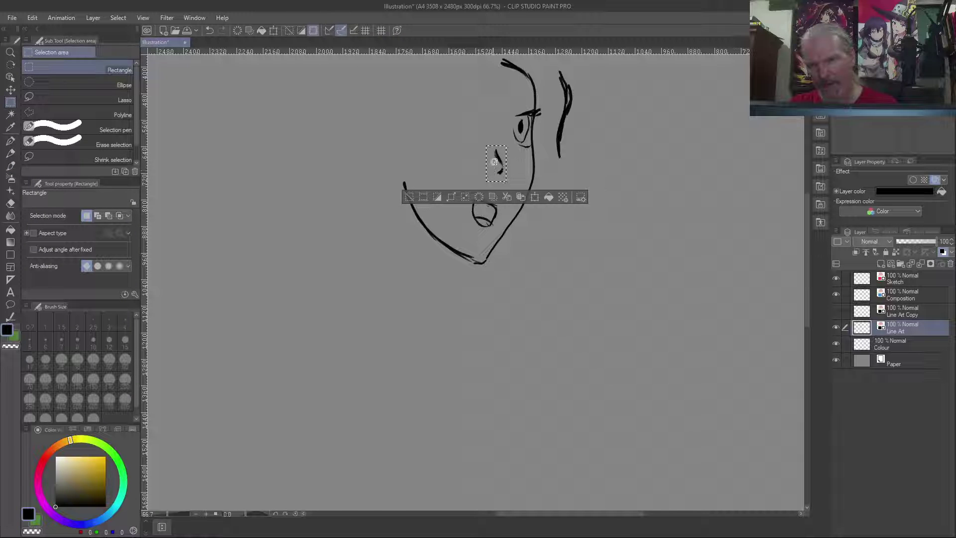
pyautogui.press('y')
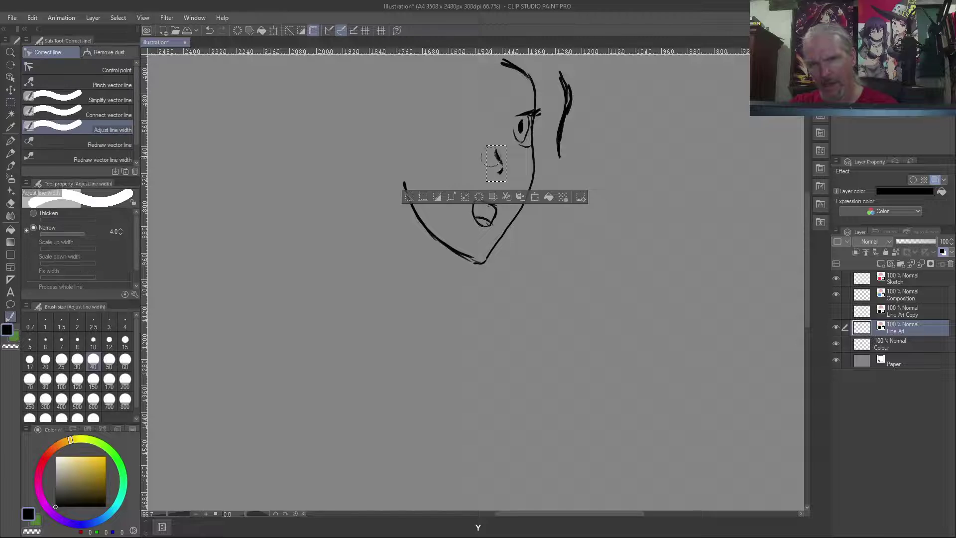
pyautogui.press('k')
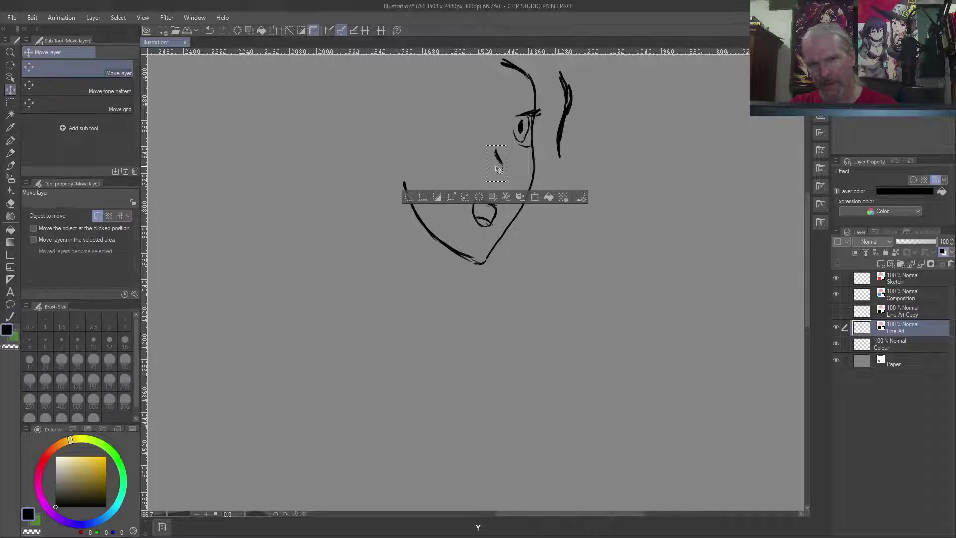
pyautogui.moveTo(498, 170); pyautogui.dragTo(504, 149)
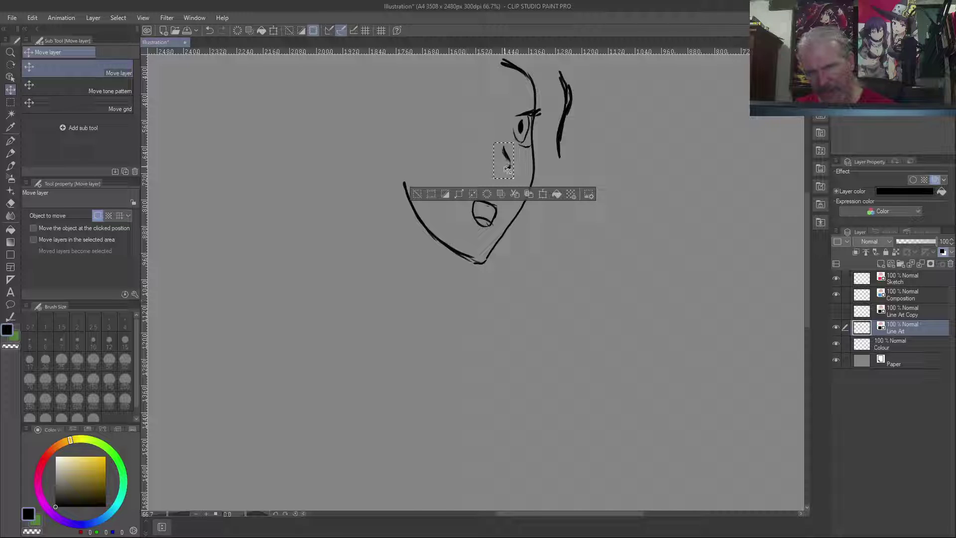
pyautogui.hotkey('ctrl', 'd')
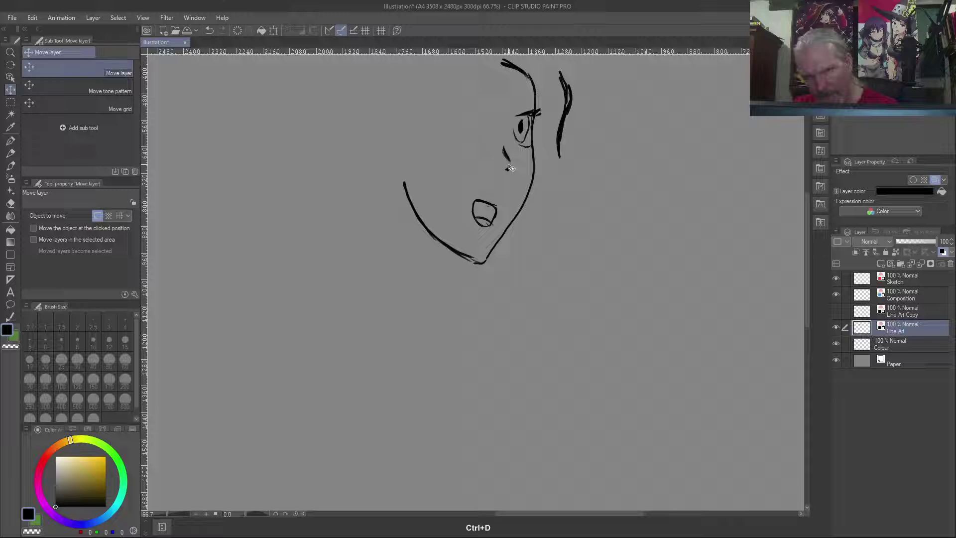
# Step: Redraw the near eye on the Line Art layer with a thick upper lash, oval iris and pupil, and short lower lash line, undoing the last stroke
pyautogui.press('b')
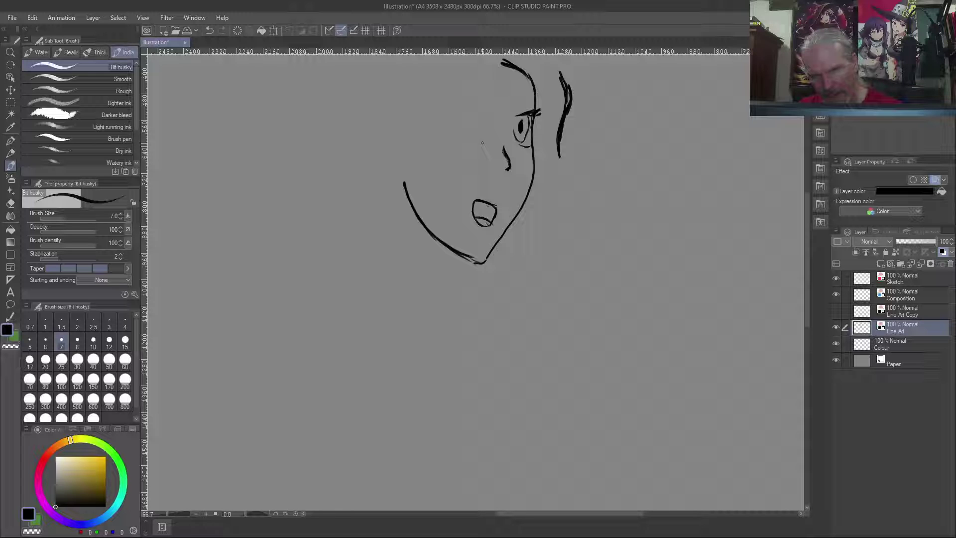
pyautogui.moveTo(464, 149); pyautogui.dragTo(486, 146)
pyautogui.moveTo(474, 119)
pyautogui.mouseDown()
pyautogui.moveTo(467, 144)
pyautogui.moveTo(458, 127)
pyautogui.moveTo(465, 144)
pyautogui.moveTo(486, 111)
pyautogui.mouseUp()
pyautogui.moveTo(459, 114)
pyautogui.mouseDown()
pyautogui.moveTo(492, 118)
pyautogui.moveTo(450, 110)
pyautogui.moveTo(452, 122)
pyautogui.moveTo(462, 108)
pyautogui.moveTo(451, 107)
pyautogui.moveTo(474, 109)
pyautogui.moveTo(465, 105)
pyautogui.mouseUp()
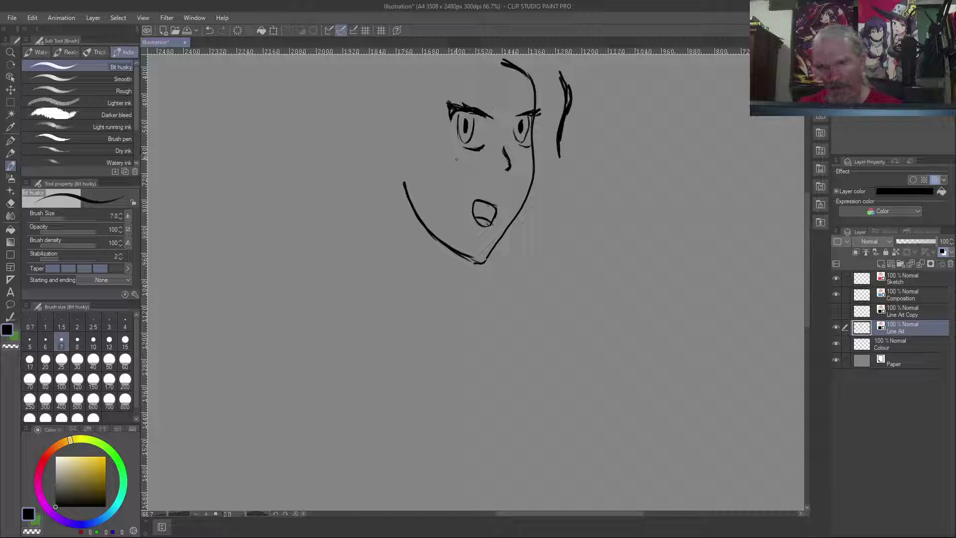
pyautogui.hotkey('ctrl', 'z')
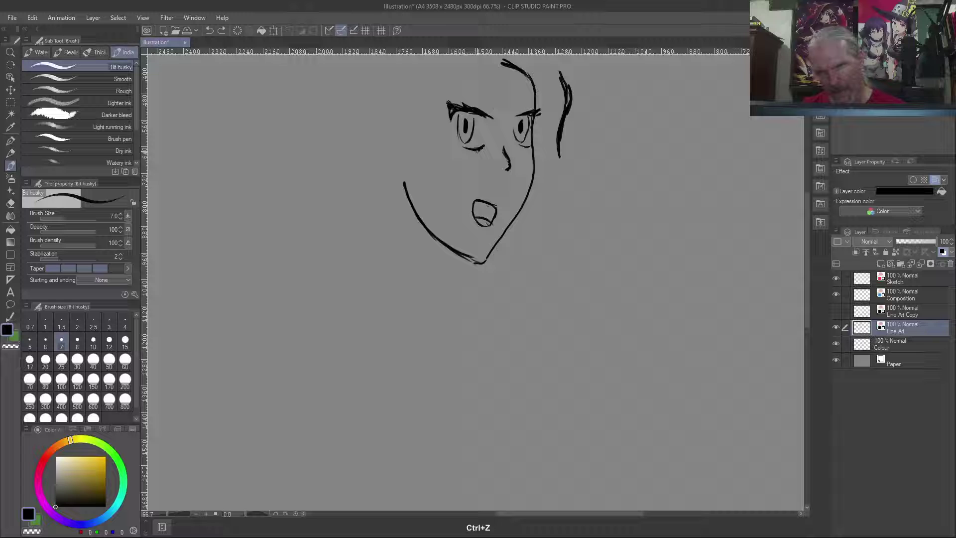
# Step: Try to rework the near eye's lower lash line by erasing it with the transparent colour and repainting it
pyautogui.press('c')
pyautogui.moveTo(482, 146); pyautogui.dragTo(472, 148)
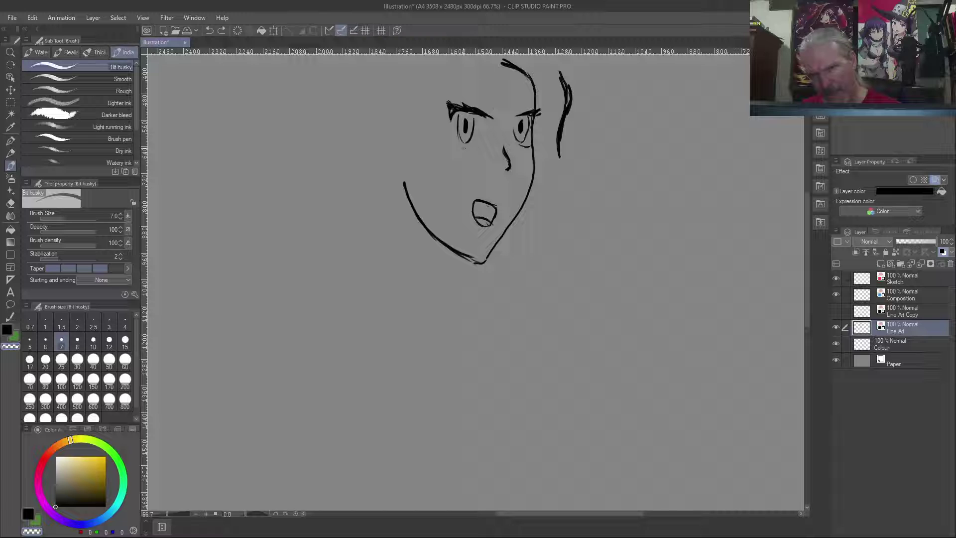
pyautogui.press('c')
pyautogui.moveTo(469, 149)
pyautogui.mouseDown()
pyautogui.moveTo(482, 146)
pyautogui.moveTo(468, 150)
pyautogui.mouseUp()
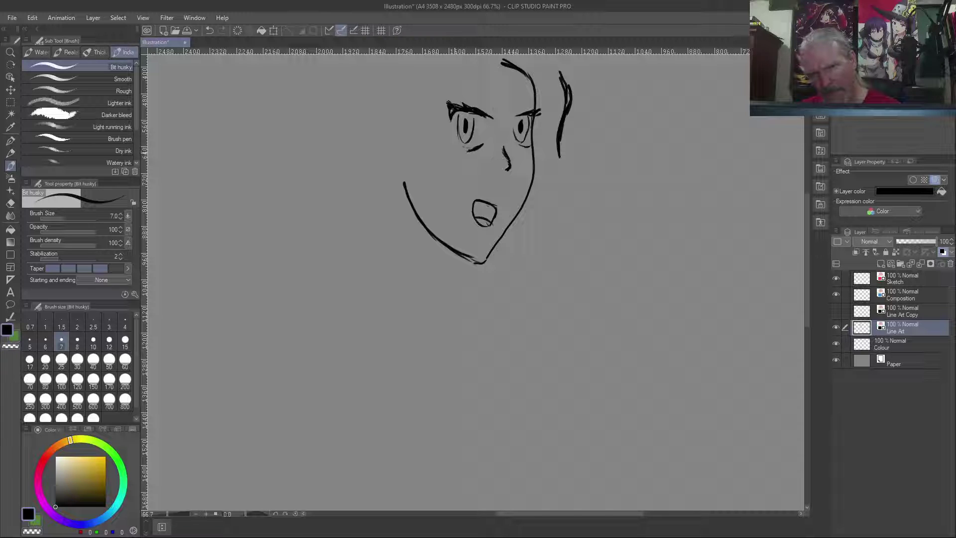
pyautogui.press('c')
pyautogui.moveTo(483, 144); pyautogui.dragTo(468, 150)
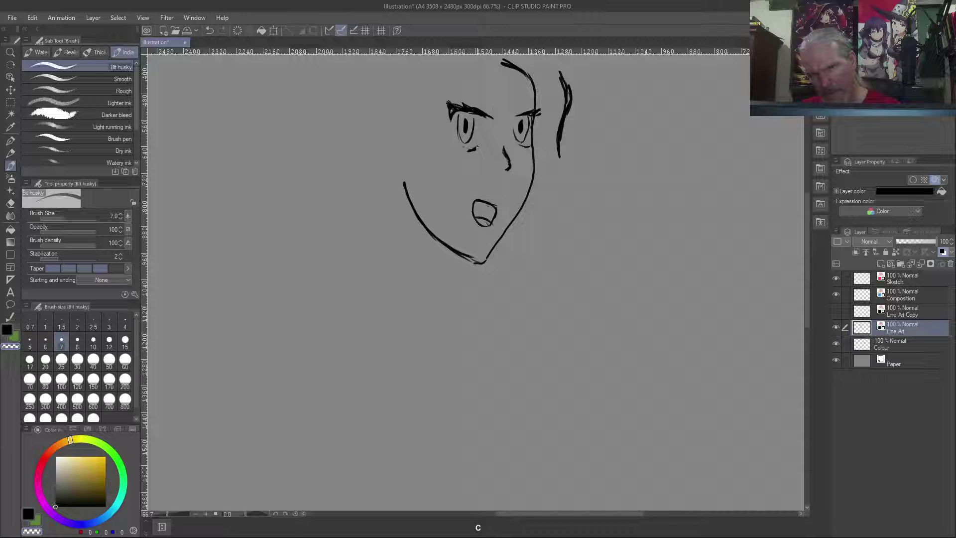
pyautogui.press('c')
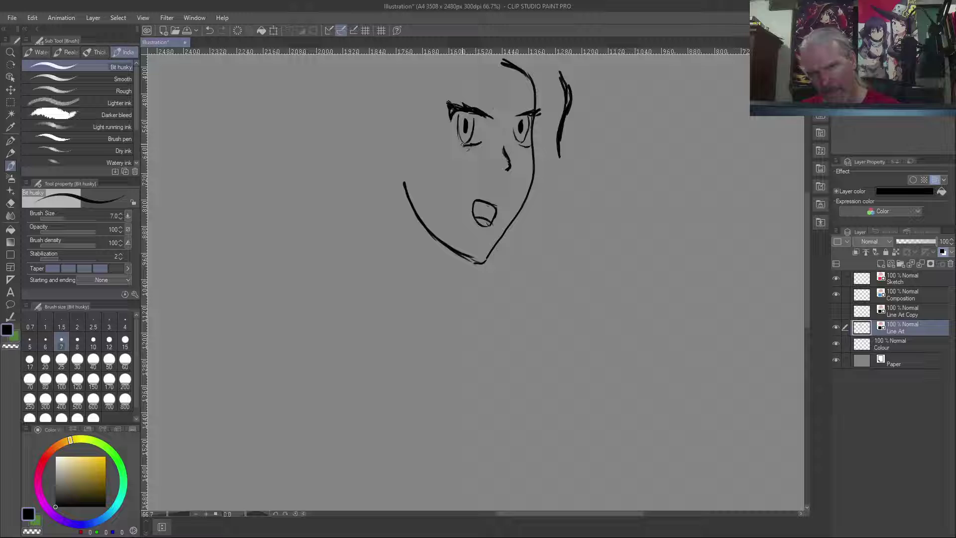
# Step: Erase the near eye's lower lash line with the transparent colour and redraw it flatter at brush size 6
pyautogui.press('c')
pyautogui.moveTo(481, 142); pyautogui.dragTo(475, 146)
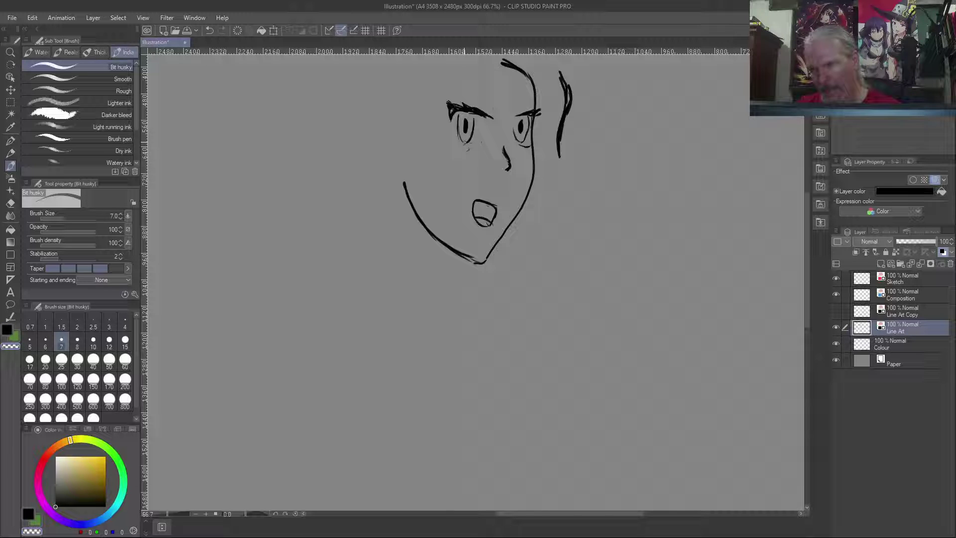
pyautogui.press('[')
pyautogui.press('[')
pyautogui.press('[')
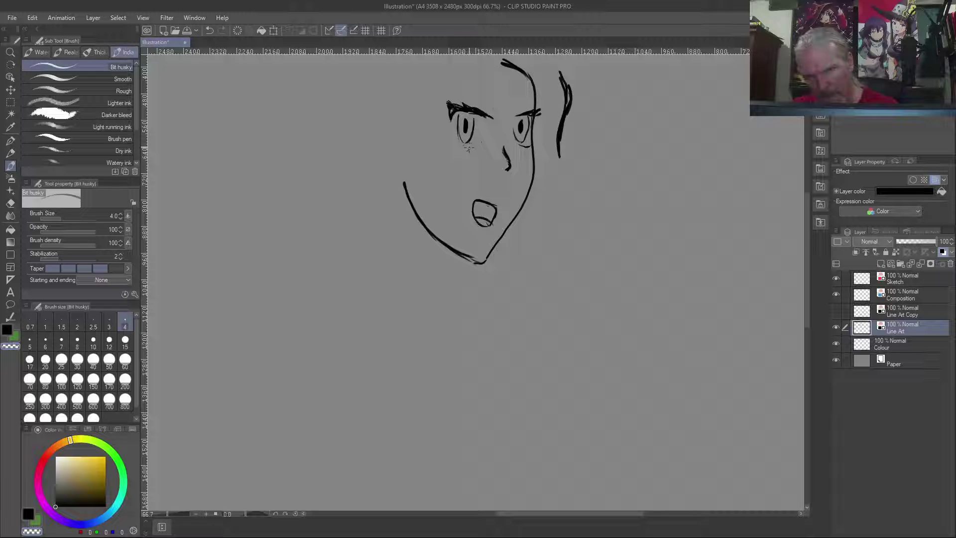
pyautogui.press(']')
pyautogui.press(']')
pyautogui.moveTo(458, 144); pyautogui.dragTo(479, 146)
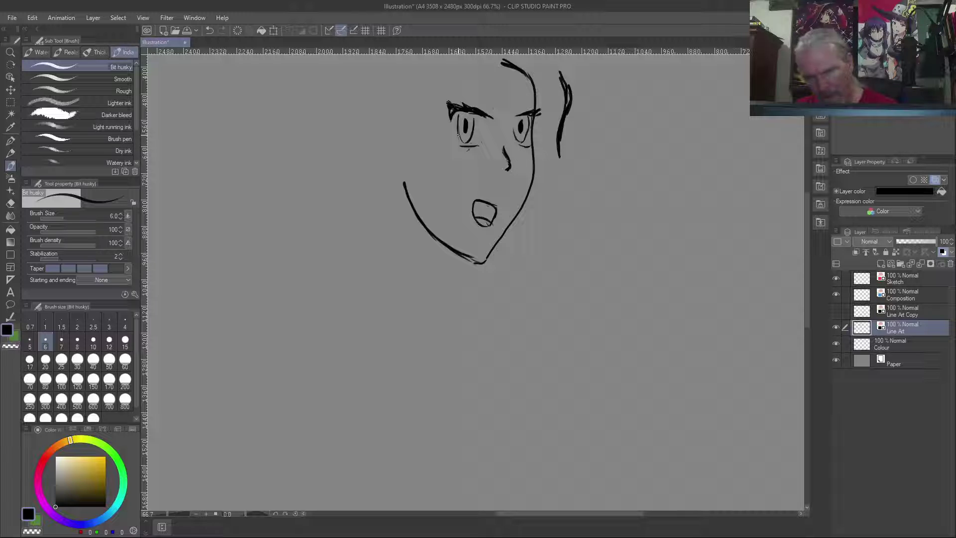
# Step: Mirror the canvas view and sketch the front and crown of a new tilted head below the first face
pyautogui.hotkey('ctrl', 'shift', 'y')
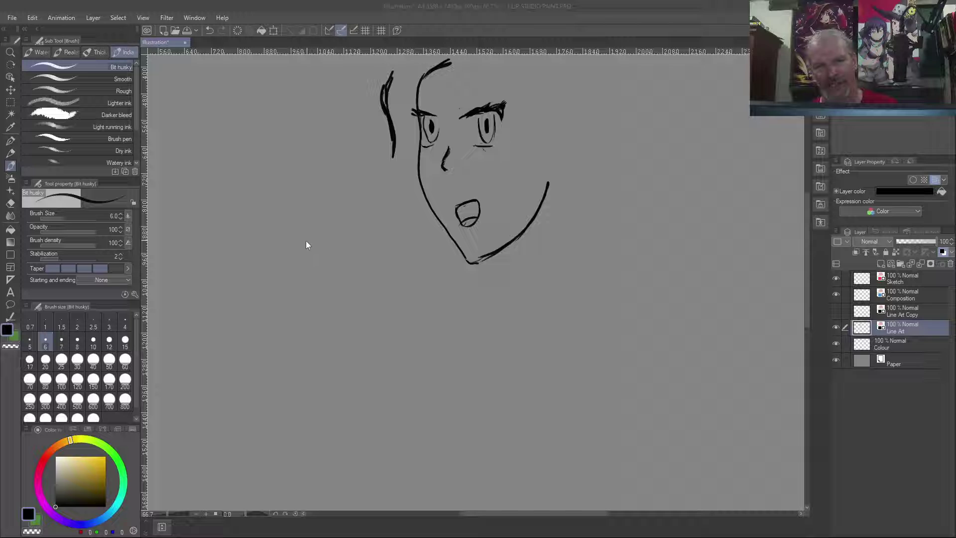
pyautogui.moveTo(333, 222)
pyautogui.mouseDown()
pyautogui.moveTo(287, 274)
pyautogui.moveTo(327, 229)
pyautogui.moveTo(287, 278)
pyautogui.moveTo(291, 316)
pyautogui.mouseUp()
pyautogui.moveTo(288, 271)
pyautogui.mouseDown()
pyautogui.moveTo(297, 334)
pyautogui.moveTo(302, 254)
pyautogui.mouseUp()
pyautogui.moveTo(289, 291)
pyautogui.mouseDown()
pyautogui.moveTo(360, 218)
pyautogui.moveTo(297, 256)
pyautogui.moveTo(358, 215)
pyautogui.moveTo(397, 209)
pyautogui.mouseUp()
pyautogui.moveTo(316, 238)
pyautogui.mouseDown()
pyautogui.moveTo(339, 216)
pyautogui.moveTo(436, 235)
pyautogui.mouseUp()
pyautogui.moveTo(371, 214); pyautogui.dragTo(443, 238)
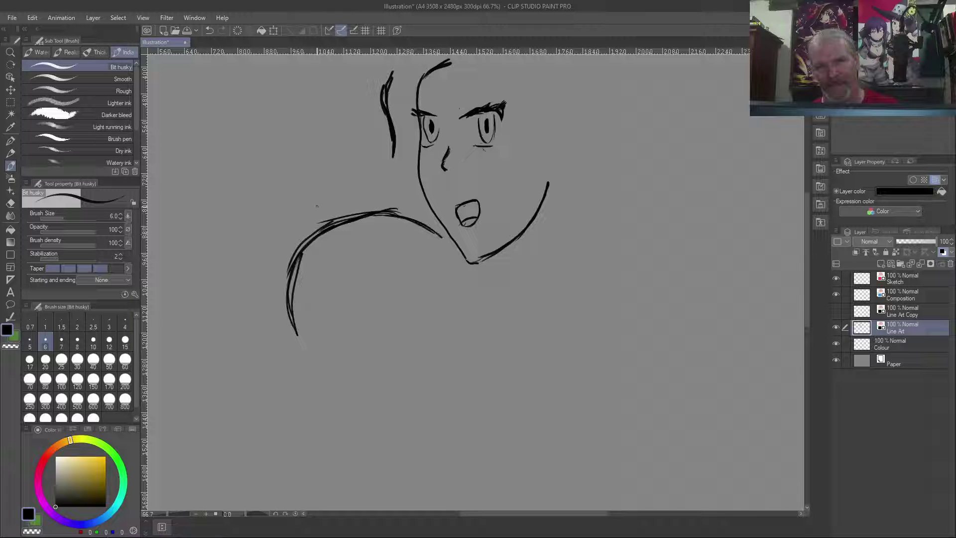
# Step: Complete the new head's outline with the far cheek, pointed chin, near jawline and back of the skull
pyautogui.moveTo(294, 330)
pyautogui.mouseDown()
pyautogui.moveTo(307, 381)
pyautogui.moveTo(360, 453)
pyautogui.moveTo(355, 443)
pyautogui.moveTo(371, 449)
pyautogui.moveTo(383, 429)
pyautogui.moveTo(374, 449)
pyautogui.moveTo(441, 376)
pyautogui.mouseUp()
pyautogui.moveTo(379, 450)
pyautogui.mouseDown()
pyautogui.moveTo(419, 421)
pyautogui.moveTo(445, 366)
pyautogui.mouseUp()
pyautogui.moveTo(423, 412)
pyautogui.mouseDown()
pyautogui.moveTo(437, 360)
pyautogui.moveTo(427, 409)
pyautogui.moveTo(401, 431)
pyautogui.mouseUp()
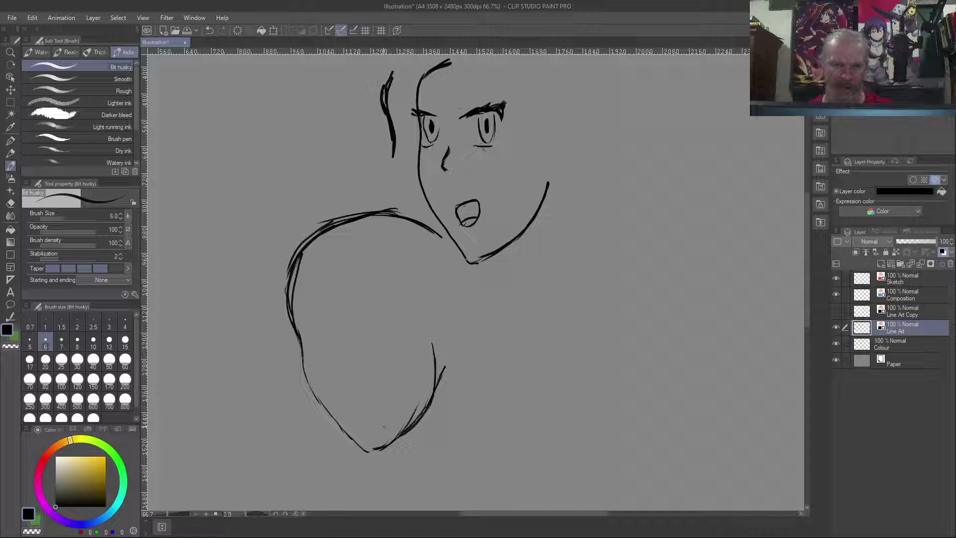
pyautogui.moveTo(447, 247)
pyautogui.mouseDown()
pyautogui.moveTo(456, 304)
pyautogui.moveTo(438, 342)
pyautogui.mouseUp()
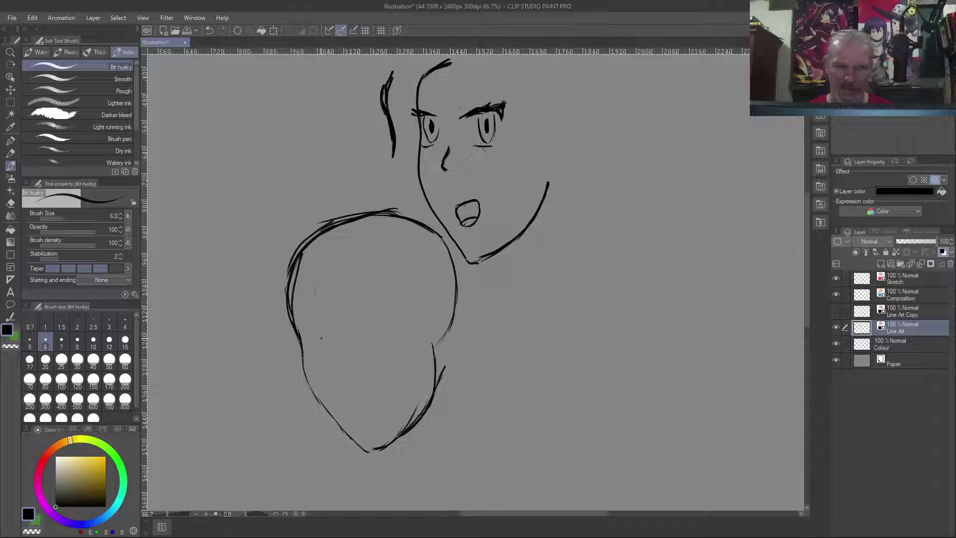
# Step: Draw a short nose line, a round open mouth and both tilted eyes with lashes and pupils on the new head
pyautogui.moveTo(321, 339); pyautogui.dragTo(327, 371)
pyautogui.moveTo(349, 385)
pyautogui.mouseDown()
pyautogui.moveTo(335, 399)
pyautogui.moveTo(351, 383)
pyautogui.moveTo(347, 390)
pyautogui.moveTo(362, 389)
pyautogui.moveTo(348, 387)
pyautogui.moveTo(339, 405)
pyautogui.moveTo(348, 381)
pyautogui.moveTo(367, 401)
pyautogui.moveTo(348, 411)
pyautogui.moveTo(341, 407)
pyautogui.moveTo(367, 396)
pyautogui.moveTo(351, 412)
pyautogui.moveTo(367, 394)
pyautogui.mouseUp()
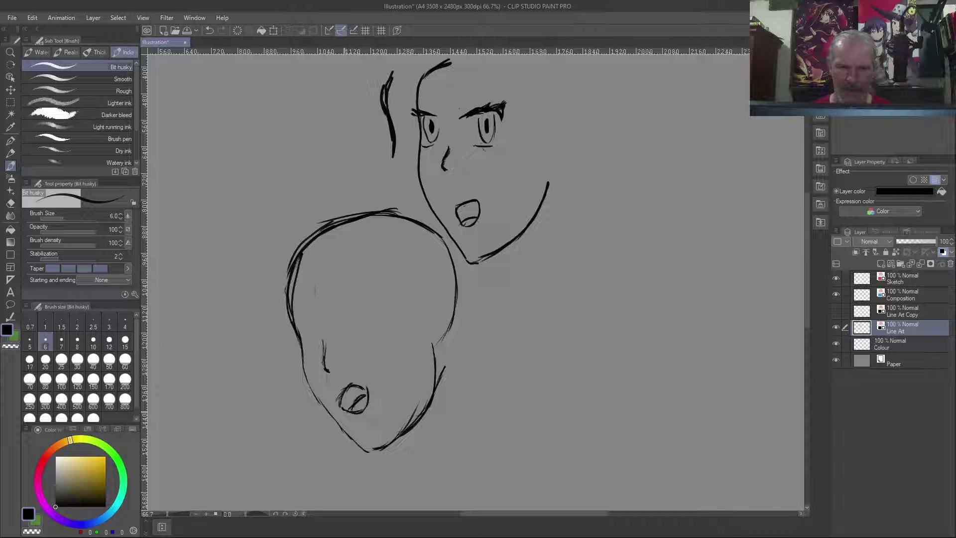
pyautogui.moveTo(309, 325)
pyautogui.mouseDown()
pyautogui.moveTo(299, 326)
pyautogui.moveTo(310, 325)
pyautogui.moveTo(311, 349)
pyautogui.moveTo(302, 334)
pyautogui.moveTo(314, 346)
pyautogui.mouseUp()
pyautogui.moveTo(306, 332); pyautogui.dragTo(313, 340)
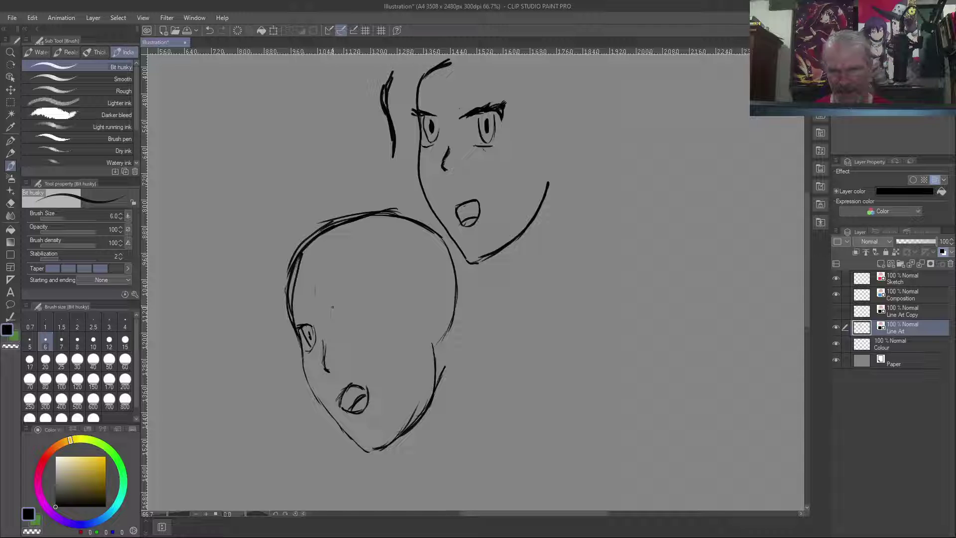
pyautogui.moveTo(330, 315)
pyautogui.mouseDown()
pyautogui.moveTo(351, 299)
pyautogui.moveTo(362, 310)
pyautogui.moveTo(353, 292)
pyautogui.moveTo(341, 301)
pyautogui.moveTo(354, 333)
pyautogui.moveTo(350, 322)
pyautogui.moveTo(361, 324)
pyautogui.mouseUp()
pyautogui.moveTo(347, 316)
pyautogui.mouseDown()
pyautogui.moveTo(349, 345)
pyautogui.moveTo(349, 336)
pyautogui.moveTo(317, 351)
pyautogui.mouseUp()
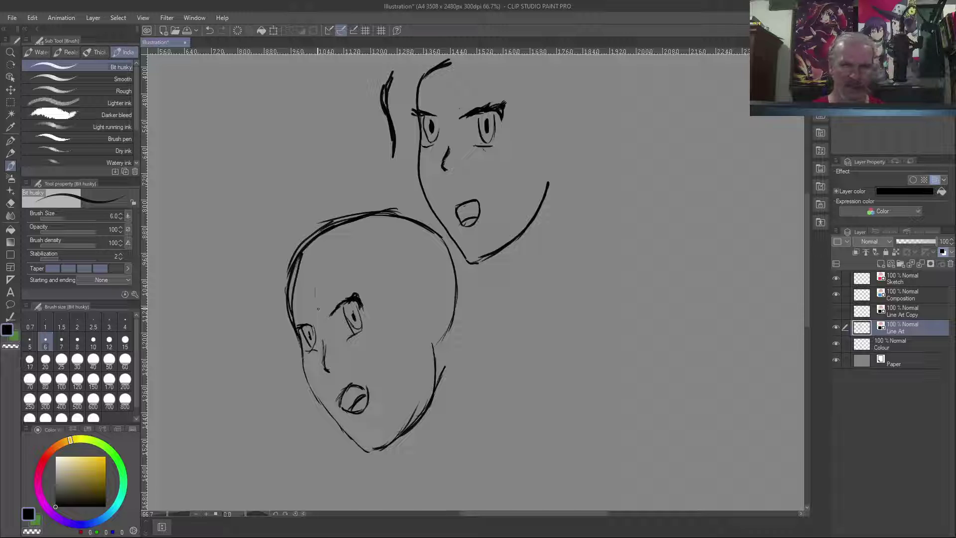
pyautogui.moveTo(286, 313)
pyautogui.mouseDown()
pyautogui.moveTo(284, 352)
pyautogui.moveTo(294, 372)
pyautogui.mouseUp()
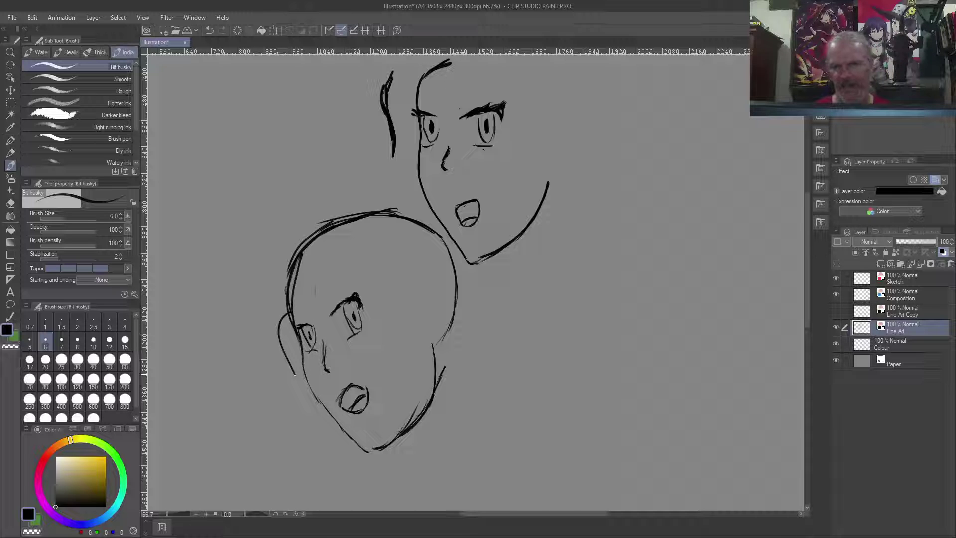
pyautogui.moveTo(288, 336); pyautogui.dragTo(293, 354)
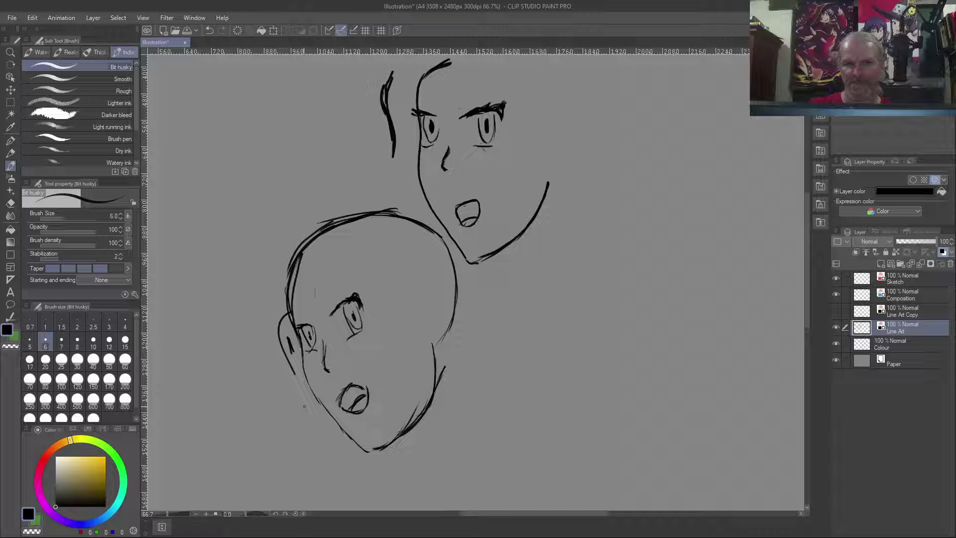
pyautogui.hotkey('ctrl', 'z')
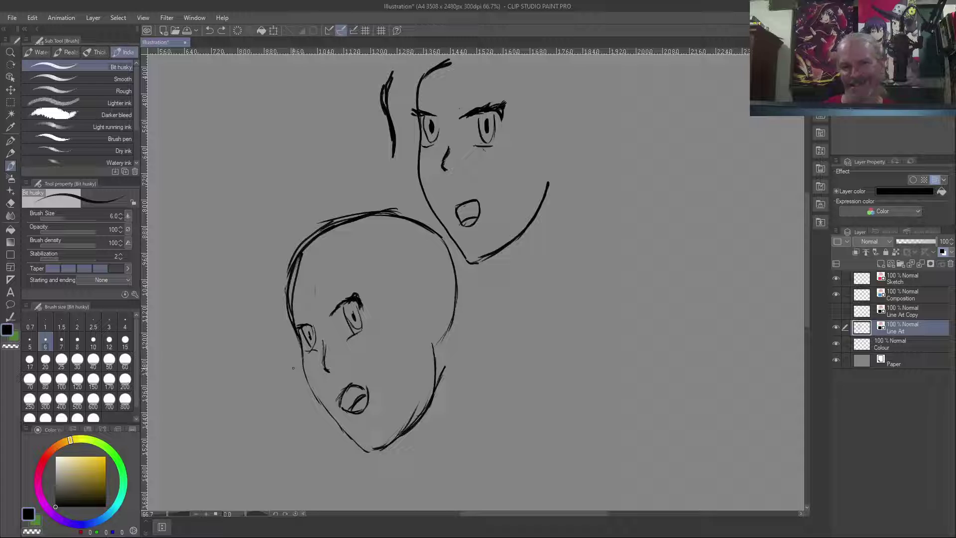
# Step: Reinforce the lower lash line of the new face's near eye and draw the near ear toward the back of the head
pyautogui.moveTo(349, 340); pyautogui.dragTo(359, 332)
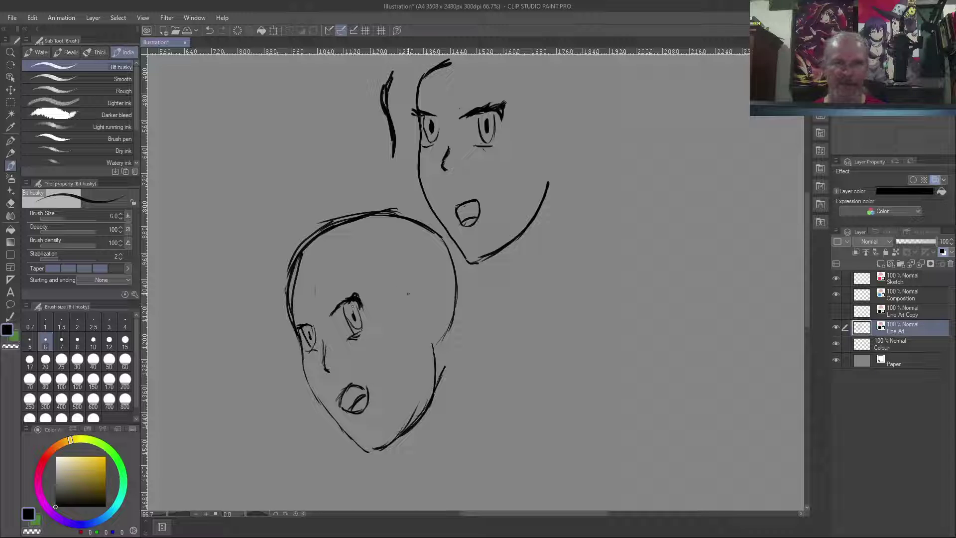
pyautogui.moveTo(409, 294)
pyautogui.mouseDown()
pyautogui.moveTo(424, 334)
pyautogui.moveTo(402, 308)
pyautogui.mouseUp()
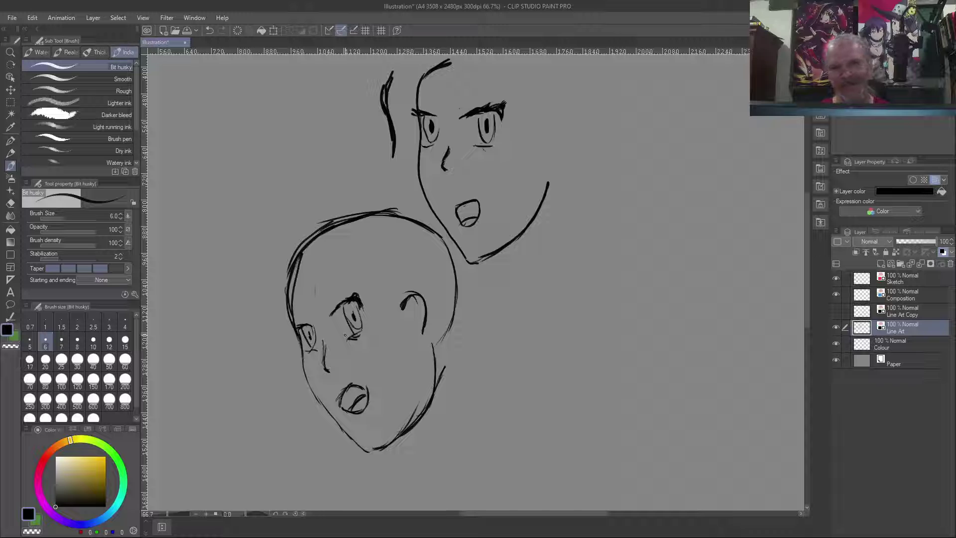
# Step: Draw an arrow pointing outward on each side of the new head
pyautogui.moveTo(486, 311)
pyautogui.mouseDown()
pyautogui.moveTo(534, 314)
pyautogui.moveTo(532, 343)
pyautogui.mouseUp()
pyautogui.moveTo(263, 342); pyautogui.dragTo(211, 341)
pyautogui.moveTo(225, 335)
pyautogui.mouseDown()
pyautogui.moveTo(233, 360)
pyautogui.moveTo(244, 361)
pyautogui.mouseUp()
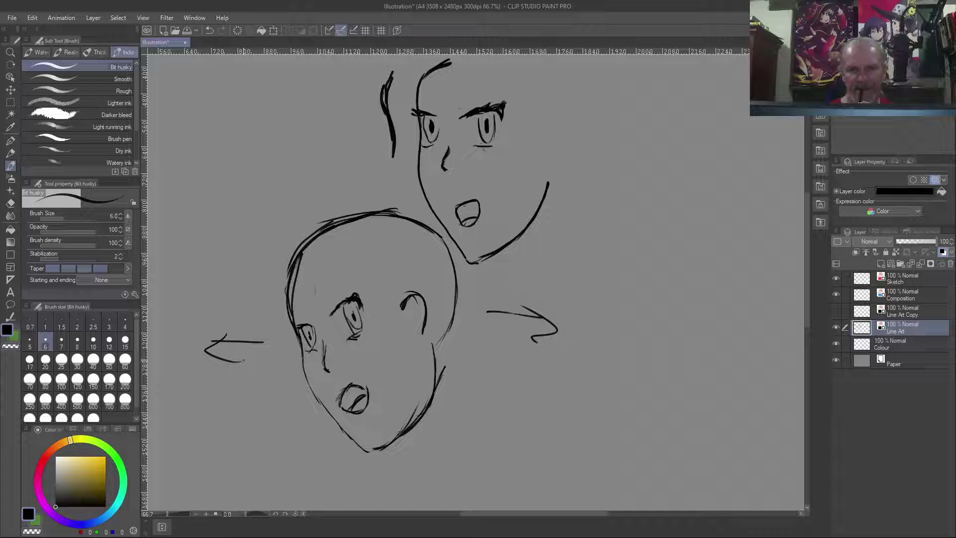
# Step: Extend the new face's nose into a full bridge line from the brow to the tip and strengthen the inner end of the near brow
pyautogui.moveTo(316, 323)
pyautogui.mouseDown()
pyautogui.moveTo(321, 368)
pyautogui.moveTo(341, 373)
pyautogui.mouseUp()
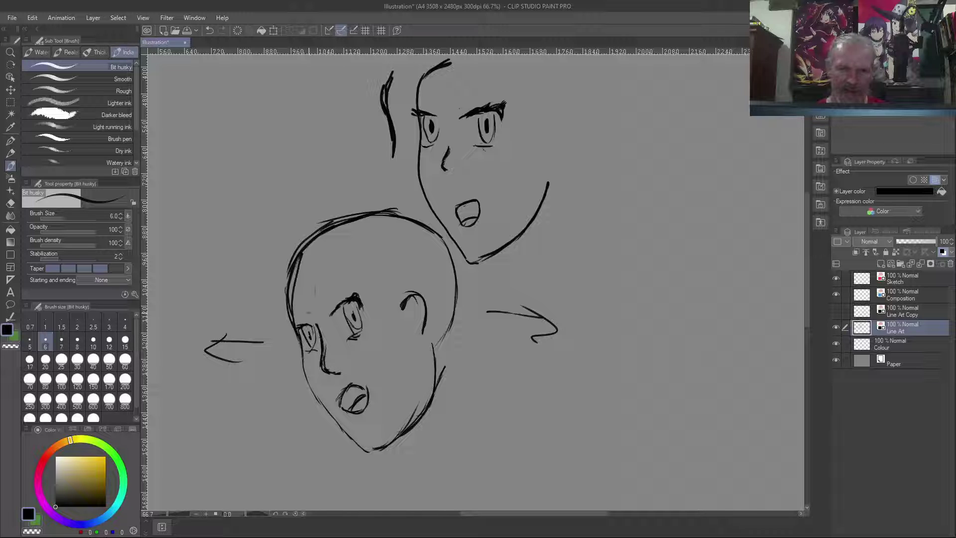
pyautogui.moveTo(325, 318); pyautogui.dragTo(338, 306)
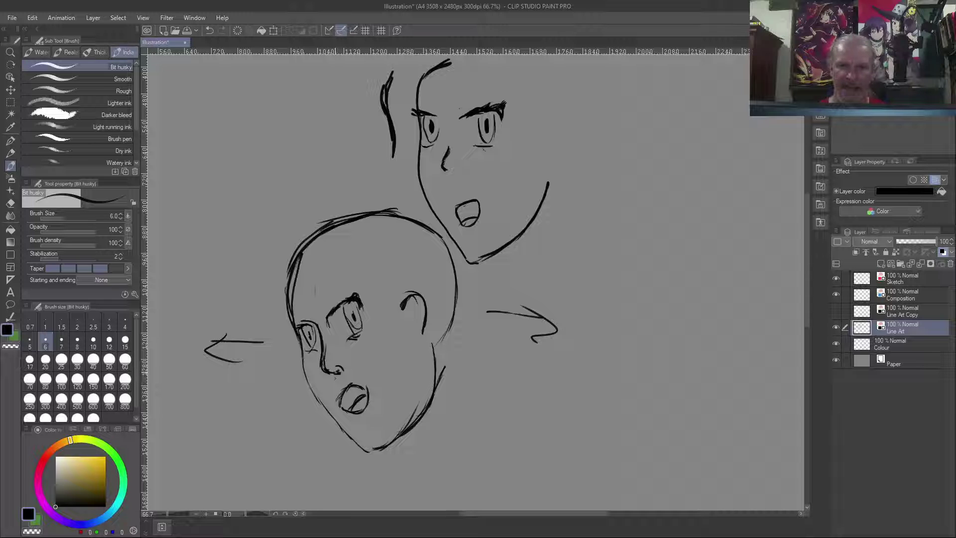
# Step: Add a nostril, rounded outlines around both eyes, fuller lips with a crease beside them, and a reinforced jaw contour on the tilted head
pyautogui.moveTo(344, 361); pyautogui.dragTo(339, 366)
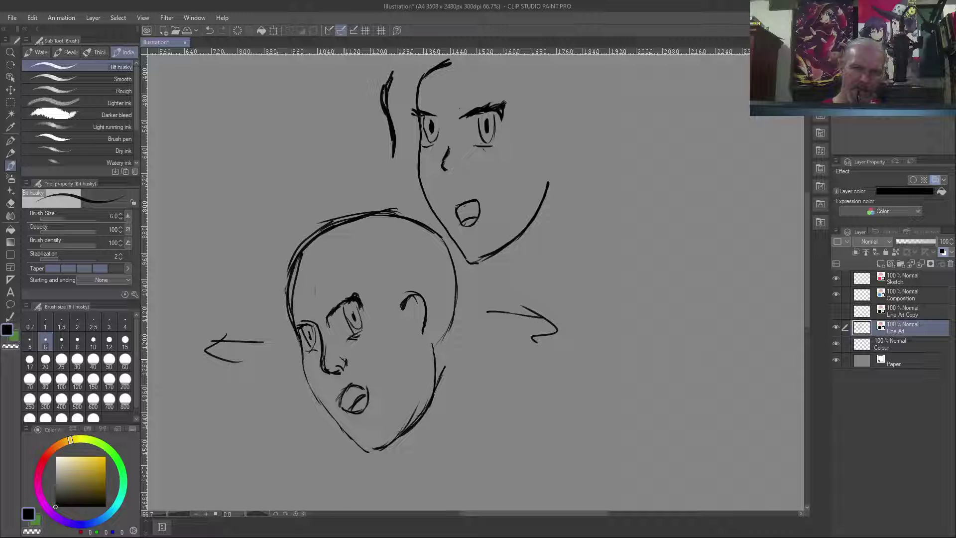
pyautogui.moveTo(327, 317)
pyautogui.mouseDown()
pyautogui.moveTo(345, 337)
pyautogui.moveTo(358, 336)
pyautogui.moveTo(364, 304)
pyautogui.moveTo(334, 309)
pyautogui.moveTo(332, 327)
pyautogui.moveTo(347, 338)
pyautogui.moveTo(304, 352)
pyautogui.moveTo(304, 328)
pyautogui.mouseUp()
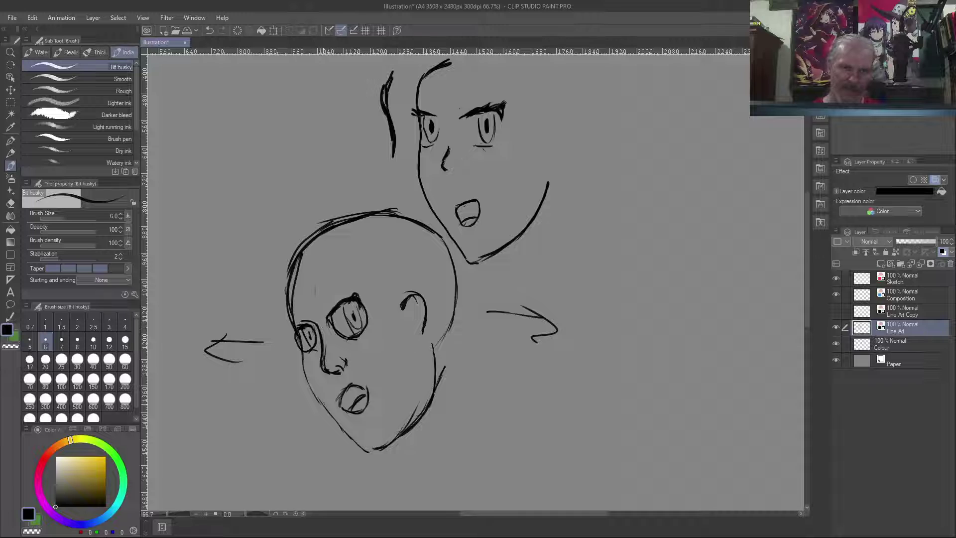
pyautogui.moveTo(306, 355)
pyautogui.mouseDown()
pyautogui.moveTo(307, 375)
pyautogui.moveTo(349, 410)
pyautogui.moveTo(369, 376)
pyautogui.moveTo(360, 366)
pyautogui.mouseUp()
pyautogui.moveTo(374, 386); pyautogui.dragTo(368, 359)
pyautogui.moveTo(343, 410)
pyautogui.mouseDown()
pyautogui.moveTo(364, 448)
pyautogui.moveTo(396, 442)
pyautogui.moveTo(427, 384)
pyautogui.mouseUp()
pyautogui.moveTo(415, 330)
pyautogui.mouseDown()
pyautogui.moveTo(431, 391)
pyautogui.moveTo(422, 387)
pyautogui.mouseUp()
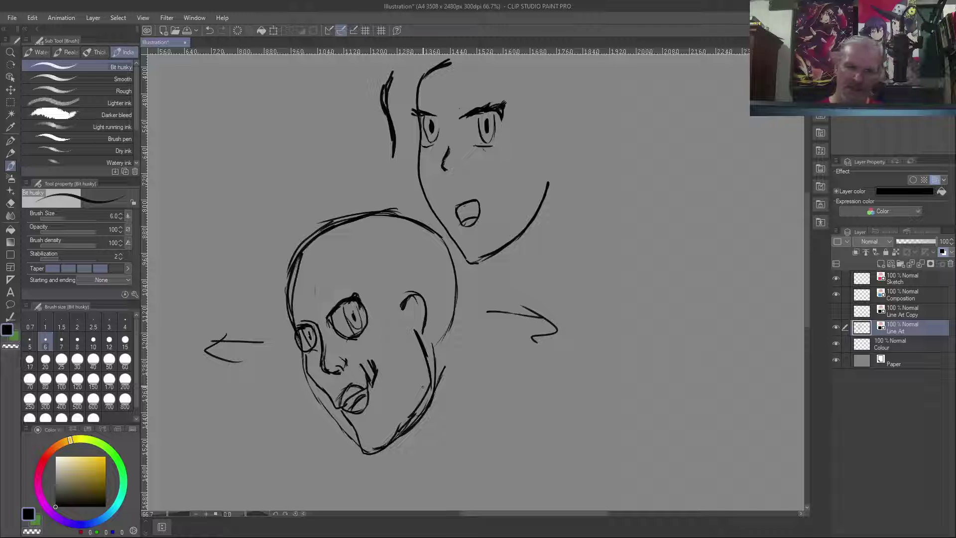
# Step: Sketch the cheek hollow between jaw and mouth and the angular cheekbone plane under the near eye of the tilted head
pyautogui.moveTo(413, 340)
pyautogui.mouseDown()
pyautogui.moveTo(409, 366)
pyautogui.moveTo(391, 399)
pyautogui.moveTo(377, 386)
pyautogui.mouseUp()
pyautogui.moveTo(353, 405); pyautogui.dragTo(347, 411)
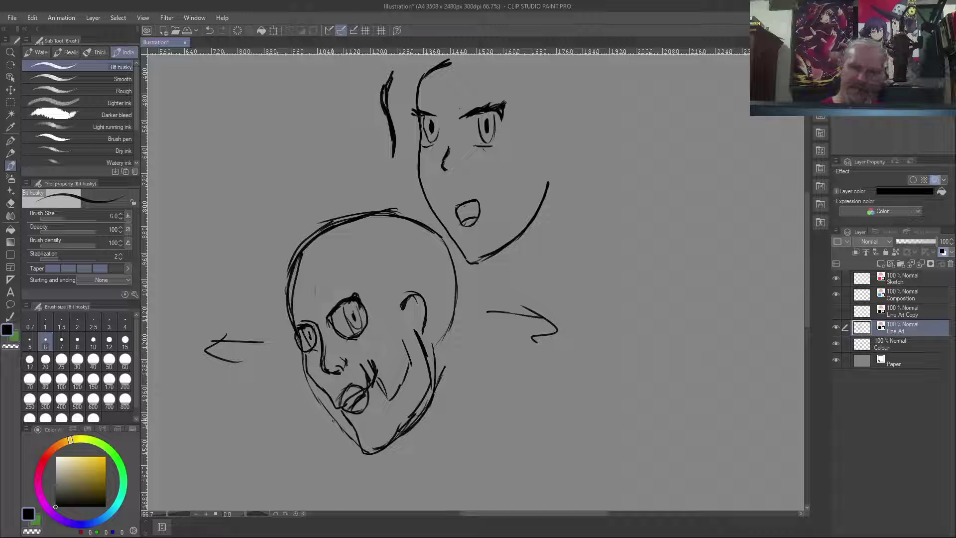
pyautogui.moveTo(387, 318); pyautogui.dragTo(361, 336)
pyautogui.moveTo(382, 324); pyautogui.dragTo(358, 347)
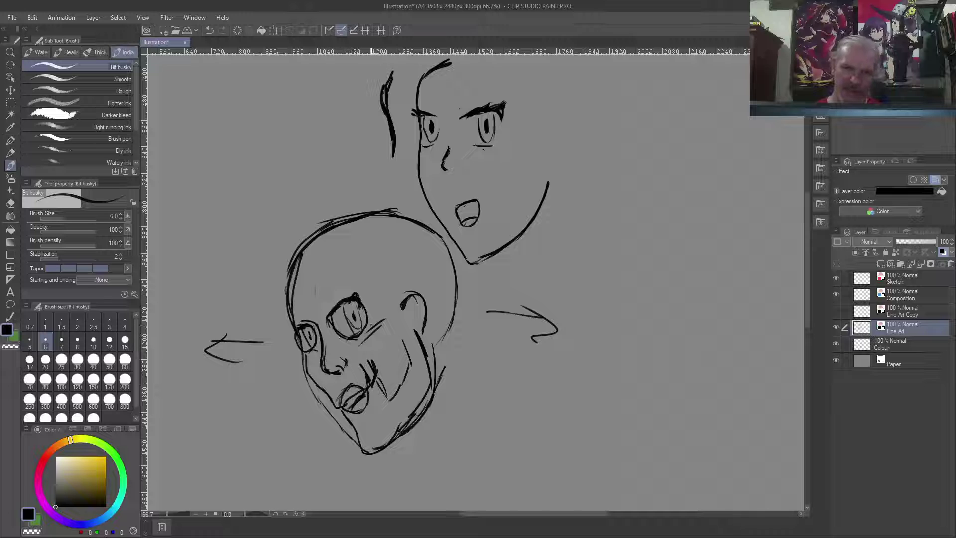
pyautogui.moveTo(379, 320)
pyautogui.mouseDown()
pyautogui.moveTo(387, 348)
pyautogui.moveTo(373, 354)
pyautogui.mouseUp()
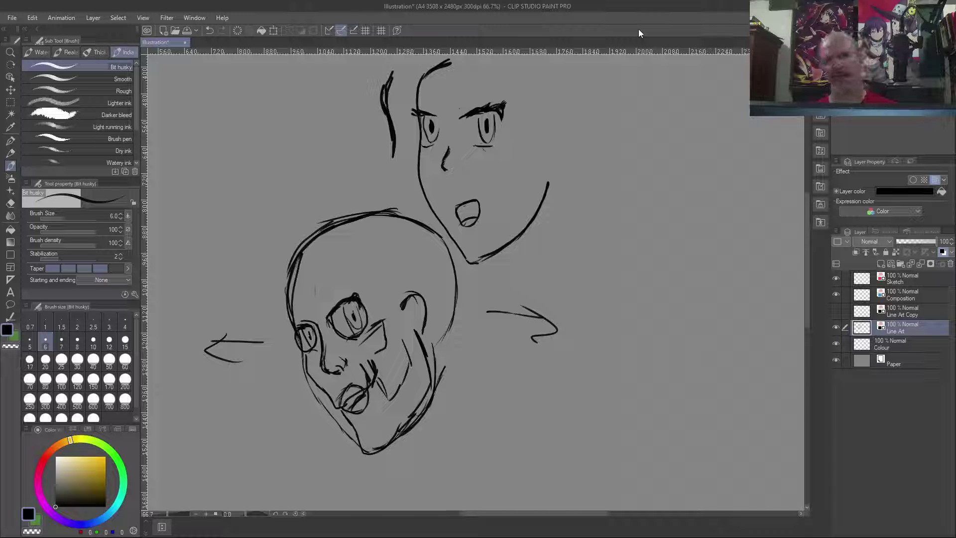
# Step: Open the head-angle reference sheet from the clipboard as a new canvas and copy the whole image into the Illustration canvas as a layer
pyautogui.hotkey('ctrl', 'alt', 'c')
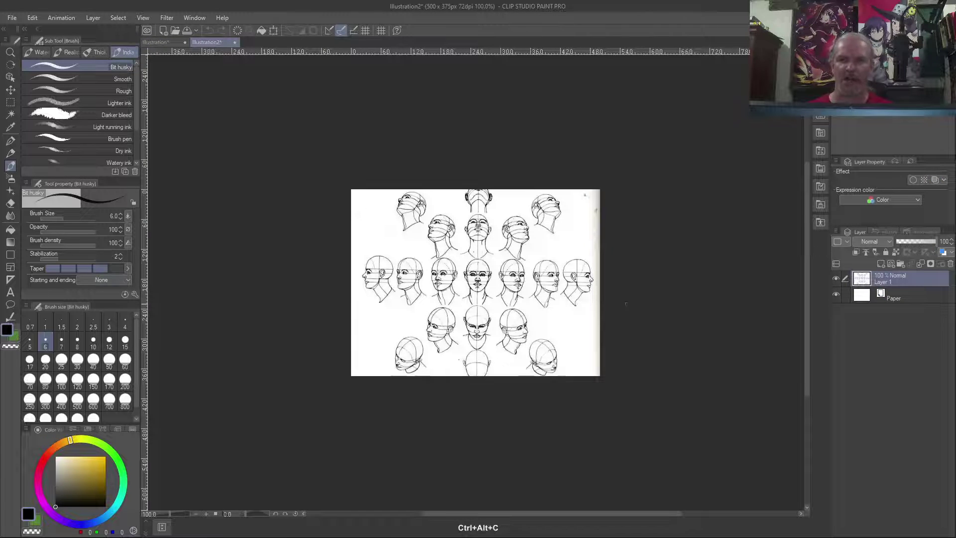
pyautogui.scroll(4, 464, 273)
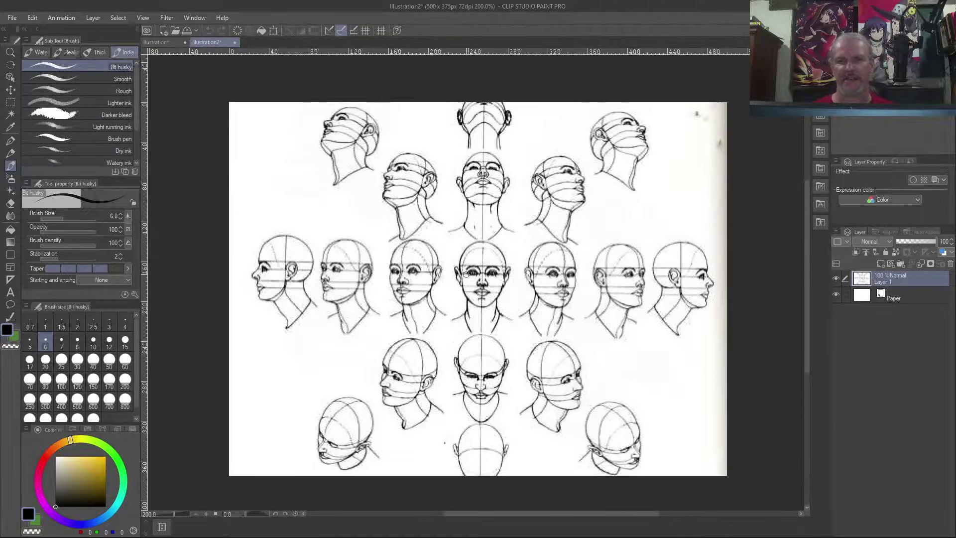
pyautogui.scroll(1, 465, 274)
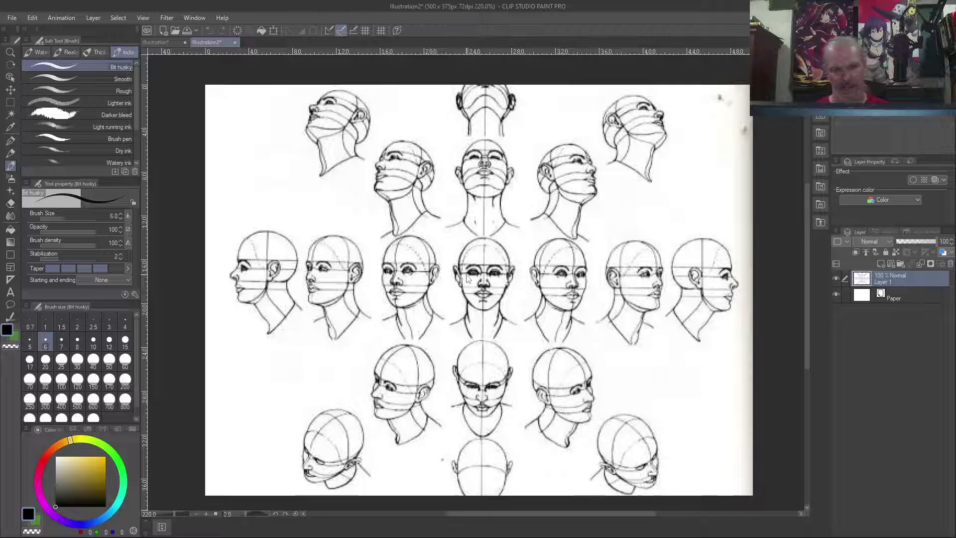
pyautogui.hotkey('ctrl', 'a')
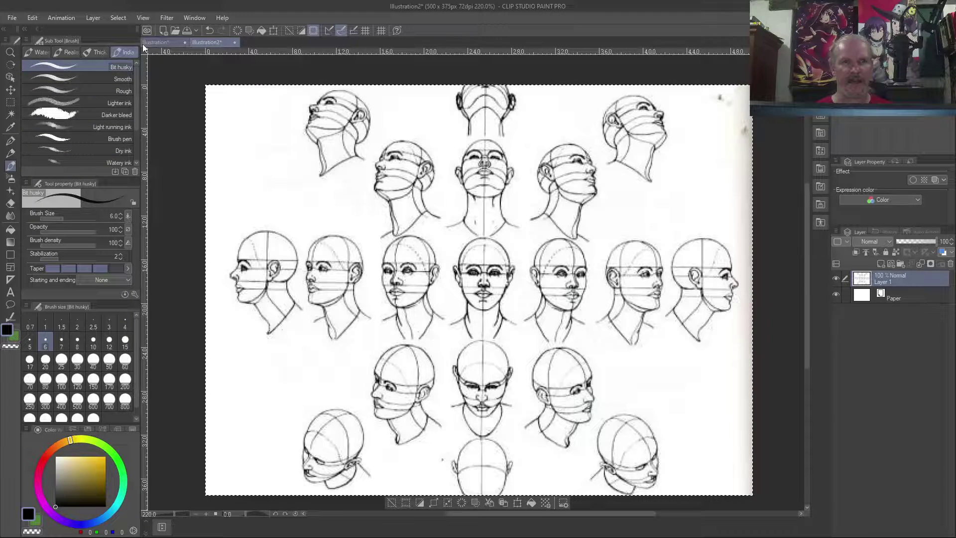
pyautogui.click(156, 42)
pyautogui.hotkey('ctrl', 'v')
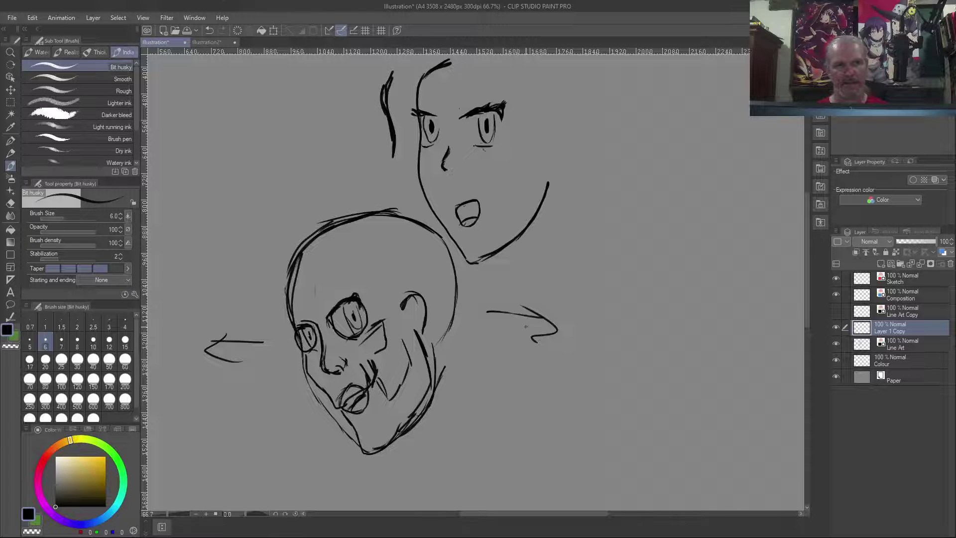
# Step: Move the pasted reference sheet beside the drawn heads and enlarge it to 199% without rotation
pyautogui.hotkey('ctrl', '0')
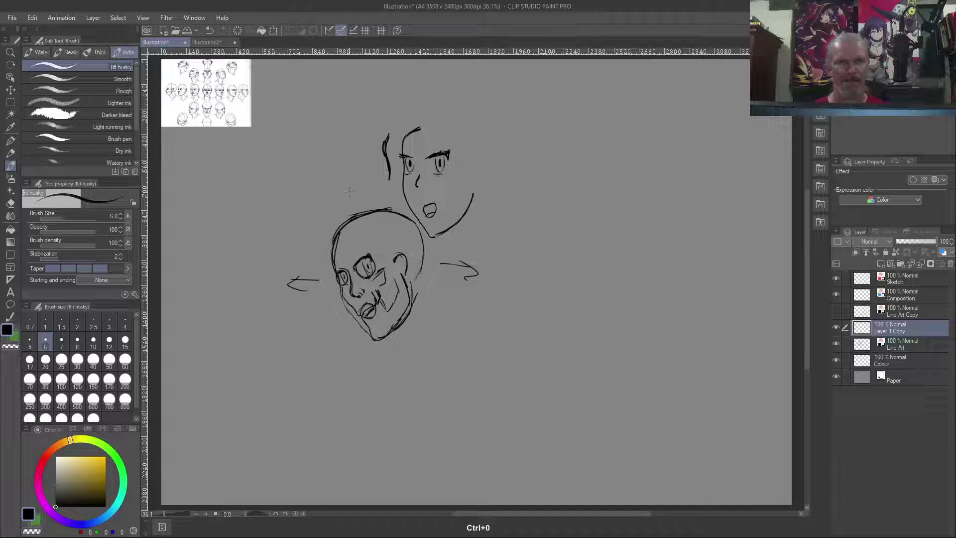
pyautogui.press('k')
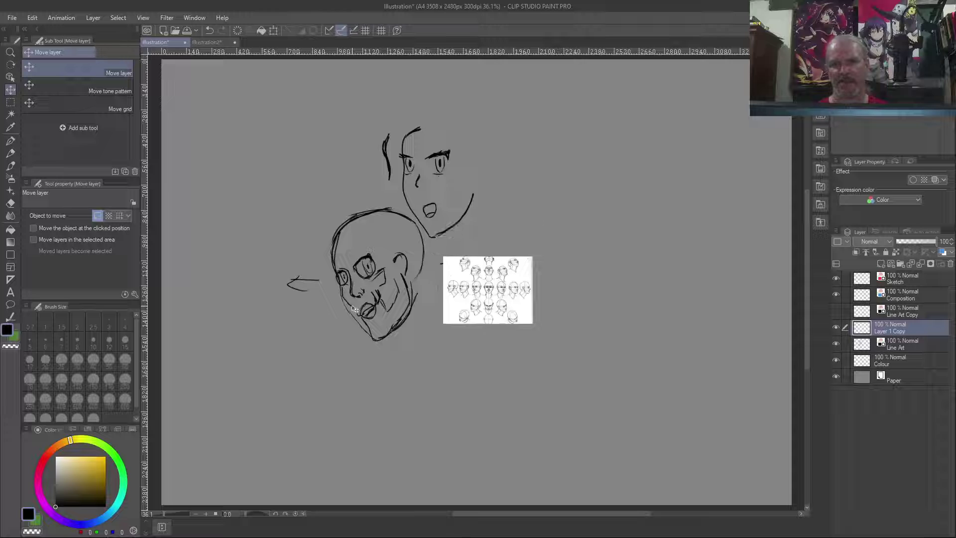
pyautogui.hotkey('ctrl', 't')
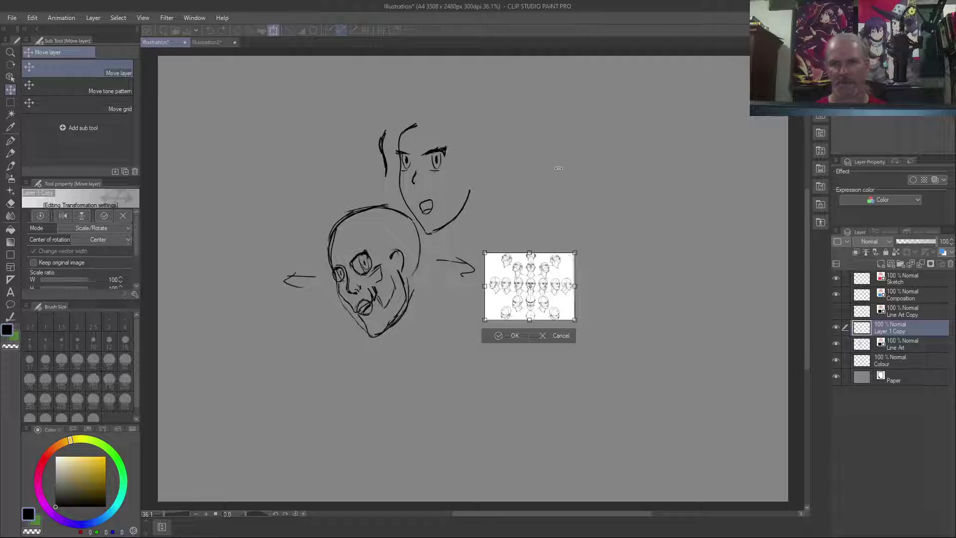
pyautogui.moveTo(576, 251); pyautogui.dragTo(662, 187)
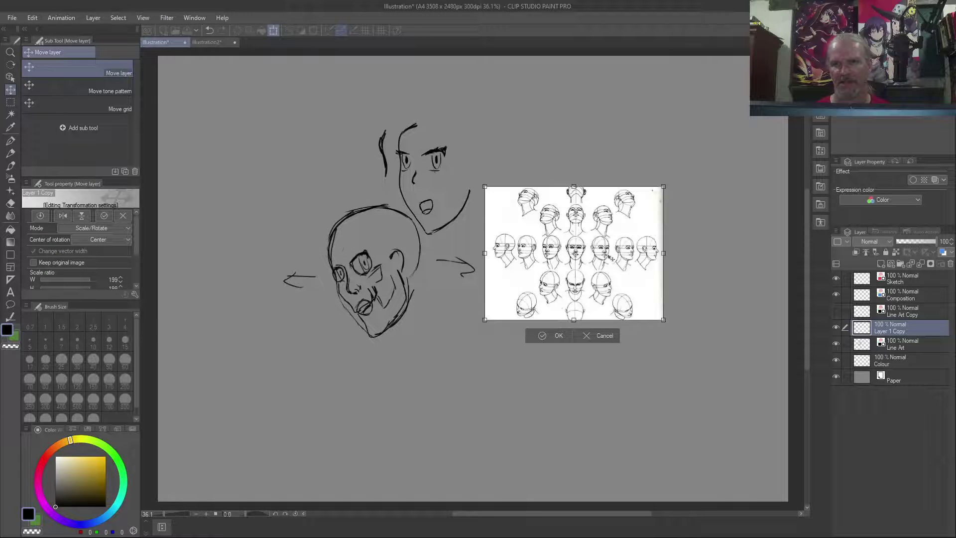
pyautogui.moveTo(609, 258); pyautogui.dragTo(587, 281)
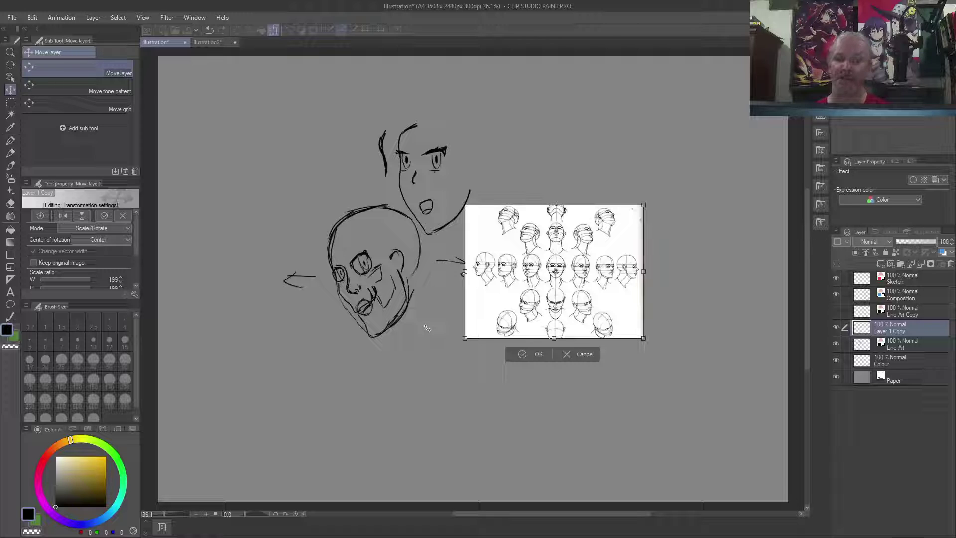
pyautogui.moveTo(353, 259); pyautogui.dragTo(338, 291)
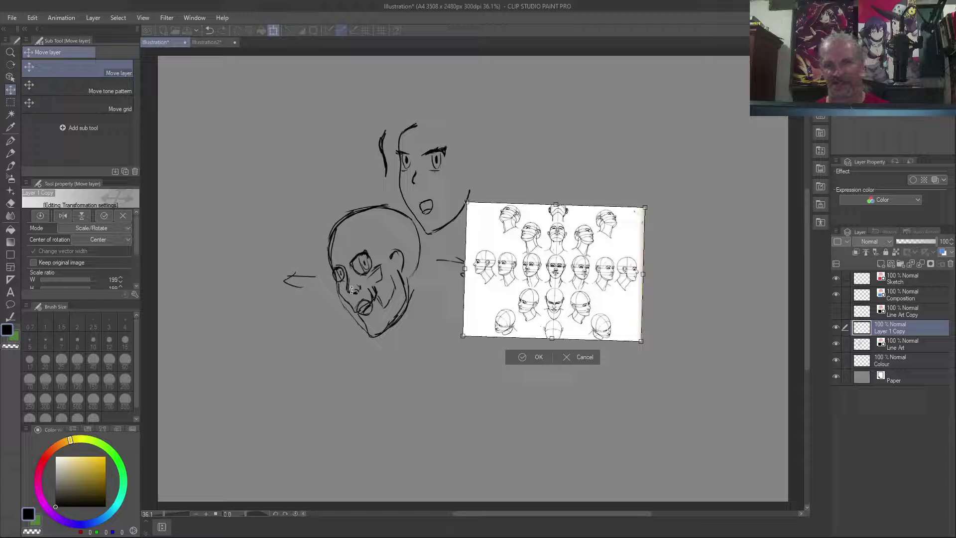
pyautogui.moveTo(448, 343); pyautogui.dragTo(460, 358)
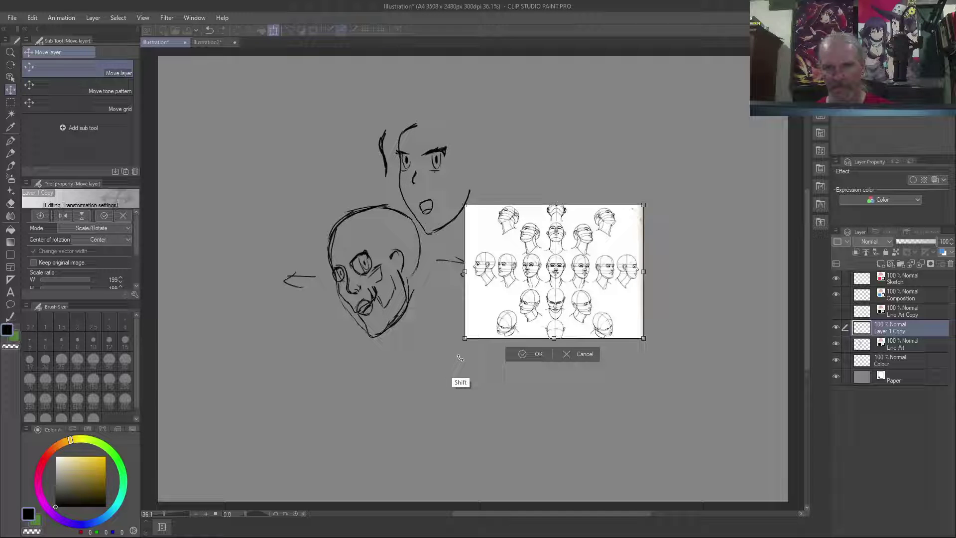
pyautogui.press('Return')
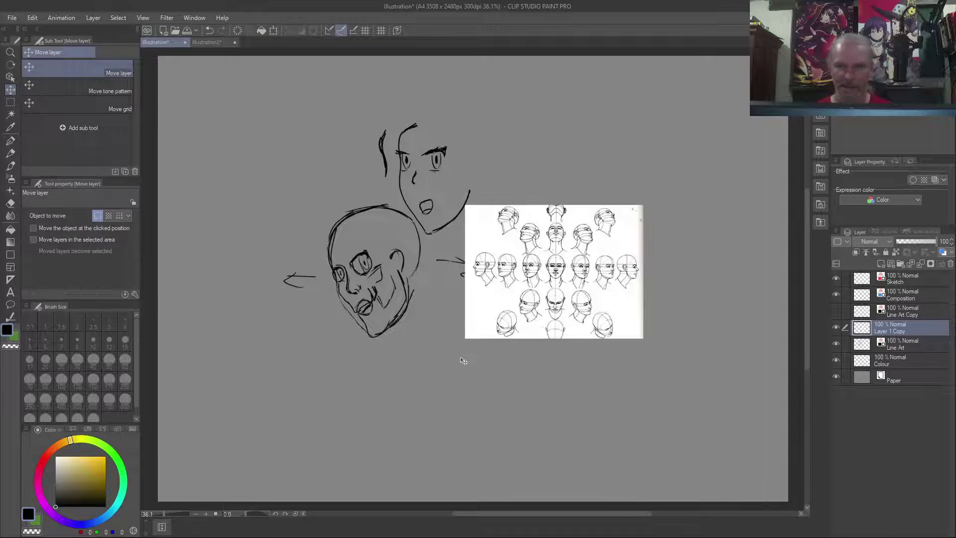
# Step: Compare the tilted head's construction with the head angles on the reference sheet, hiding and reshowing the sheet's layer
pyautogui.scroll(5, 405, 264)
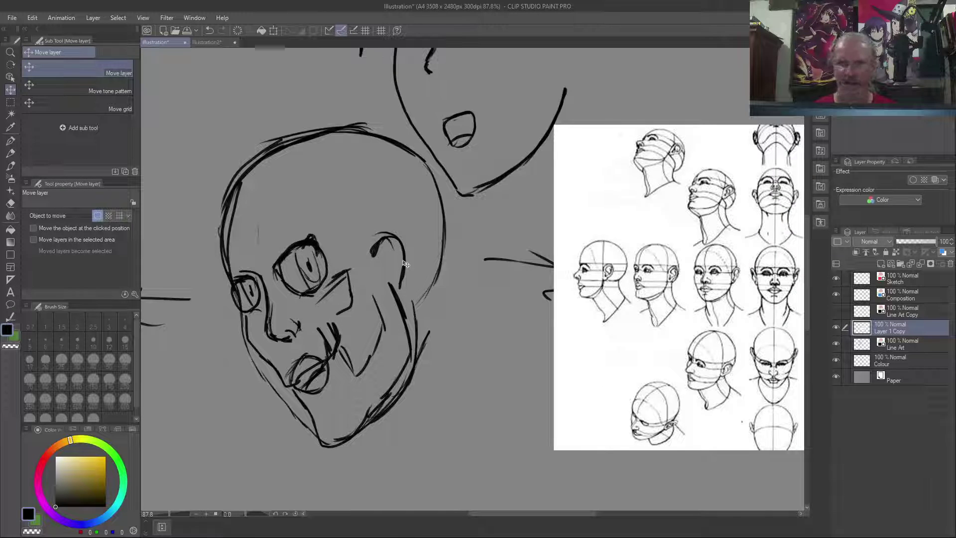
pyautogui.click(836, 327)
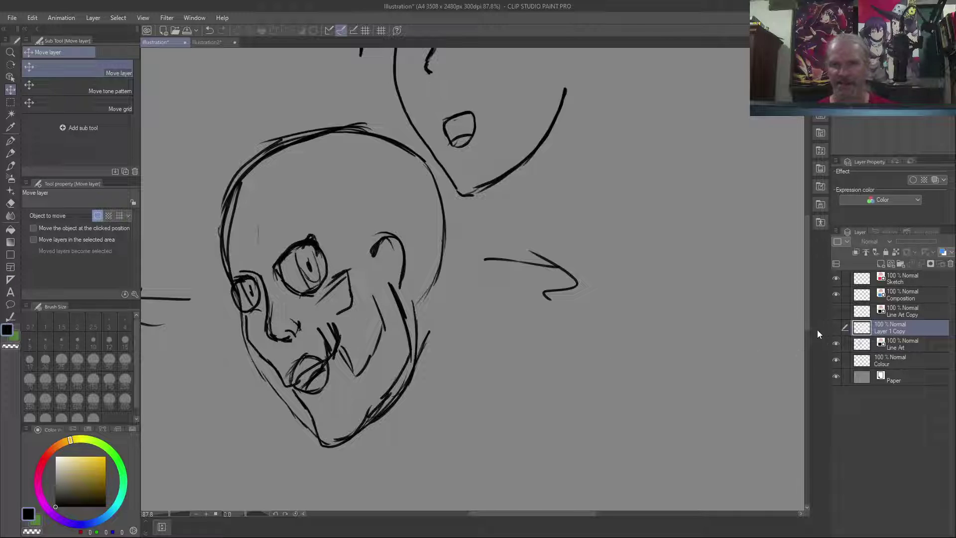
pyautogui.click(838, 327)
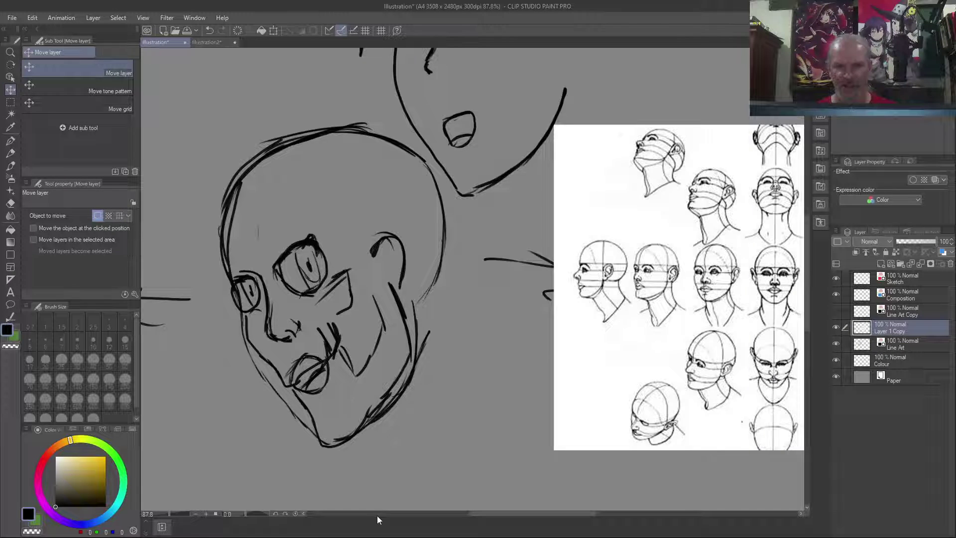
pyautogui.click(398, 513)
pyautogui.moveTo(403, 510)
pyautogui.mouseDown()
pyautogui.moveTo(355, 511)
pyautogui.moveTo(585, 520)
pyautogui.mouseUp()
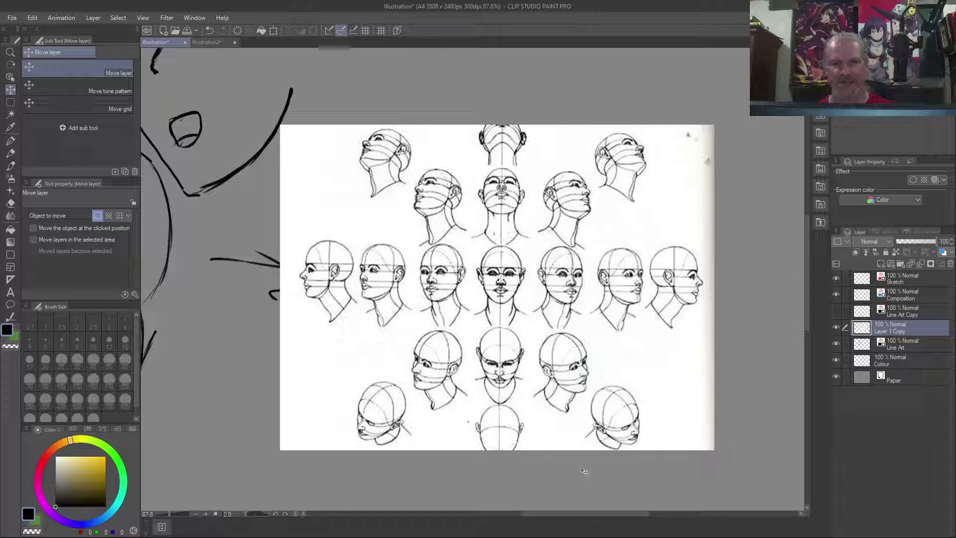
pyautogui.moveTo(599, 513)
pyautogui.mouseDown()
pyautogui.moveTo(526, 518)
pyautogui.moveTo(541, 518)
pyautogui.mouseUp()
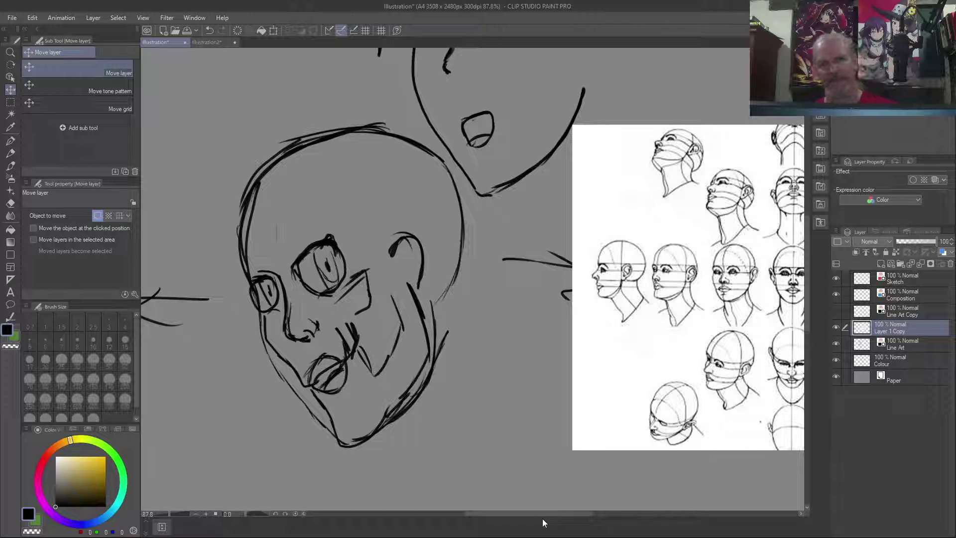
pyautogui.moveTo(508, 516); pyautogui.dragTo(530, 518)
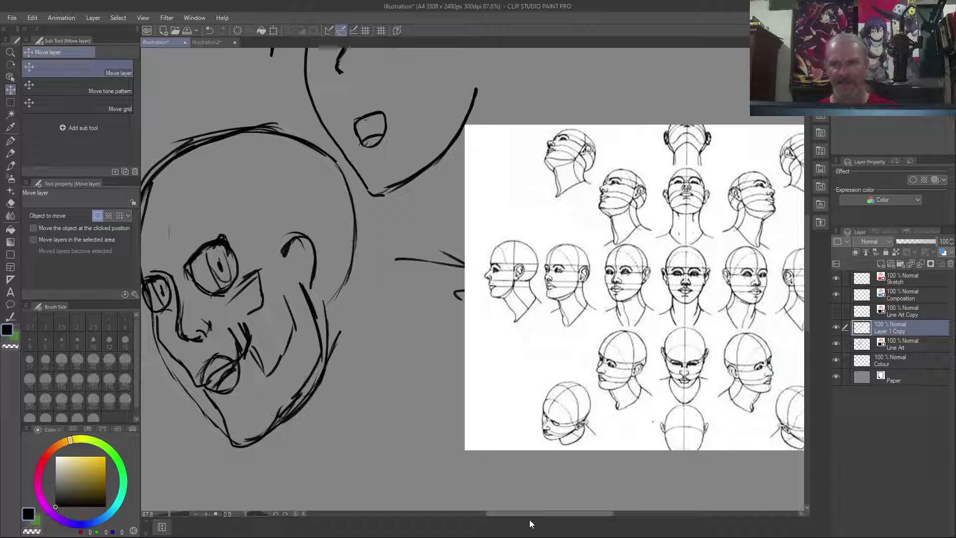
pyautogui.moveTo(597, 243)
pyautogui.mouseDown()
pyautogui.moveTo(560, 256)
pyautogui.moveTo(582, 245)
pyautogui.moveTo(556, 267)
pyautogui.moveTo(603, 251)
pyautogui.mouseUp()
pyautogui.press('b')
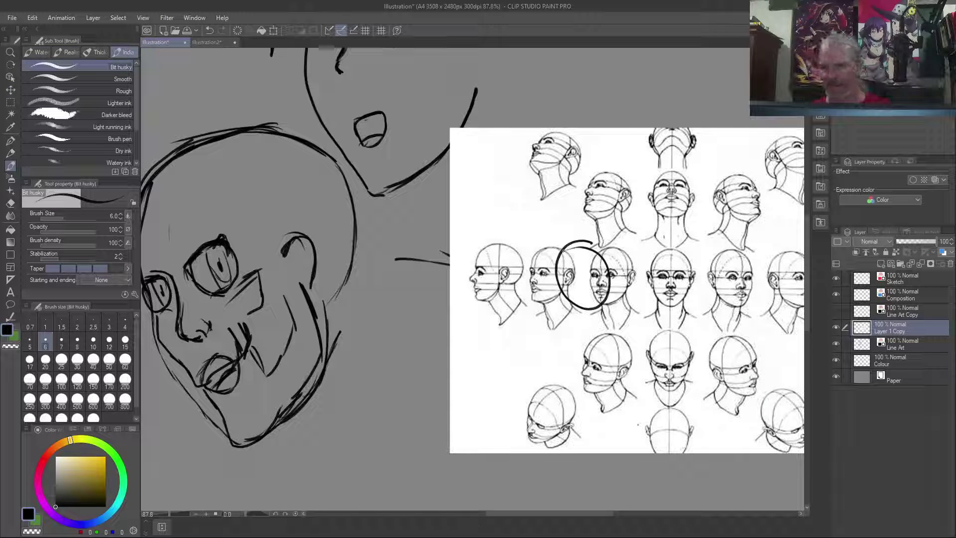
pyautogui.hotkey('ctrl', 'z')
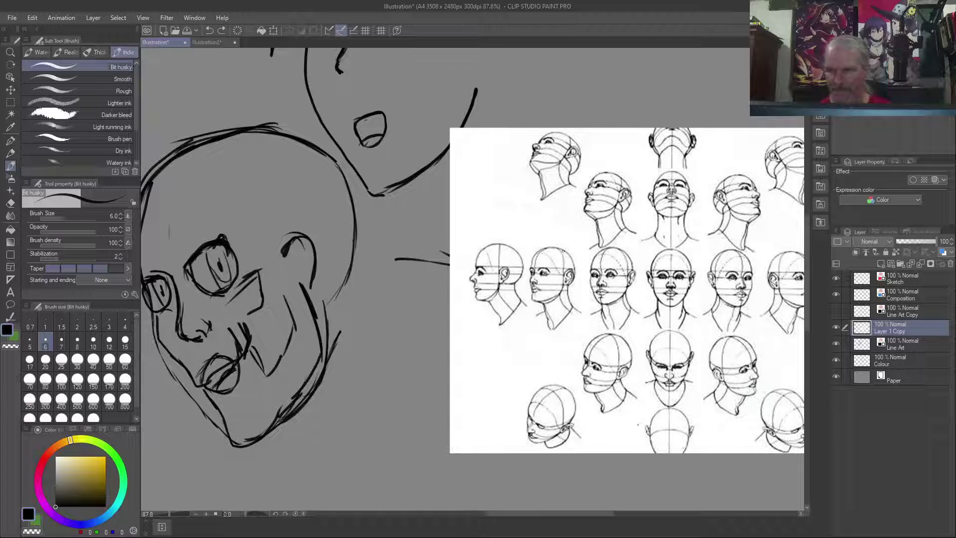
# Step: Place the Layer 1 Copy reference layer directly above Line Art Copy and move the sheet to the canvas's upper area, clear of the arrow
pyautogui.moveTo(919, 323); pyautogui.dragTo(918, 350)
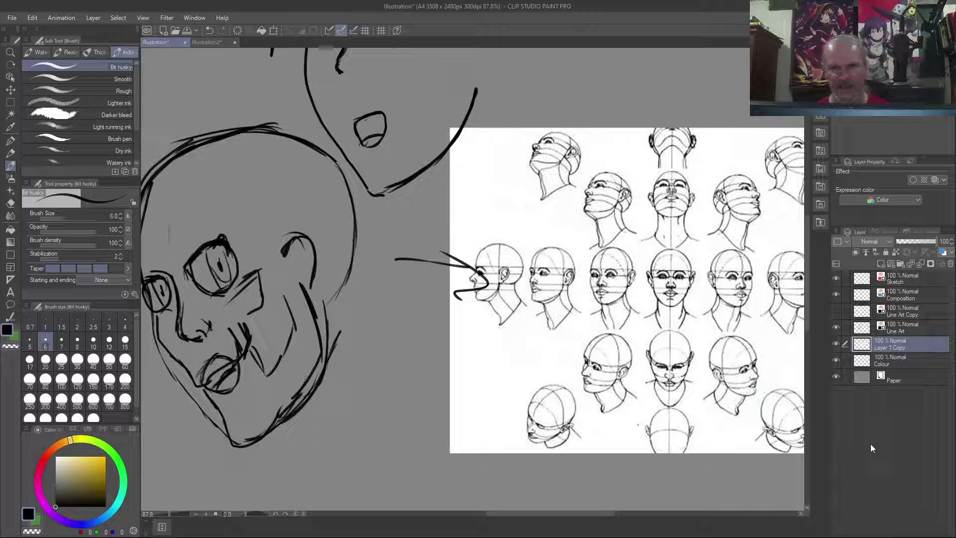
pyautogui.moveTo(904, 344)
pyautogui.mouseDown()
pyautogui.moveTo(909, 307)
pyautogui.moveTo(911, 319)
pyautogui.mouseUp()
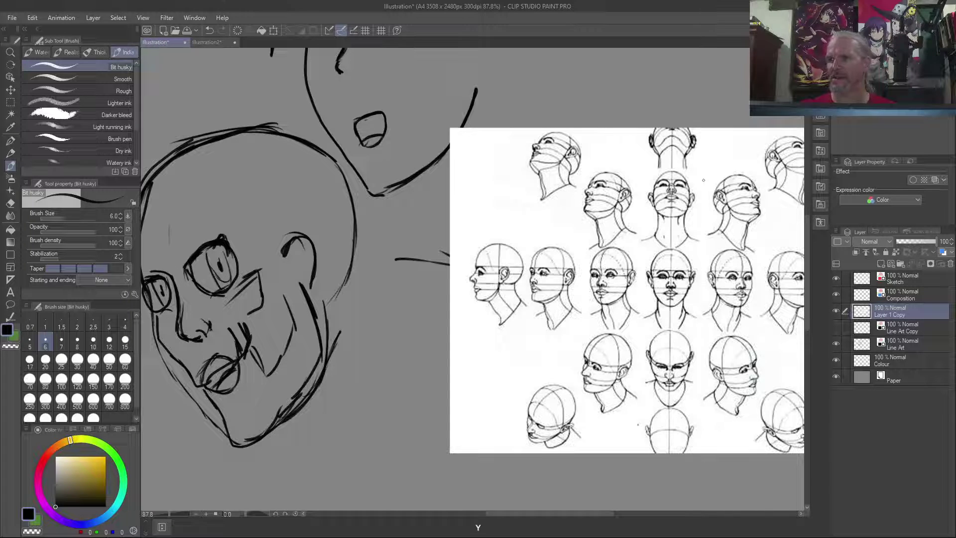
pyautogui.press('y')
pyautogui.press('k')
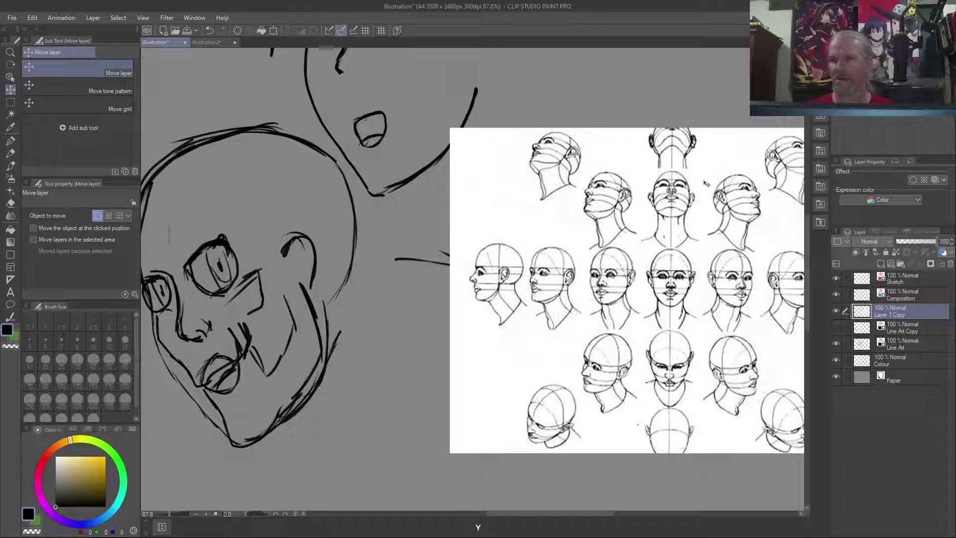
pyautogui.moveTo(679, 319); pyautogui.dragTo(713, 110)
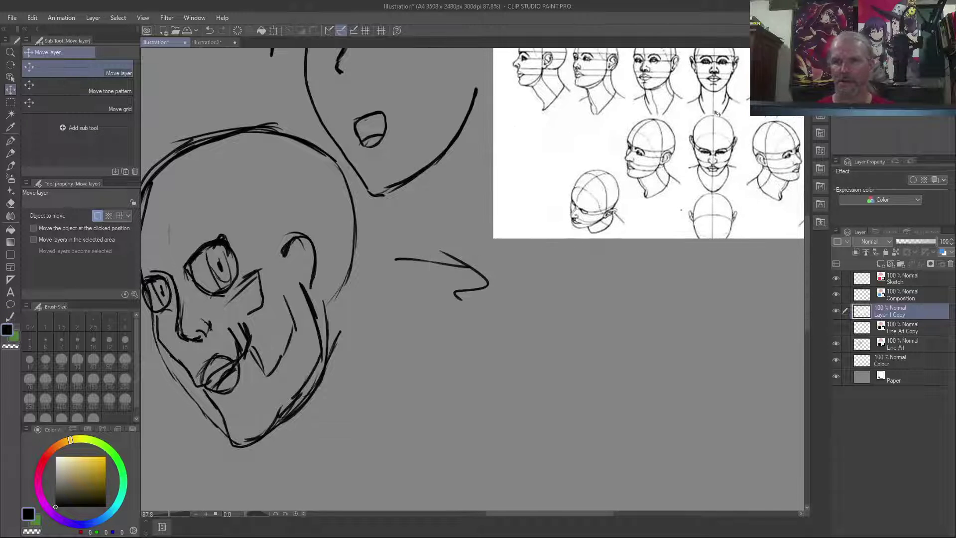
pyautogui.scroll(-3, 531, 247)
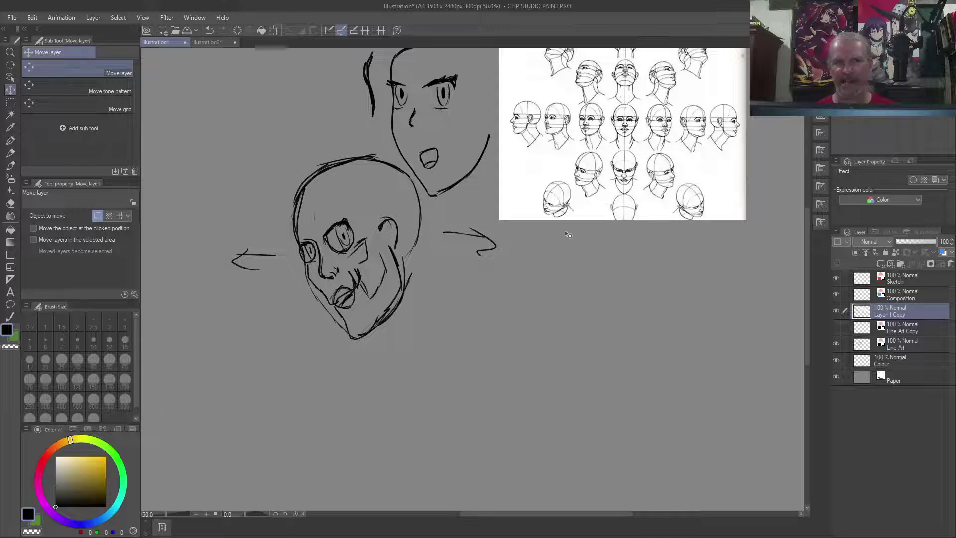
# Step: Return to the Bit husky brush for drawing
pyautogui.press('y')
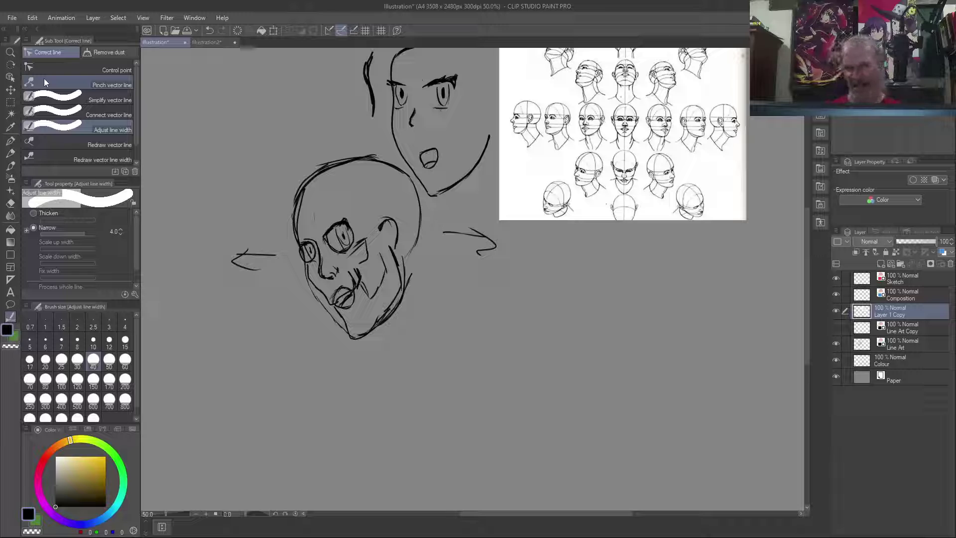
pyautogui.press('y')
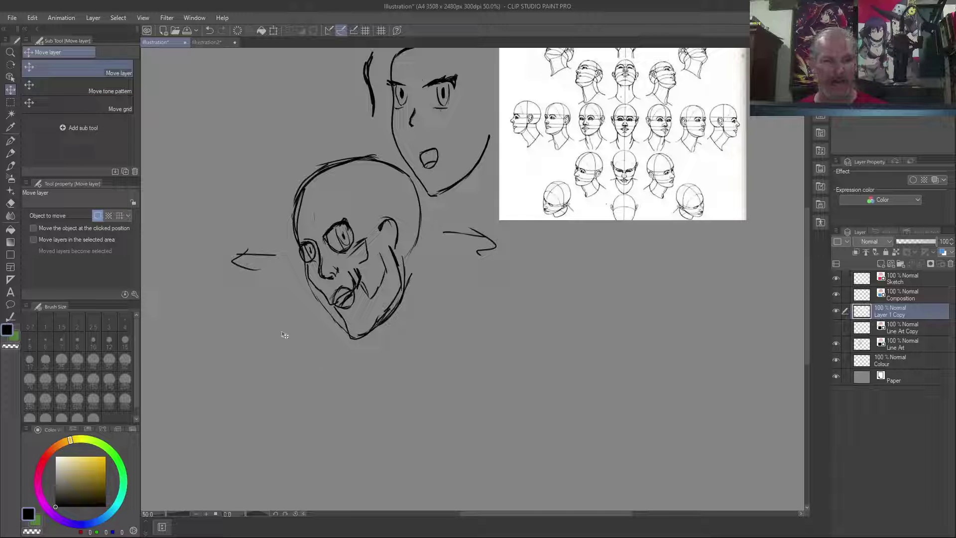
pyautogui.press('b')
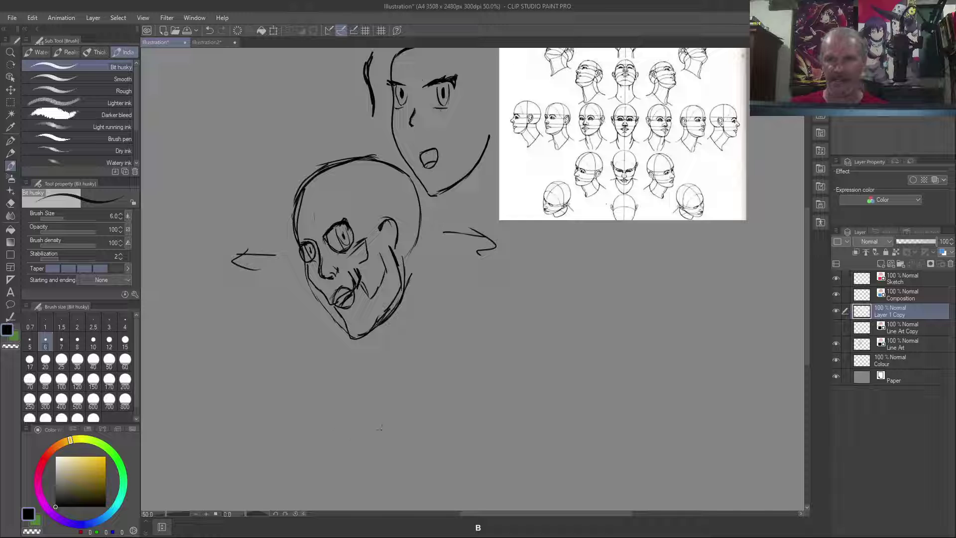
# Step: On the Line Art layer, sketch a new three-quarter head below the arrow, with cranium, jaw, ear and both eye outlines
pyautogui.click(905, 363)
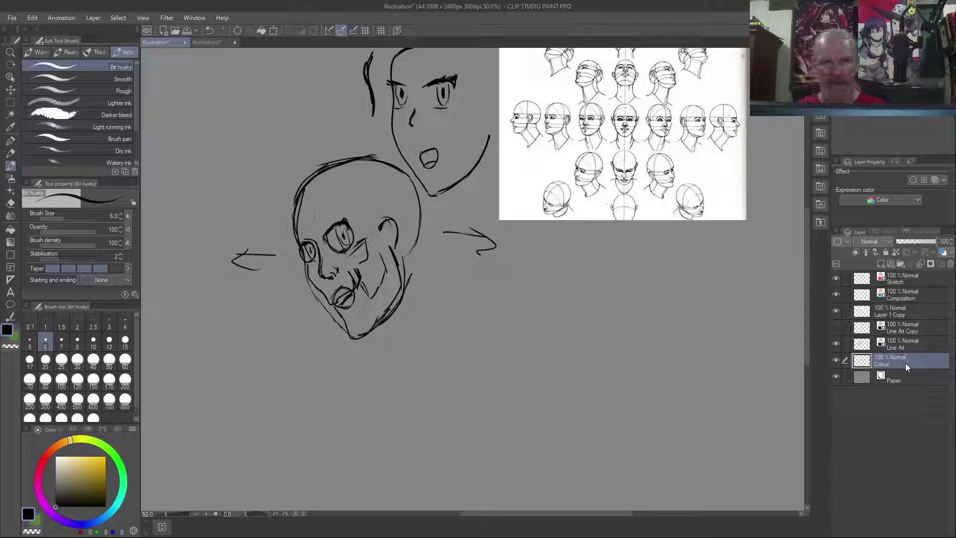
pyautogui.click(896, 346)
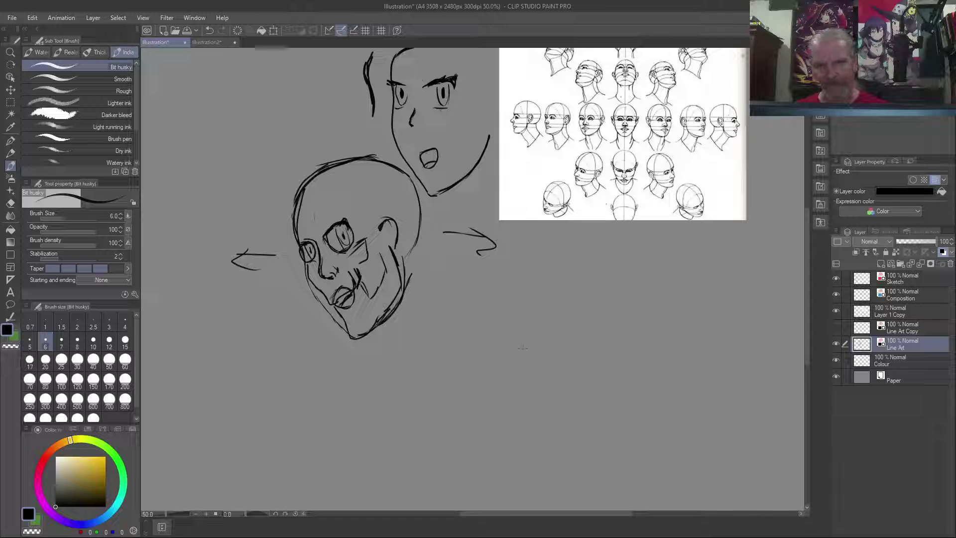
pyautogui.moveTo(536, 355)
pyautogui.mouseDown()
pyautogui.moveTo(550, 308)
pyautogui.moveTo(489, 279)
pyautogui.moveTo(432, 308)
pyautogui.moveTo(429, 331)
pyautogui.moveTo(460, 414)
pyautogui.moveTo(483, 432)
pyautogui.moveTo(528, 393)
pyautogui.moveTo(519, 374)
pyautogui.moveTo(521, 387)
pyautogui.moveTo(537, 356)
pyautogui.moveTo(547, 306)
pyautogui.mouseUp()
pyautogui.moveTo(505, 334); pyautogui.dragTo(519, 369)
pyautogui.moveTo(440, 355)
pyautogui.mouseDown()
pyautogui.moveTo(446, 369)
pyautogui.moveTo(462, 356)
pyautogui.moveTo(452, 377)
pyautogui.mouseUp()
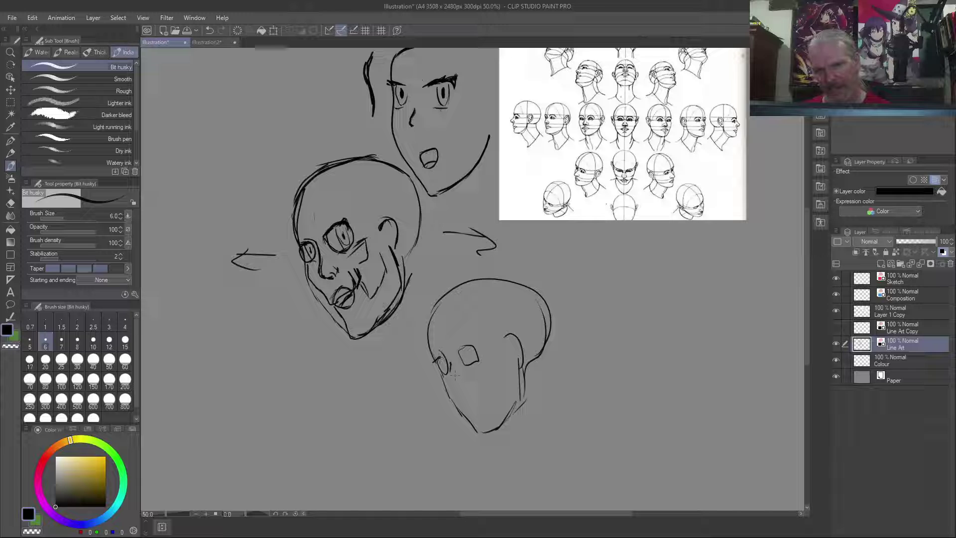
# Step: Try a nose with shaded planes between it and the far eye on the new head, and undo those strokes
pyautogui.moveTo(455, 366); pyautogui.dragTo(461, 390)
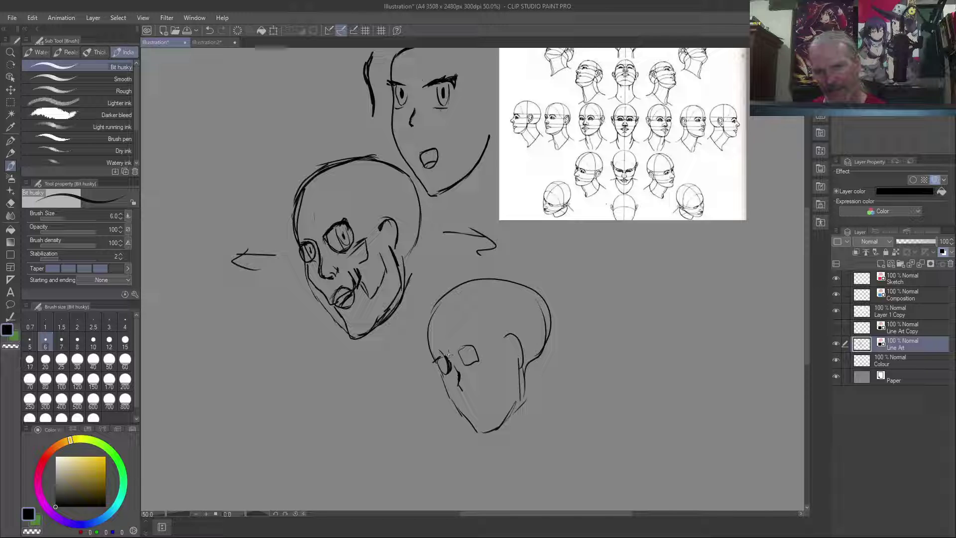
pyautogui.moveTo(451, 350); pyautogui.dragTo(446, 358)
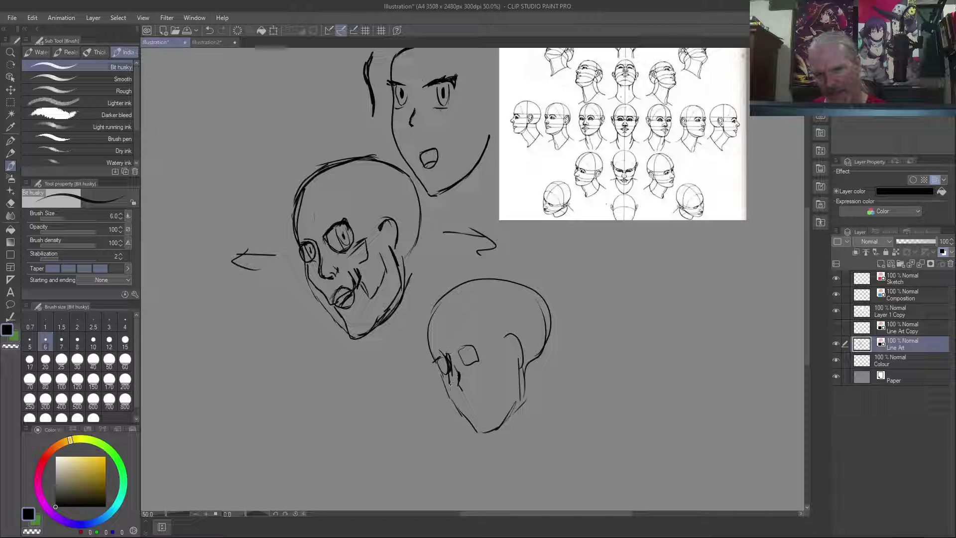
pyautogui.moveTo(458, 378); pyautogui.dragTo(461, 387)
pyautogui.moveTo(457, 381)
pyautogui.mouseDown()
pyautogui.moveTo(453, 357)
pyautogui.moveTo(439, 359)
pyautogui.moveTo(445, 382)
pyautogui.mouseUp()
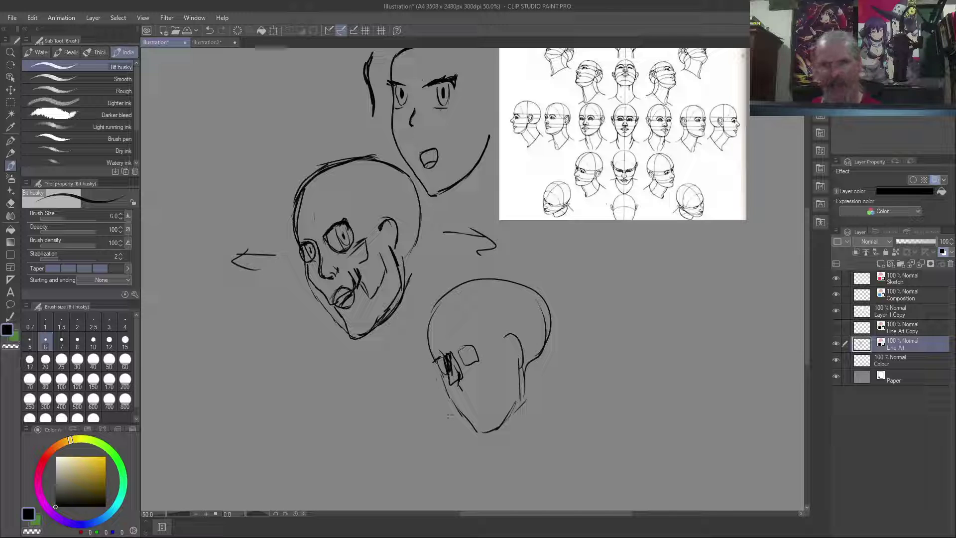
pyautogui.hotkey('ctrl', 'z')
pyautogui.hotkey('ctrl', 'z')
pyautogui.hotkey('ctrl', 'z')
pyautogui.hotkey('ctrl', 'z')
pyautogui.hotkey('ctrl', 'z')
pyautogui.hotkey('ctrl', 'z')
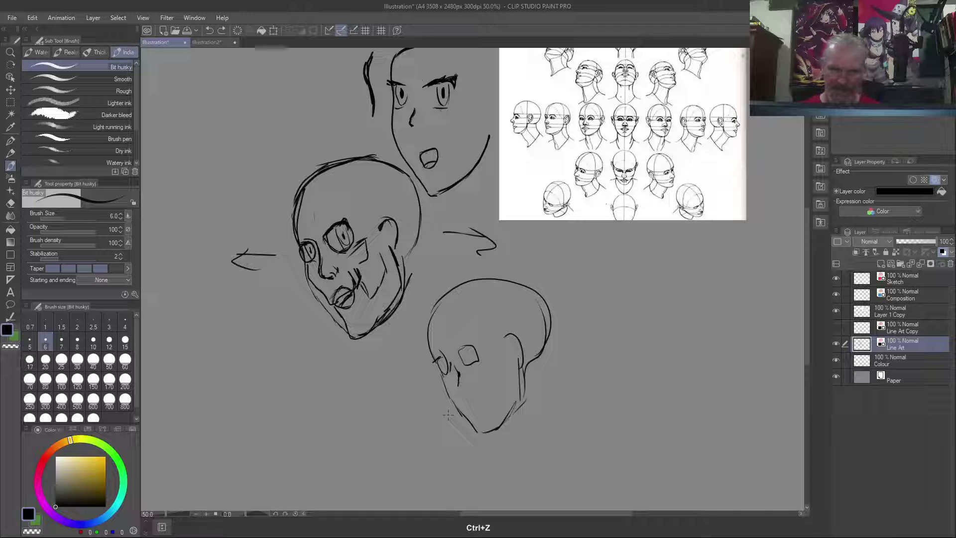
pyautogui.hotkey('ctrl', 'z')
pyautogui.hotkey('ctrl', 'z')
# Step: Draw the new head's nose and small smiling mouth, and finish both eyes with heavy lashes and irises
pyautogui.moveTo(458, 376); pyautogui.dragTo(456, 385)
pyautogui.hotkey('ctrl', 'z')
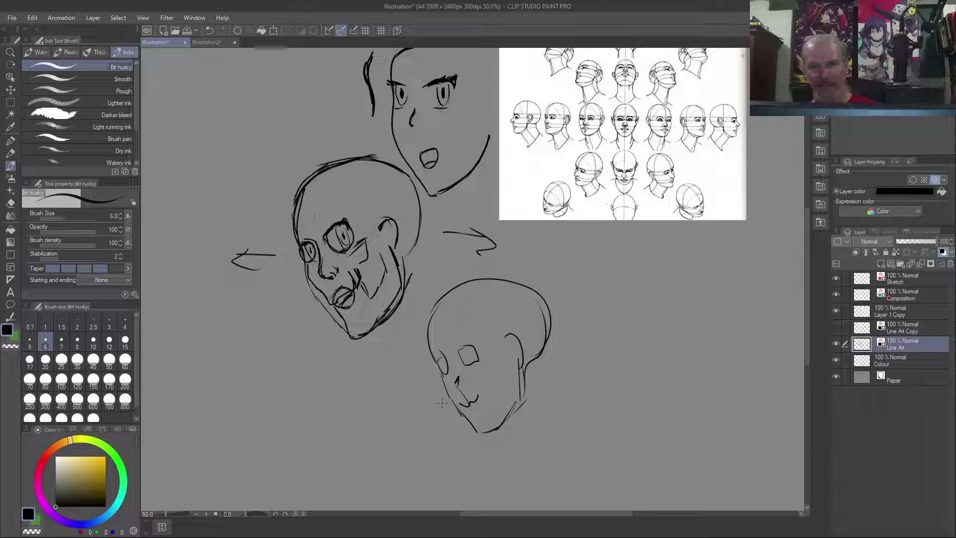
pyautogui.moveTo(462, 349)
pyautogui.mouseDown()
pyautogui.moveTo(473, 342)
pyautogui.moveTo(461, 350)
pyautogui.moveTo(478, 355)
pyautogui.moveTo(437, 360)
pyautogui.mouseUp()
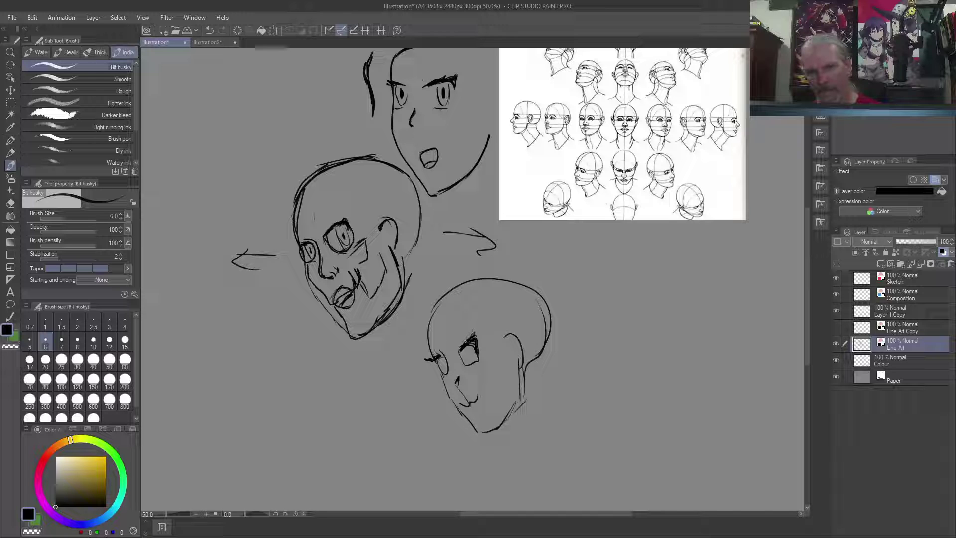
pyautogui.moveTo(473, 338)
pyautogui.mouseDown()
pyautogui.moveTo(471, 355)
pyautogui.moveTo(444, 372)
pyautogui.mouseUp()
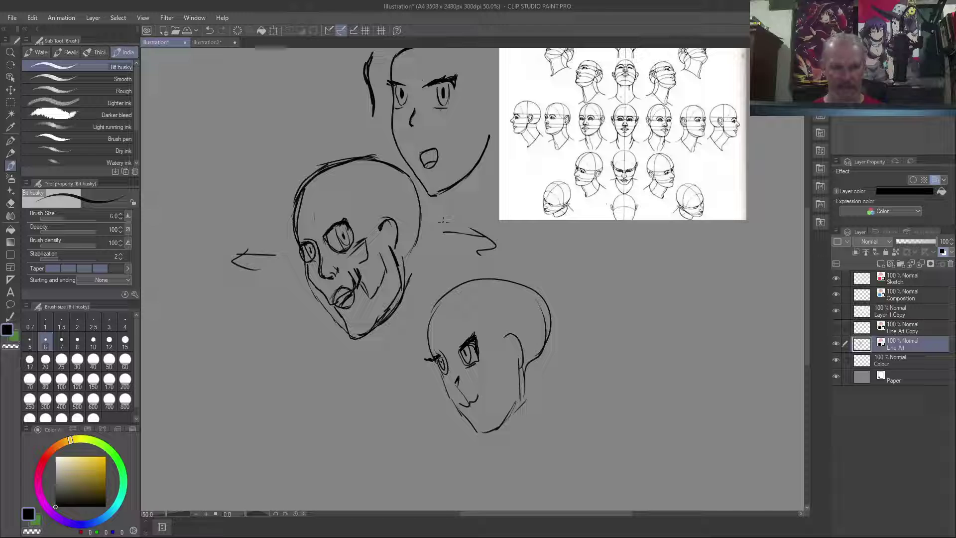
# Step: Bring the nine-view head reference sheet in on a new layer above Line Art and place it beside the tilted head
pyautogui.hotkey('ctrl', 'shift', 'n')
pyautogui.scroll(-3, 443, 225)
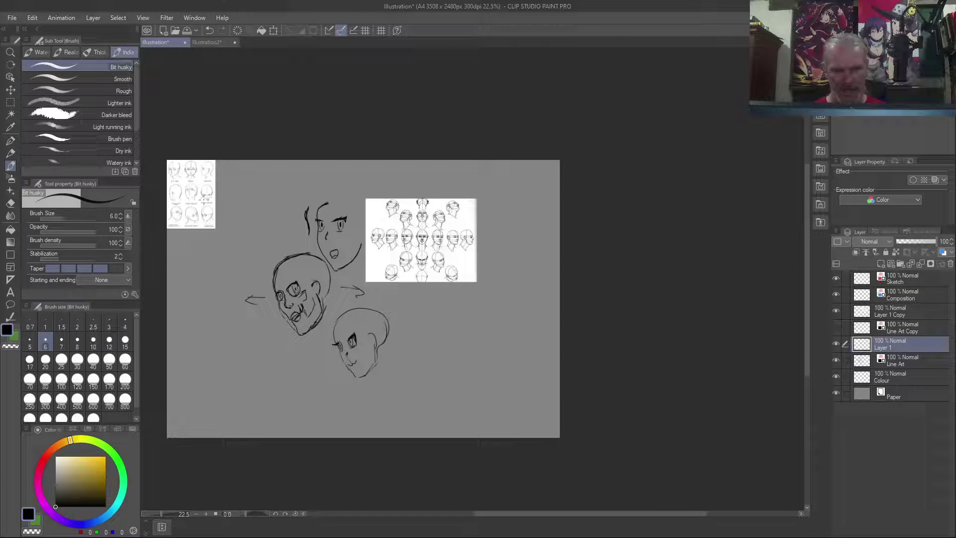
pyautogui.press('k')
pyautogui.moveTo(201, 205); pyautogui.dragTo(252, 300)
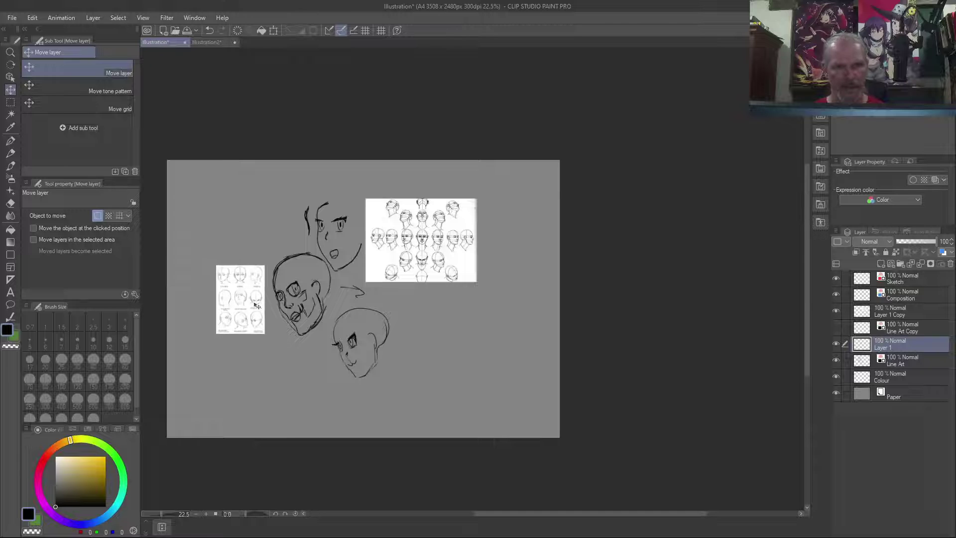
# Step: Mark the "Oblique Left + Slightly Above" head on the nine-view sheet with a circle, and undo the mark
pyautogui.scroll(5, 245, 309)
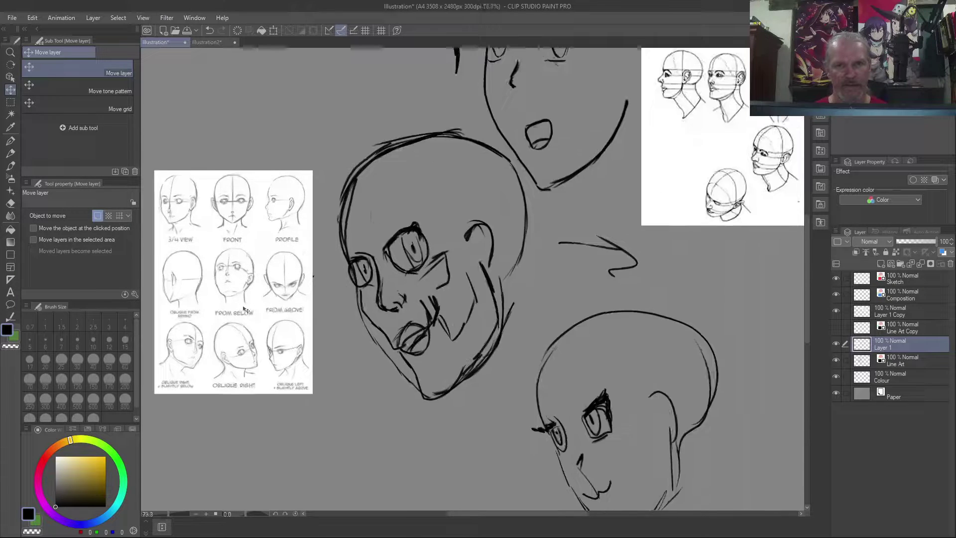
pyautogui.moveTo(290, 319)
pyautogui.mouseDown()
pyautogui.moveTo(321, 371)
pyautogui.moveTo(306, 248)
pyautogui.moveTo(348, 305)
pyautogui.moveTo(275, 250)
pyautogui.mouseUp()
pyautogui.press('b')
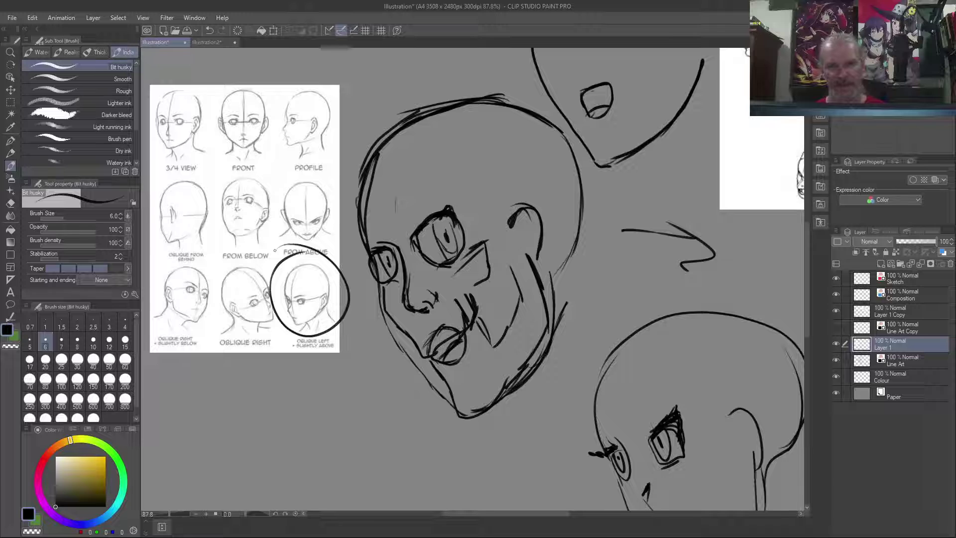
pyautogui.hotkey('ctrl', 'z')
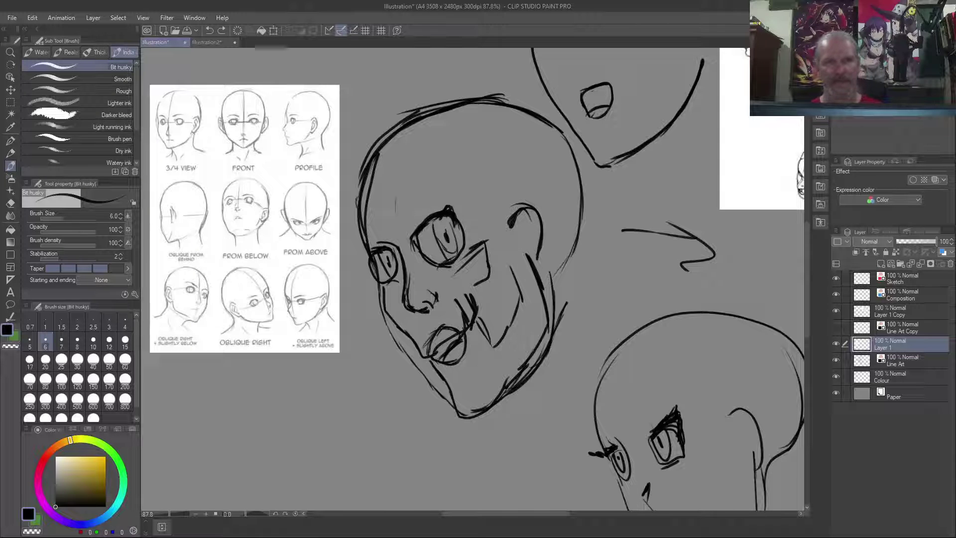
# Step: Draw direction lines on both sides of the tilted head, one arrow from the nose side and one line behind the skull
pyautogui.scroll(-3, 233, 152)
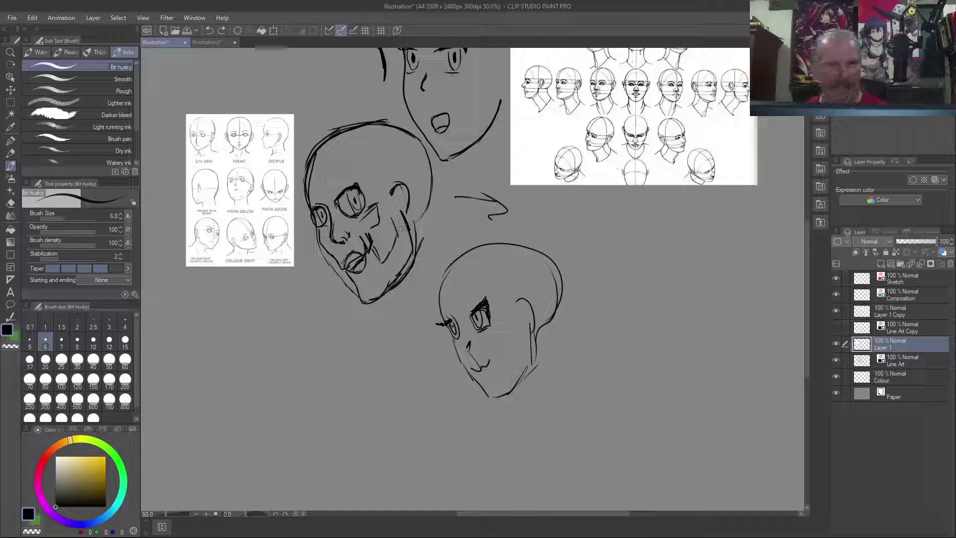
pyautogui.moveTo(318, 246)
pyautogui.mouseDown()
pyautogui.moveTo(291, 235)
pyautogui.moveTo(316, 230)
pyautogui.moveTo(297, 236)
pyautogui.mouseUp()
pyautogui.moveTo(478, 235); pyautogui.dragTo(417, 219)
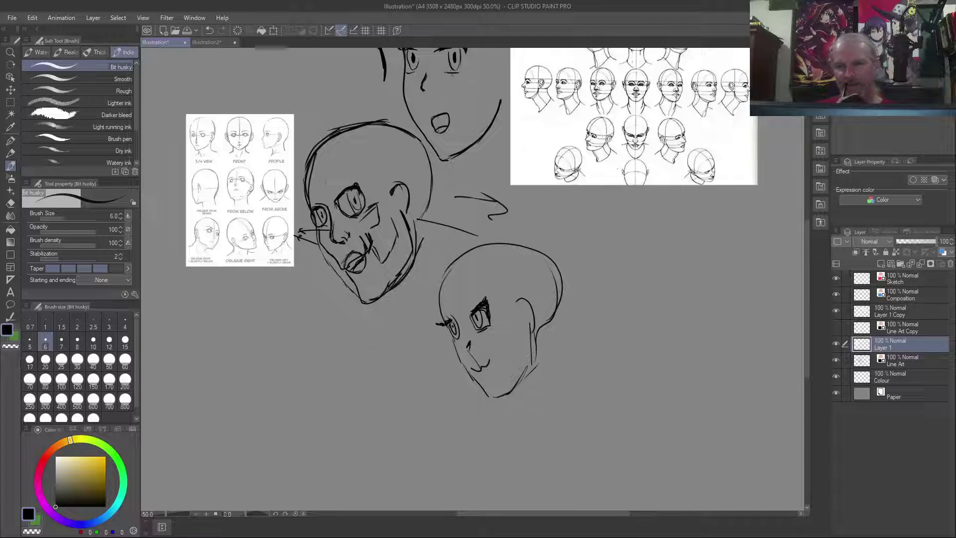
# Step: Sketch two featureless side-view head outlines, one beside the smiling head and one below the nine-view sheet
pyautogui.moveTo(698, 289)
pyautogui.mouseDown()
pyautogui.moveTo(697, 234)
pyautogui.moveTo(627, 223)
pyautogui.moveTo(598, 271)
pyautogui.moveTo(626, 363)
pyautogui.moveTo(663, 338)
pyautogui.moveTo(665, 302)
pyautogui.moveTo(636, 361)
pyautogui.mouseUp()
pyautogui.moveTo(665, 318); pyautogui.dragTo(708, 264)
pyautogui.moveTo(331, 401)
pyautogui.mouseDown()
pyautogui.moveTo(326, 321)
pyautogui.moveTo(269, 425)
pyautogui.moveTo(260, 401)
pyautogui.moveTo(287, 438)
pyautogui.mouseUp()
pyautogui.moveTo(335, 418)
pyautogui.mouseDown()
pyautogui.moveTo(304, 447)
pyautogui.moveTo(291, 445)
pyautogui.moveTo(261, 374)
pyautogui.moveTo(261, 349)
pyautogui.mouseUp()
pyautogui.moveTo(269, 382)
pyautogui.mouseDown()
pyautogui.moveTo(293, 335)
pyautogui.moveTo(265, 396)
pyautogui.moveTo(299, 457)
pyautogui.mouseUp()
pyautogui.moveTo(272, 408); pyautogui.dragTo(262, 401)
# Step: Sketch a narrow three-quarter face between the lower profile outline and the smiling head, with simple eyes, nose, mouth and skull line
pyautogui.moveTo(407, 324)
pyautogui.mouseDown()
pyautogui.moveTo(391, 349)
pyautogui.moveTo(392, 386)
pyautogui.moveTo(423, 445)
pyautogui.moveTo(444, 445)
pyautogui.moveTo(468, 394)
pyautogui.mouseUp()
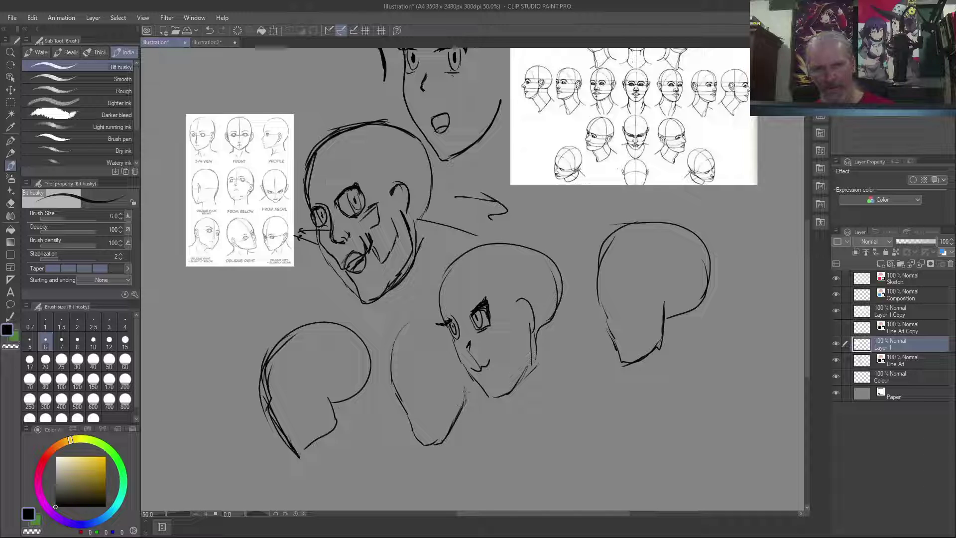
pyautogui.moveTo(425, 367)
pyautogui.mouseDown()
pyautogui.moveTo(436, 377)
pyautogui.moveTo(404, 391)
pyautogui.moveTo(419, 401)
pyautogui.mouseUp()
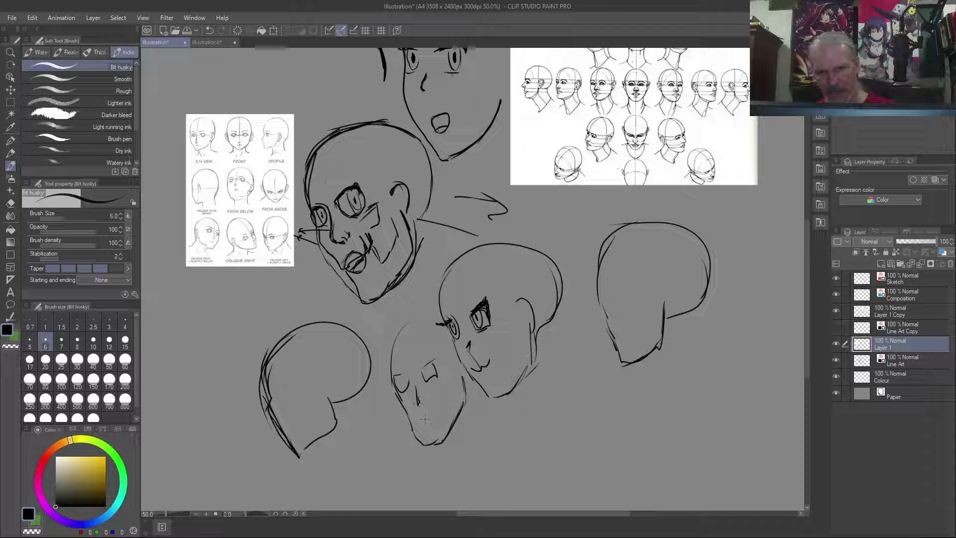
pyautogui.moveTo(468, 381)
pyautogui.mouseDown()
pyautogui.moveTo(454, 321)
pyautogui.moveTo(402, 341)
pyautogui.moveTo(447, 311)
pyautogui.mouseUp()
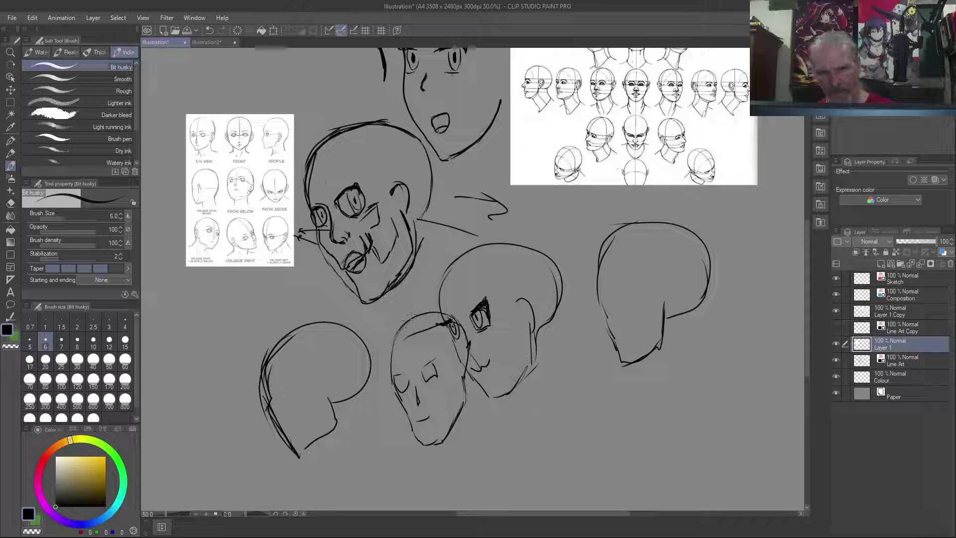
# Step: Draw a cranium circle below the upper featureless head outline
pyautogui.moveTo(669, 344)
pyautogui.mouseDown()
pyautogui.moveTo(680, 423)
pyautogui.moveTo(743, 378)
pyautogui.moveTo(668, 446)
pyautogui.mouseUp()
# Step: Try a long jaw with hatching below the cranium circle, and undo the strokes back to the plain circle
pyautogui.moveTo(658, 366)
pyautogui.mouseDown()
pyautogui.moveTo(655, 398)
pyautogui.moveTo(676, 454)
pyautogui.mouseUp()
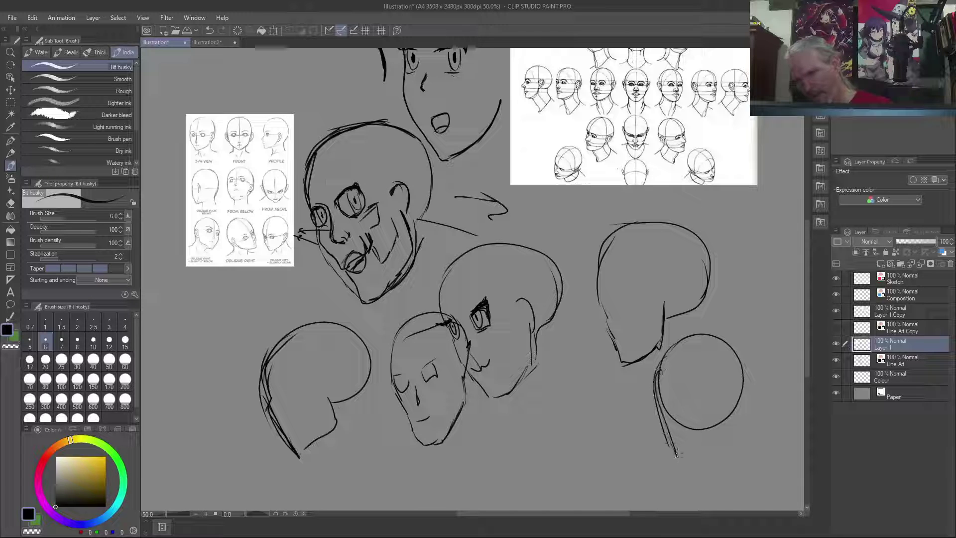
pyautogui.moveTo(659, 383); pyautogui.dragTo(668, 417)
pyautogui.moveTo(683, 459); pyautogui.dragTo(699, 468)
pyautogui.moveTo(731, 413)
pyautogui.mouseDown()
pyautogui.moveTo(727, 437)
pyautogui.moveTo(690, 470)
pyautogui.mouseUp()
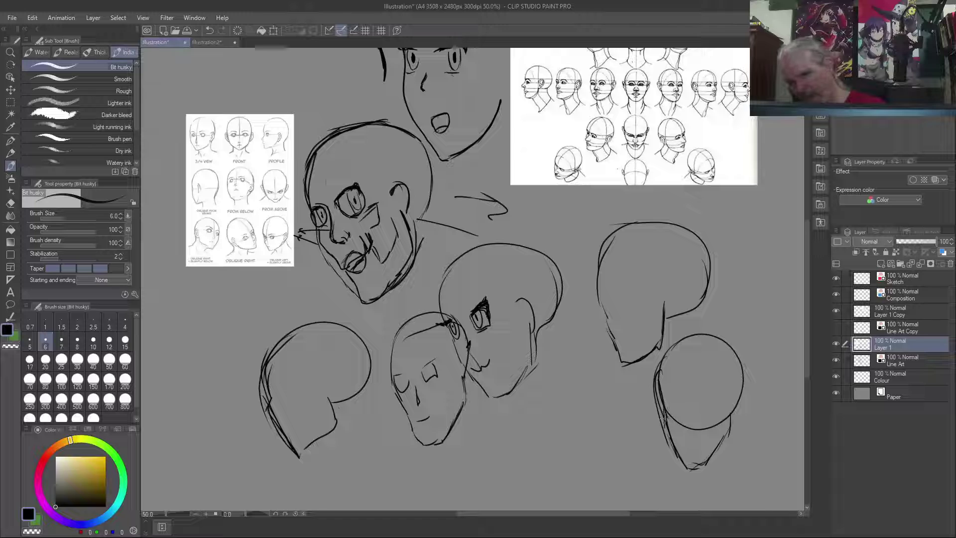
pyautogui.moveTo(702, 428); pyautogui.dragTo(682, 465)
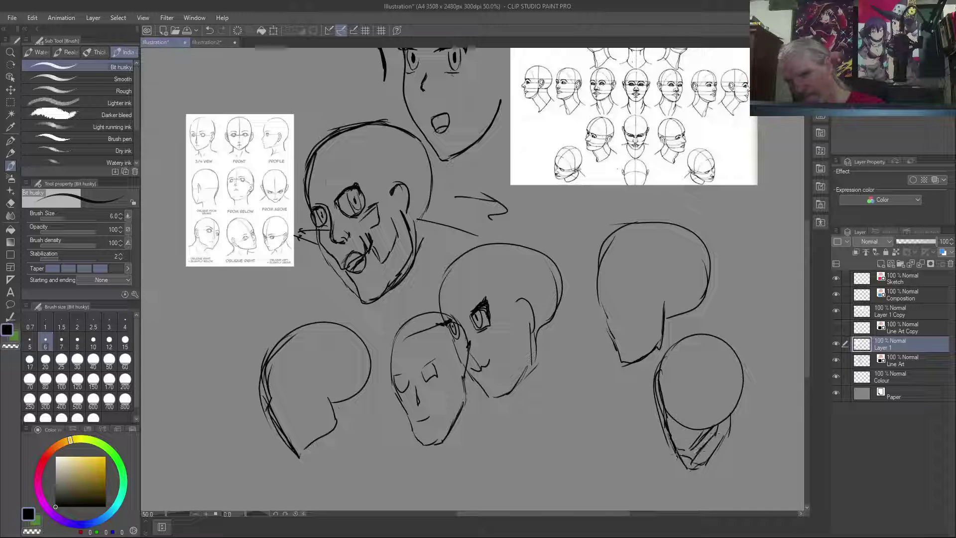
pyautogui.hotkey('ctrl', 'z')
pyautogui.hotkey('ctrl', 'z')
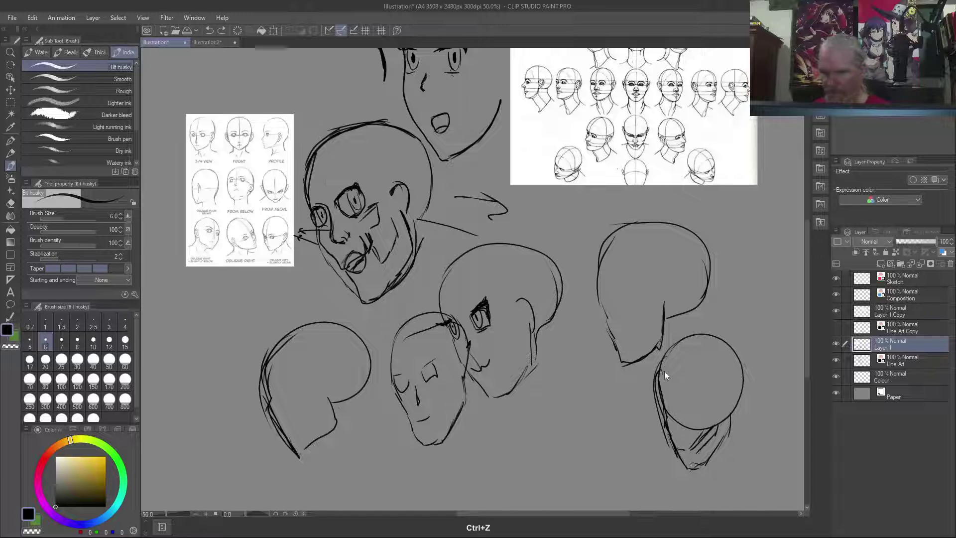
pyautogui.hotkey('ctrl', 'z')
pyautogui.hotkey('ctrl', 'z')
pyautogui.hotkey('ctrl', 'z')
pyautogui.hotkey('ctrl', 'z')
pyautogui.hotkey('ctrl', 'z')
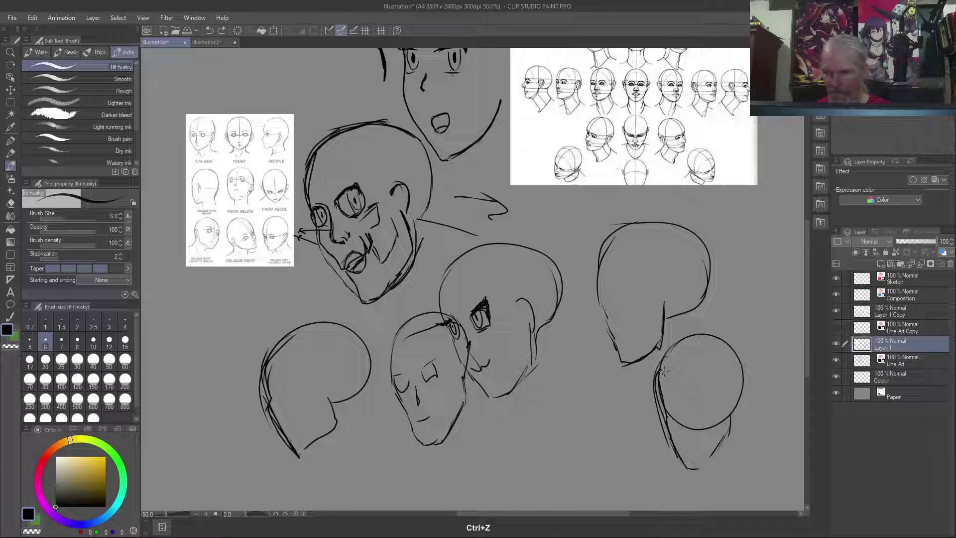
pyautogui.hotkey('ctrl', 'z')
pyautogui.hotkey('ctrl', 'z')
pyautogui.hotkey('ctrl', 'z')
pyautogui.hotkey('ctrl', 'z')
pyautogui.hotkey('ctrl', 'z')
pyautogui.hotkey('ctrl', 'z')
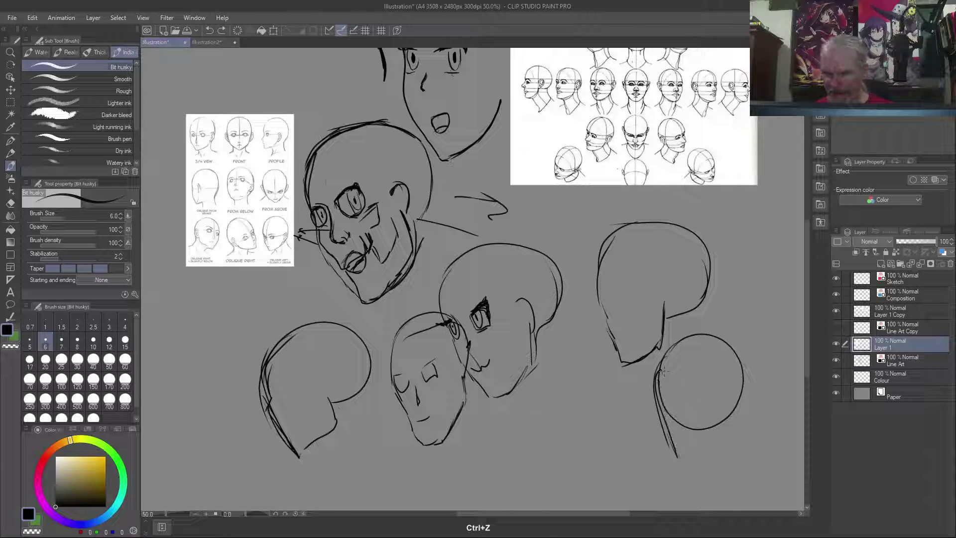
pyautogui.hotkey('ctrl', 'z')
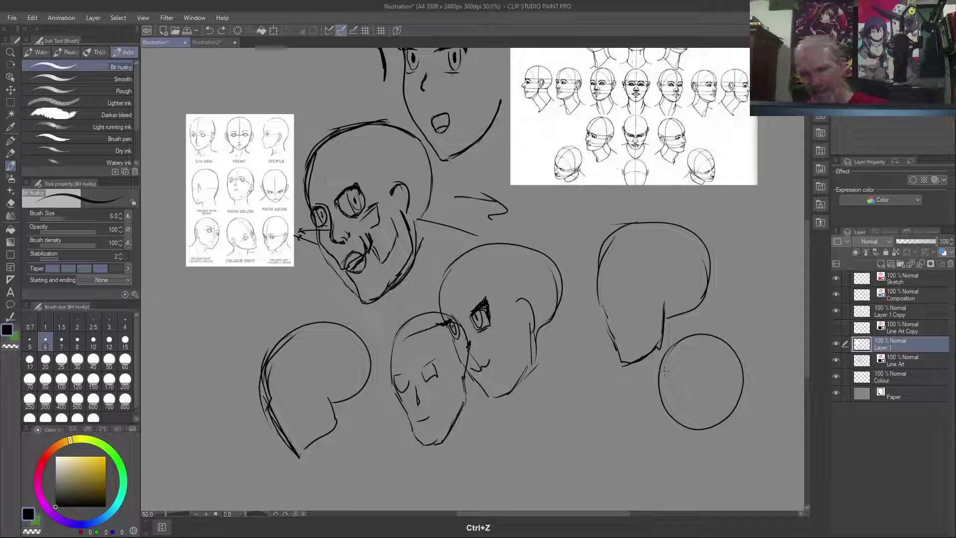
# Step: Add a shorter tapered jaw, an ear and vertical facial-plane guidelines to the cranium circle
pyautogui.moveTo(657, 393)
pyautogui.mouseDown()
pyautogui.moveTo(681, 453)
pyautogui.moveTo(700, 452)
pyautogui.moveTo(740, 381)
pyautogui.moveTo(736, 399)
pyautogui.moveTo(732, 346)
pyautogui.moveTo(741, 385)
pyautogui.moveTo(710, 336)
pyautogui.moveTo(729, 342)
pyautogui.mouseUp()
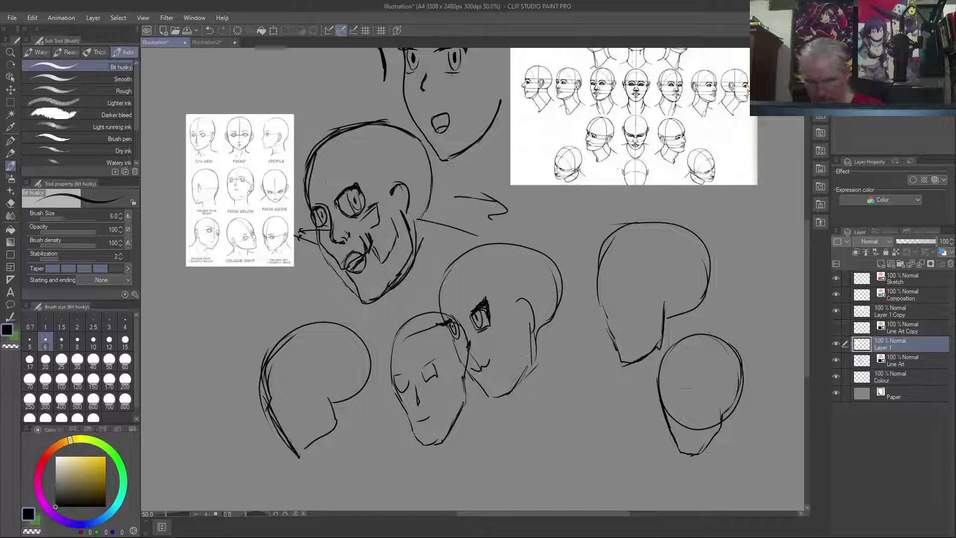
pyautogui.moveTo(717, 386); pyautogui.dragTo(721, 401)
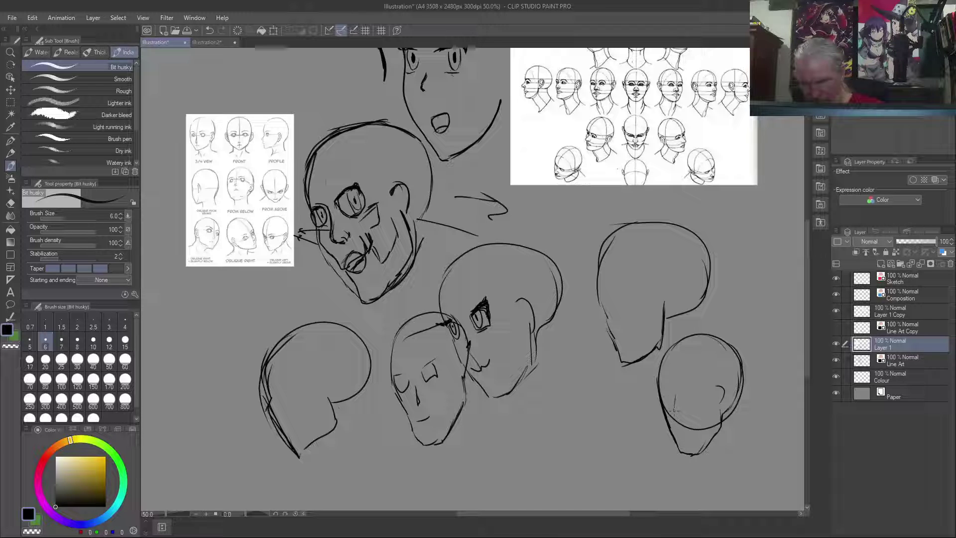
pyautogui.moveTo(675, 383); pyautogui.dragTo(689, 450)
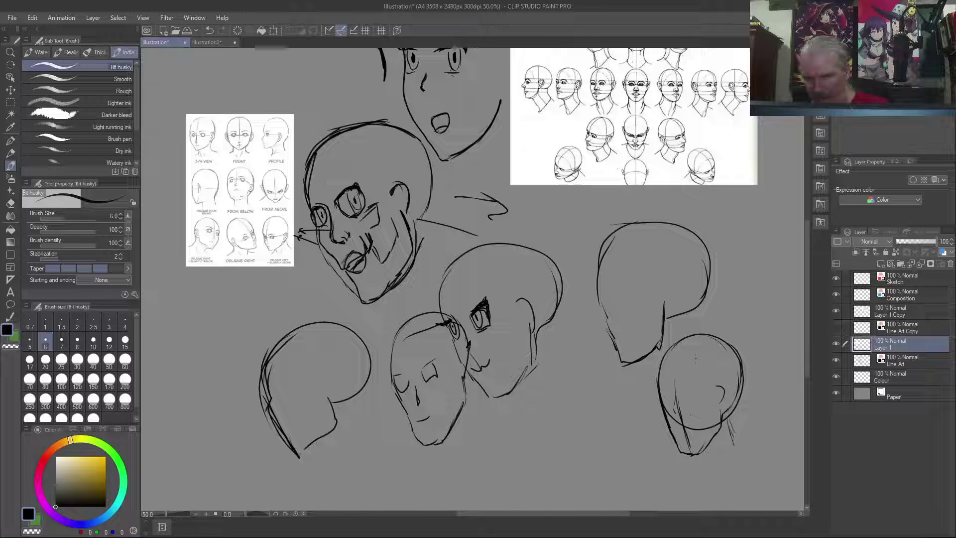
pyautogui.moveTo(706, 355); pyautogui.dragTo(727, 439)
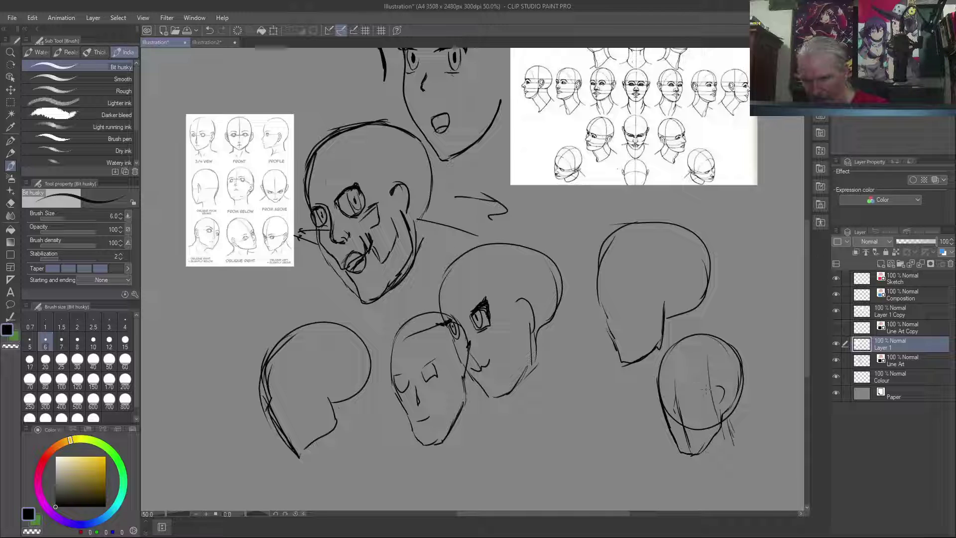
pyautogui.moveTo(693, 374); pyautogui.dragTo(692, 450)
pyautogui.moveTo(706, 372); pyautogui.dragTo(715, 454)
# Step: Sketch the neck, collarbone lines and both shoulders beneath the circle-based head
pyautogui.moveTo(703, 471); pyautogui.dragTo(713, 458)
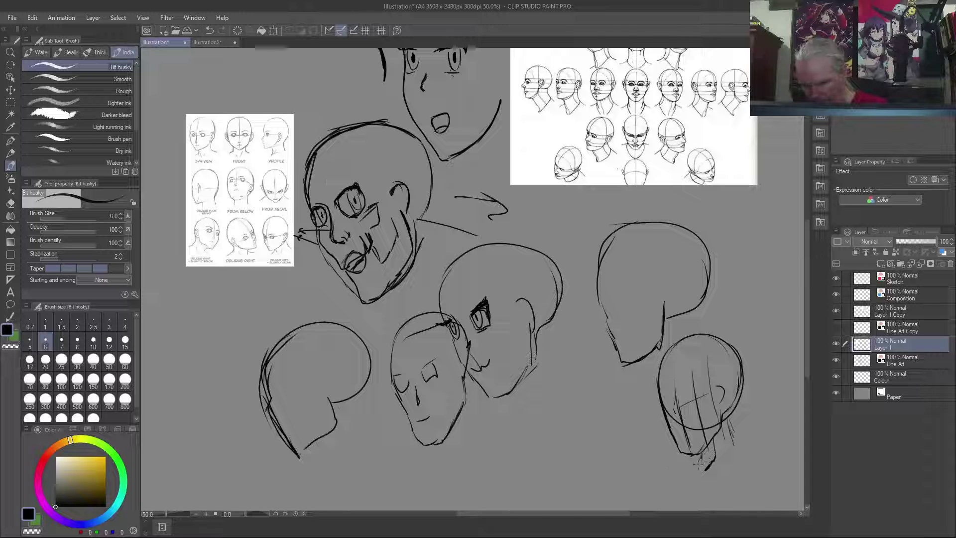
pyautogui.moveTo(696, 467)
pyautogui.mouseDown()
pyautogui.moveTo(665, 463)
pyautogui.moveTo(737, 463)
pyautogui.moveTo(748, 454)
pyautogui.mouseUp()
pyautogui.moveTo(736, 446); pyautogui.dragTo(758, 465)
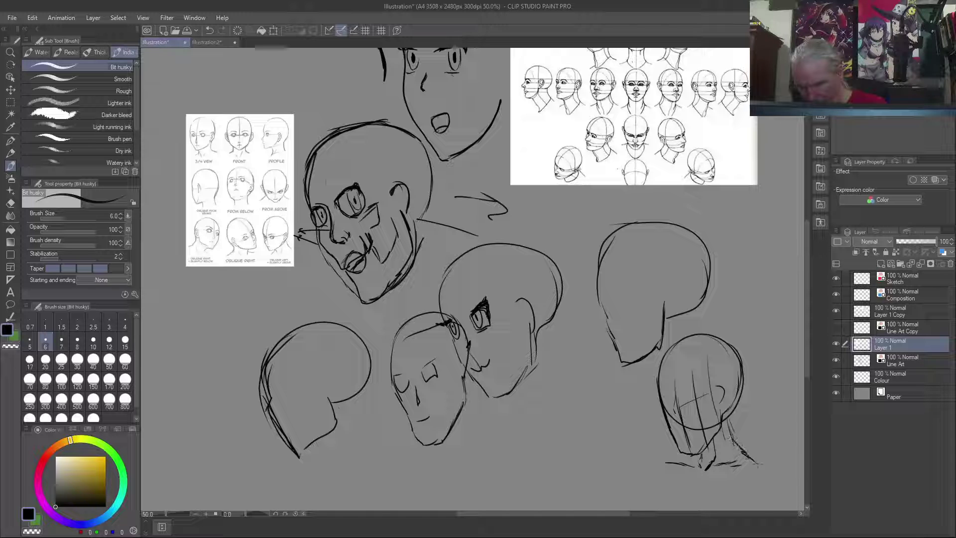
pyautogui.moveTo(676, 448)
pyautogui.mouseDown()
pyautogui.moveTo(656, 463)
pyautogui.moveTo(628, 464)
pyautogui.mouseUp()
pyautogui.moveTo(756, 465); pyautogui.dragTo(790, 457)
pyautogui.moveTo(763, 461)
pyautogui.mouseDown()
pyautogui.moveTo(793, 470)
pyautogui.moveTo(752, 461)
pyautogui.moveTo(771, 458)
pyautogui.mouseUp()
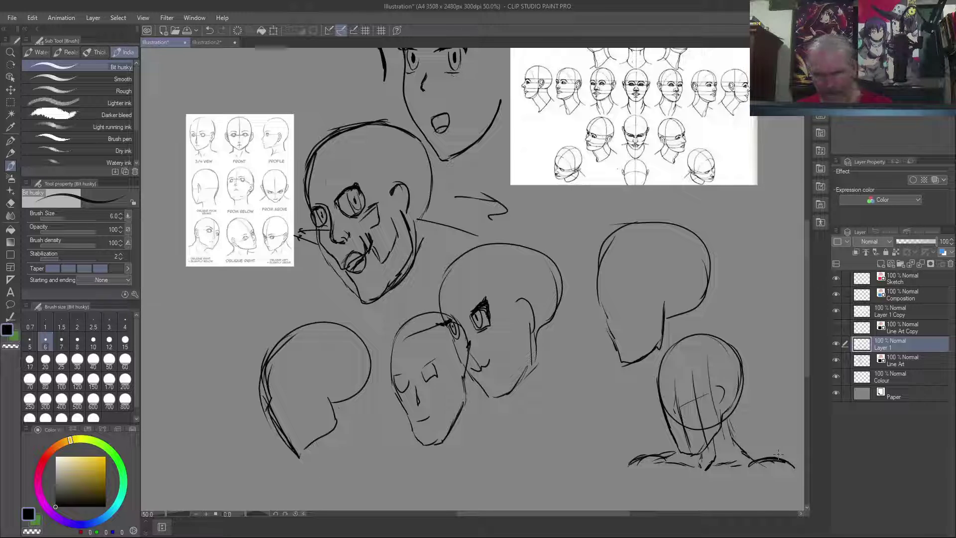
# Step: Add throat and neck muscle lines from beneath the jaw to the collarbone of the circle-based head
pyautogui.moveTo(688, 431); pyautogui.dragTo(701, 453)
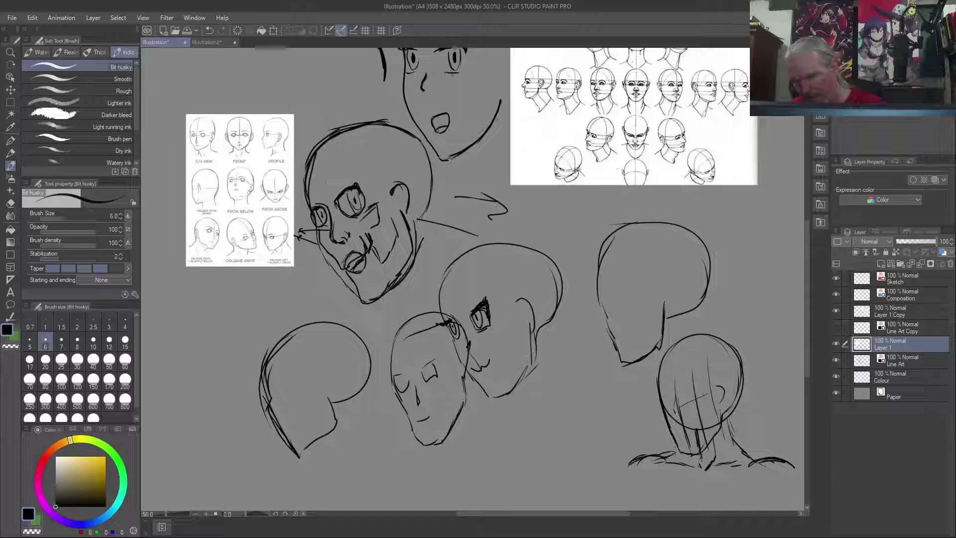
pyautogui.moveTo(670, 454)
pyautogui.mouseDown()
pyautogui.moveTo(696, 428)
pyautogui.moveTo(707, 374)
pyautogui.mouseUp()
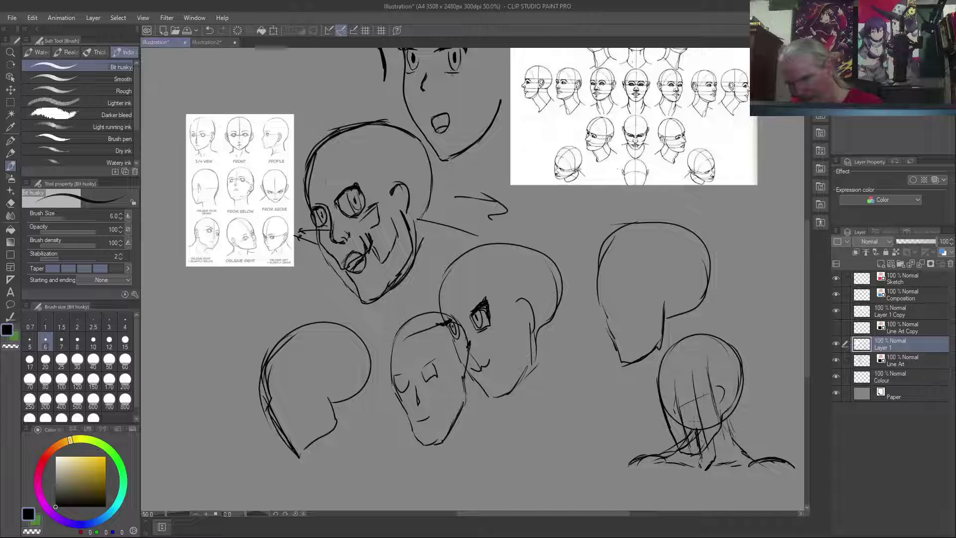
pyautogui.moveTo(721, 427)
pyautogui.mouseDown()
pyautogui.moveTo(696, 432)
pyautogui.moveTo(737, 432)
pyautogui.moveTo(731, 456)
pyautogui.moveTo(697, 433)
pyautogui.moveTo(714, 443)
pyautogui.moveTo(714, 457)
pyautogui.moveTo(690, 444)
pyautogui.moveTo(700, 430)
pyautogui.moveTo(701, 458)
pyautogui.moveTo(691, 454)
pyautogui.moveTo(694, 434)
pyautogui.moveTo(684, 462)
pyautogui.moveTo(692, 430)
pyautogui.moveTo(670, 446)
pyautogui.mouseUp()
pyautogui.moveTo(717, 386); pyautogui.dragTo(724, 400)
pyautogui.moveTo(723, 420); pyautogui.dragTo(728, 433)
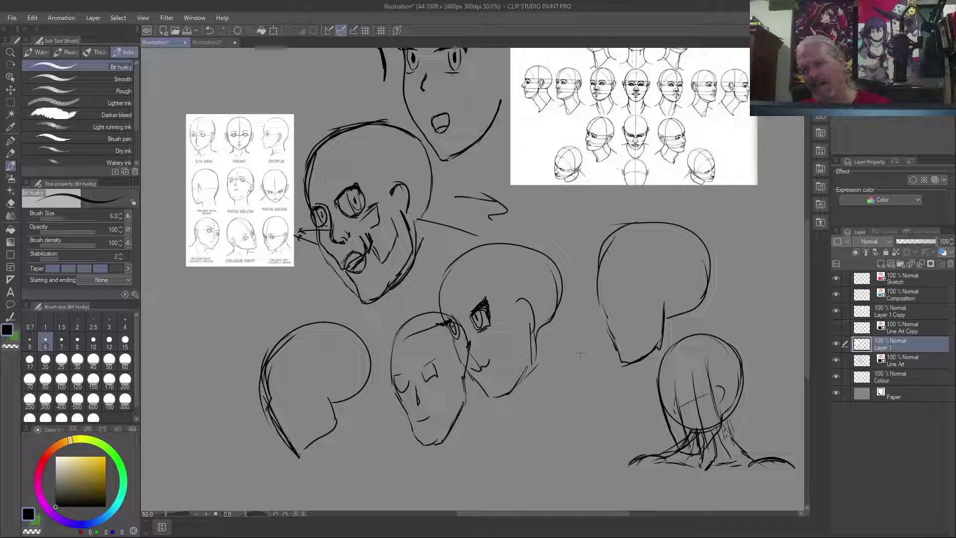
# Step: Draw a tilted oval open mouth with teeth and tongue lines in the empty canvas area and fill its interior dark red
pyautogui.moveTo(571, 344); pyautogui.dragTo(572, 349)
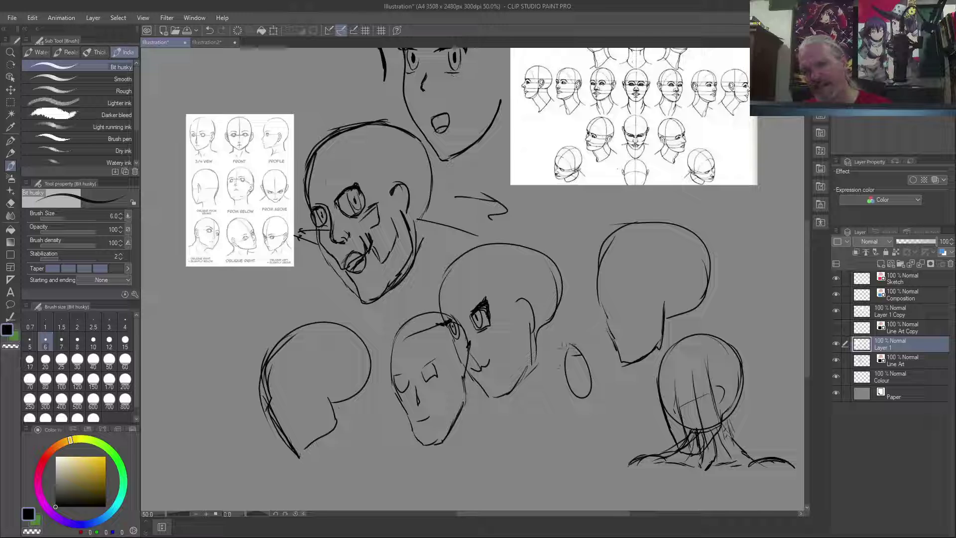
pyautogui.moveTo(588, 371)
pyautogui.mouseDown()
pyautogui.moveTo(571, 382)
pyautogui.moveTo(563, 341)
pyautogui.moveTo(572, 358)
pyautogui.moveTo(564, 391)
pyautogui.moveTo(573, 340)
pyautogui.mouseUp()
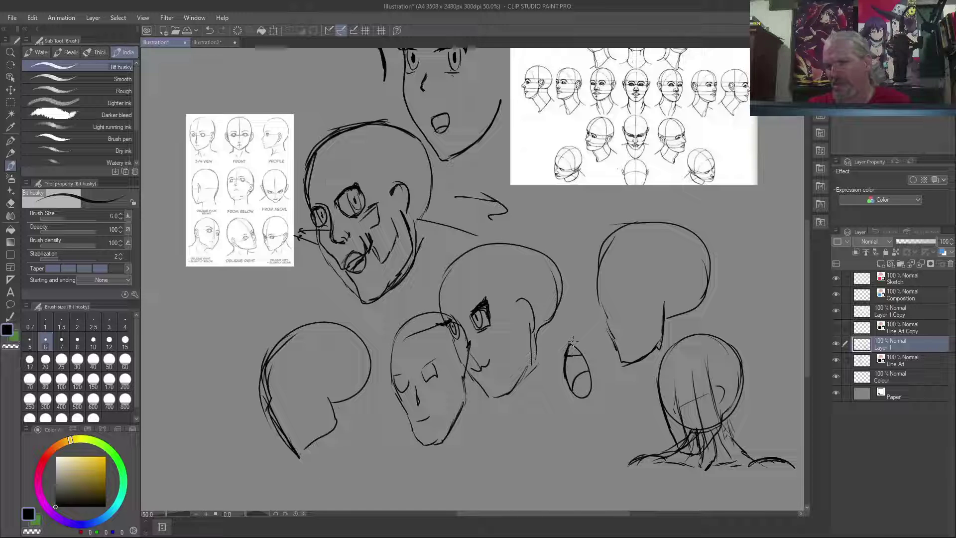
pyautogui.click(45, 457)
pyautogui.moveTo(82, 467); pyautogui.dragTo(86, 483)
pyautogui.press('b')
pyautogui.click(569, 370)
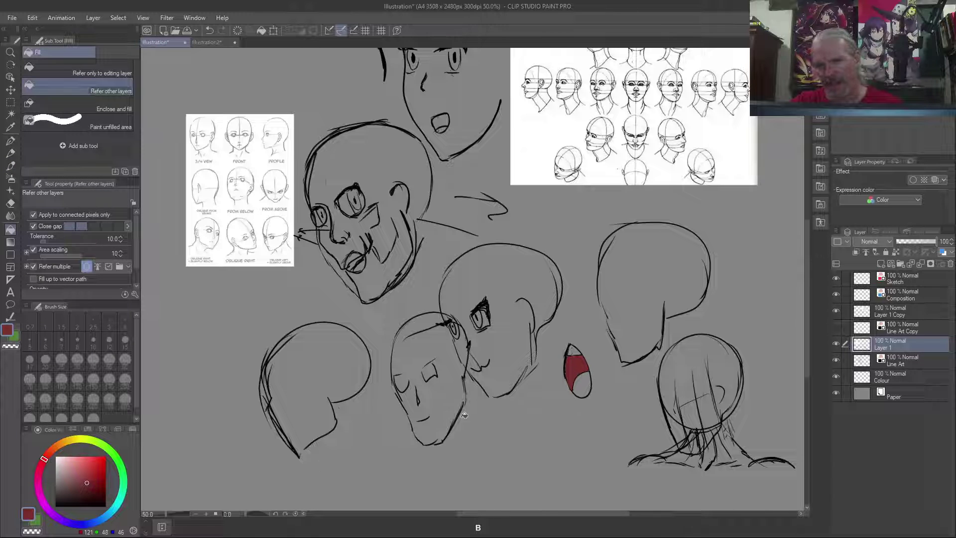
# Step: Fill the tongue of the open mouth pink and its teeth pale cream
pyautogui.click(75, 469)
pyautogui.click(580, 387)
pyautogui.click(75, 441)
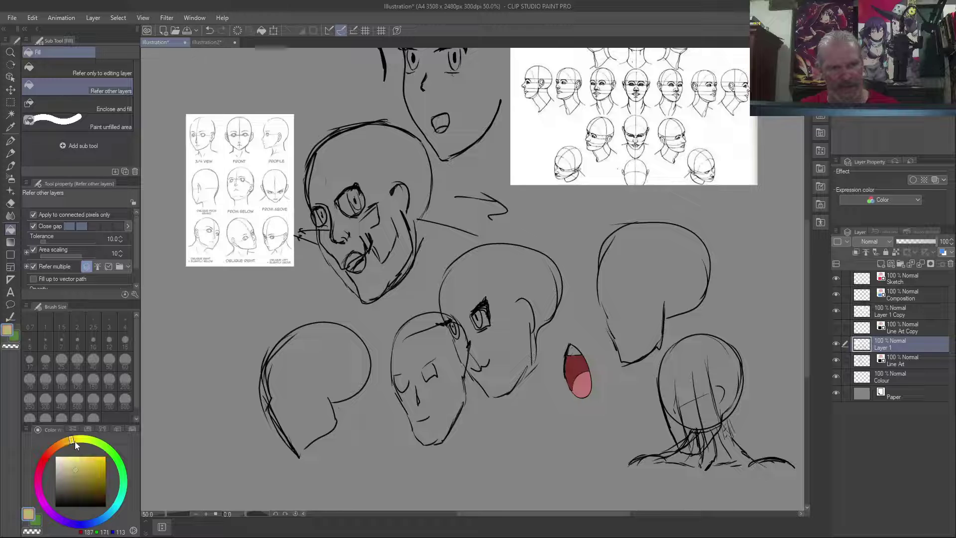
pyautogui.click(574, 350)
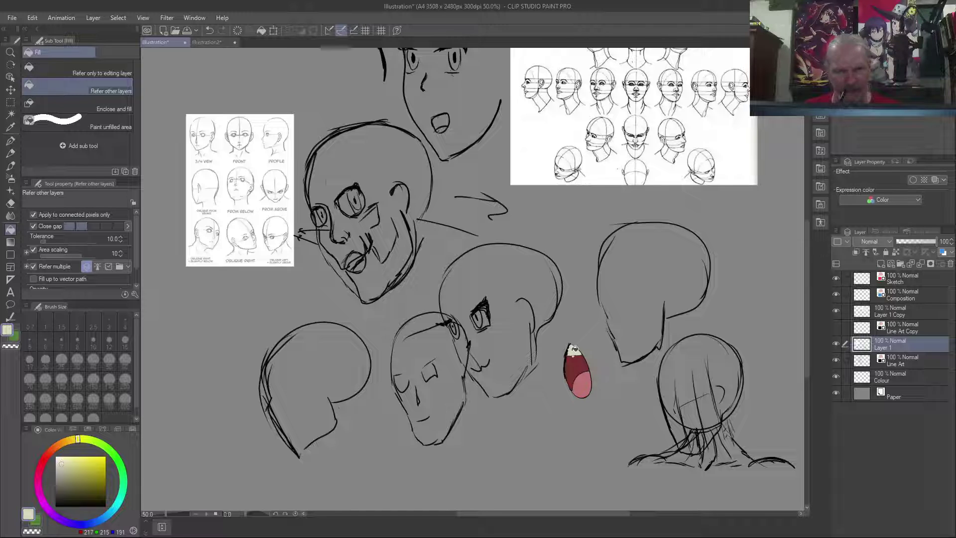
pyautogui.click(836, 344)
pyautogui.click(836, 344)
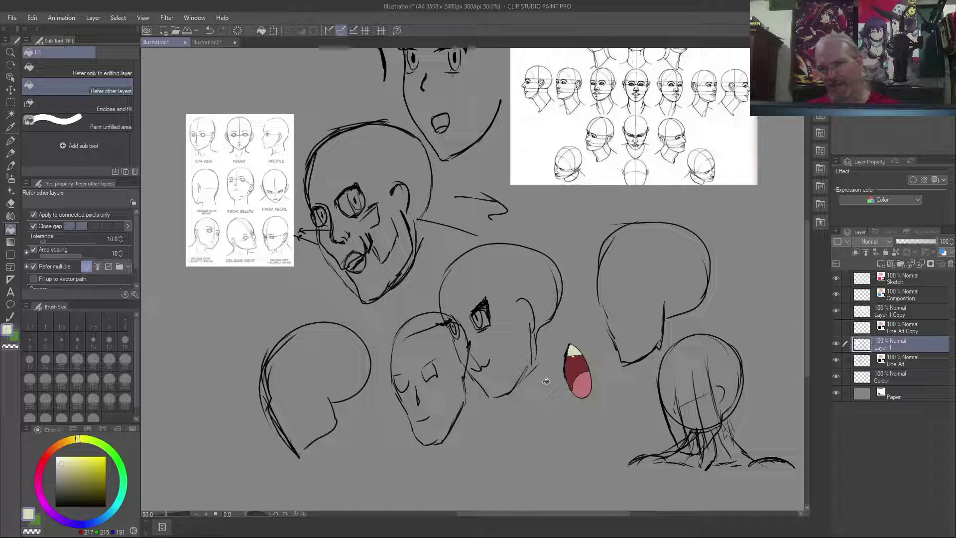
# Step: Paint a solid orange oval burger bun just below the open mouth with the Bit husky brush at size 30
pyautogui.press('b')
pyautogui.moveTo(543, 393)
pyautogui.mouseDown()
pyautogui.moveTo(515, 417)
pyautogui.moveTo(574, 418)
pyautogui.moveTo(583, 409)
pyautogui.mouseUp()
pyautogui.hotkey('ctrl', 'z')
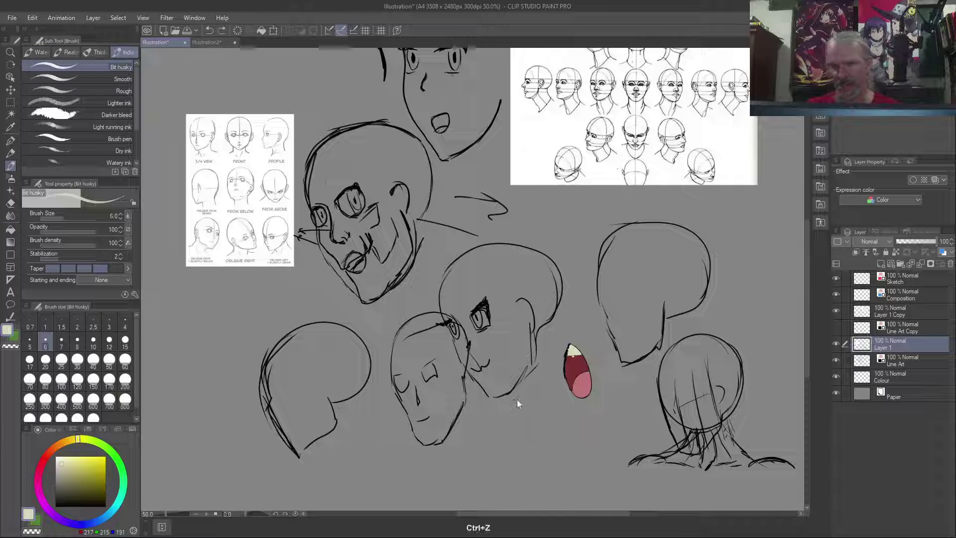
pyautogui.click(64, 445)
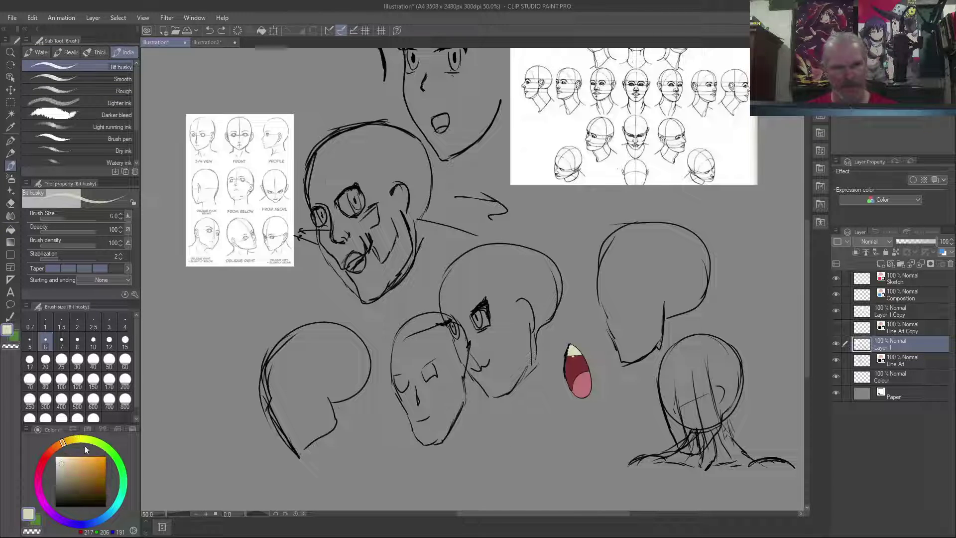
pyautogui.click(102, 463)
pyautogui.click(94, 468)
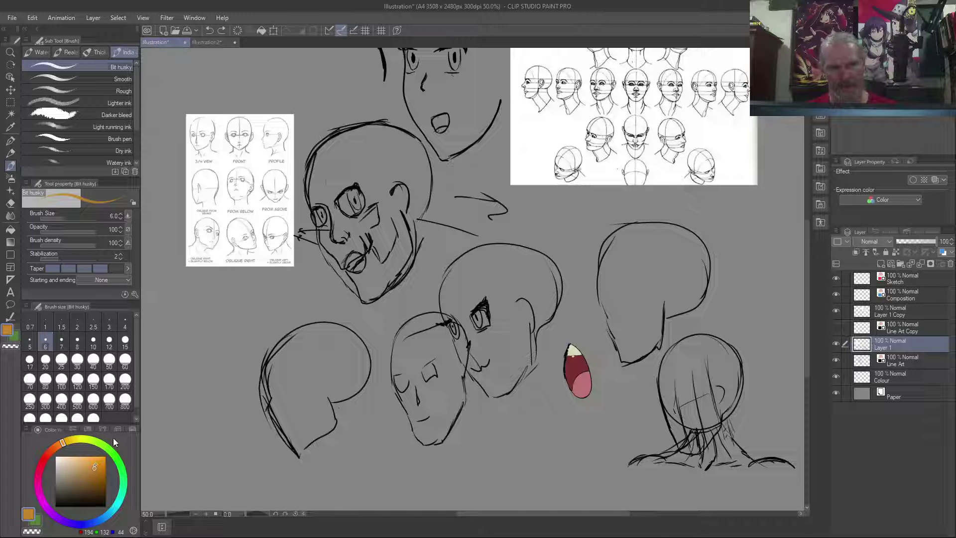
pyautogui.moveTo(513, 429); pyautogui.dragTo(543, 393)
pyautogui.press(']')
pyautogui.press(']')
pyautogui.press(']')
pyautogui.press(']')
pyautogui.press(']')
pyautogui.press(']')
pyautogui.press(']')
pyautogui.press(']')
pyautogui.press(']')
pyautogui.moveTo(542, 393)
pyautogui.mouseDown()
pyautogui.moveTo(512, 427)
pyautogui.moveTo(521, 413)
pyautogui.moveTo(521, 433)
pyautogui.moveTo(538, 399)
pyautogui.mouseUp()
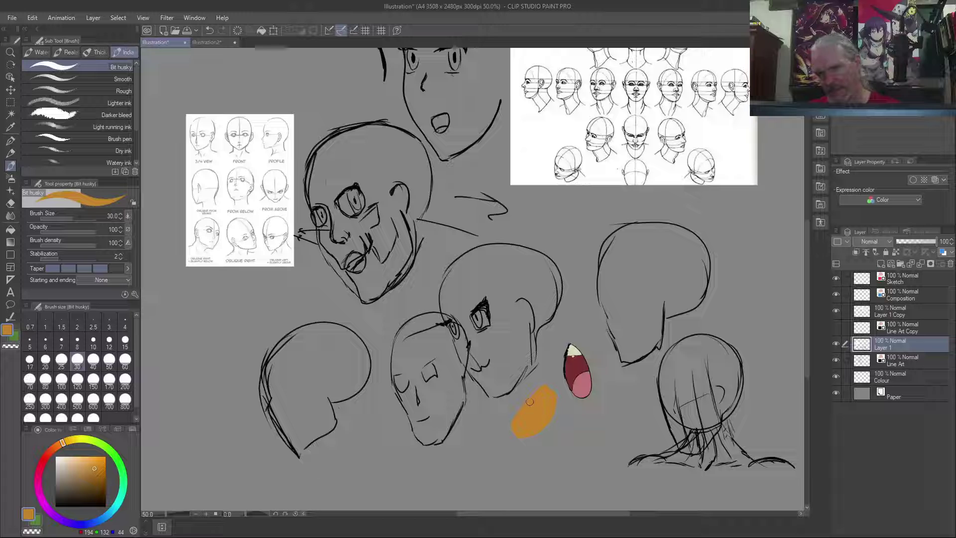
# Step: Outline the orange bun in black with the brush at size 7
pyautogui.press('d')
pyautogui.moveTo(546, 385); pyautogui.dragTo(512, 432)
pyautogui.press('[')
pyautogui.press('[')
pyautogui.press('[')
pyautogui.press('[')
pyautogui.press('[')
pyautogui.press('[')
pyautogui.press('[')
pyautogui.press('[')
pyautogui.hotkey('ctrl', 'z')
pyautogui.hotkey('ctrl', 'z')
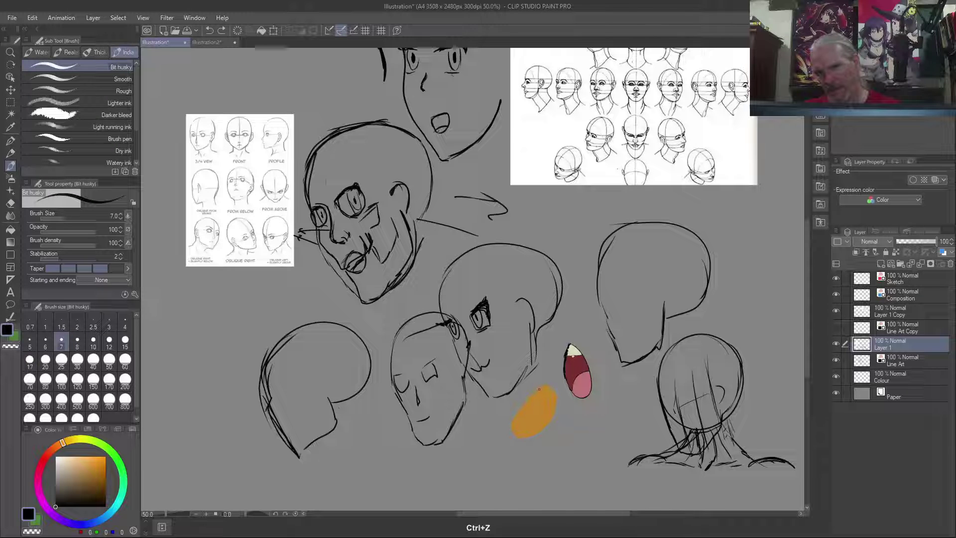
pyautogui.moveTo(546, 386)
pyautogui.mouseDown()
pyautogui.moveTo(512, 430)
pyautogui.moveTo(550, 423)
pyautogui.moveTo(551, 386)
pyautogui.moveTo(515, 421)
pyautogui.moveTo(514, 438)
pyautogui.mouseUp()
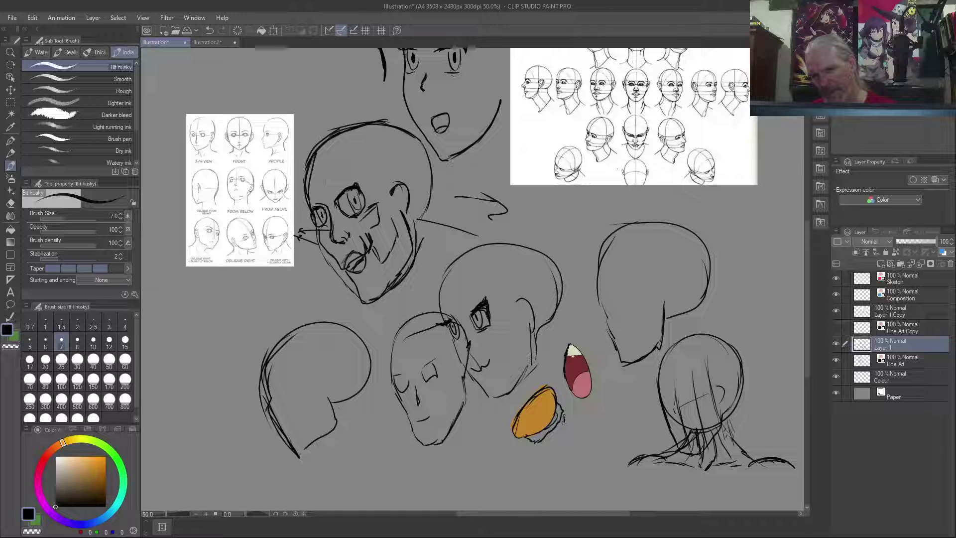
# Step: Sketch wavy filling layers and a bottom bun beneath the top bun, and color the bottom bun the same orange
pyautogui.moveTo(547, 439)
pyautogui.mouseDown()
pyautogui.moveTo(530, 448)
pyautogui.moveTo(523, 439)
pyautogui.mouseUp()
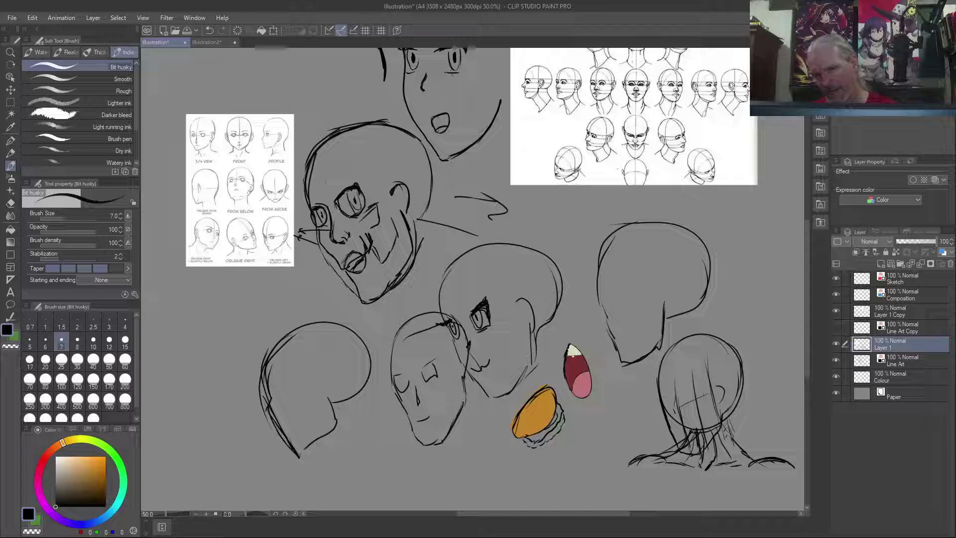
pyautogui.moveTo(568, 414)
pyautogui.mouseDown()
pyautogui.moveTo(542, 453)
pyautogui.moveTo(568, 429)
pyautogui.mouseUp()
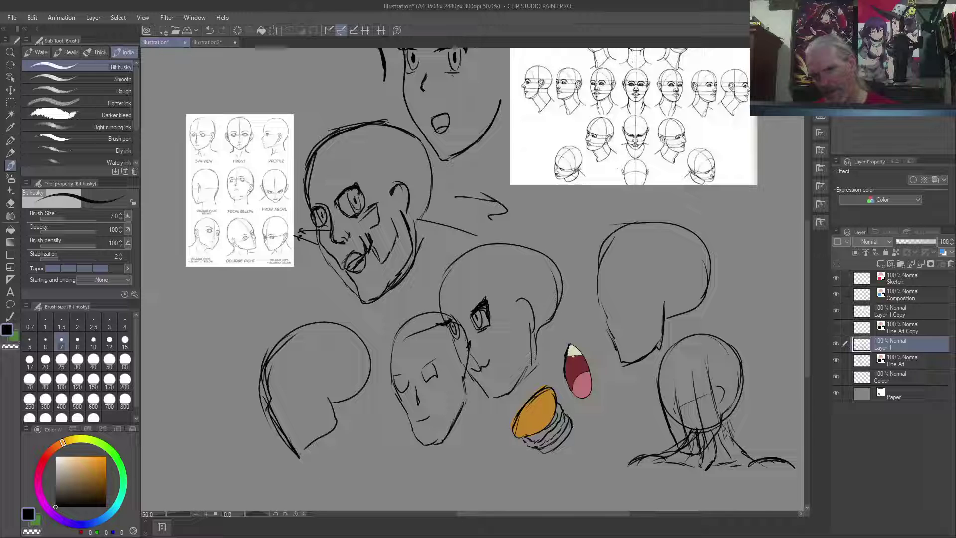
pyautogui.rightClick(535, 406)
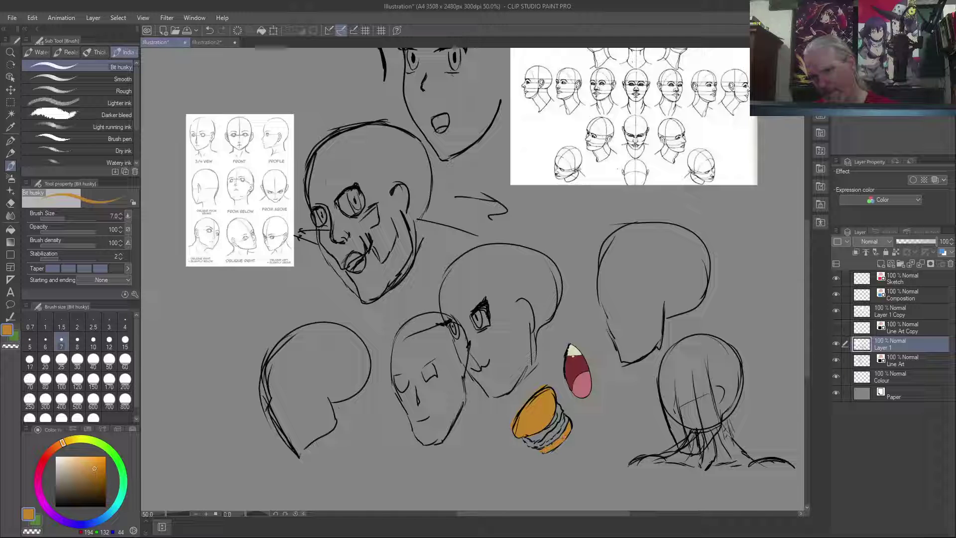
# Step: Paint a pale cream layer along the upper edge of the bottom bun
pyautogui.click(69, 459)
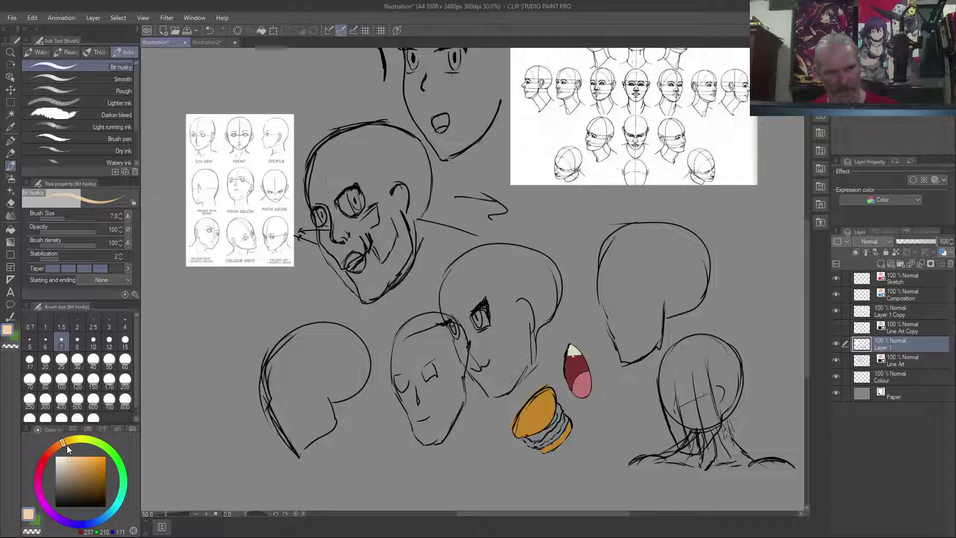
pyautogui.click(80, 439)
pyautogui.click(64, 458)
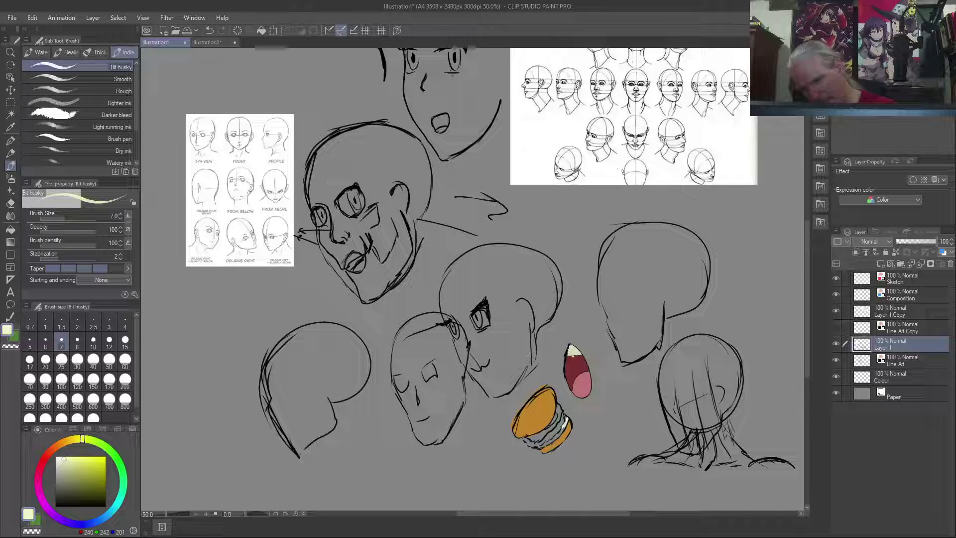
pyautogui.moveTo(546, 443); pyautogui.dragTo(567, 425)
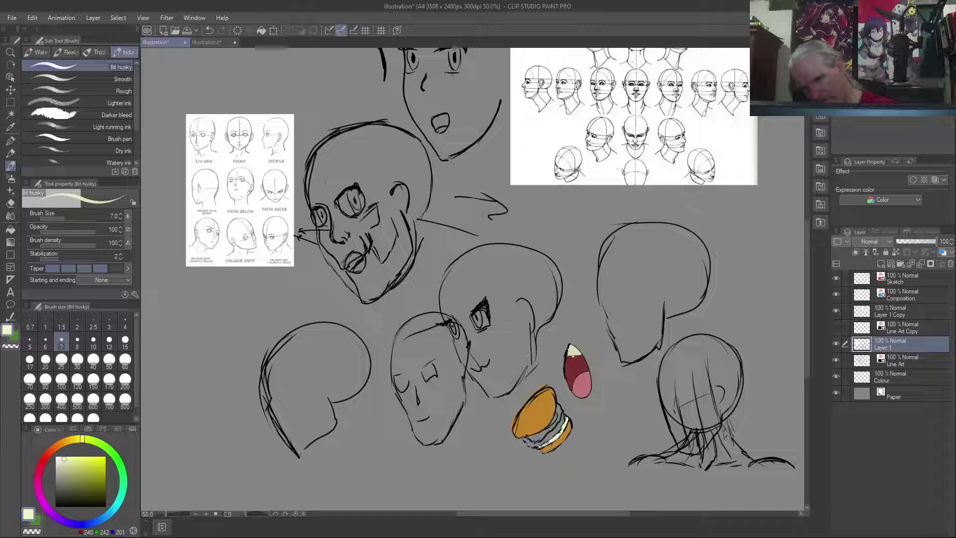
# Step: Paint a green lettuce layer directly beneath the top bun
pyautogui.click(97, 442)
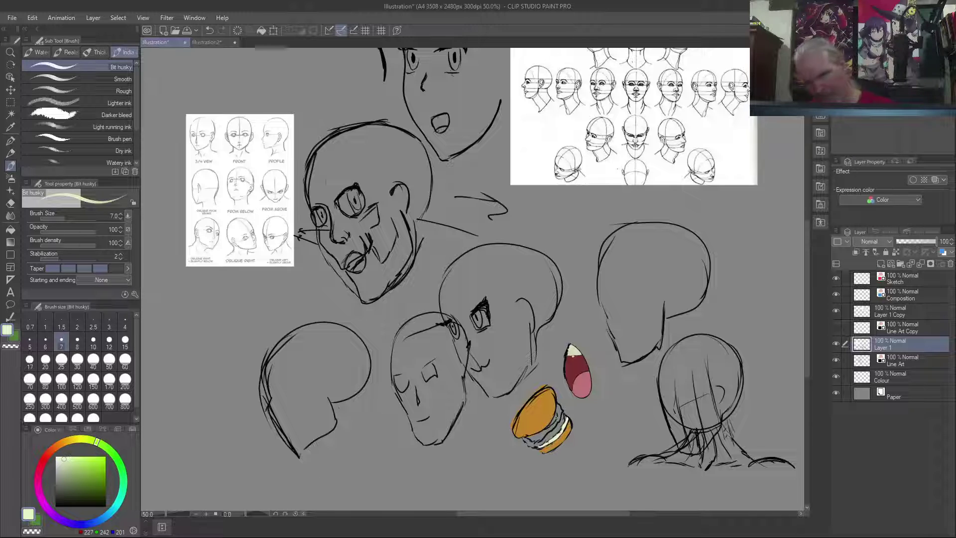
pyautogui.click(82, 463)
pyautogui.click(78, 470)
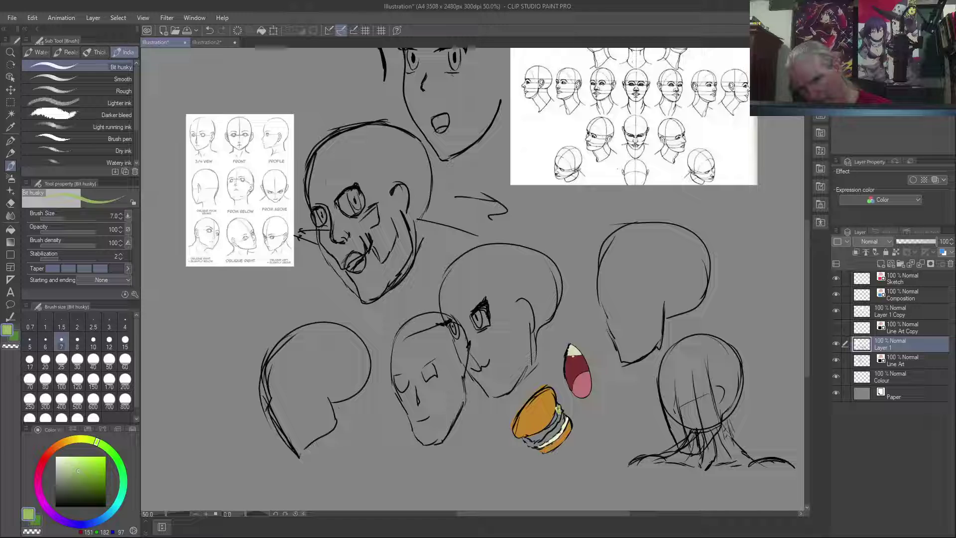
pyautogui.moveTo(558, 409); pyautogui.dragTo(555, 424)
pyautogui.moveTo(527, 436); pyautogui.dragTo(538, 440)
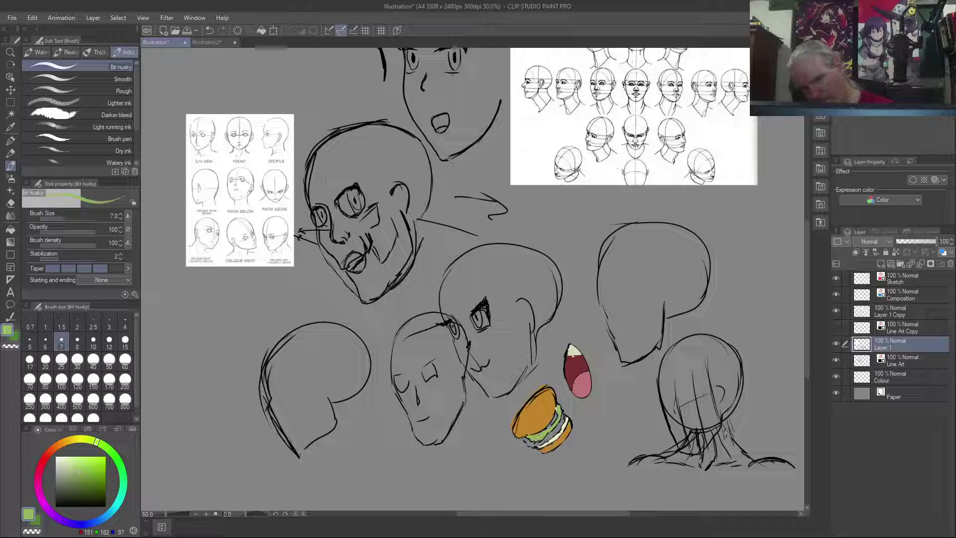
# Step: Paint a bright pink filling and a dark brown patty between the burger's lettuce and cream layers
pyautogui.click(40, 468)
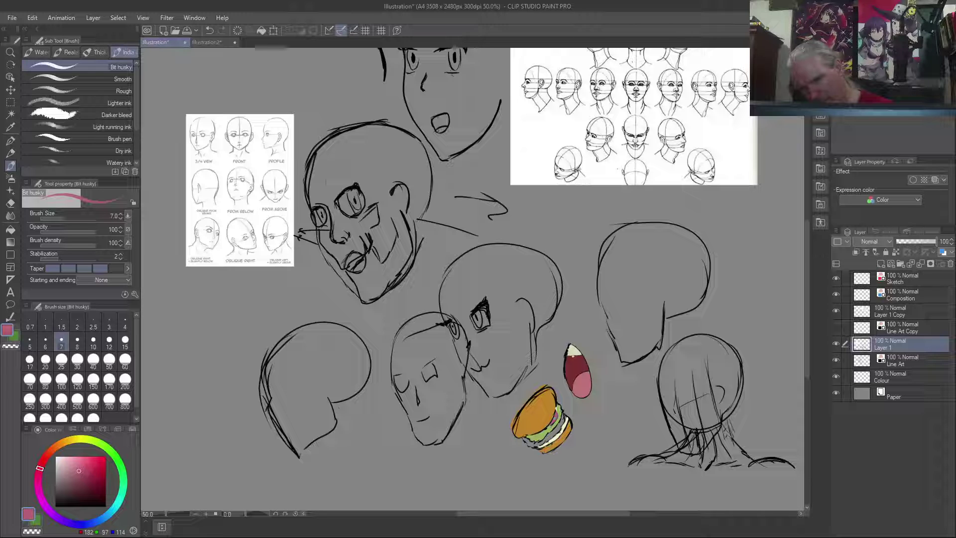
pyautogui.click(89, 464)
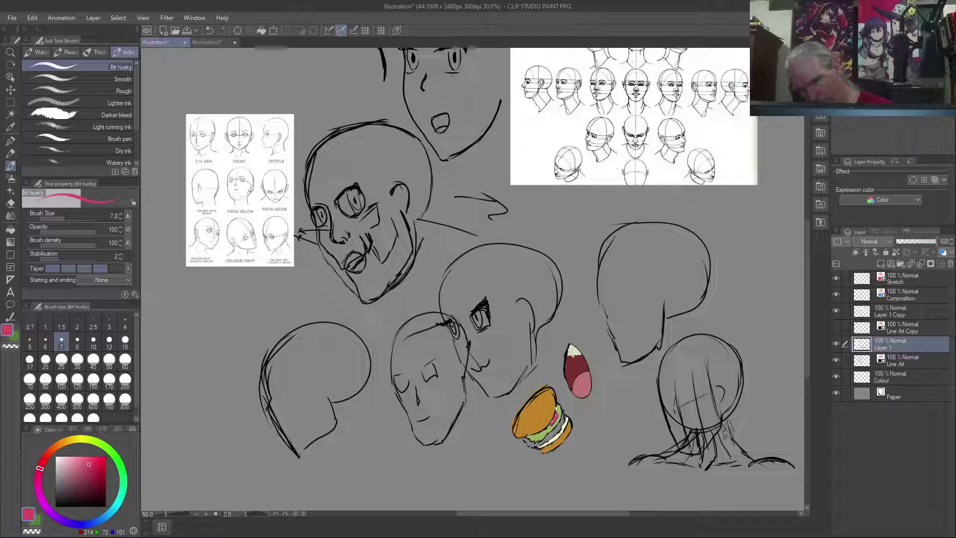
pyautogui.click(70, 441)
pyautogui.moveTo(78, 455); pyautogui.dragTo(99, 491)
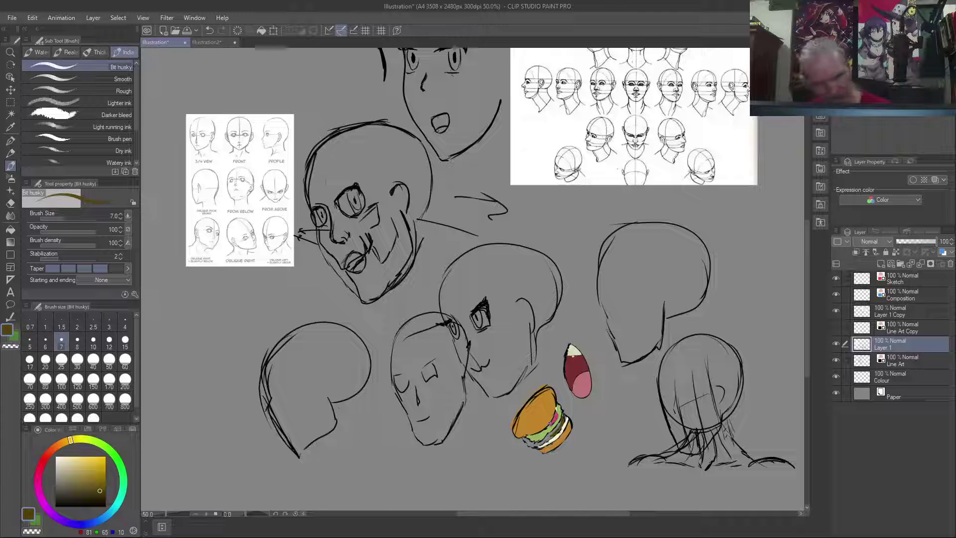
pyautogui.click(64, 443)
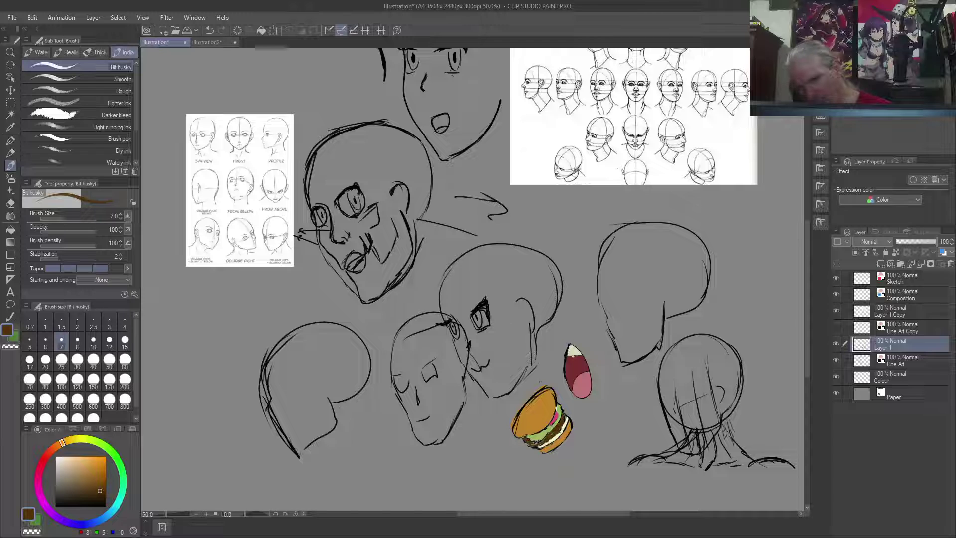
# Step: Draw a wide black jaw around the open mouth and two squeezed-shut eyes above it
pyautogui.moveTo(60, 502); pyautogui.dragTo(39, 523)
pyautogui.moveTo(596, 406)
pyautogui.mouseDown()
pyautogui.moveTo(622, 385)
pyautogui.moveTo(610, 398)
pyautogui.moveTo(625, 339)
pyautogui.mouseUp()
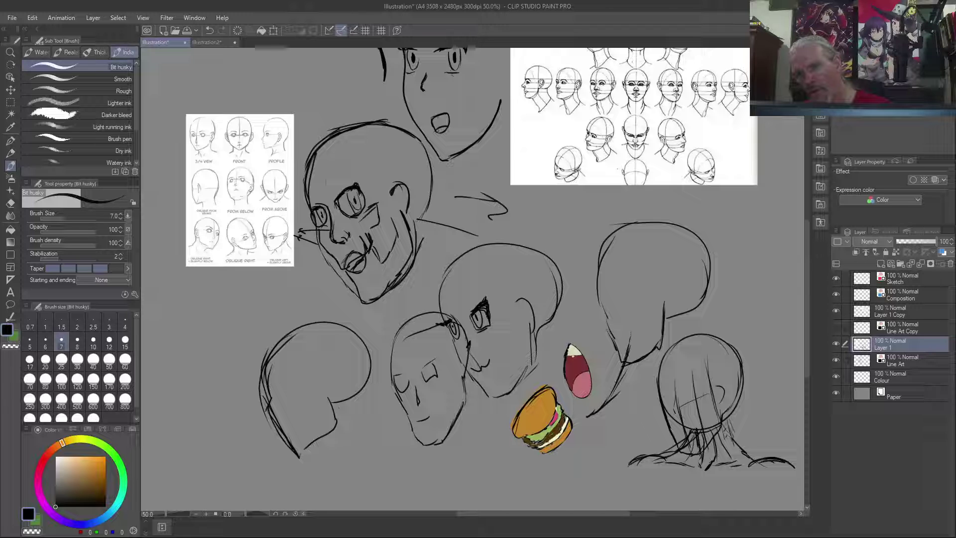
pyautogui.moveTo(589, 418)
pyautogui.mouseDown()
pyautogui.moveTo(567, 416)
pyautogui.moveTo(530, 304)
pyautogui.moveTo(556, 312)
pyautogui.mouseUp()
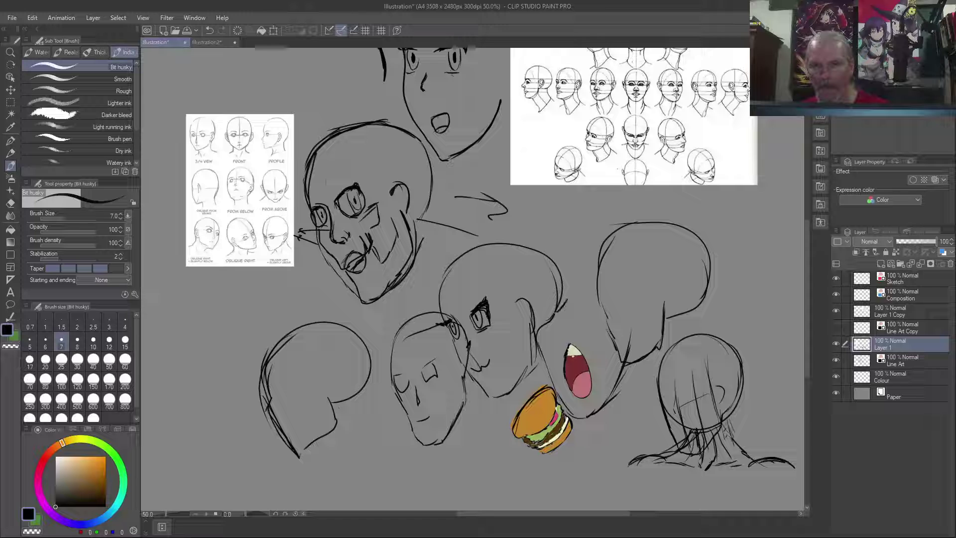
pyautogui.moveTo(606, 271)
pyautogui.mouseDown()
pyautogui.moveTo(574, 271)
pyautogui.moveTo(538, 292)
pyautogui.mouseUp()
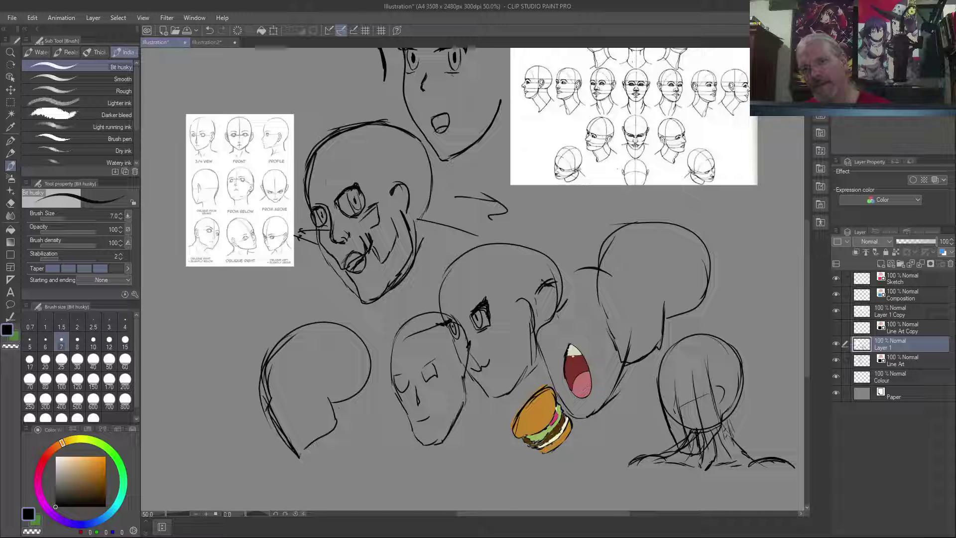
pyautogui.moveTo(593, 270); pyautogui.dragTo(613, 266)
# Step: Complete the open-mouthed head with a large rounded cranium, temple curve, ear and rear jawline
pyautogui.moveTo(644, 319); pyautogui.dragTo(633, 338)
pyautogui.moveTo(646, 257); pyautogui.dragTo(662, 316)
pyautogui.moveTo(636, 228)
pyautogui.mouseDown()
pyautogui.moveTo(658, 244)
pyautogui.moveTo(556, 234)
pyautogui.moveTo(526, 299)
pyautogui.moveTo(529, 318)
pyautogui.mouseUp()
pyautogui.moveTo(540, 254); pyautogui.dragTo(529, 311)
pyautogui.moveTo(544, 234); pyautogui.dragTo(523, 282)
pyautogui.moveTo(576, 222)
pyautogui.mouseDown()
pyautogui.moveTo(528, 272)
pyautogui.moveTo(605, 216)
pyautogui.moveTo(657, 250)
pyautogui.moveTo(639, 319)
pyautogui.mouseUp()
pyautogui.moveTo(664, 269)
pyautogui.mouseDown()
pyautogui.moveTo(632, 325)
pyautogui.moveTo(625, 364)
pyautogui.mouseUp()
pyautogui.moveTo(633, 301); pyautogui.dragTo(634, 322)
pyautogui.moveTo(633, 325); pyautogui.dragTo(626, 331)
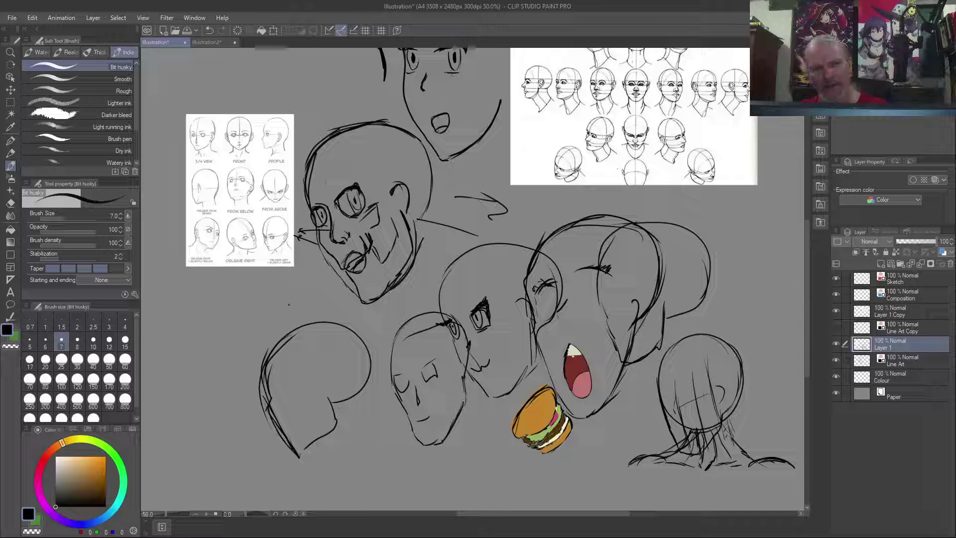
# Step: Add loose contour strokes beside the lower-left heads and a heavy curved stroke beneath the upper face
pyautogui.moveTo(293, 287)
pyautogui.mouseDown()
pyautogui.moveTo(244, 324)
pyautogui.moveTo(251, 315)
pyautogui.moveTo(253, 336)
pyautogui.moveTo(251, 322)
pyautogui.moveTo(198, 355)
pyautogui.moveTo(215, 388)
pyautogui.moveTo(212, 409)
pyautogui.moveTo(216, 395)
pyautogui.moveTo(210, 413)
pyautogui.moveTo(212, 380)
pyautogui.moveTo(225, 436)
pyautogui.moveTo(215, 419)
pyautogui.moveTo(248, 455)
pyautogui.mouseUp()
pyautogui.moveTo(220, 300); pyautogui.dragTo(213, 378)
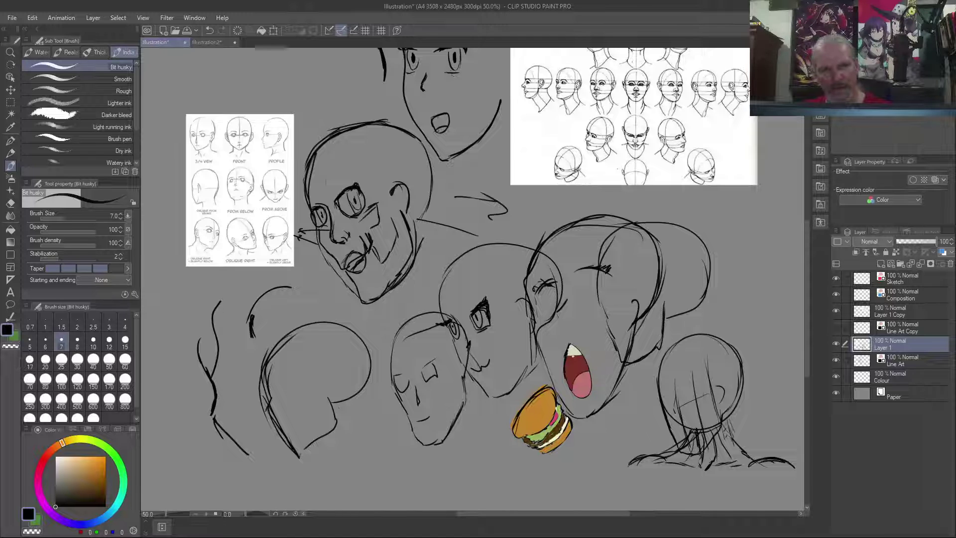
pyautogui.moveTo(480, 163); pyautogui.dragTo(478, 190)
pyautogui.moveTo(492, 153)
pyautogui.mouseDown()
pyautogui.moveTo(479, 161)
pyautogui.moveTo(475, 196)
pyautogui.mouseUp()
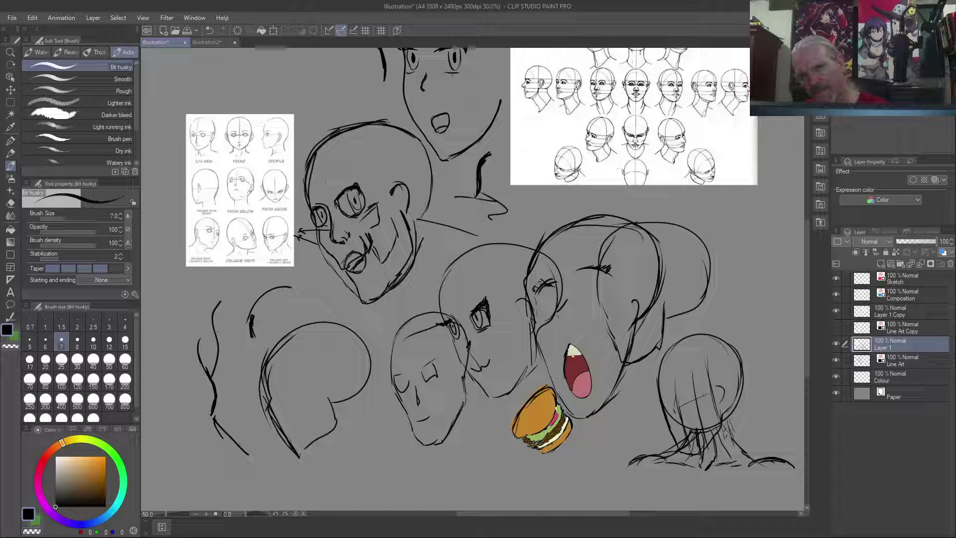
pyautogui.moveTo(379, 356)
pyautogui.mouseDown()
pyautogui.moveTo(374, 336)
pyautogui.moveTo(370, 356)
pyautogui.mouseUp()
pyautogui.moveTo(378, 323)
pyautogui.mouseDown()
pyautogui.moveTo(368, 344)
pyautogui.moveTo(371, 316)
pyautogui.moveTo(391, 299)
pyautogui.moveTo(422, 300)
pyautogui.mouseUp()
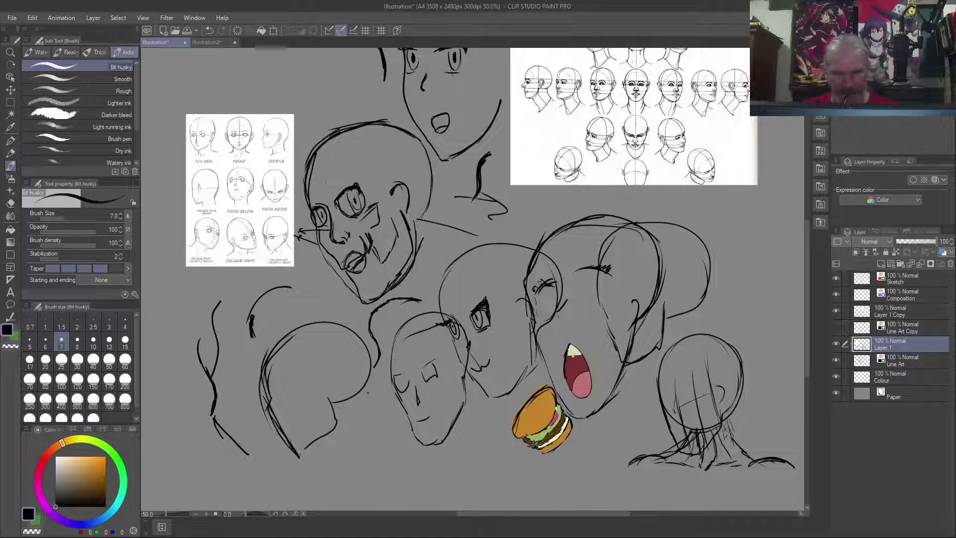
# Step: Sketch a large head outline with a rounded cranium and long angled jaw overlapping the lower-left heads
pyautogui.moveTo(307, 275)
pyautogui.mouseDown()
pyautogui.moveTo(292, 359)
pyautogui.moveTo(342, 439)
pyautogui.mouseUp()
pyautogui.moveTo(326, 413); pyautogui.dragTo(294, 374)
pyautogui.moveTo(342, 436)
pyautogui.mouseDown()
pyautogui.moveTo(392, 389)
pyautogui.moveTo(432, 304)
pyautogui.moveTo(426, 272)
pyautogui.moveTo(410, 268)
pyautogui.moveTo(413, 248)
pyautogui.moveTo(318, 249)
pyautogui.moveTo(307, 329)
pyautogui.mouseUp()
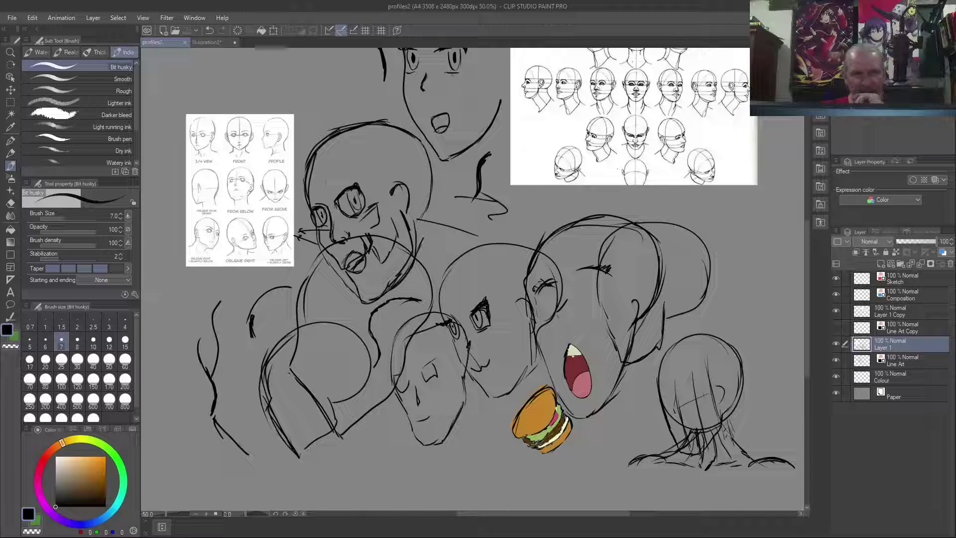
pyautogui.moveTo(811, 321)
pyautogui.mouseDown()
pyautogui.moveTo(801, 156)
pyautogui.moveTo(808, 267)
pyautogui.mouseUp()
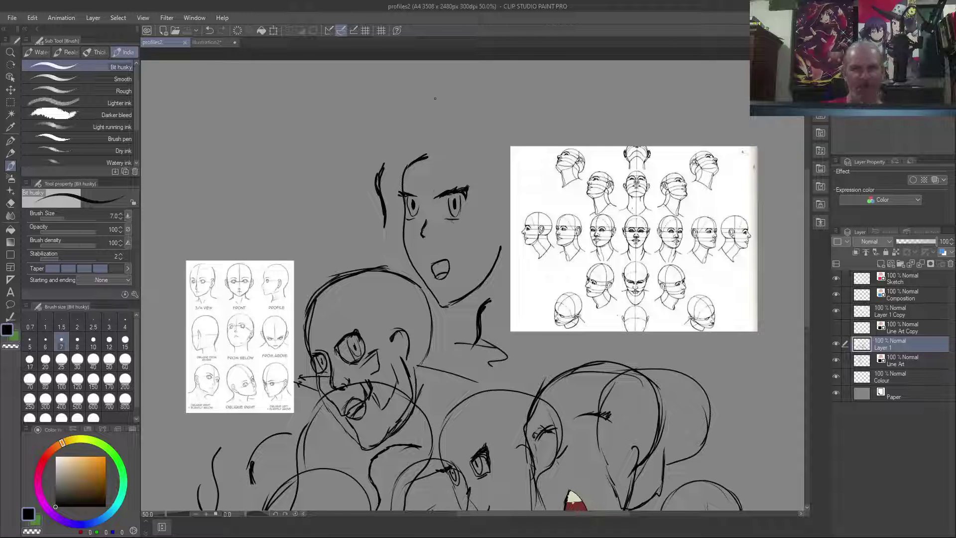